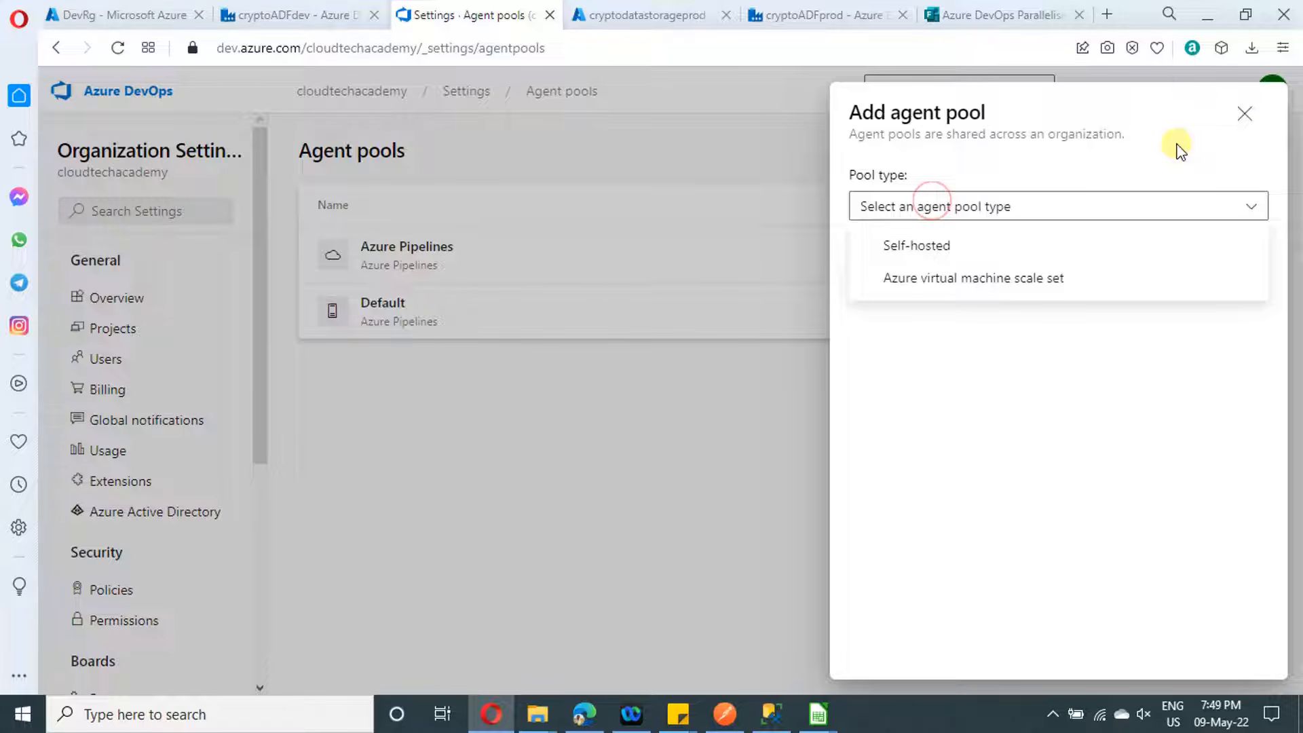
- Dismiss adding an agent pool and view the agents of the Azure Pipelines pool
{"action": "left_click", "coordinate": [1245, 114]}
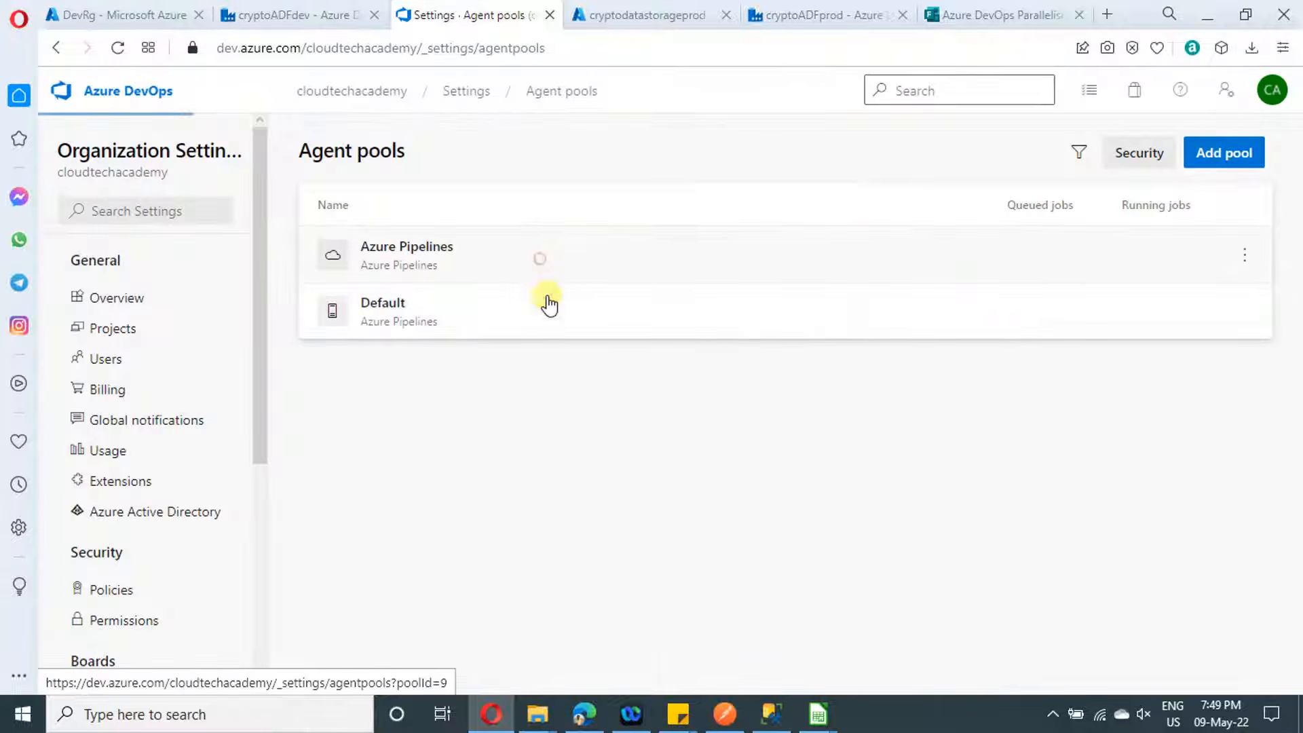
{"action": "left_click", "coordinate": [539, 257]}
{"action": "left_click", "coordinate": [377, 195]}
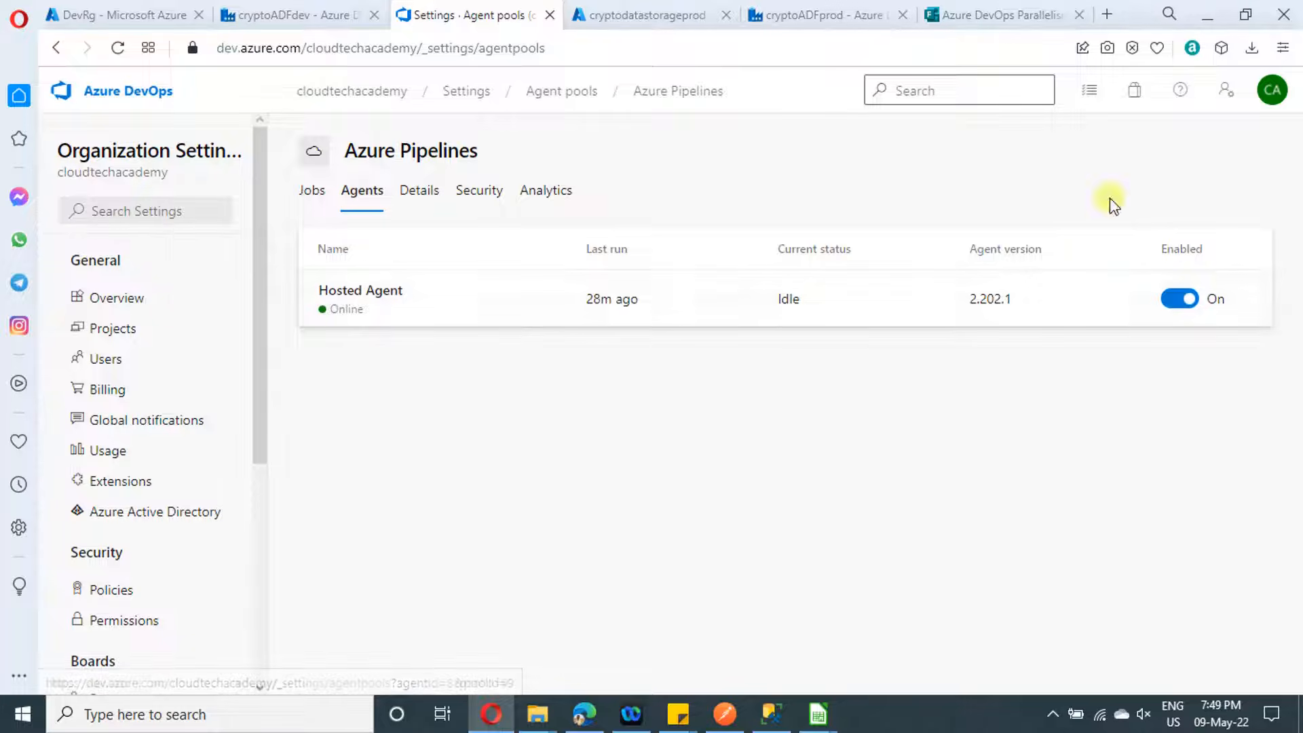
- Review the required questions of the Azure DevOps Parallelism Request form, checking the organization name in the Azure DevOps address
{"action": "left_click", "coordinate": [973, 21]}
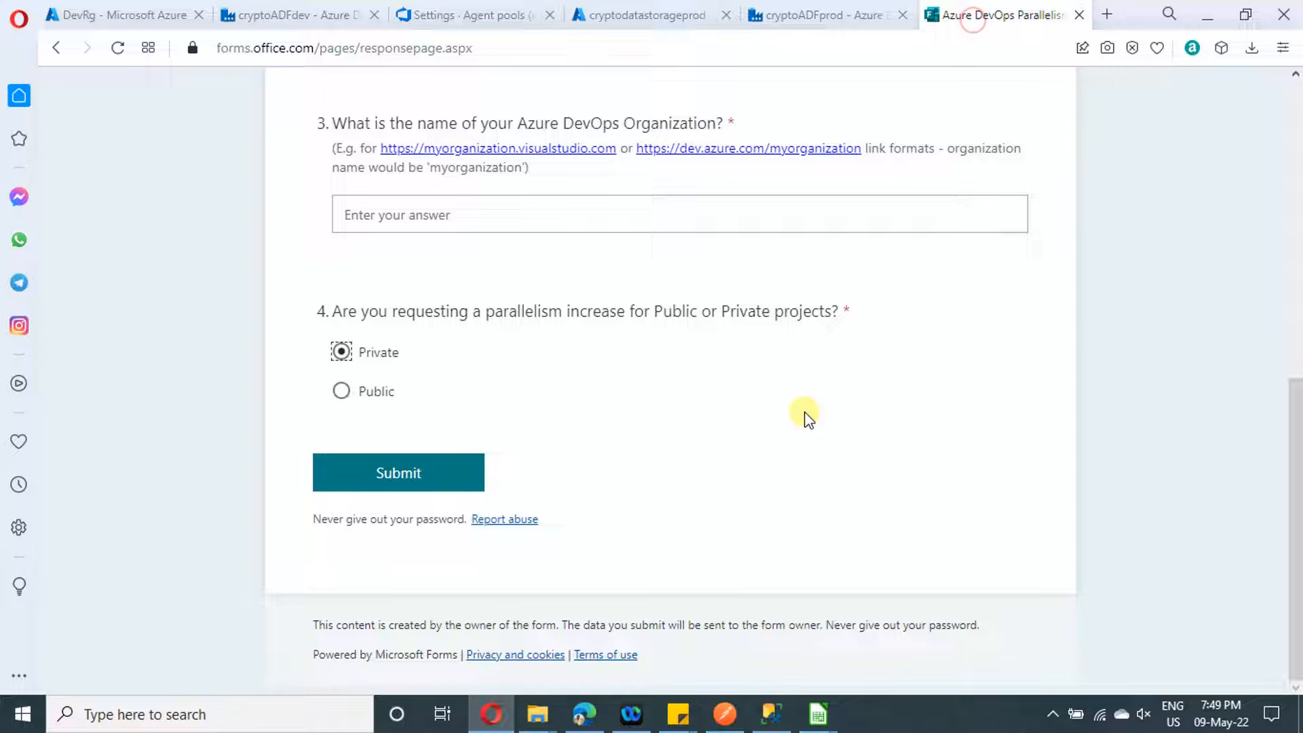
{"action": "scroll", "coordinate": [747, 413], "scroll_direction": "up", "scroll_amount": 10}
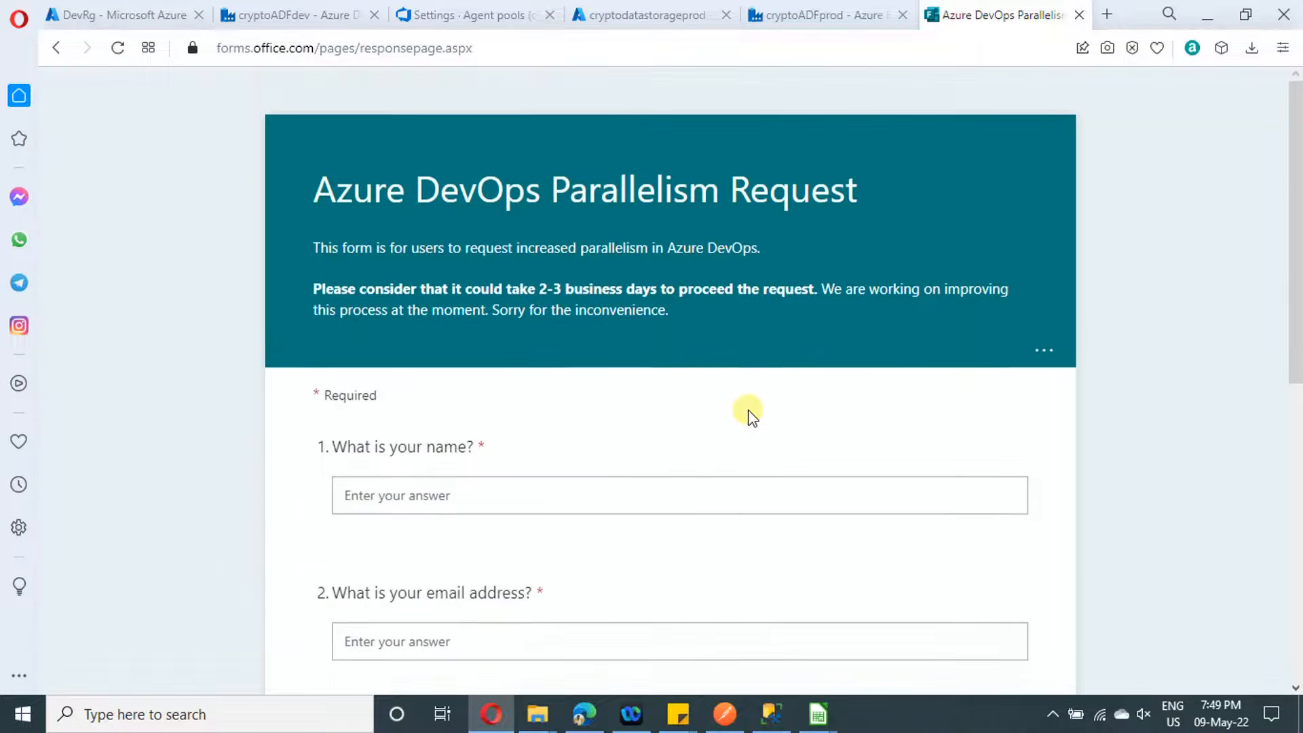
{"action": "left_click", "coordinate": [500, 502]}
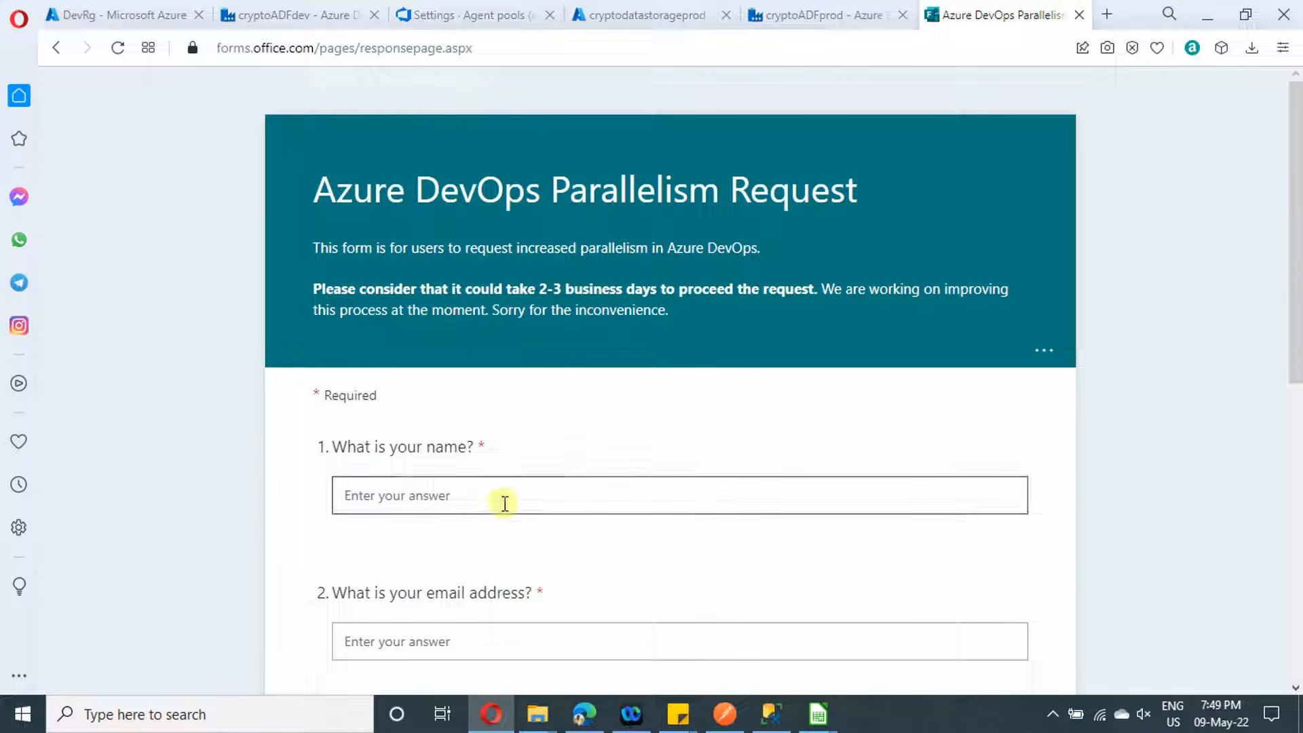
{"action": "scroll", "coordinate": [587, 527], "scroll_direction": "down", "scroll_amount": 1}
{"action": "left_click", "coordinate": [467, 547]}
{"action": "scroll", "coordinate": [547, 550], "scroll_direction": "down", "scroll_amount": 2}
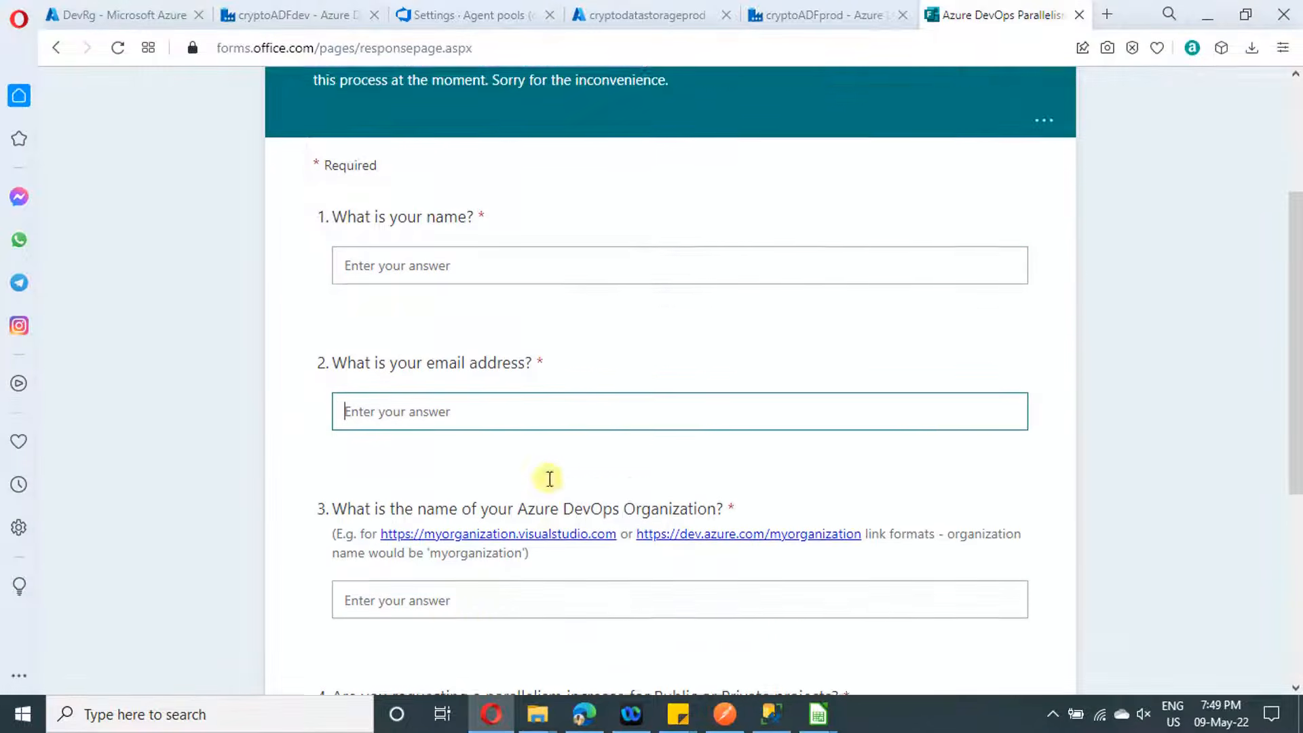
{"action": "left_click", "coordinate": [459, 550]}
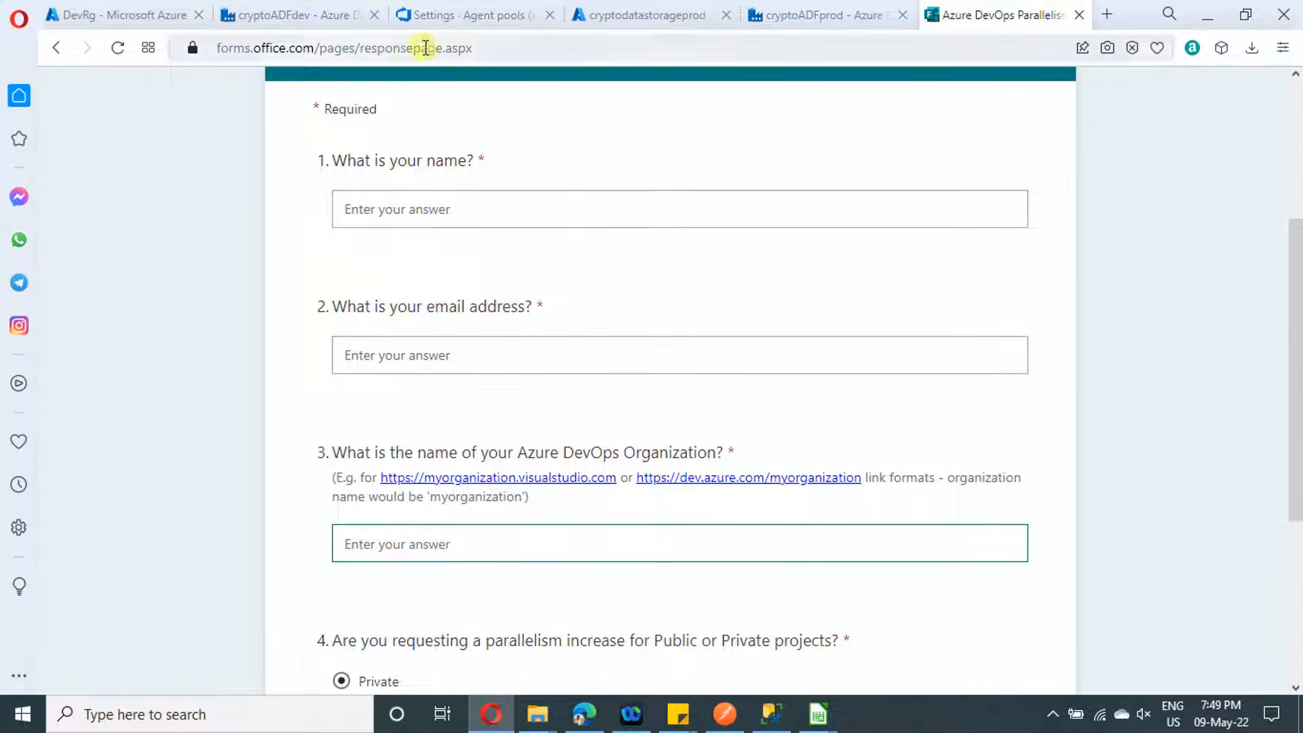
{"action": "left_click", "coordinate": [502, 15]}
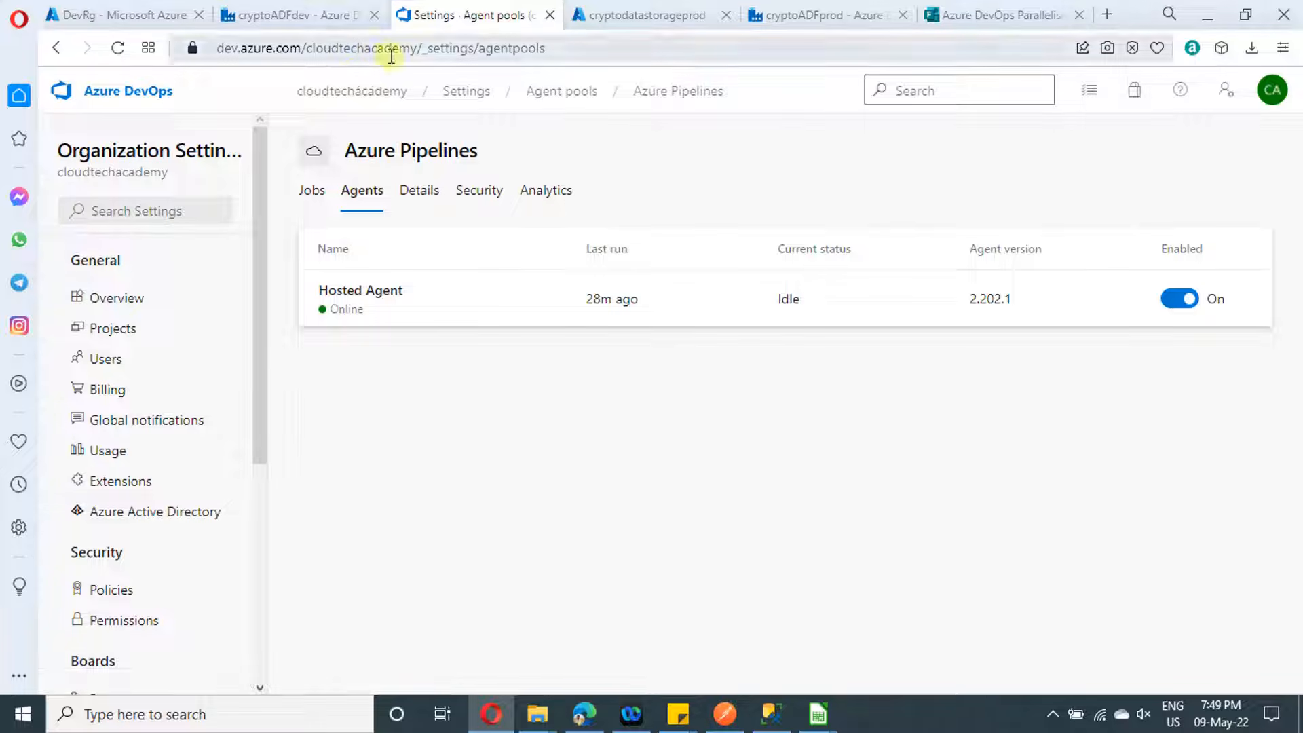
{"action": "left_click", "coordinate": [964, 12]}
{"action": "scroll", "coordinate": [707, 411], "scroll_direction": "down", "scroll_amount": 1}
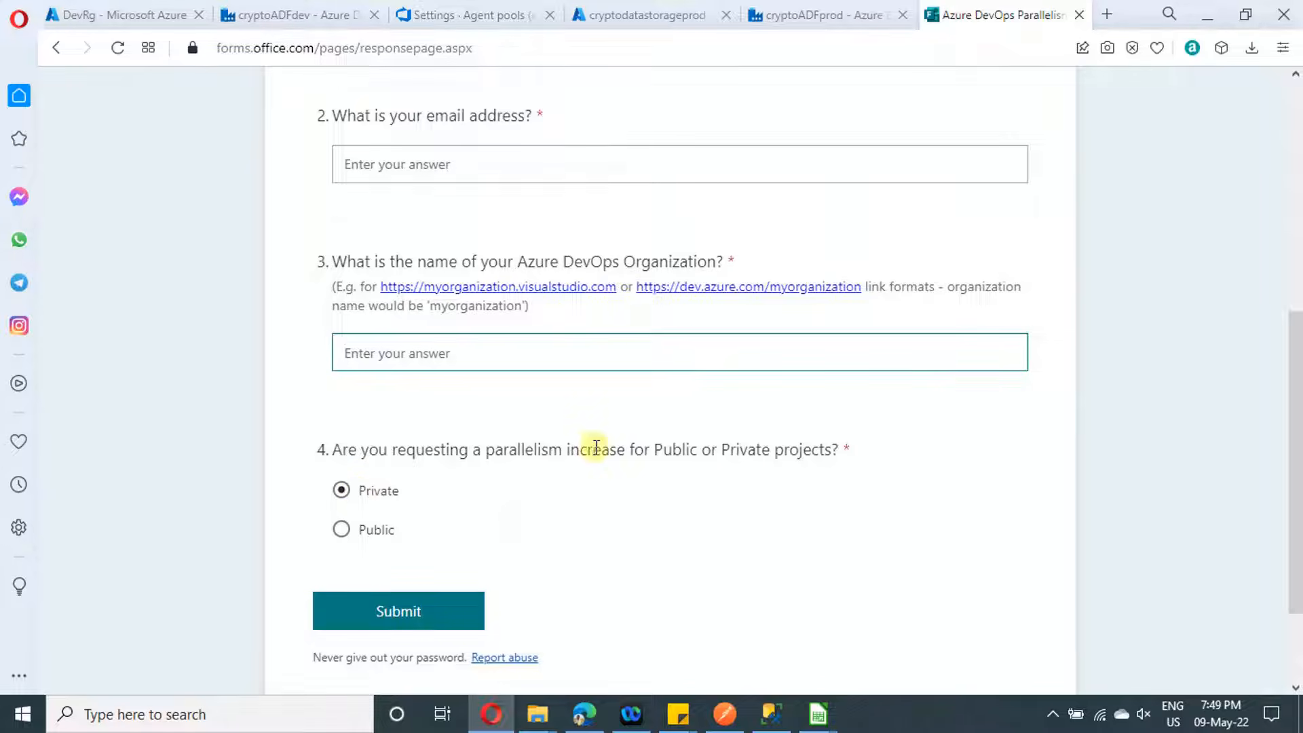
- Choose Public for the parallelism request to examine its additional questions, and set the choice back to Private
{"action": "left_click", "coordinate": [381, 532]}
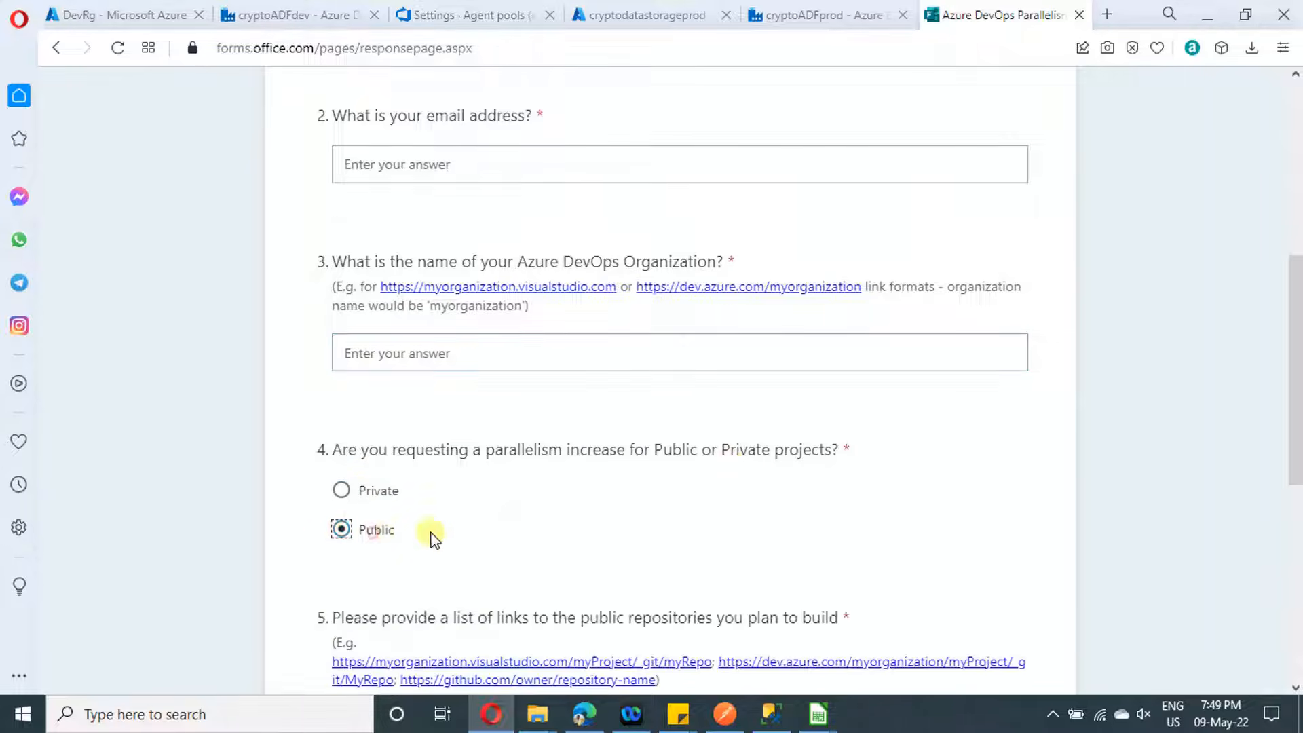
{"action": "scroll", "coordinate": [559, 504], "scroll_direction": "down", "scroll_amount": 4}
{"action": "left_click", "coordinate": [430, 454]}
{"action": "scroll", "coordinate": [431, 455], "scroll_direction": "down", "scroll_amount": 1}
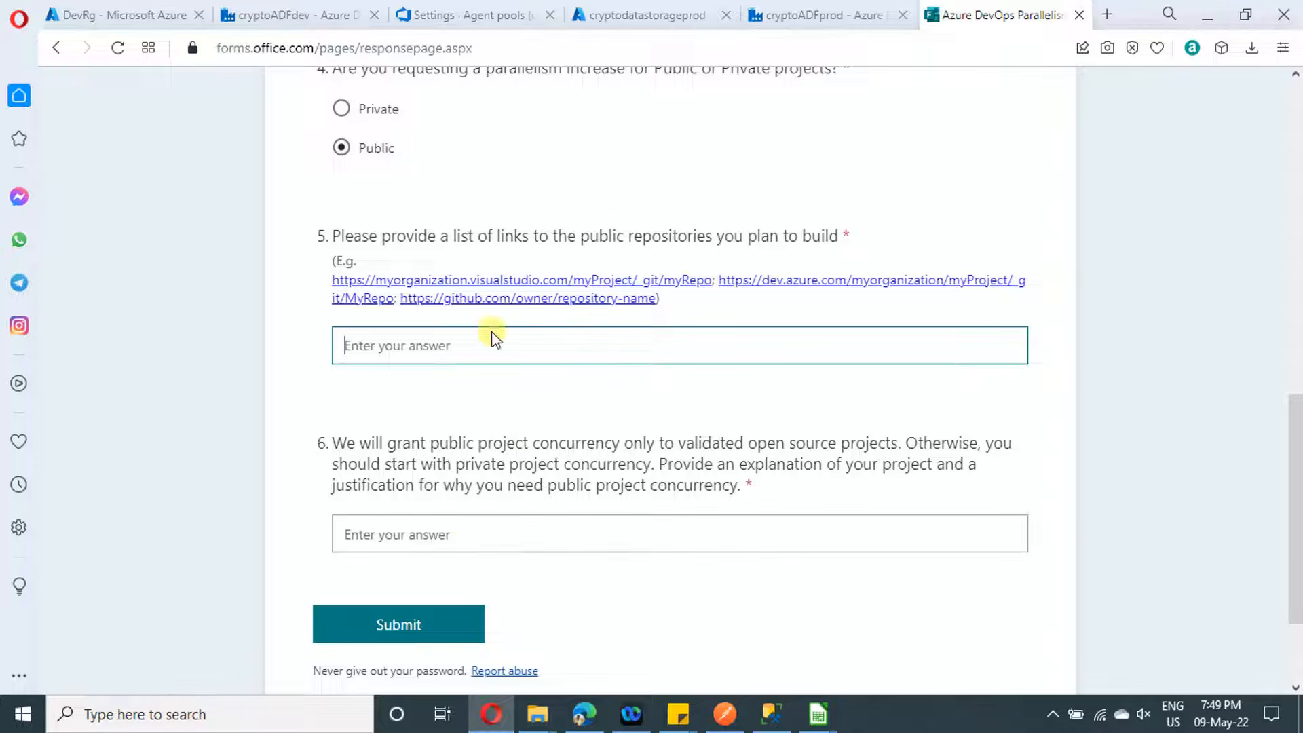
{"action": "left_click", "coordinate": [524, 548]}
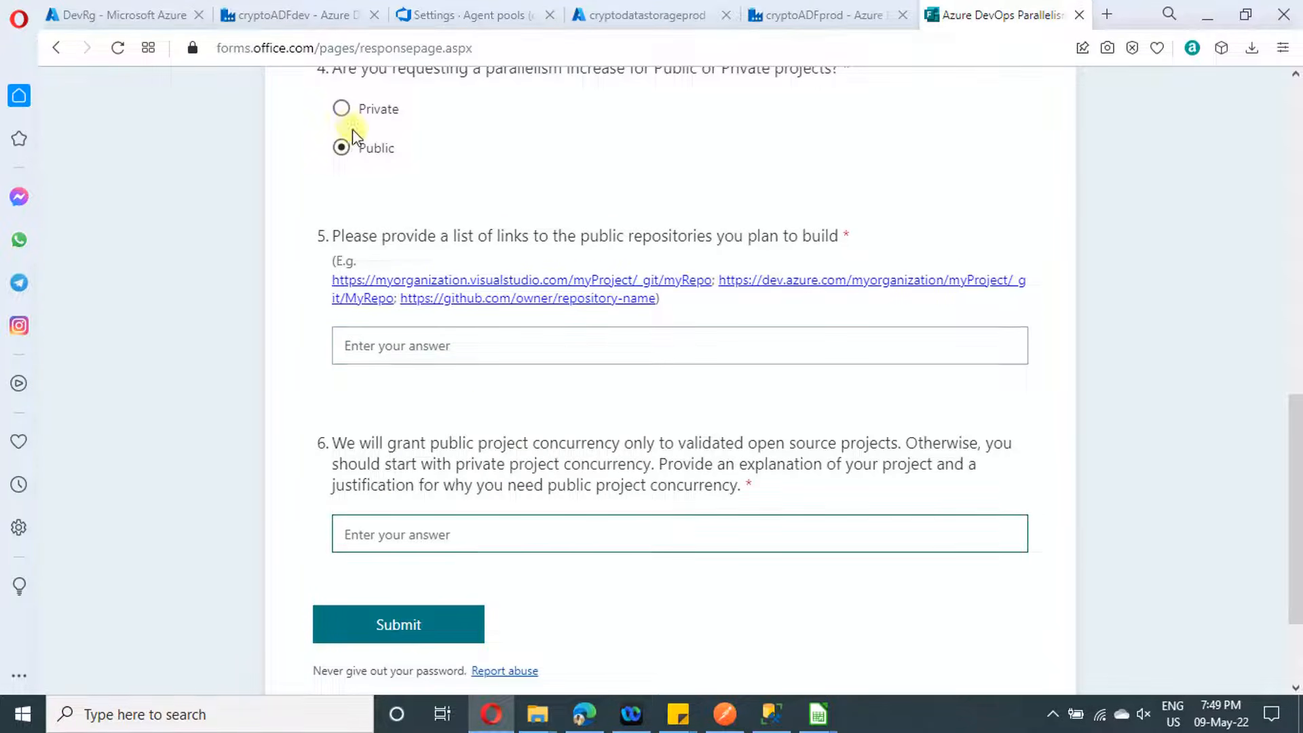
{"action": "left_click", "coordinate": [342, 108]}
{"action": "scroll", "coordinate": [611, 416], "scroll_direction": "up", "scroll_amount": 5}
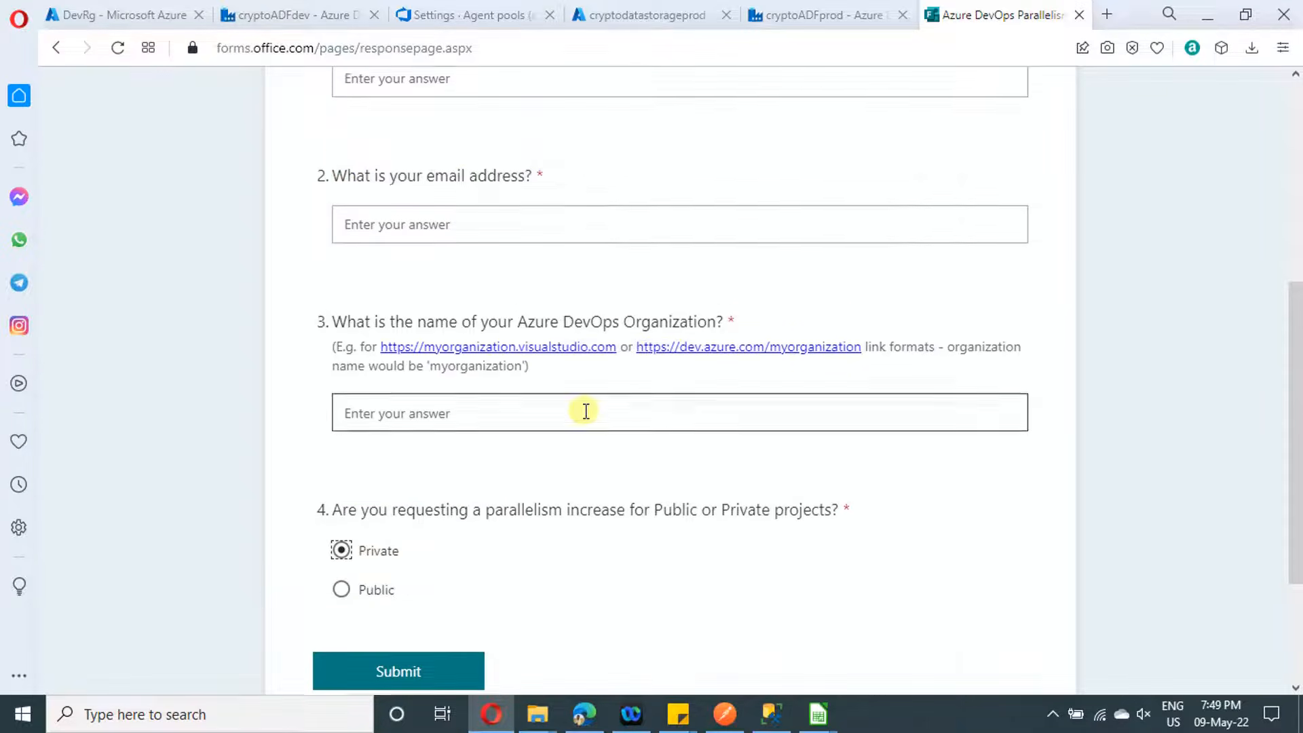
- Switch back to Azure DevOps, open the repository files of ADF_CI_CD_Project and expand the pipeline folder of the main branch
{"action": "left_click", "coordinate": [467, 15]}
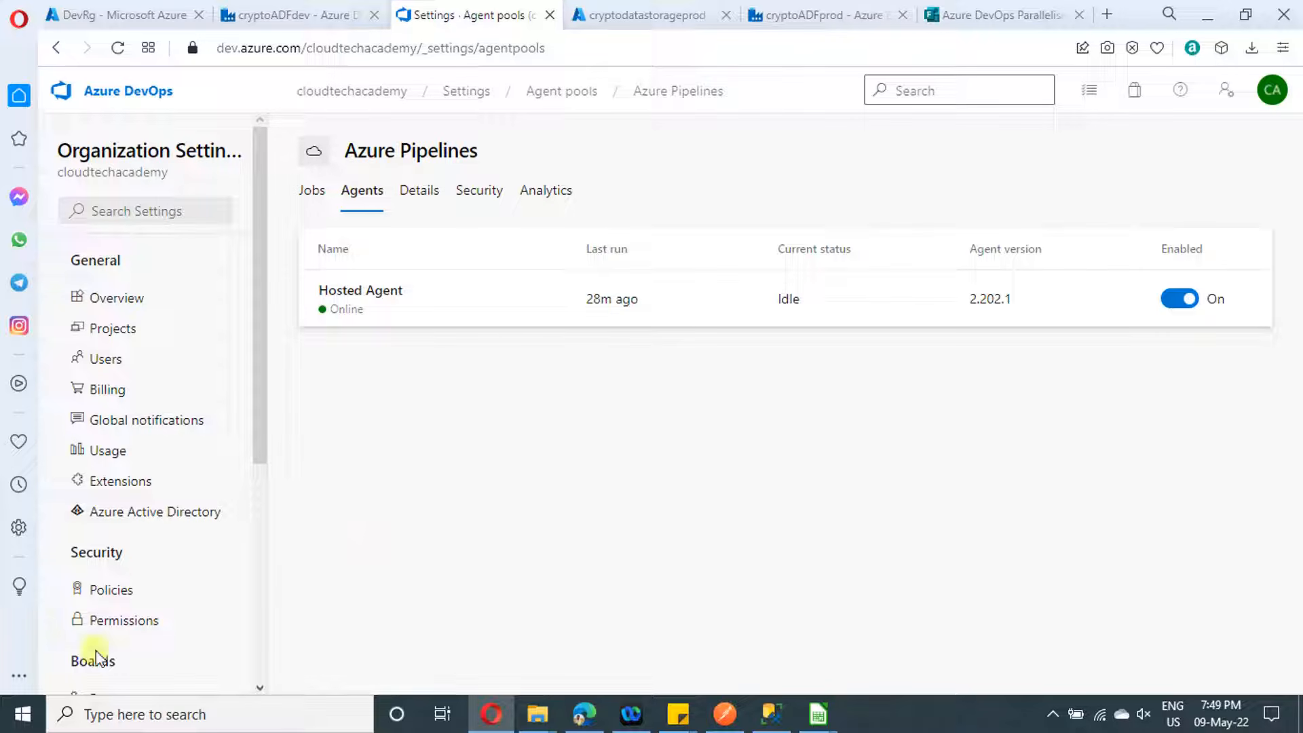
{"action": "left_click", "coordinate": [127, 97]}
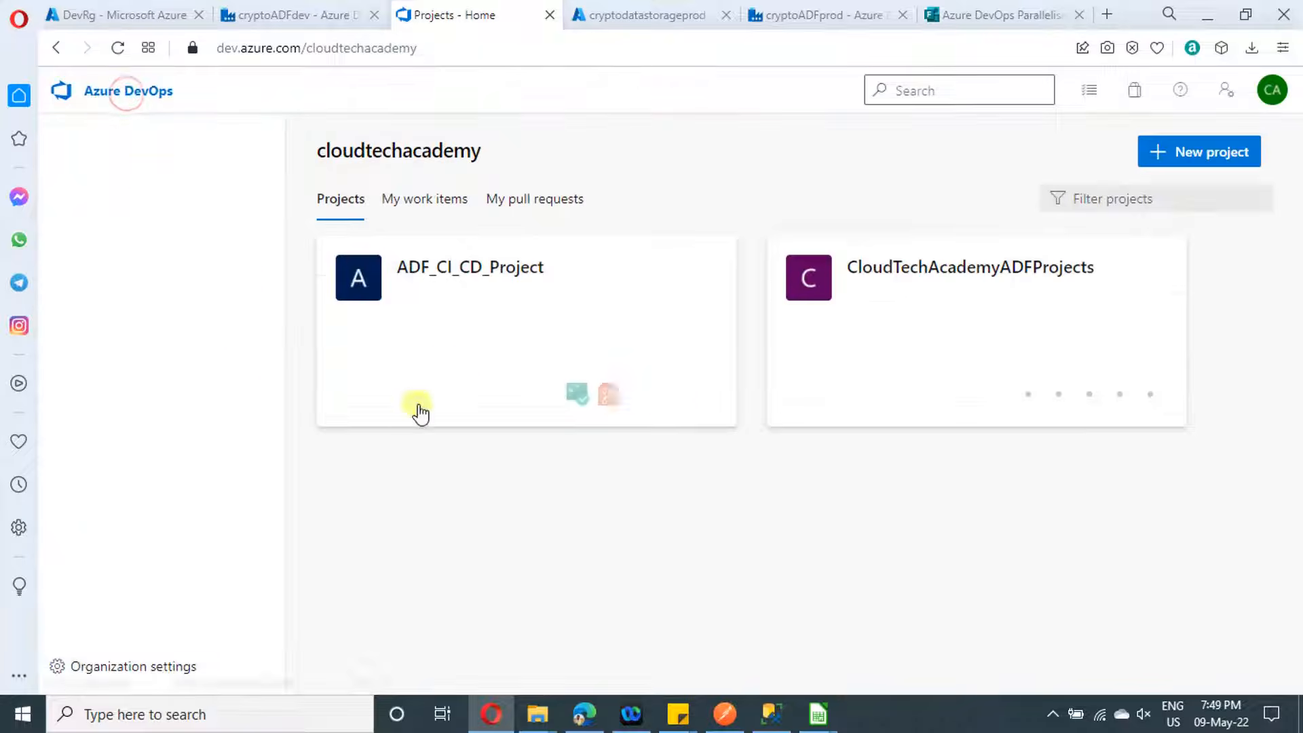
{"action": "left_click", "coordinate": [459, 293]}
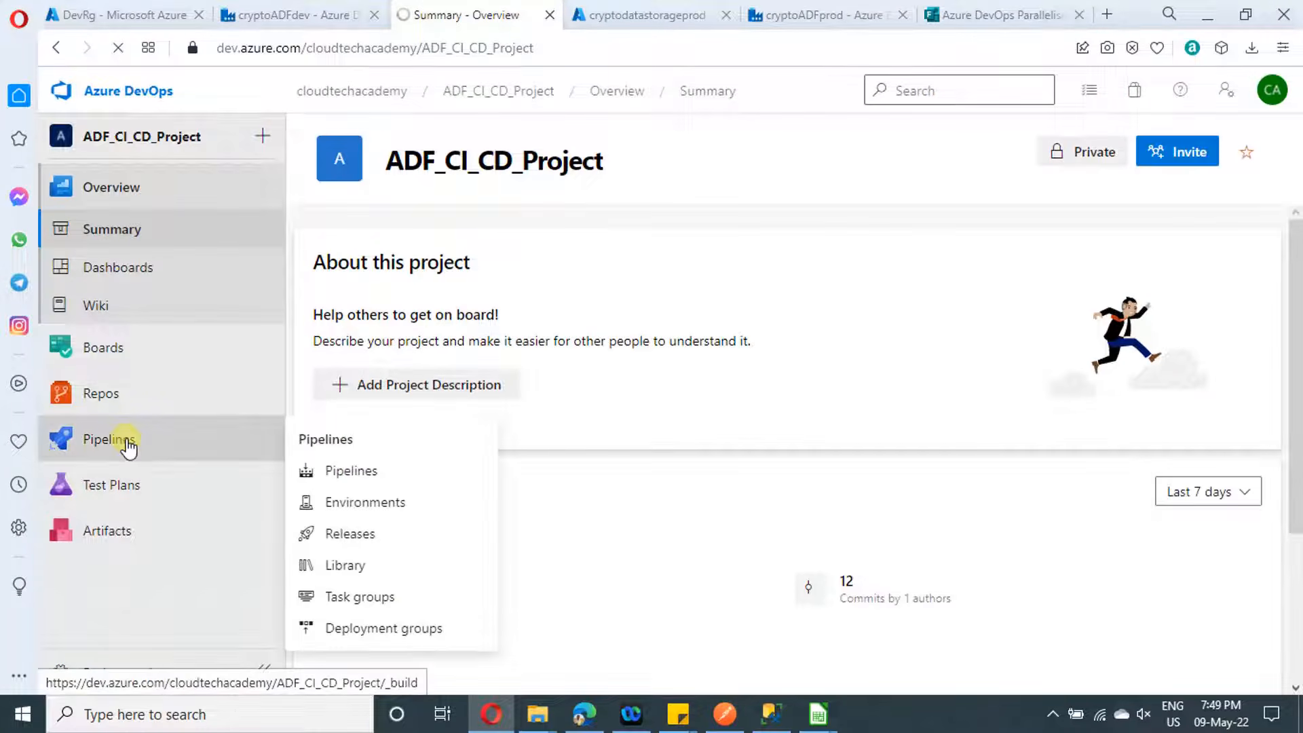
{"action": "left_click", "coordinate": [121, 408]}
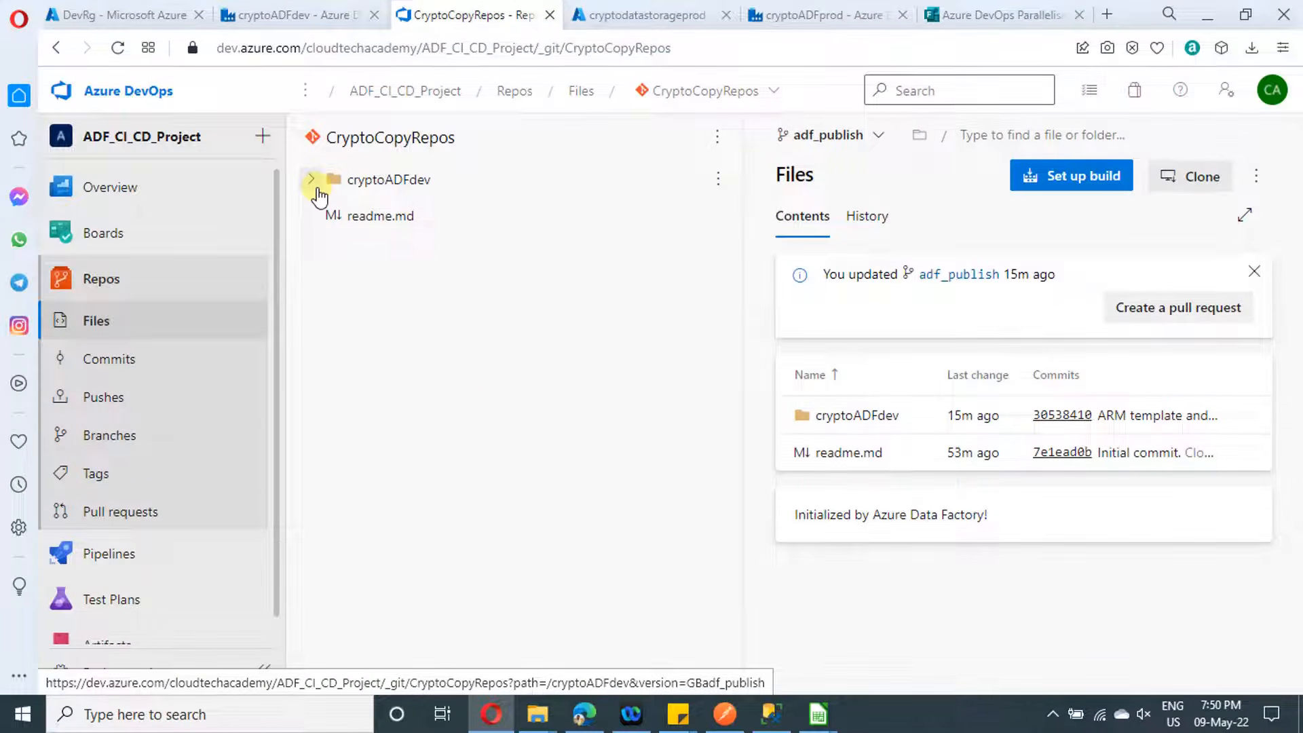
{"action": "left_click", "coordinate": [313, 290]}
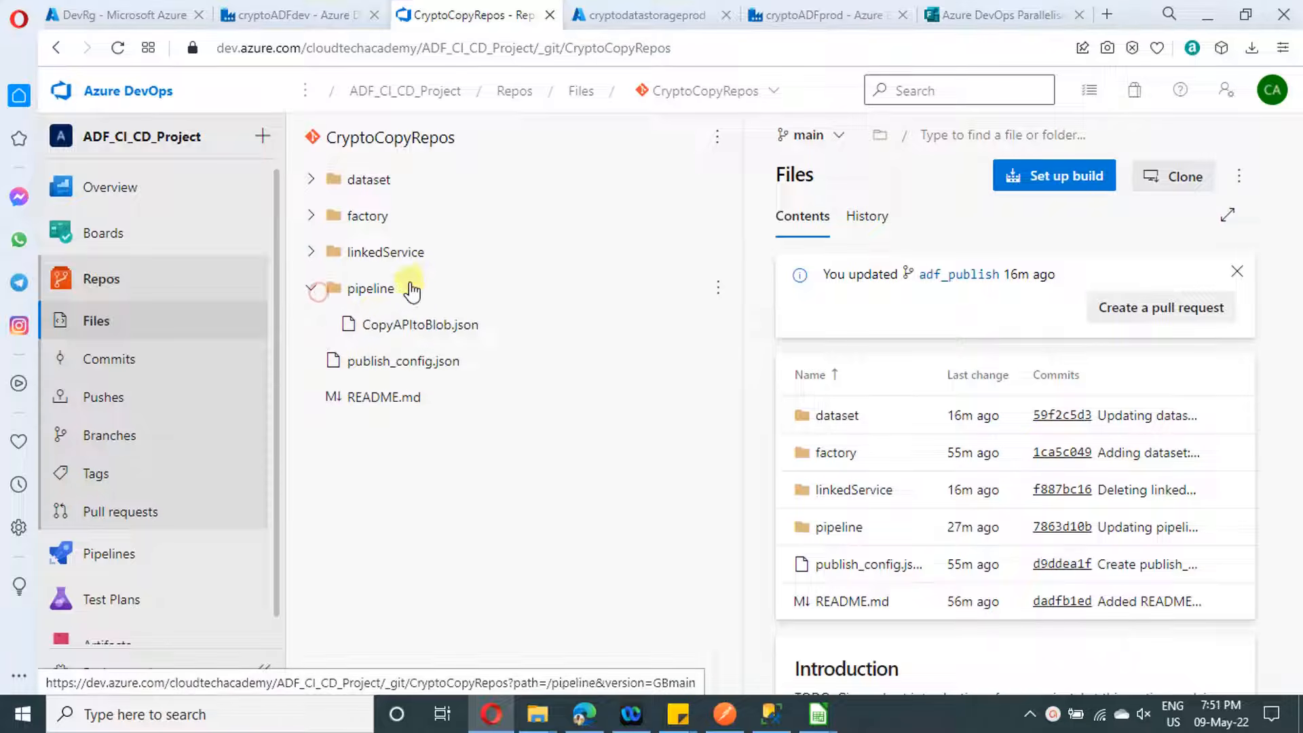
- Switch to the adf_publish branch and examine ARMTemplateForFactory.json and the factory name in ARMTemplateParametersForFactory.json inside cryptoADFdev
{"action": "left_click", "coordinate": [837, 136]}
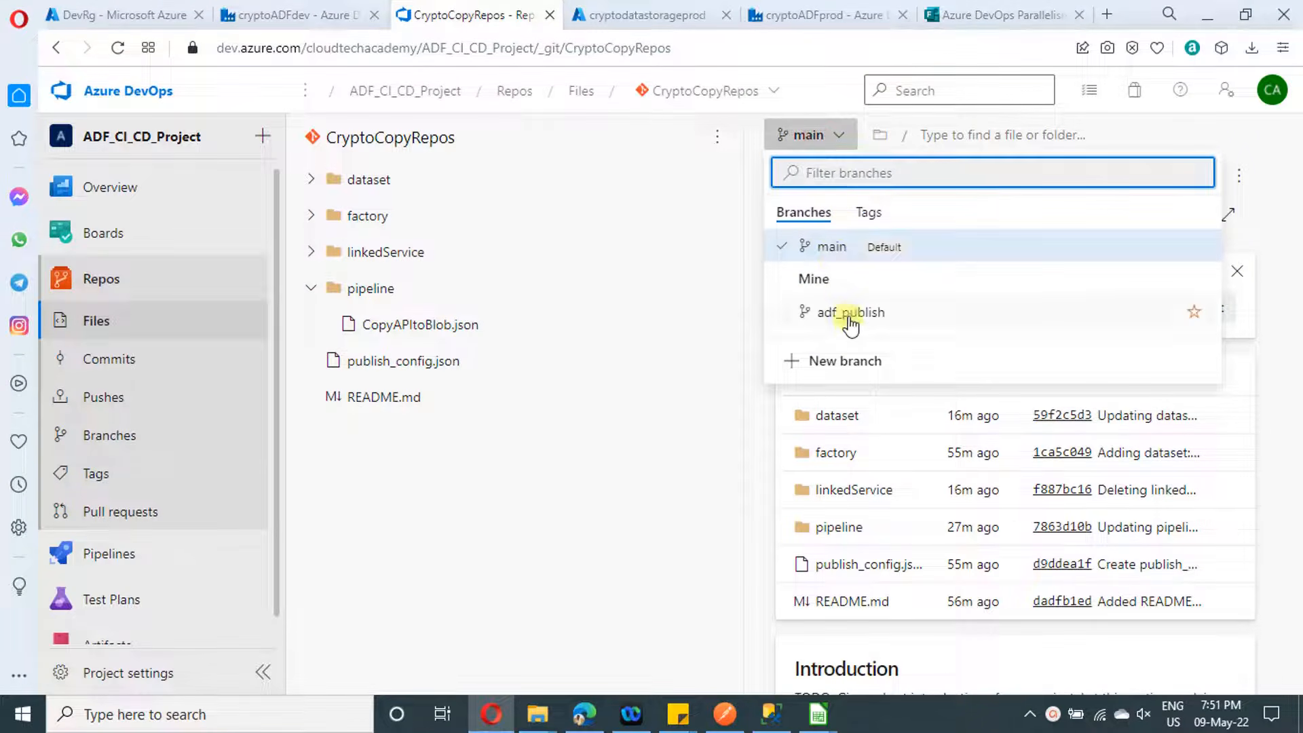
{"action": "left_click", "coordinate": [851, 313]}
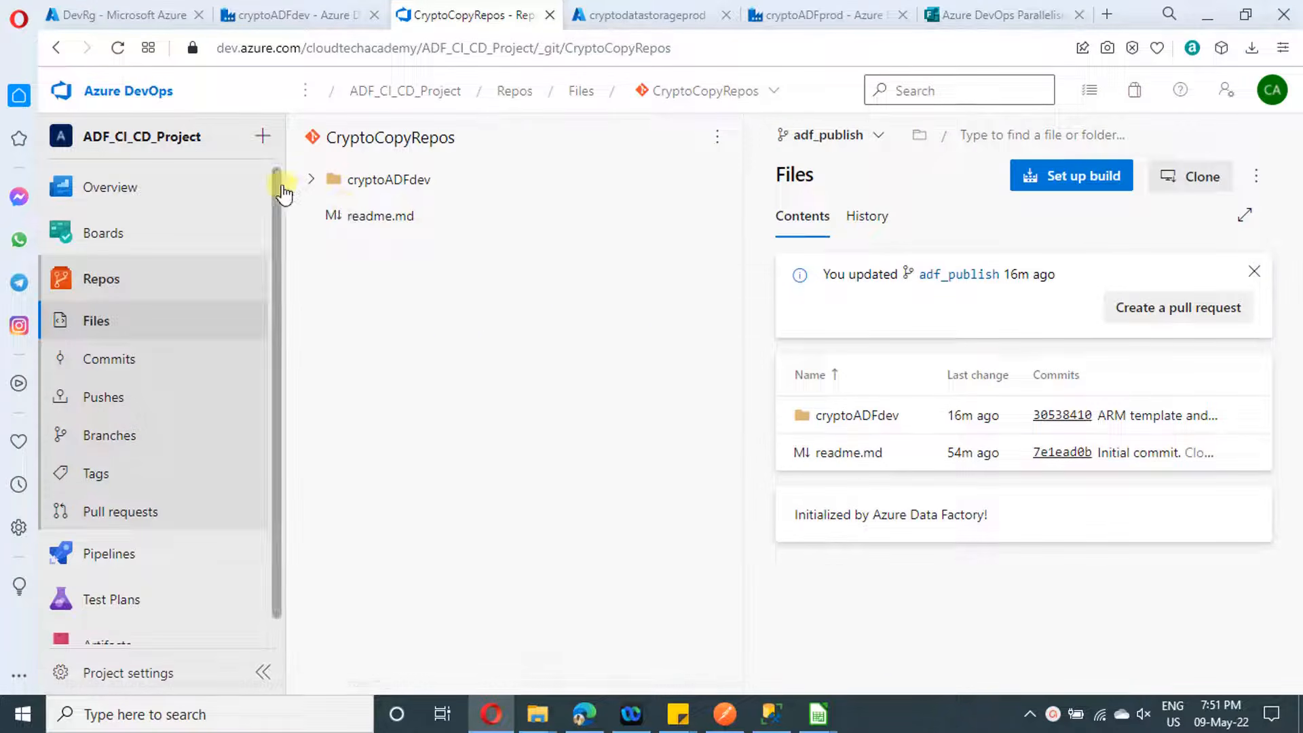
{"action": "left_click", "coordinate": [308, 180]}
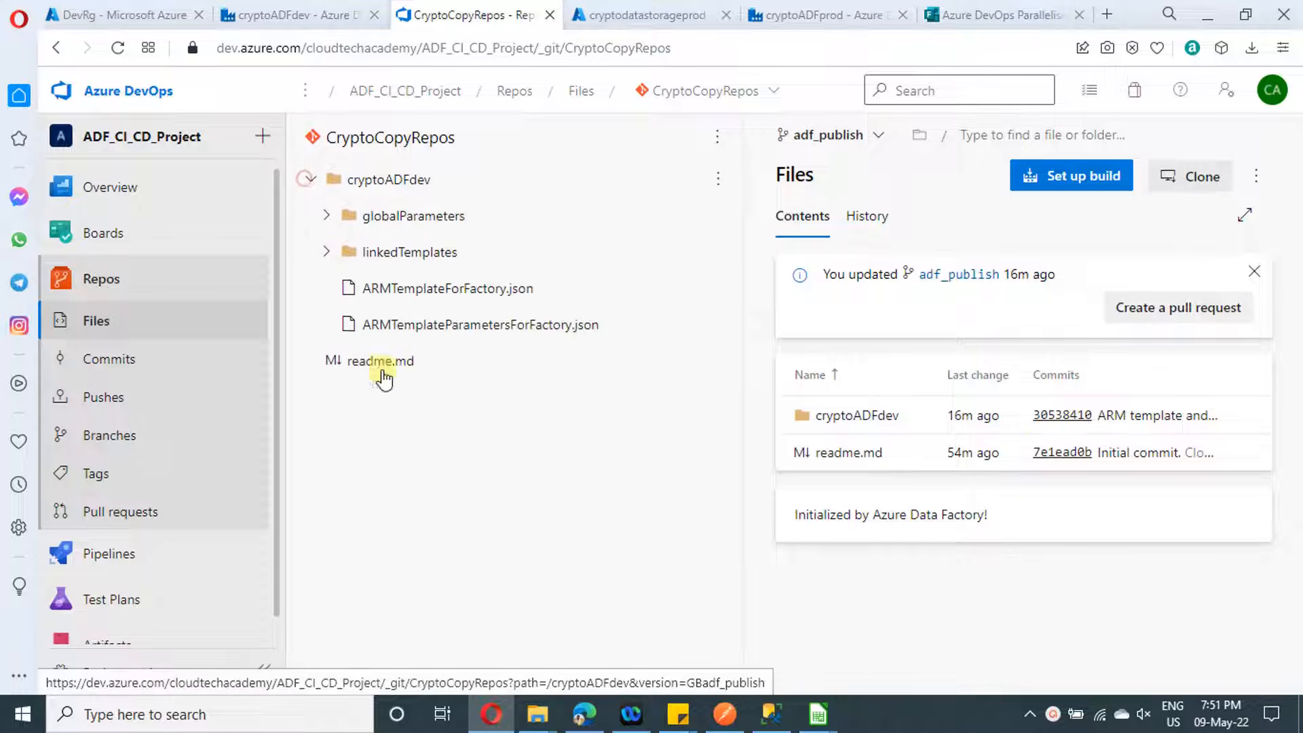
{"action": "left_click", "coordinate": [446, 290]}
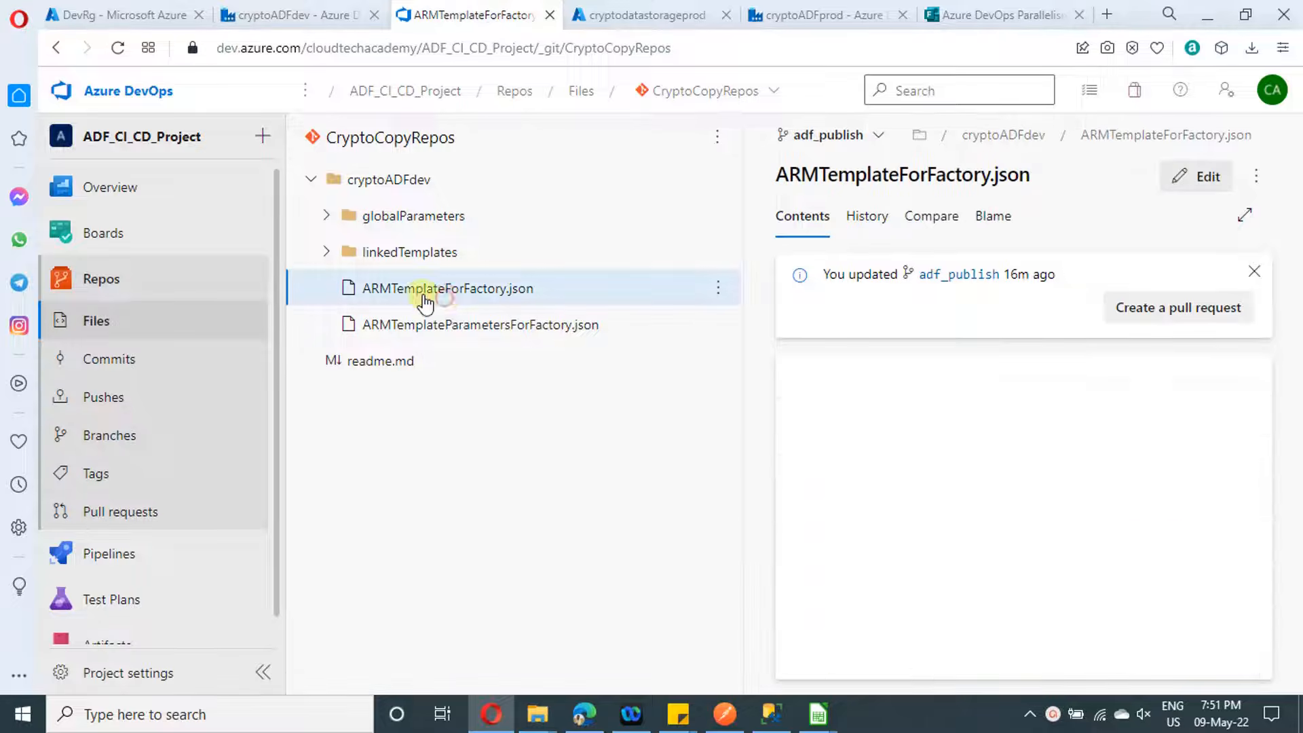
{"action": "scroll", "coordinate": [1019, 446], "scroll_direction": "down", "scroll_amount": 1}
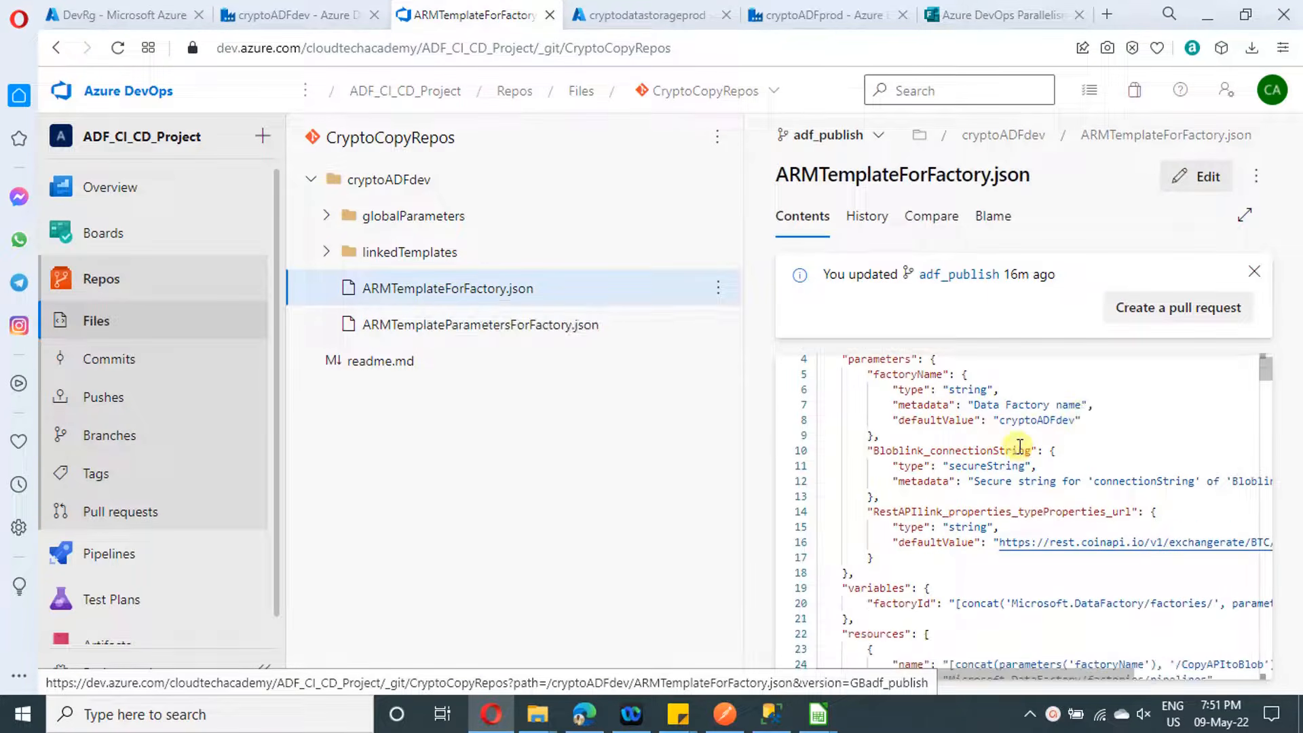
{"action": "scroll", "coordinate": [1024, 529], "scroll_direction": "down", "scroll_amount": 2}
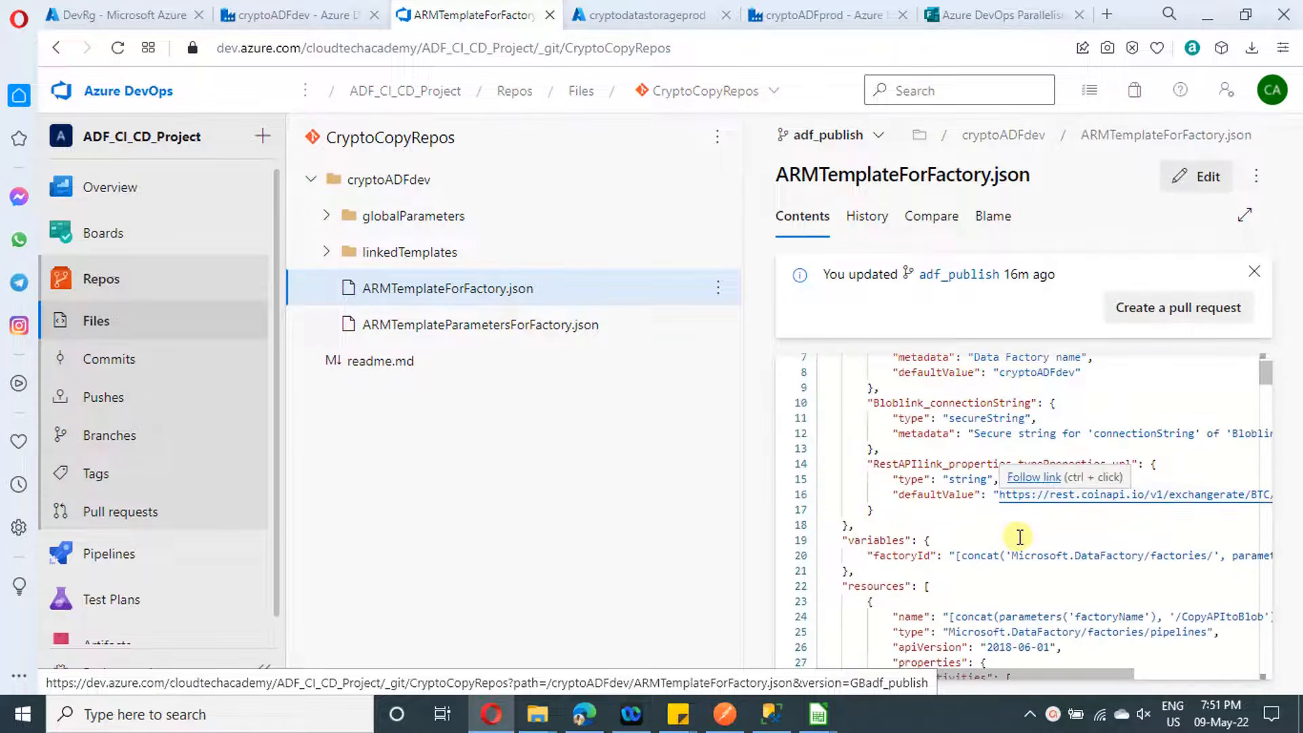
{"action": "scroll", "coordinate": [1030, 568], "scroll_direction": "down", "scroll_amount": 7}
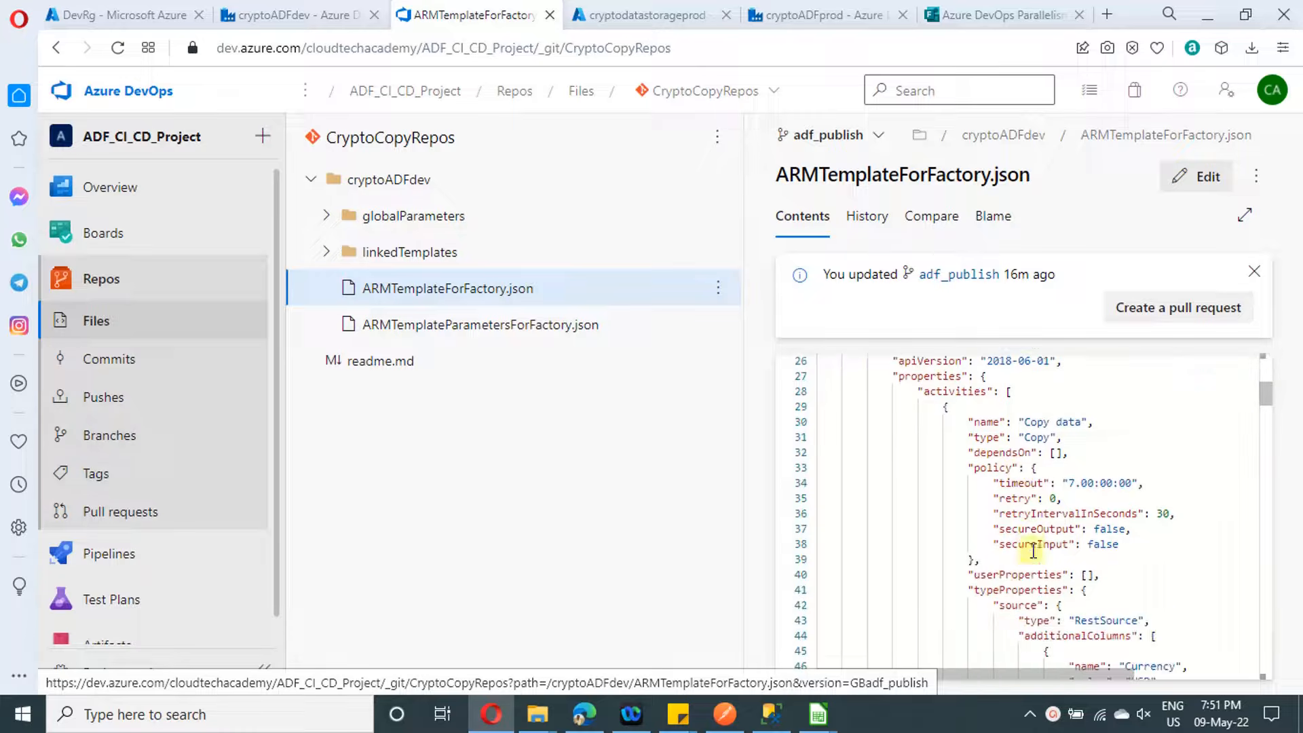
{"action": "left_click", "coordinate": [513, 327]}
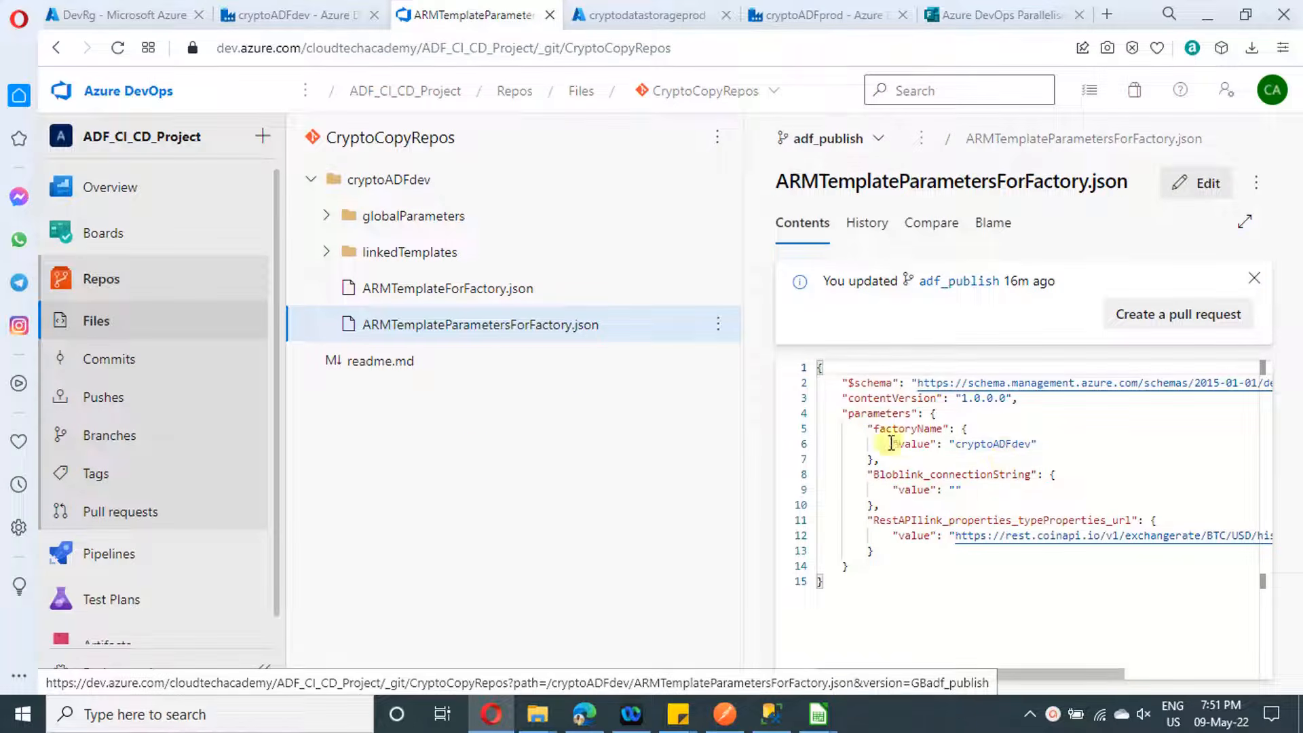
{"action": "double_click", "coordinate": [993, 444]}
- Create a new release pipeline in ADF_CI_CD_Project whose first stage starts from an empty job, keeping the name Stage 1
{"action": "mouse_move", "coordinate": [157, 553]}
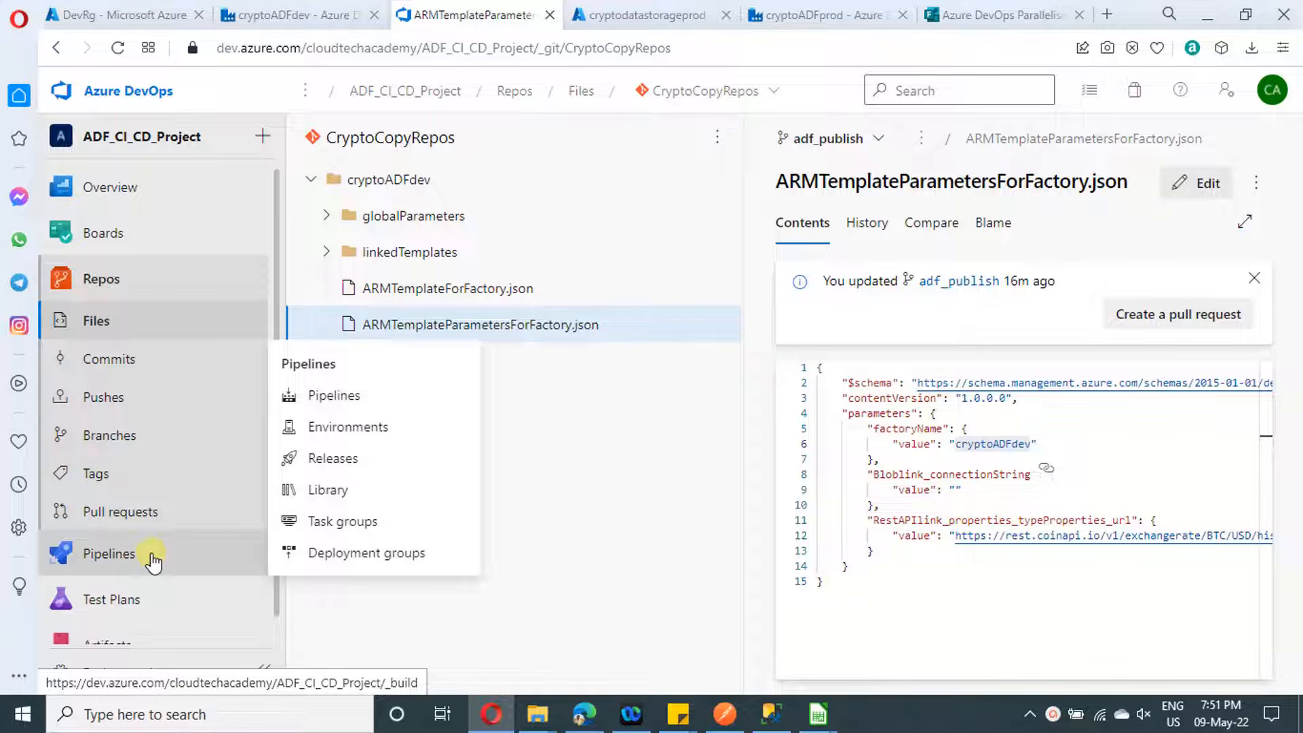
{"action": "left_click", "coordinate": [154, 560]}
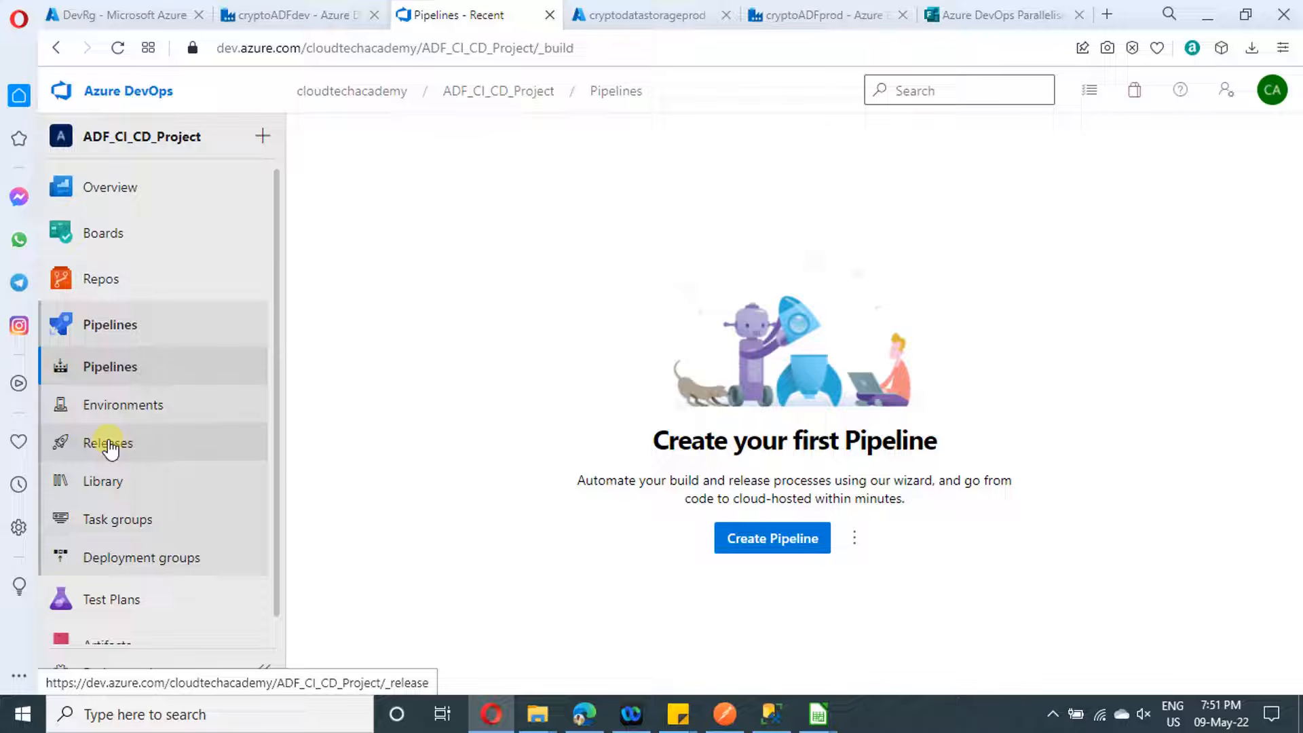
{"action": "left_click", "coordinate": [158, 446]}
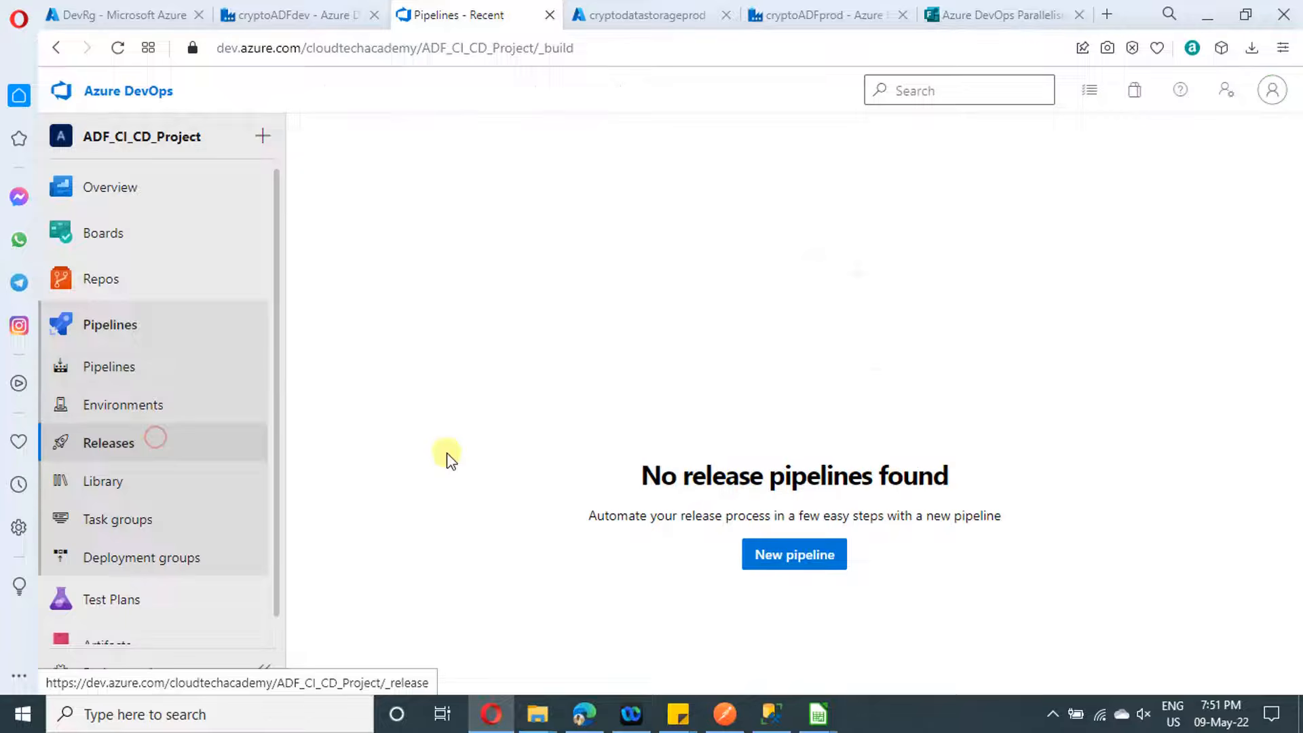
{"action": "left_click", "coordinate": [794, 553]}
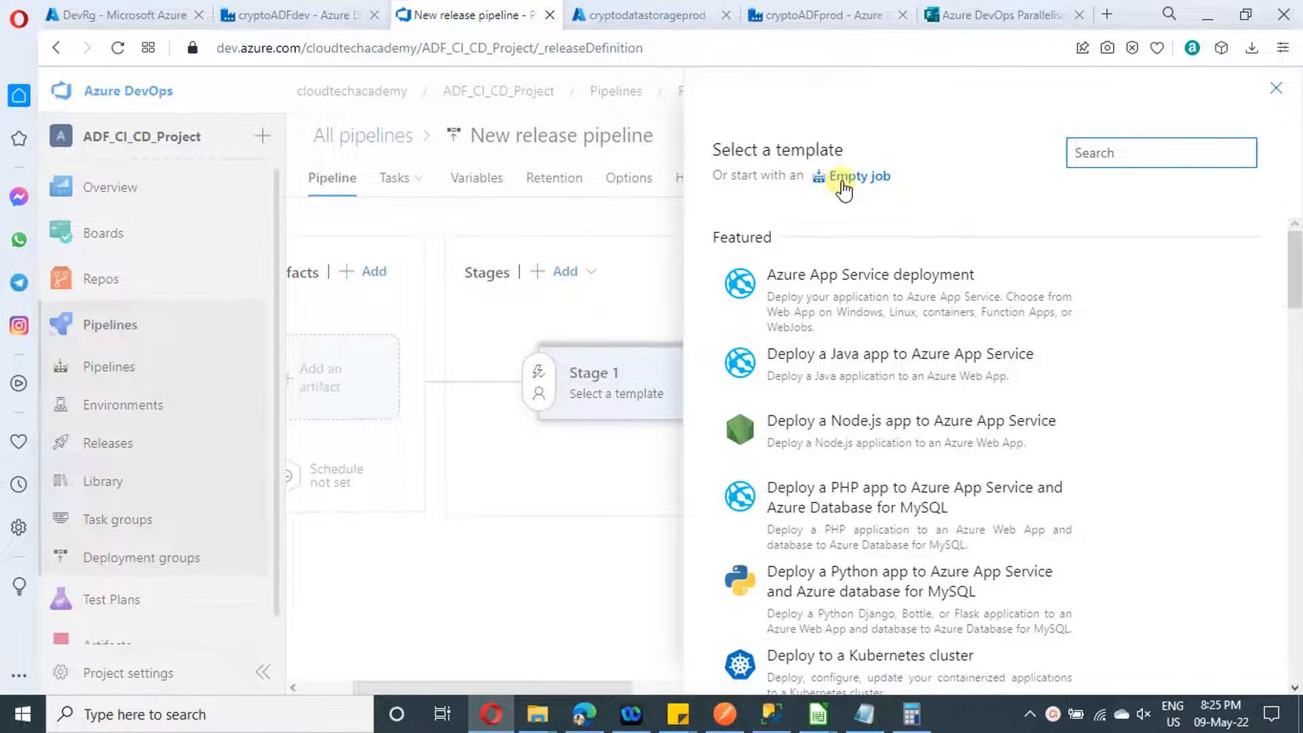
{"action": "left_click", "coordinate": [844, 178]}
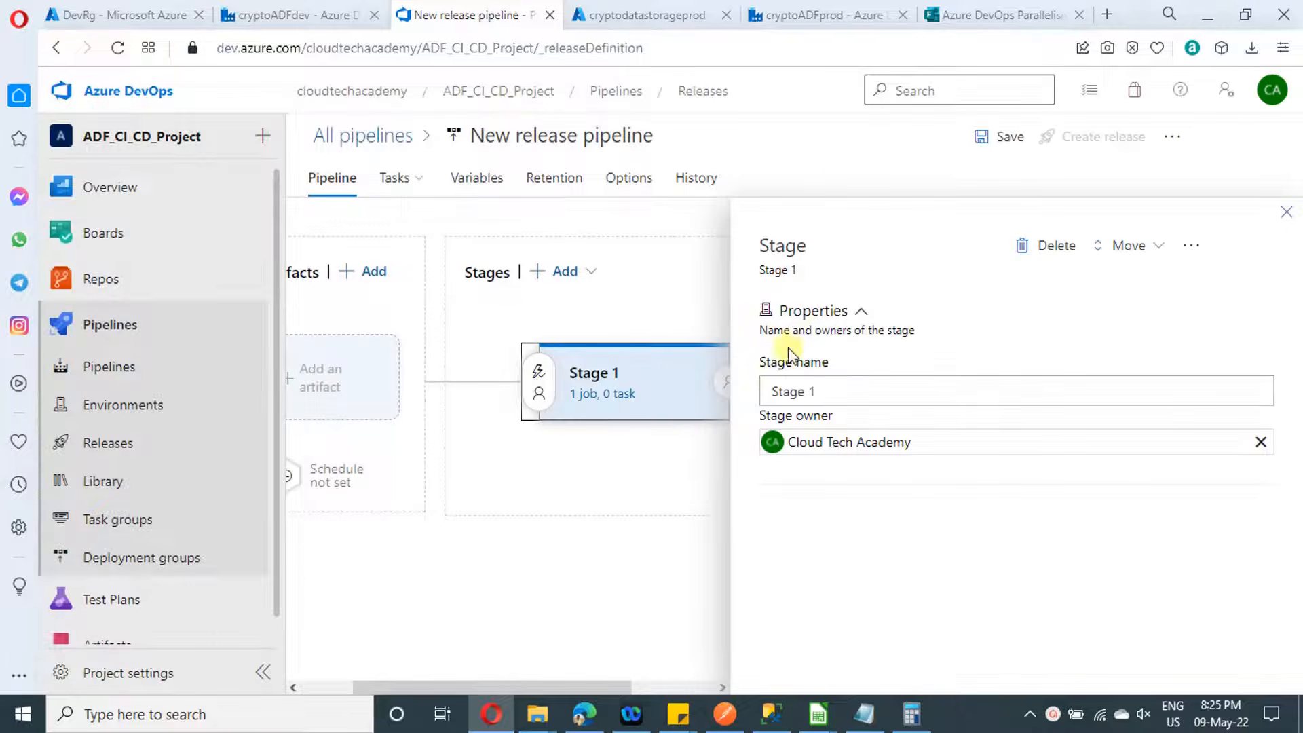
{"action": "left_click", "coordinate": [1288, 212]}
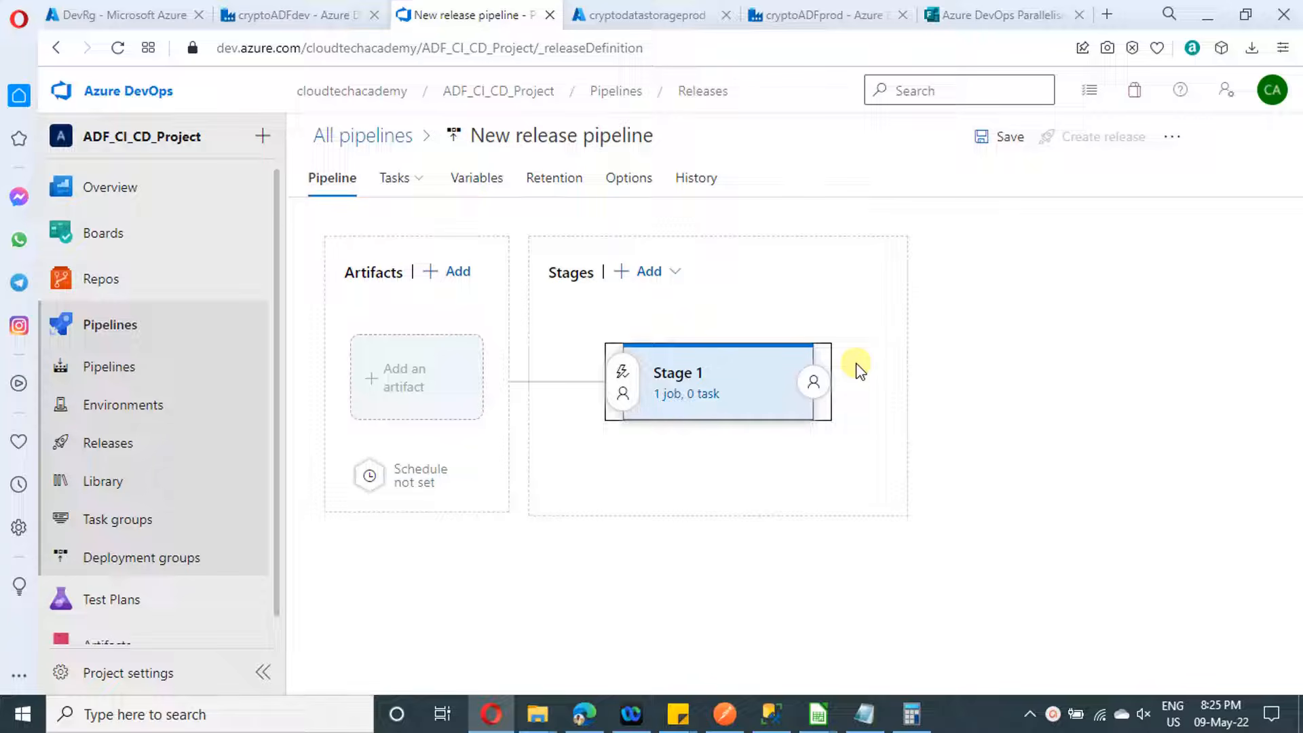
- Add a new second stage after Stage 1 in the release pipeline, starting from an empty job
{"action": "left_click", "coordinate": [669, 277]}
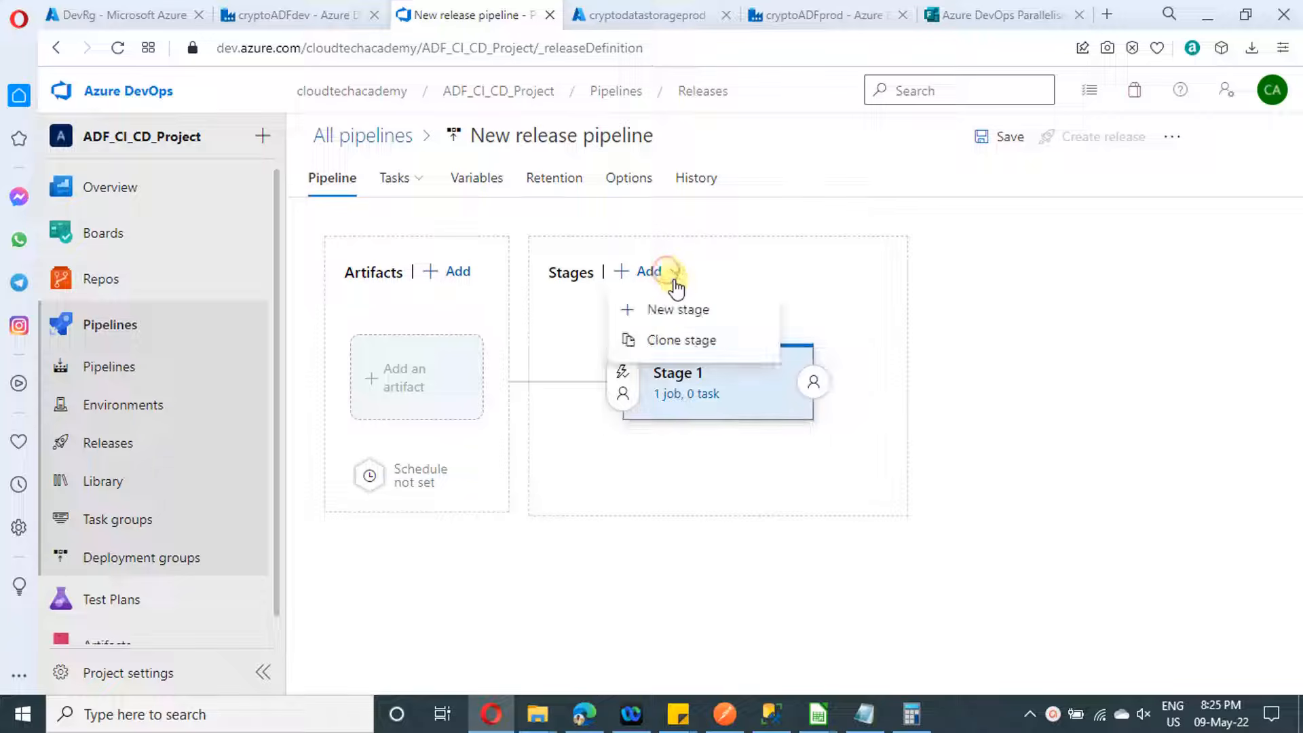
{"action": "left_click", "coordinate": [679, 309]}
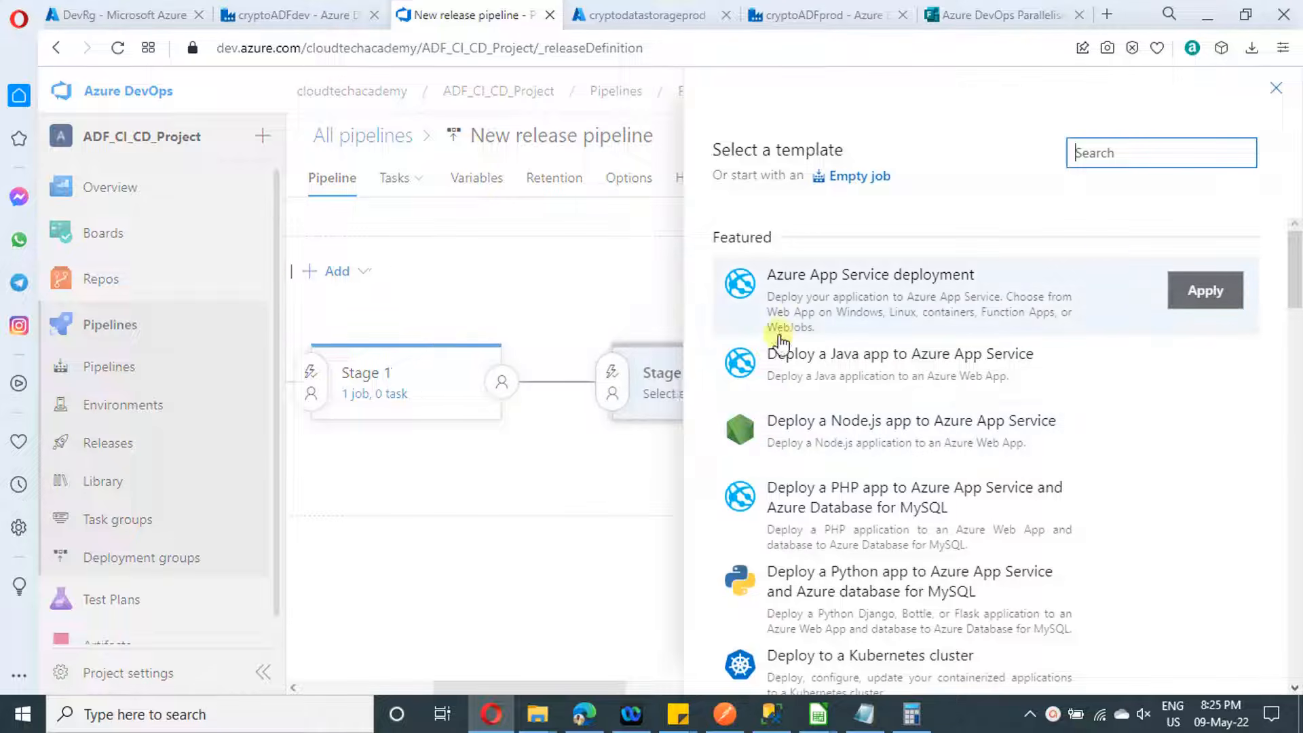
{"action": "left_click", "coordinate": [881, 178]}
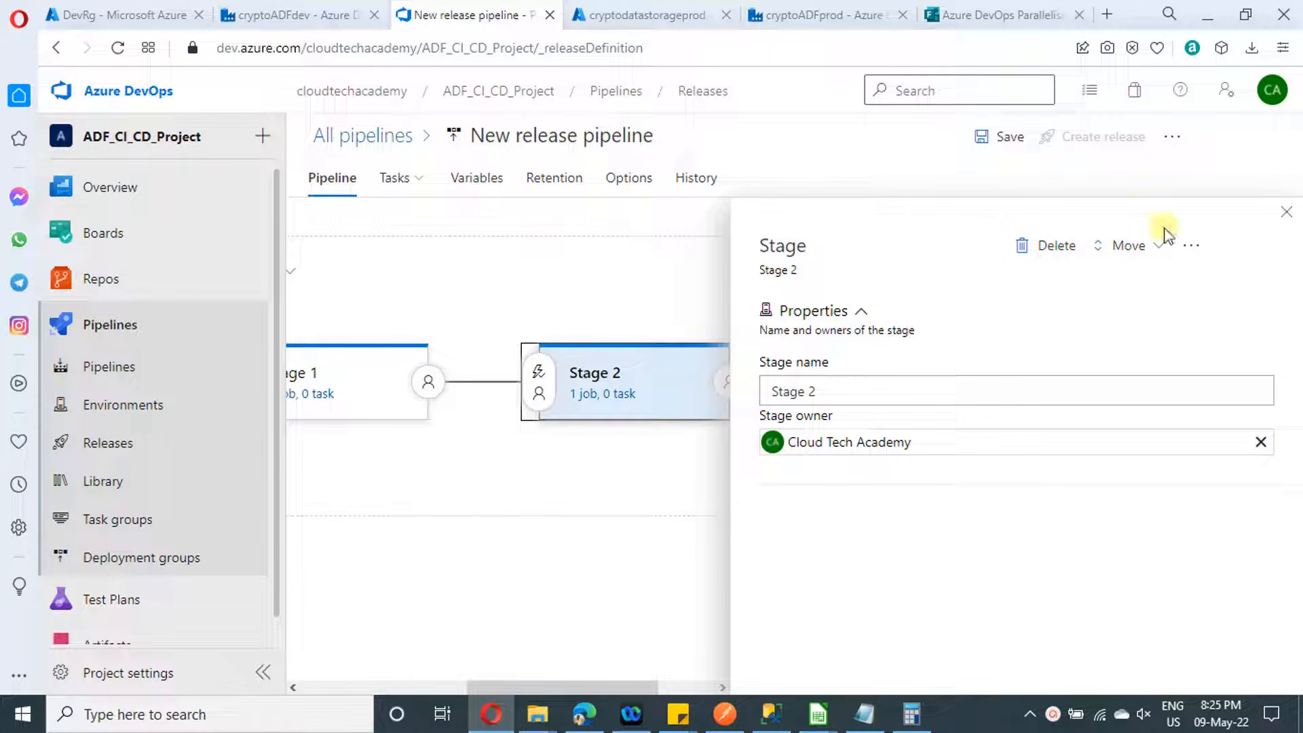
- Delete Stage 2 from the release pipeline and rename the pipeline CyrptoHistory CI CD
{"action": "left_click", "coordinate": [1061, 247]}
{"action": "left_click", "coordinate": [740, 436]}
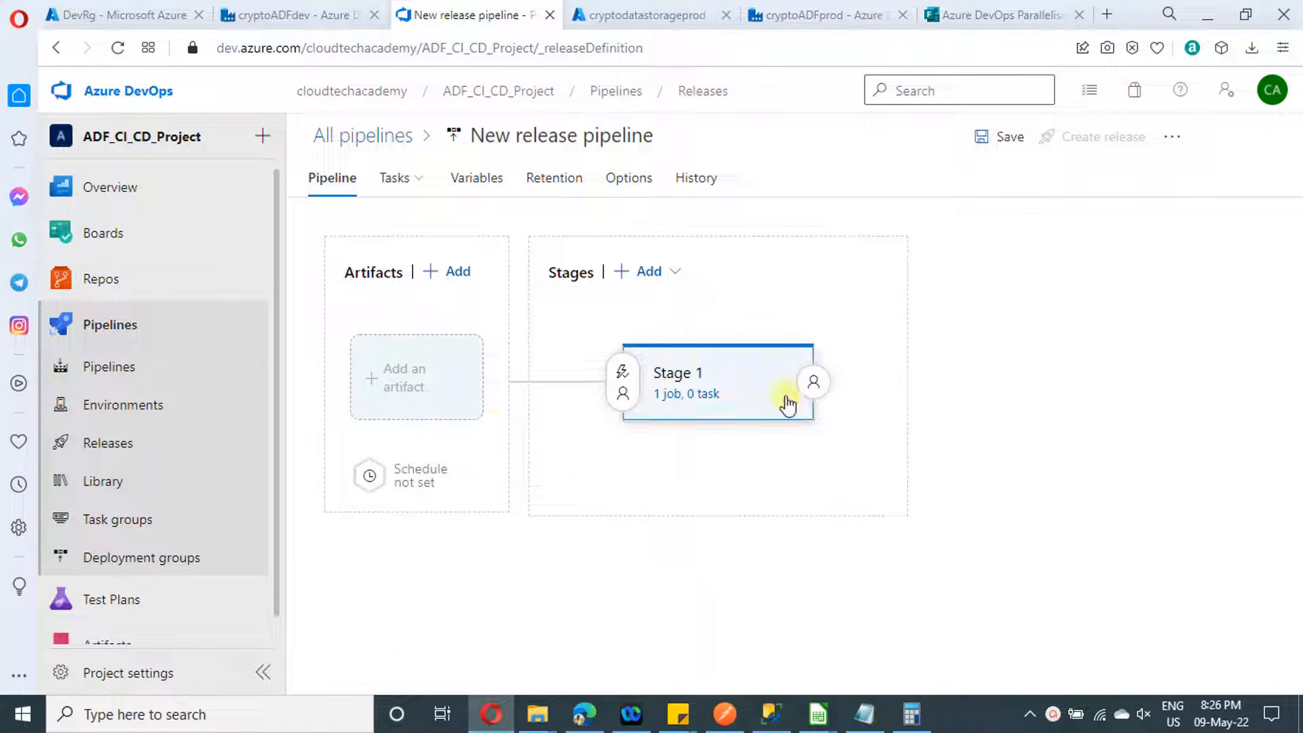
{"action": "left_click", "coordinate": [582, 139]}
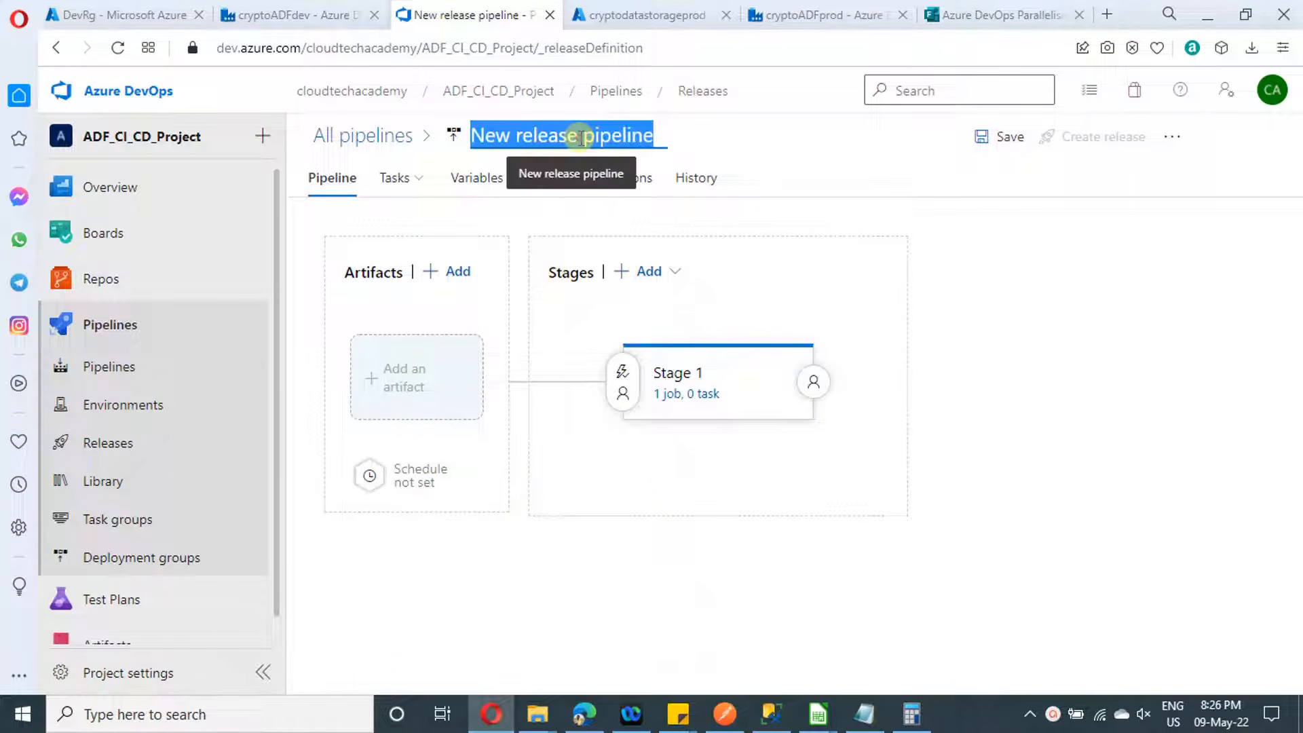
{"action": "type", "text": "CyrptoHistory CI CD"}
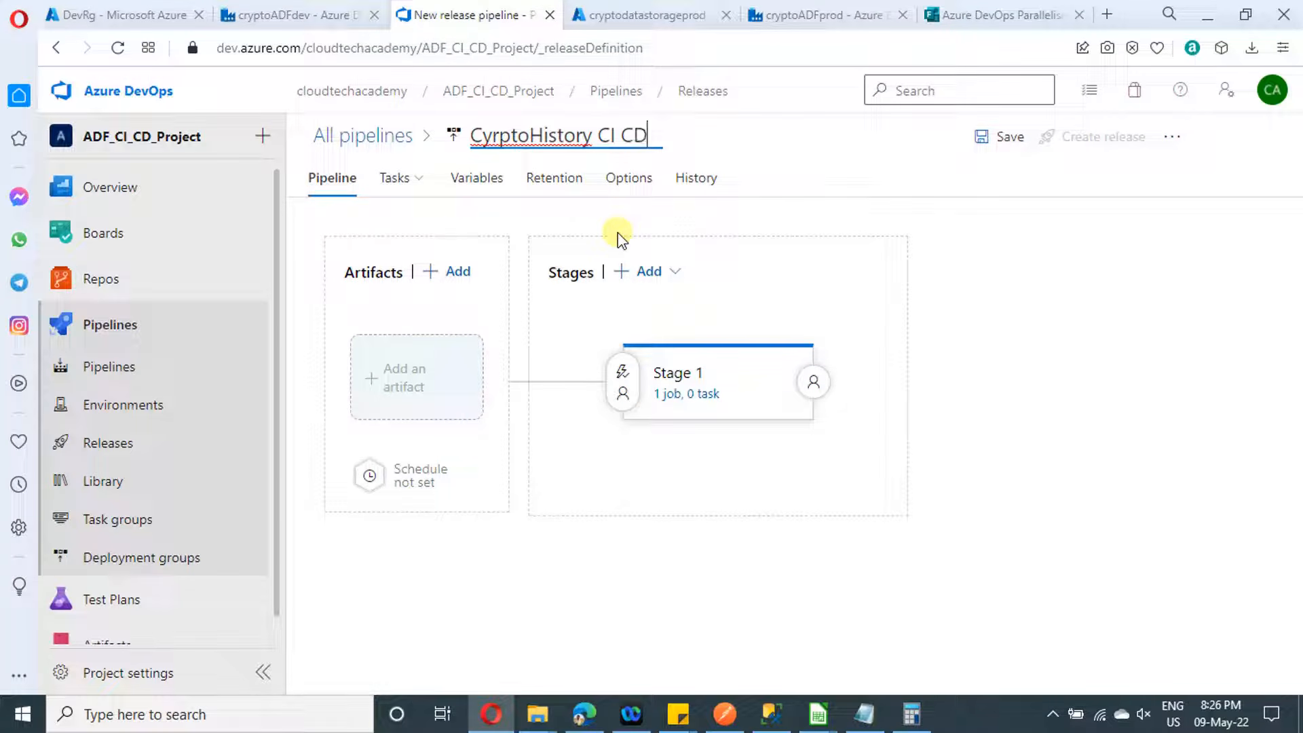
{"action": "left_click", "coordinate": [971, 445]}
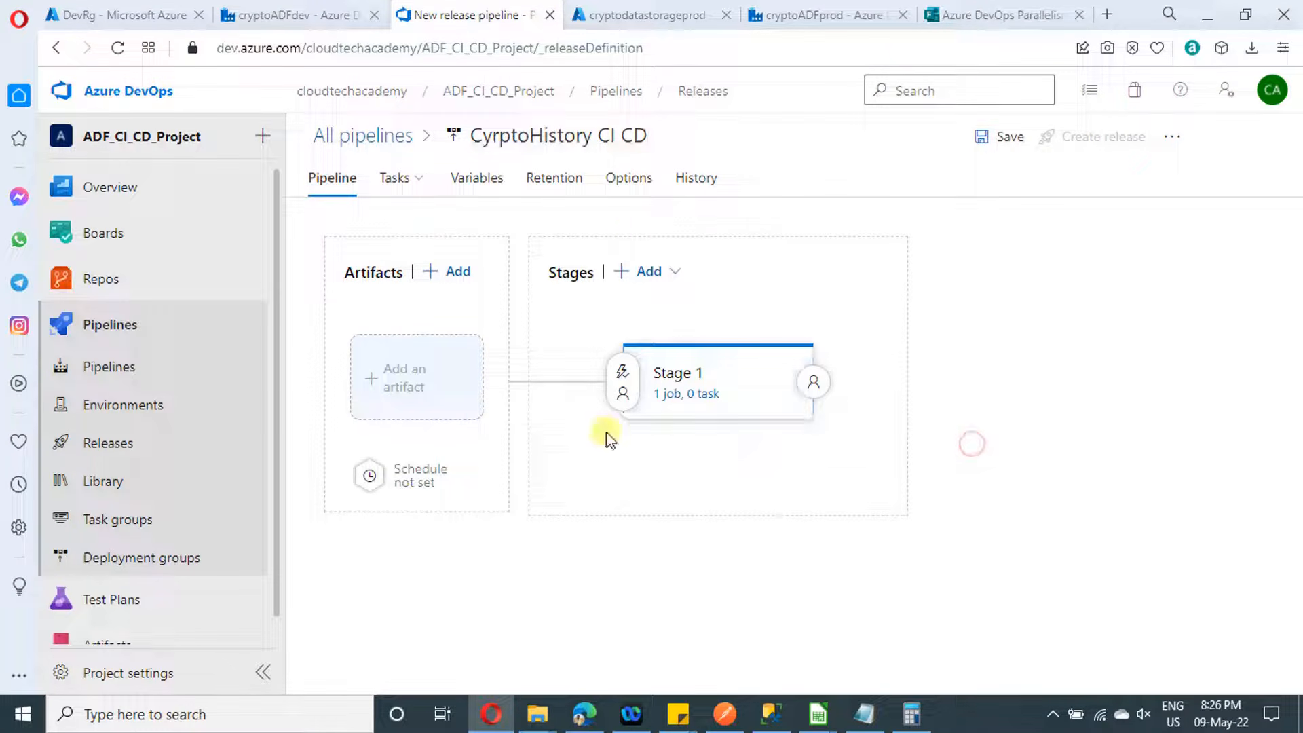
- Begin an Azure Repos artifact for the pipeline, with project ADF_CI_CD_Project and source repository CryptoCopyRepos
{"action": "left_click", "coordinate": [431, 386]}
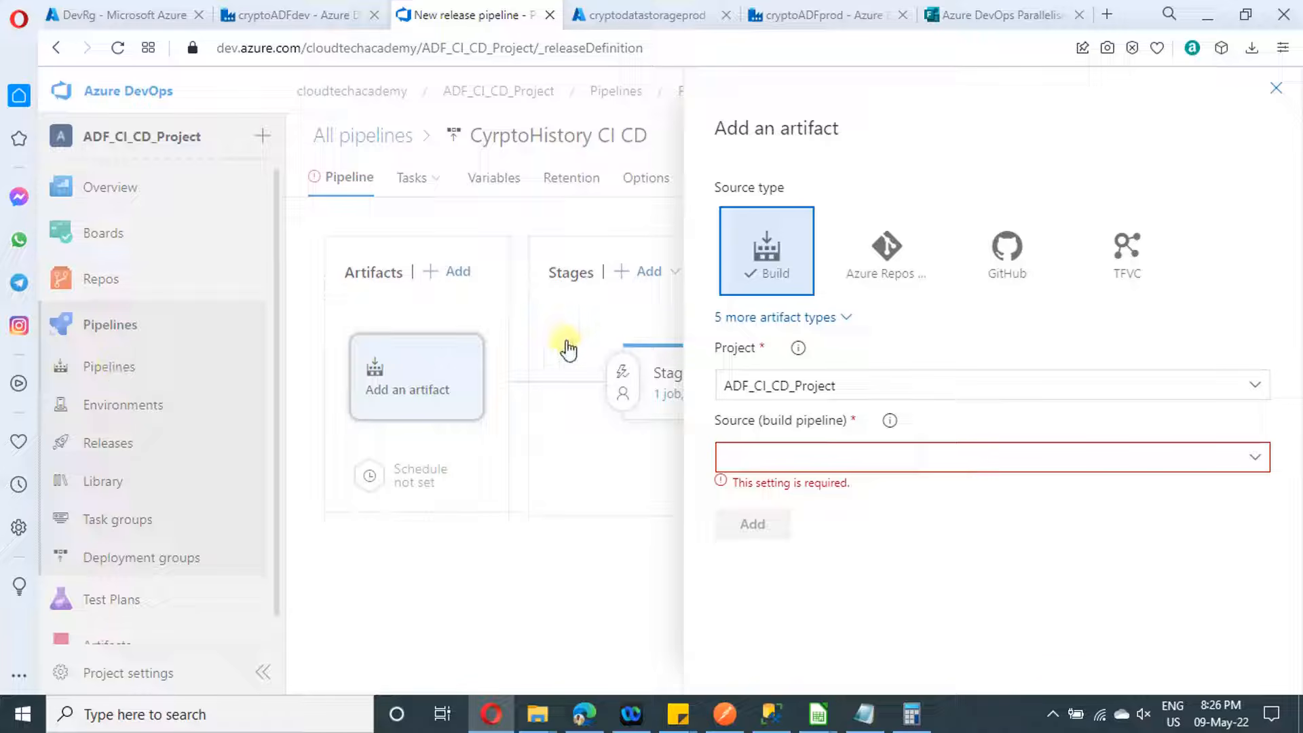
{"action": "left_click", "coordinate": [884, 261]}
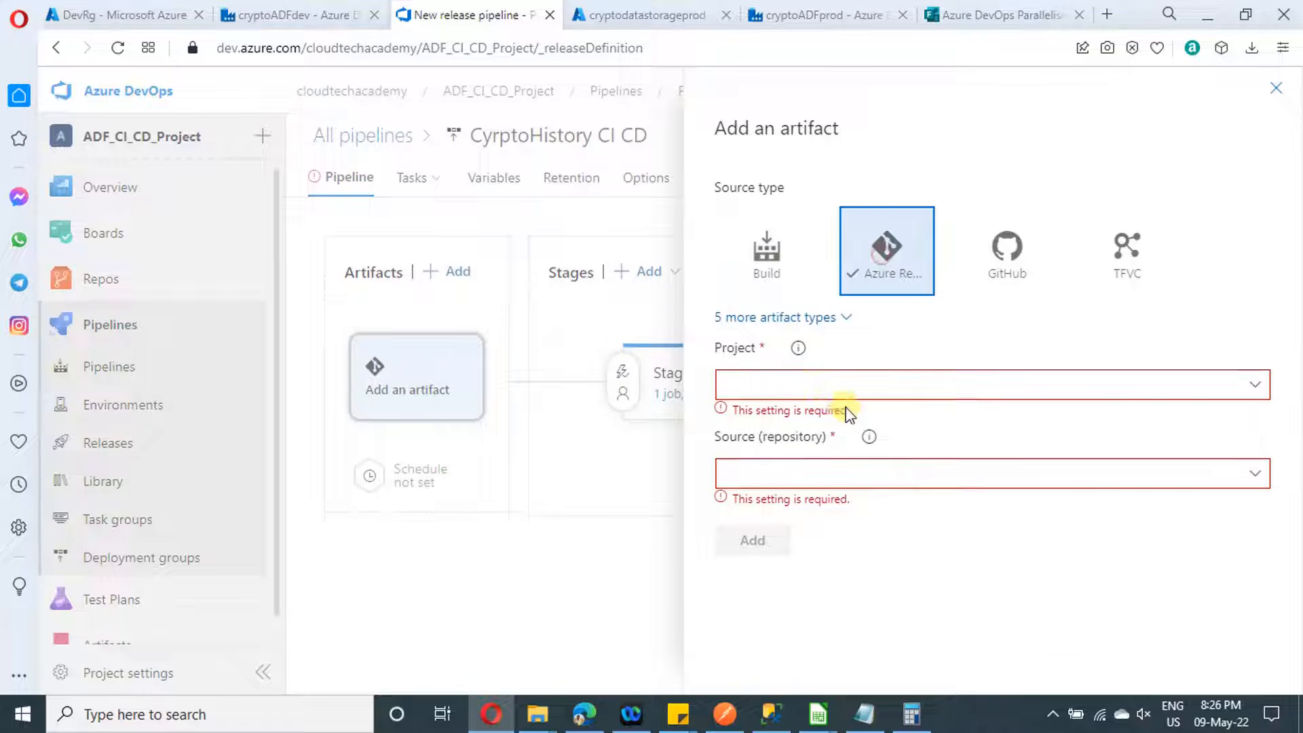
{"action": "left_click", "coordinate": [1253, 392]}
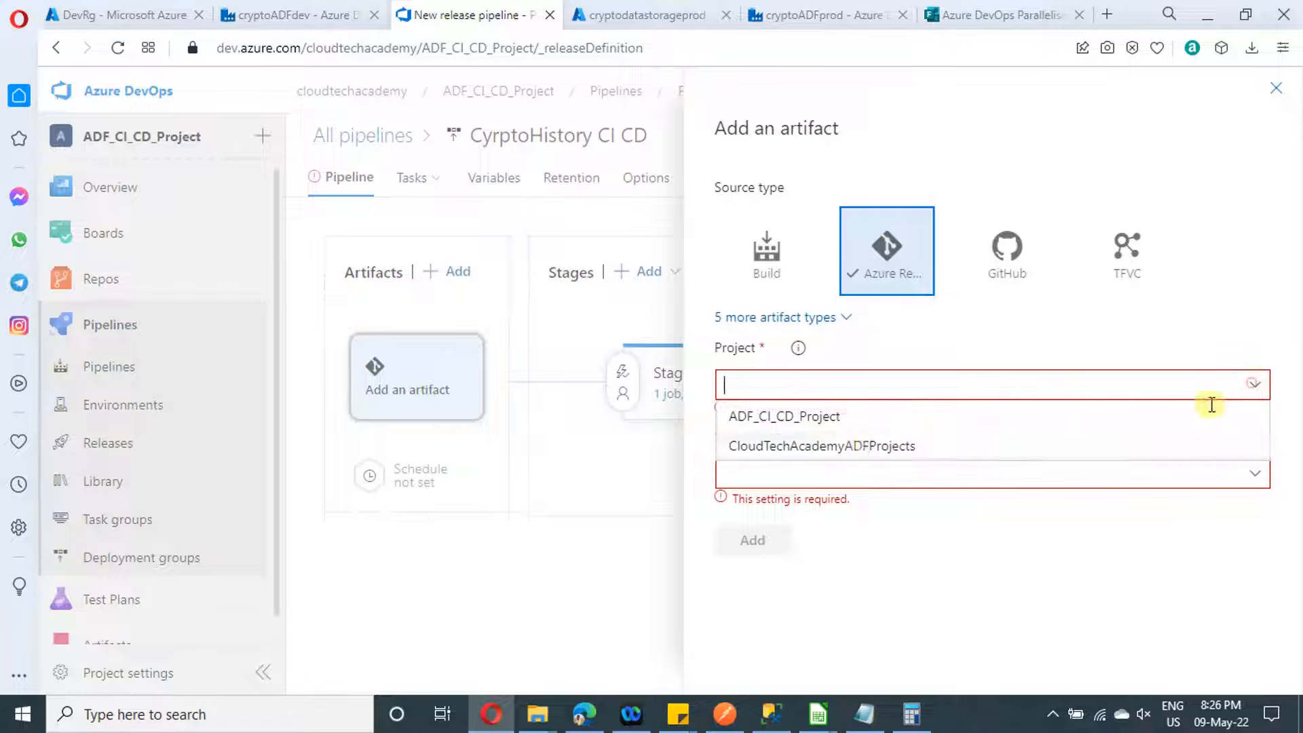
{"action": "left_click", "coordinate": [830, 427]}
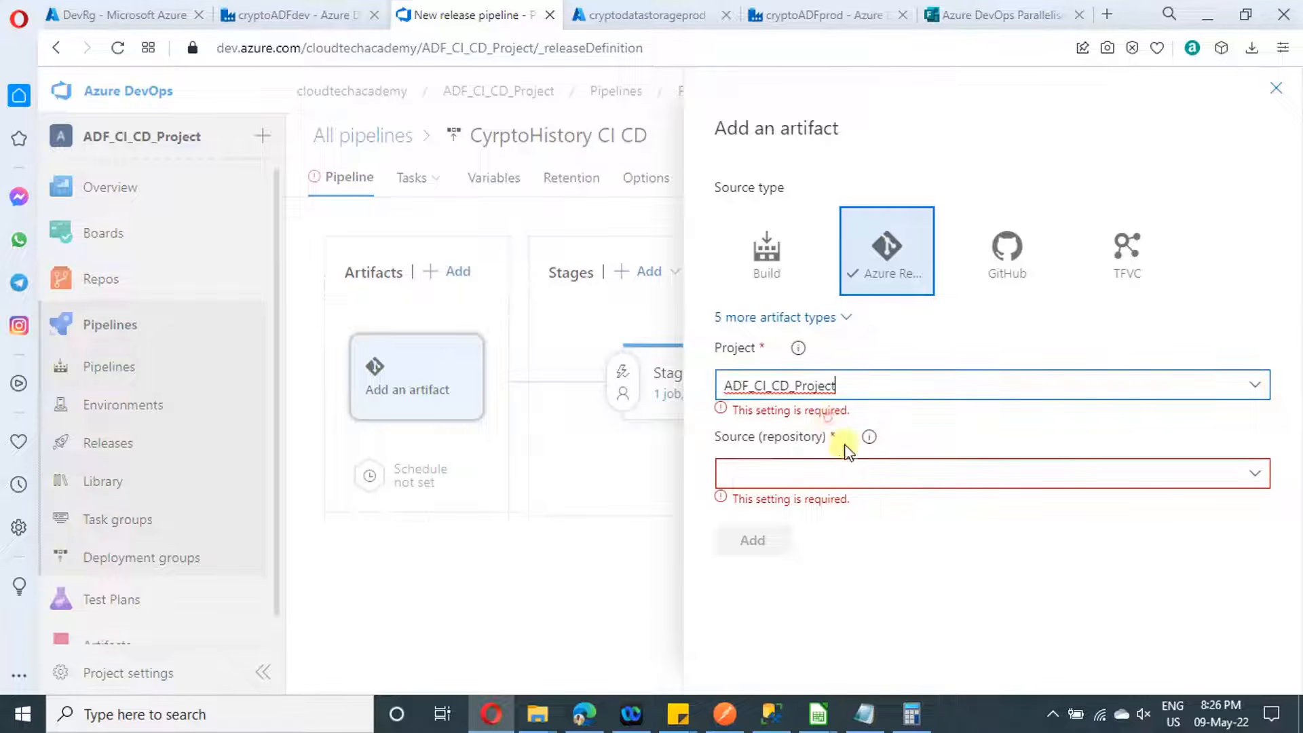
{"action": "left_click", "coordinate": [1255, 466]}
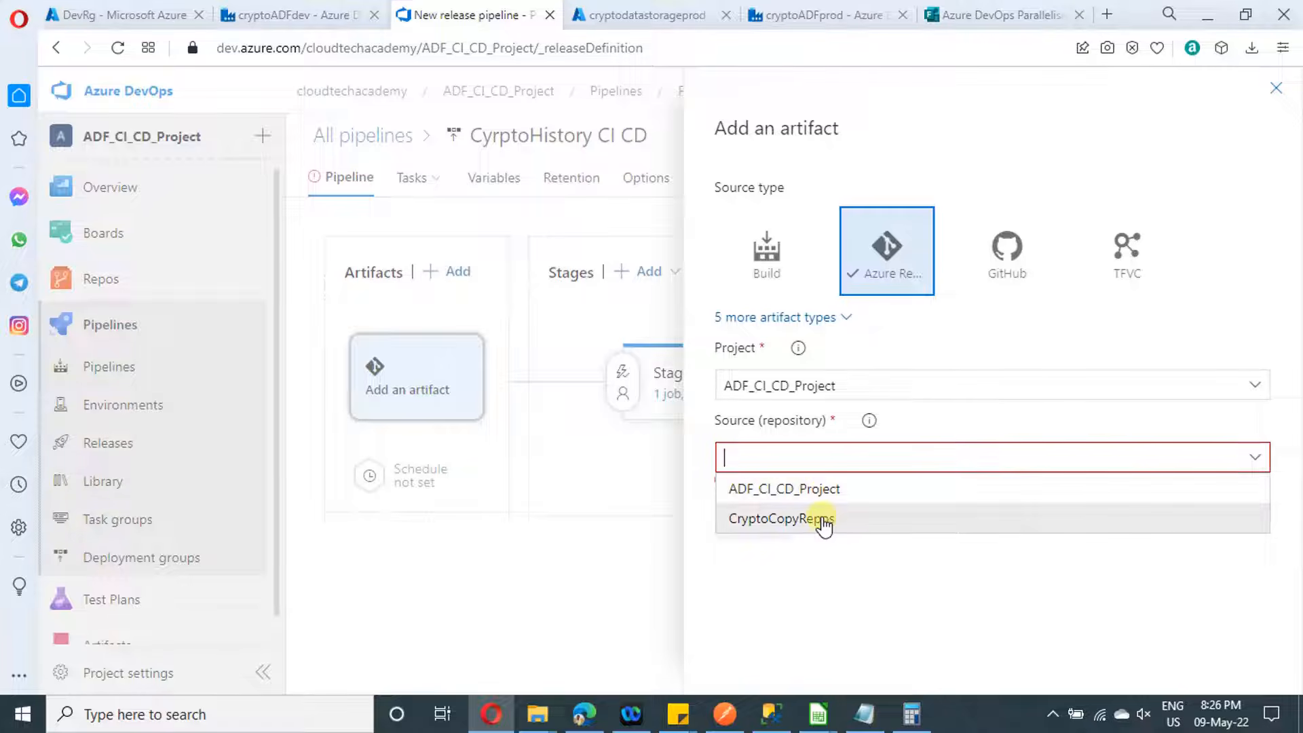
{"action": "left_click", "coordinate": [824, 520]}
- Set the artifact's default branch to adf_publish, keep Latest from the default branch as its default version, and add the artifact
{"action": "scroll", "coordinate": [988, 408], "scroll_direction": "down", "scroll_amount": 2}
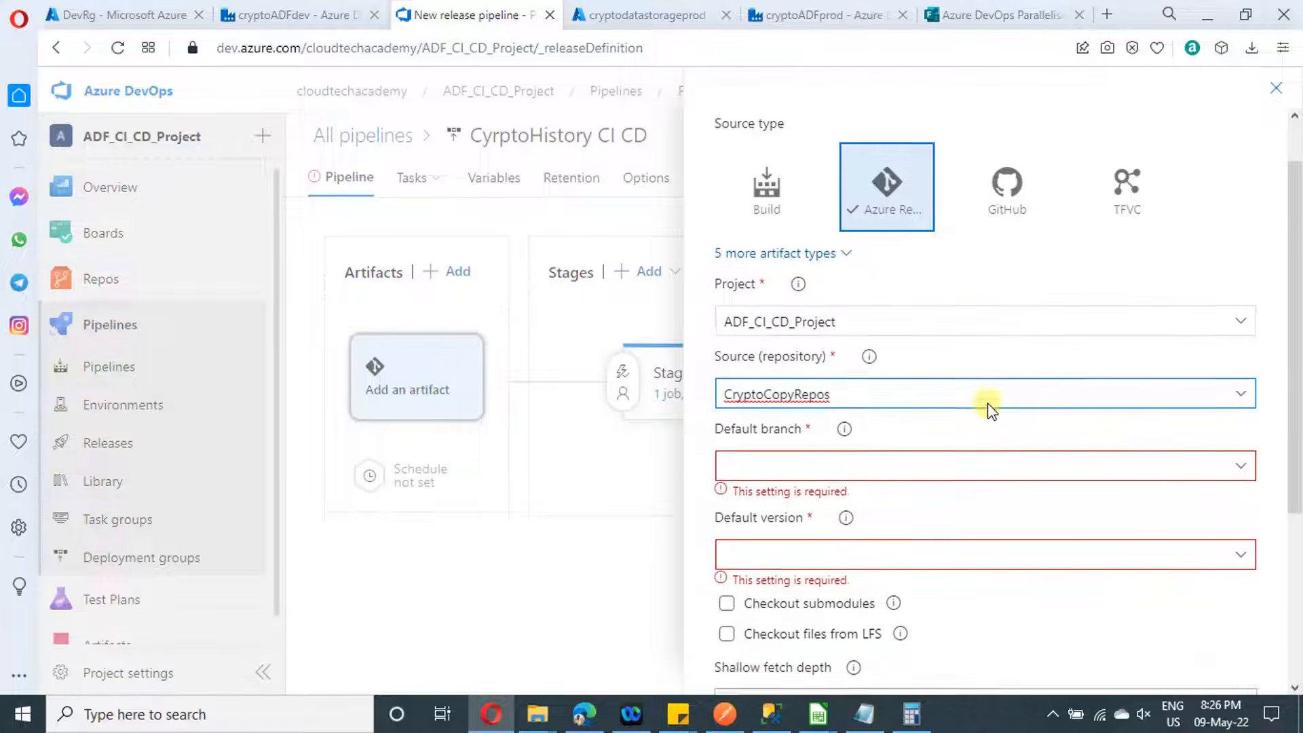
{"action": "left_click", "coordinate": [1242, 438]}
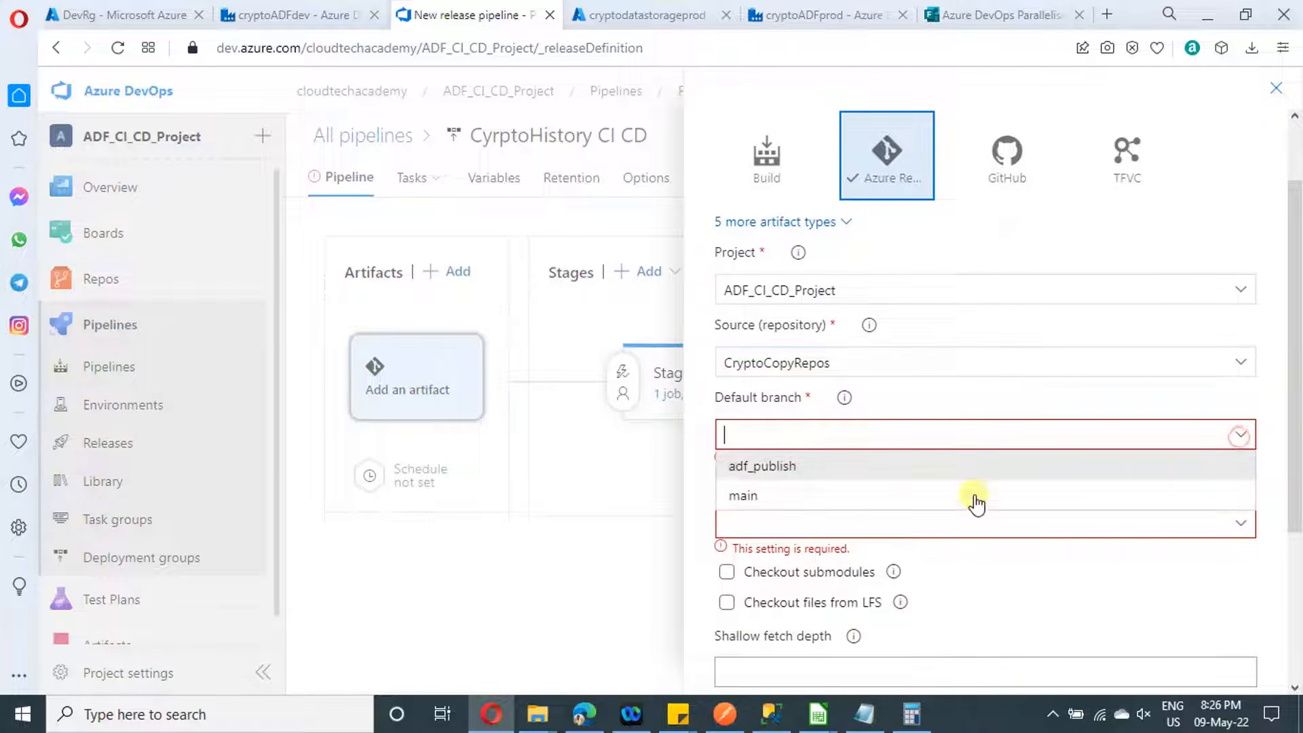
{"action": "left_click", "coordinate": [783, 472]}
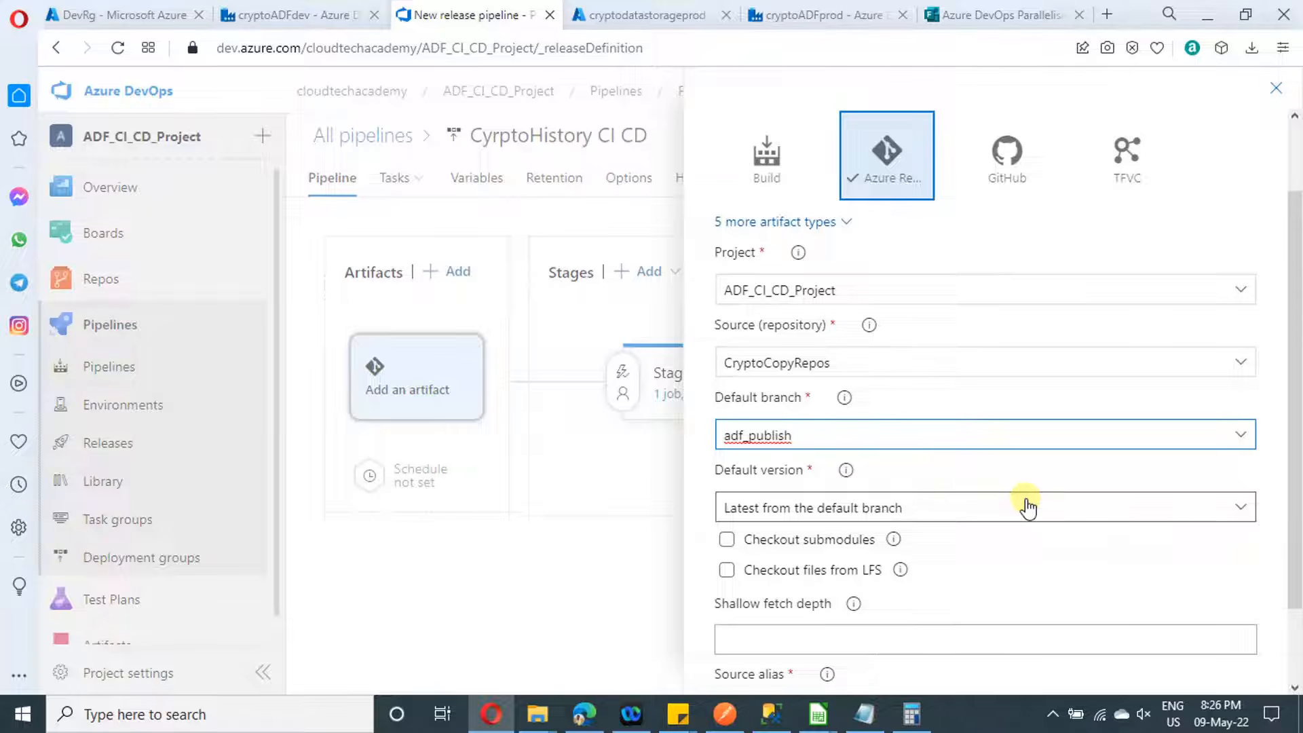
{"action": "scroll", "coordinate": [1028, 508], "scroll_direction": "down", "scroll_amount": 2}
{"action": "left_click", "coordinate": [801, 412]}
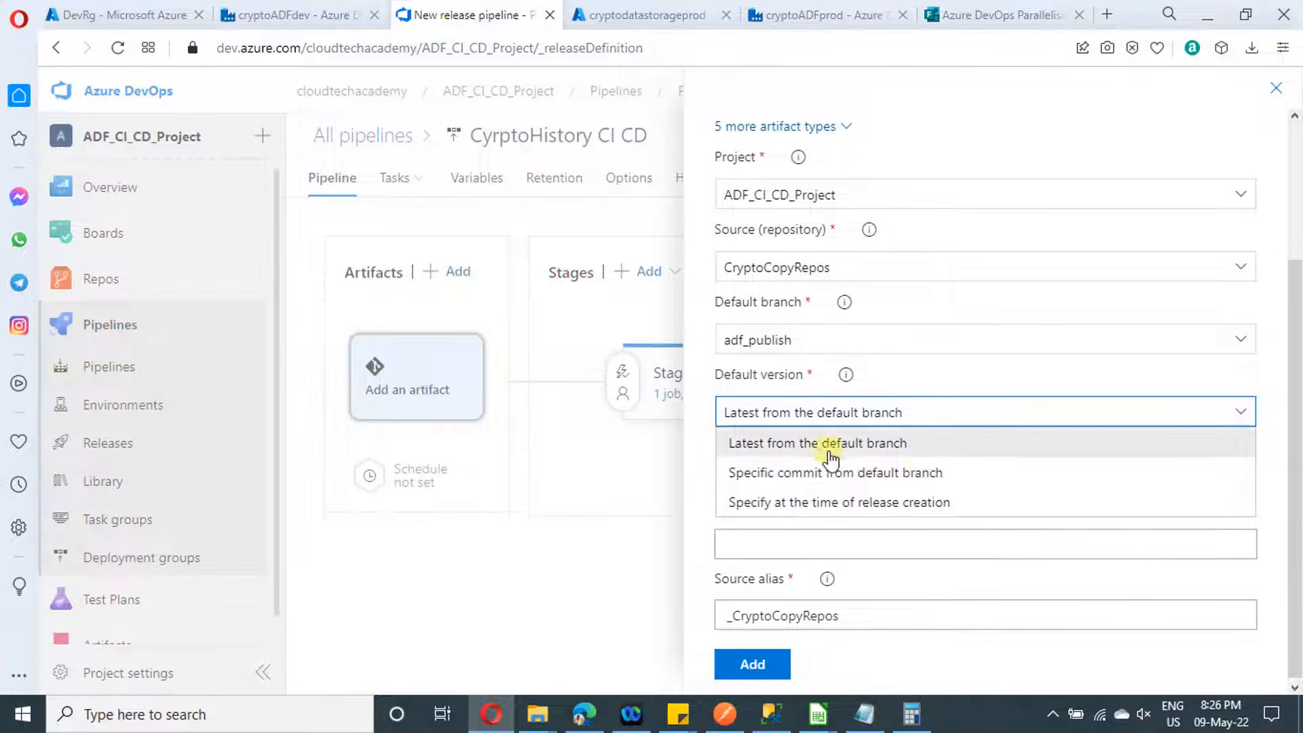
{"action": "left_click", "coordinate": [1025, 372]}
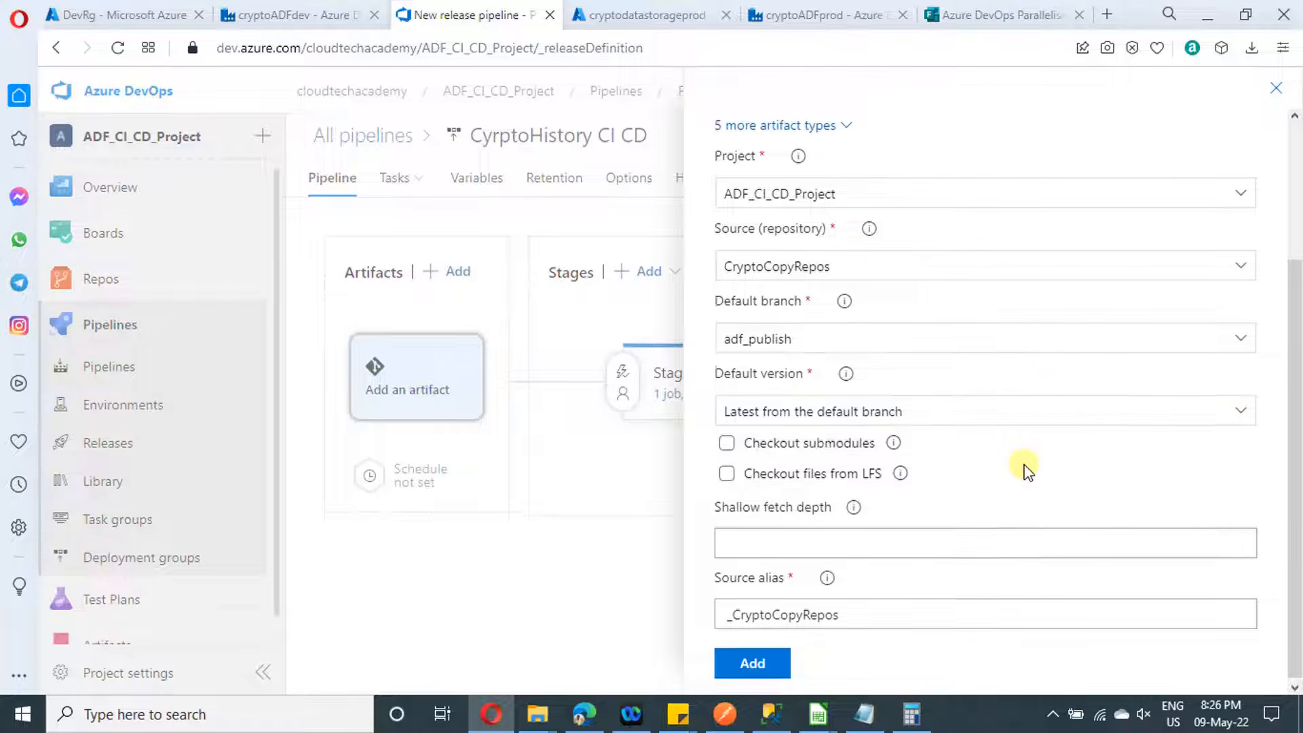
{"action": "left_click", "coordinate": [767, 659]}
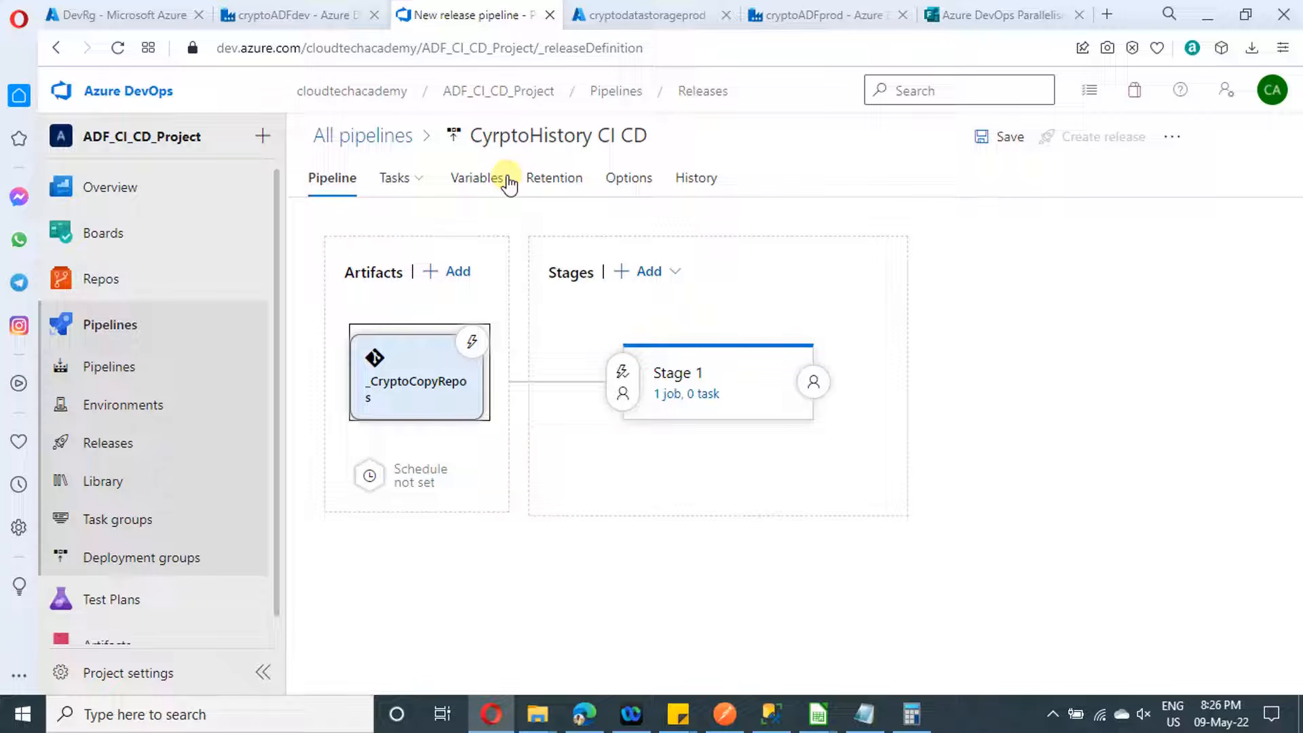
- Rename Stage 1 of the release pipeline to Prod
{"action": "left_click", "coordinate": [676, 380]}
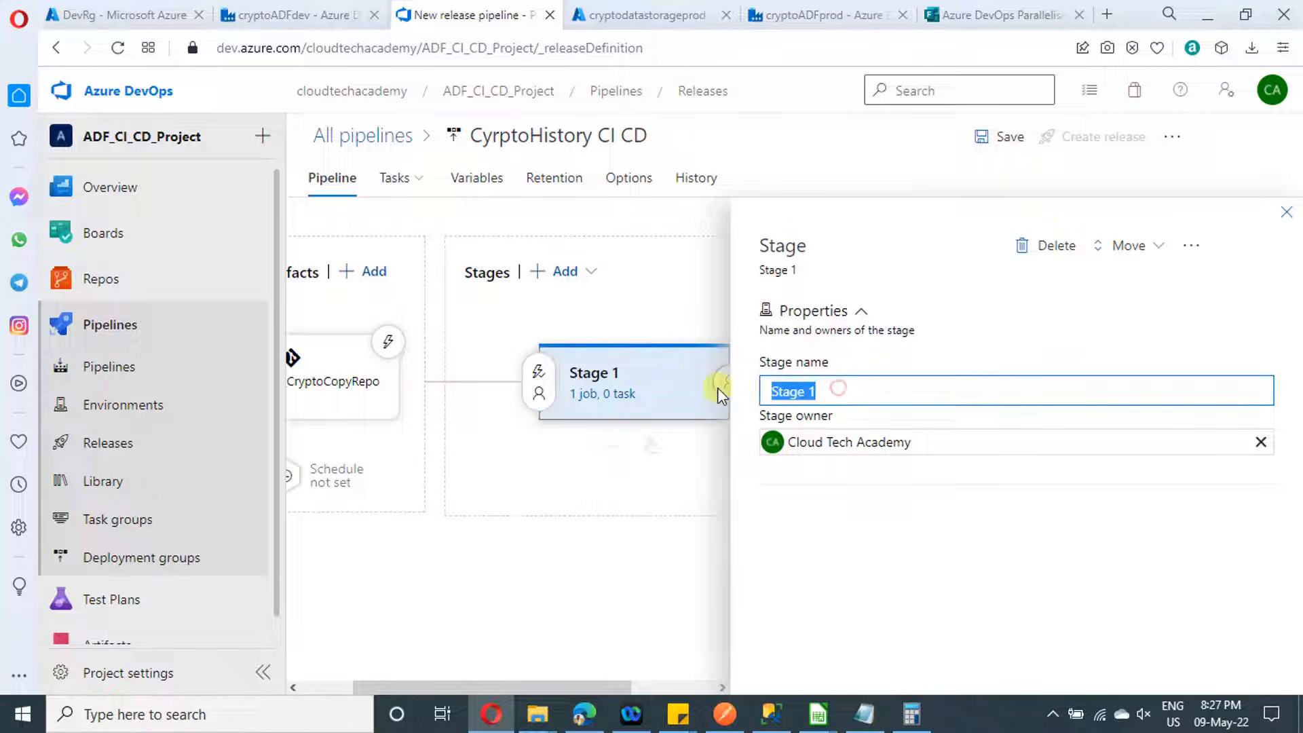
{"action": "type", "text": "Prod"}
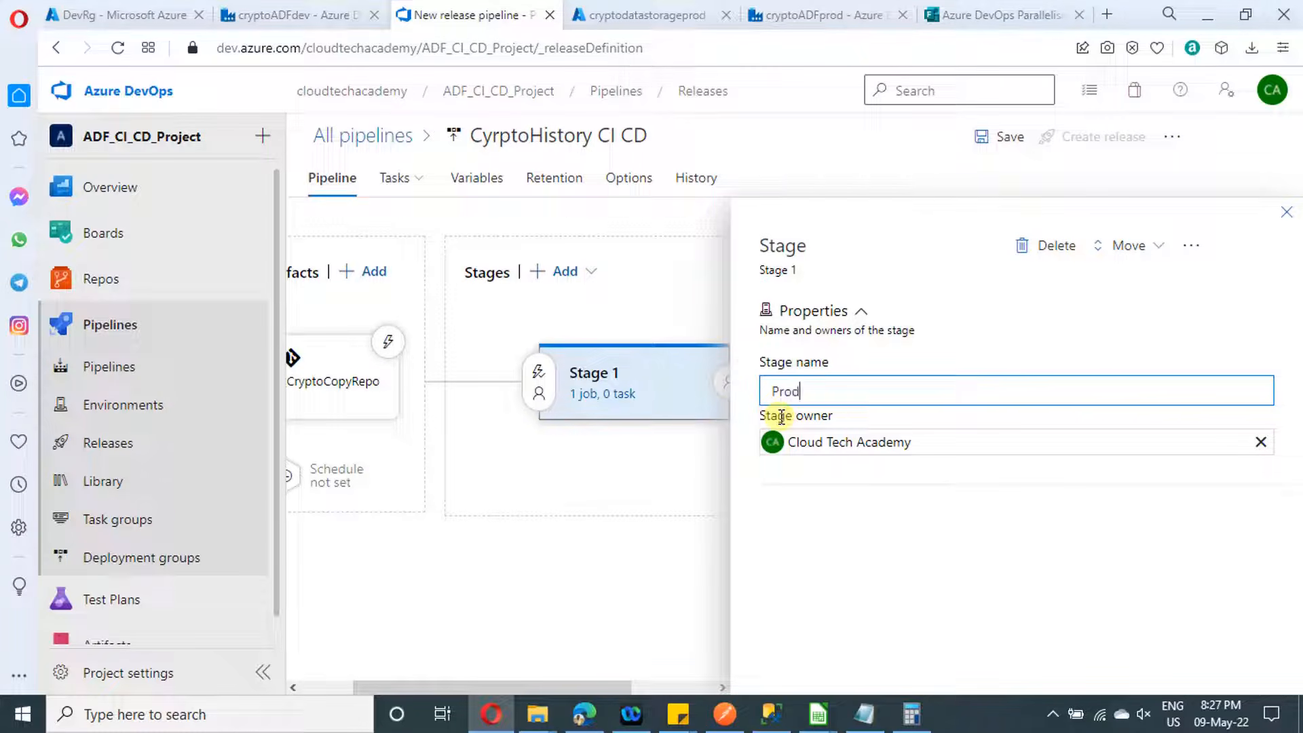
{"action": "left_click", "coordinate": [1288, 217]}
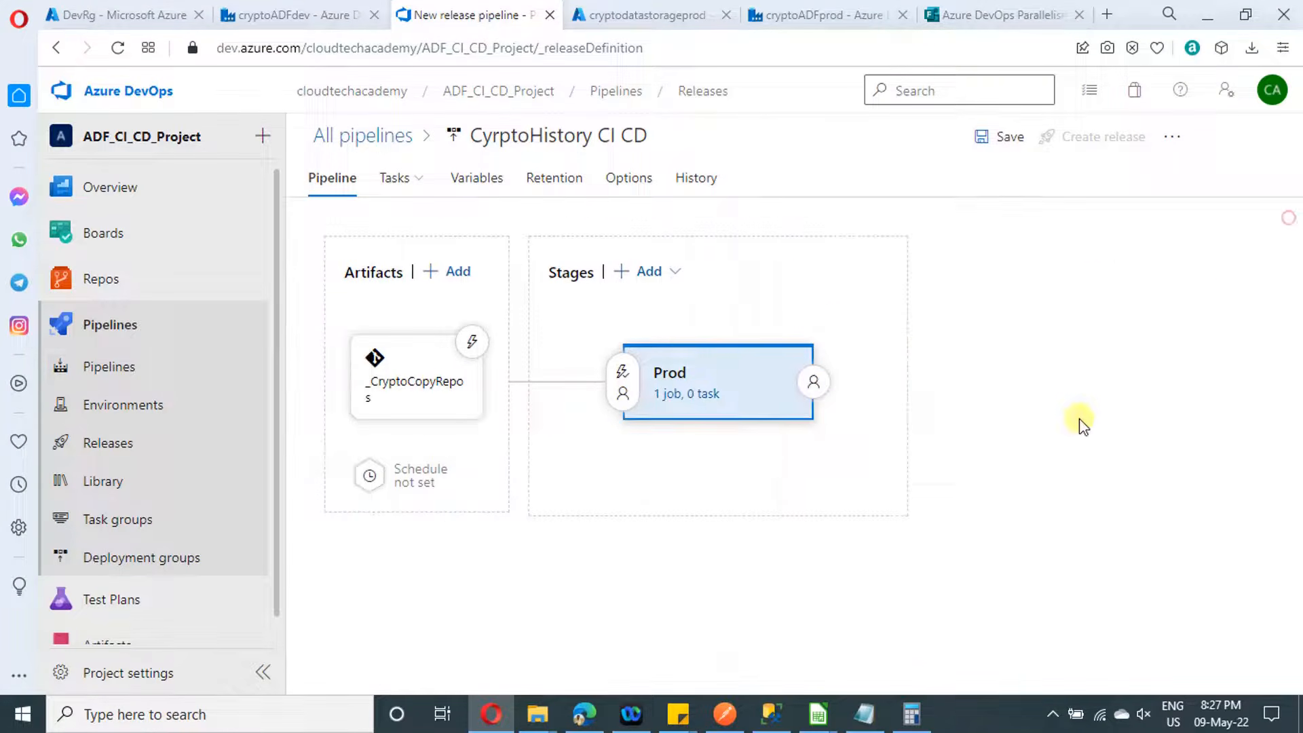
- Open the Prod stage's tasks and review the agent job's agent pool options, execution plan, artifact download and additional options
{"action": "left_click", "coordinate": [687, 397]}
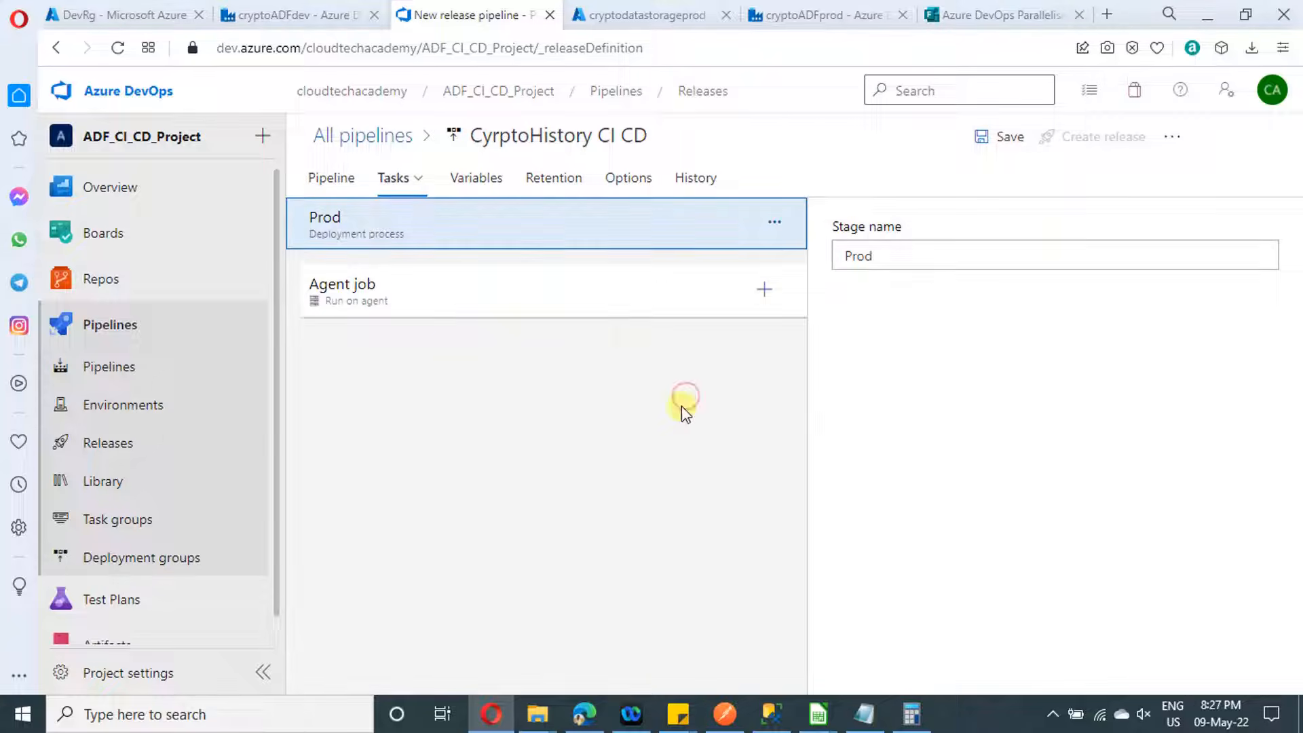
{"action": "left_click", "coordinate": [430, 305]}
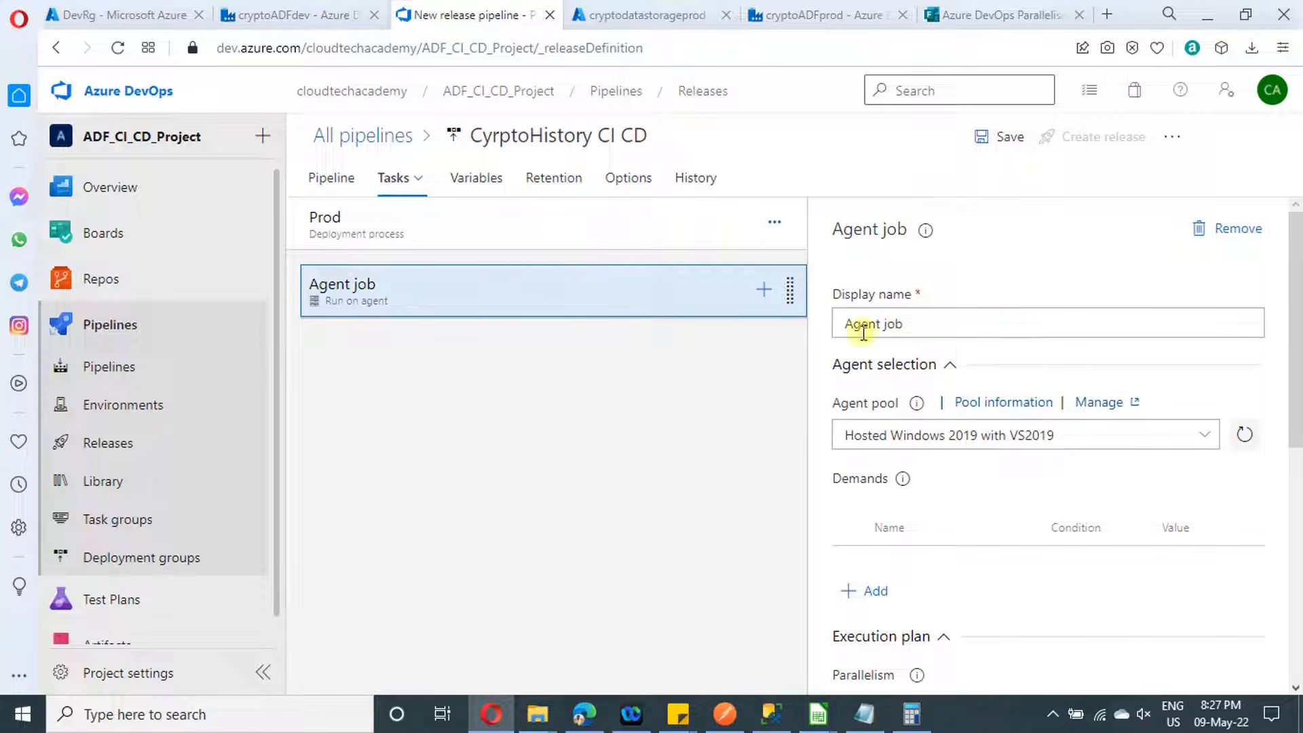
{"action": "left_click", "coordinate": [1205, 435]}
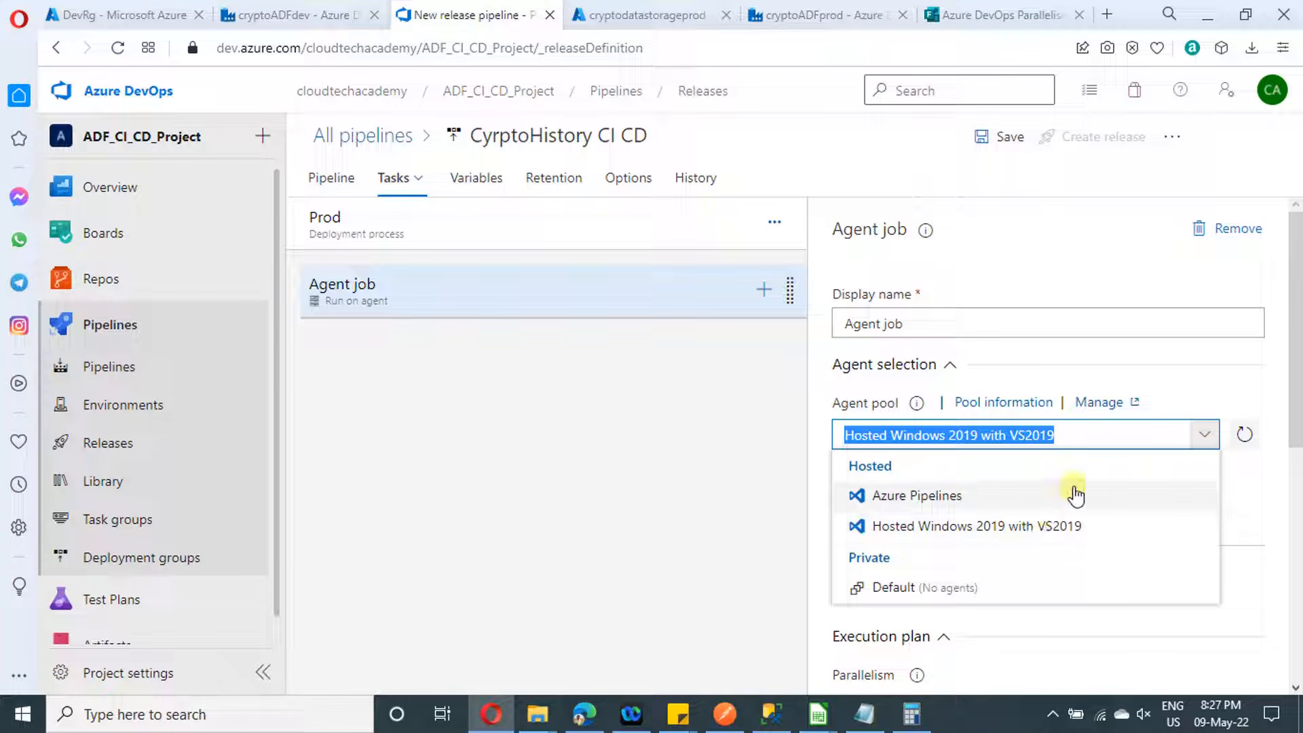
{"action": "left_click", "coordinate": [1253, 506]}
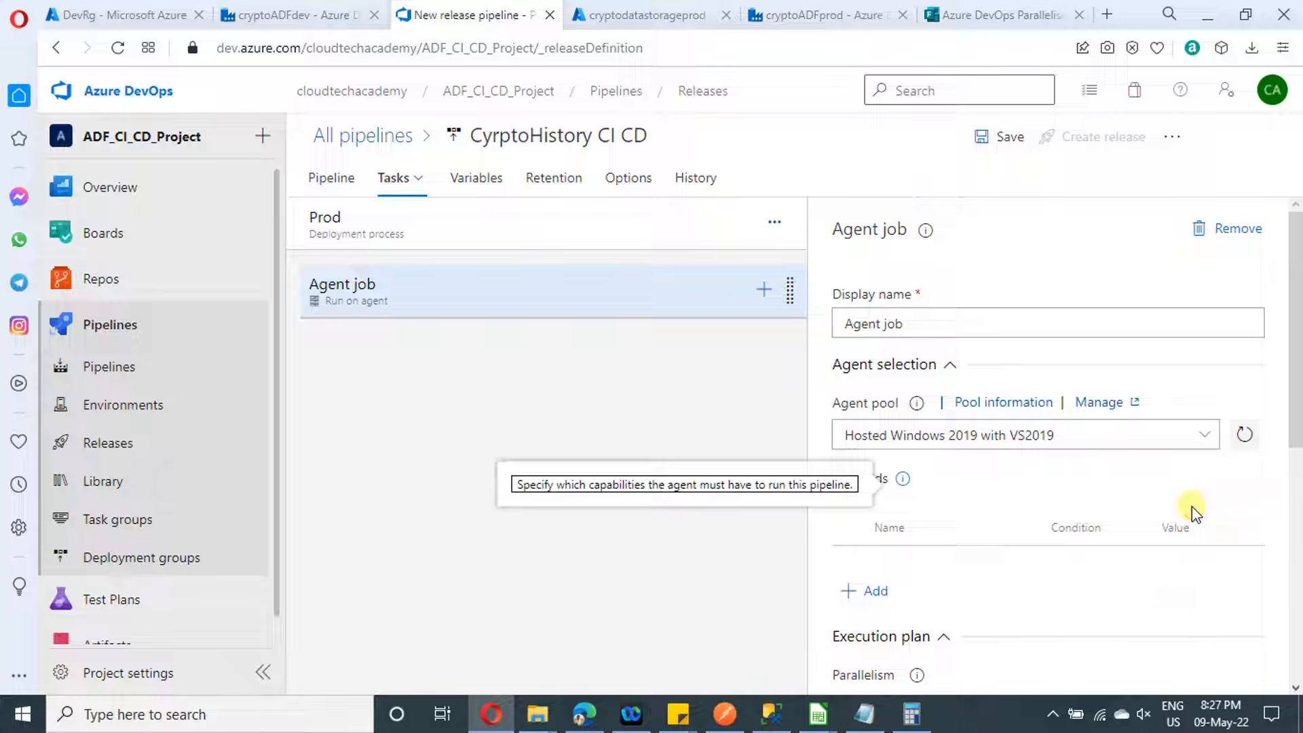
{"action": "scroll", "coordinate": [1059, 527], "scroll_direction": "down", "scroll_amount": 3}
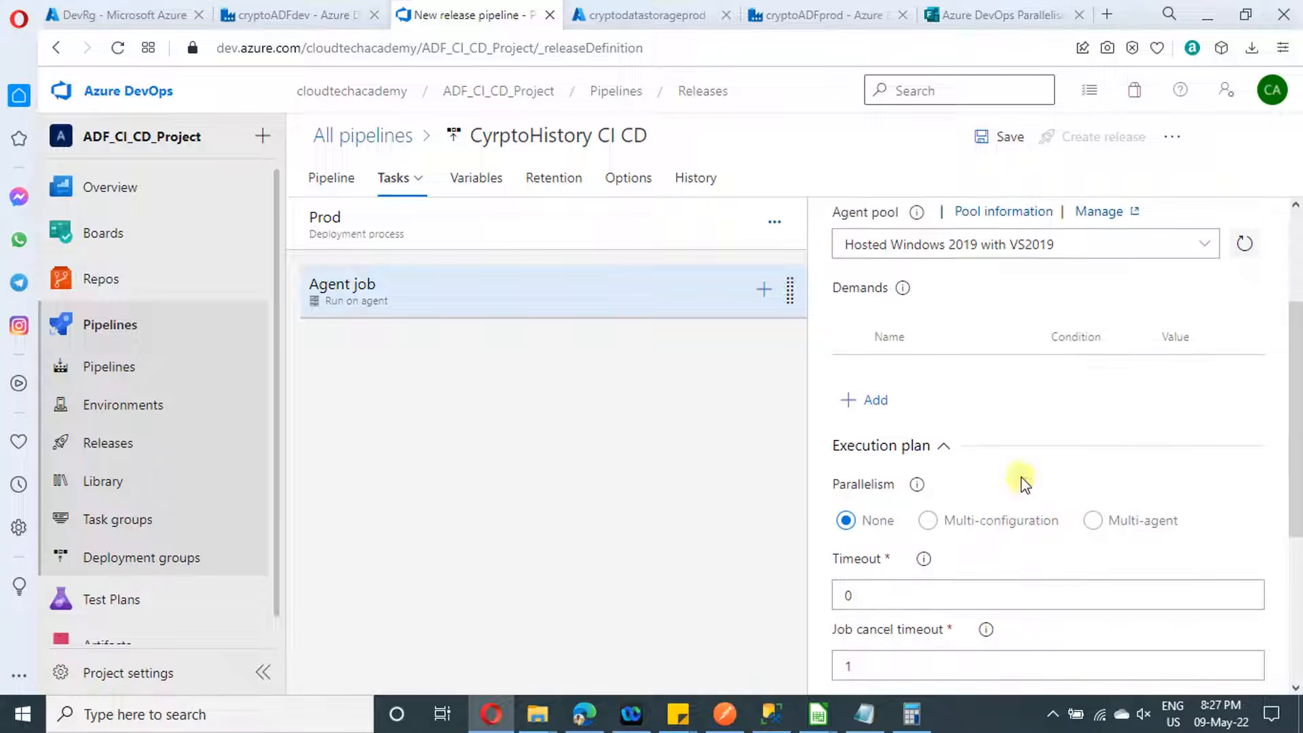
{"action": "scroll", "coordinate": [964, 543], "scroll_direction": "down", "scroll_amount": 3}
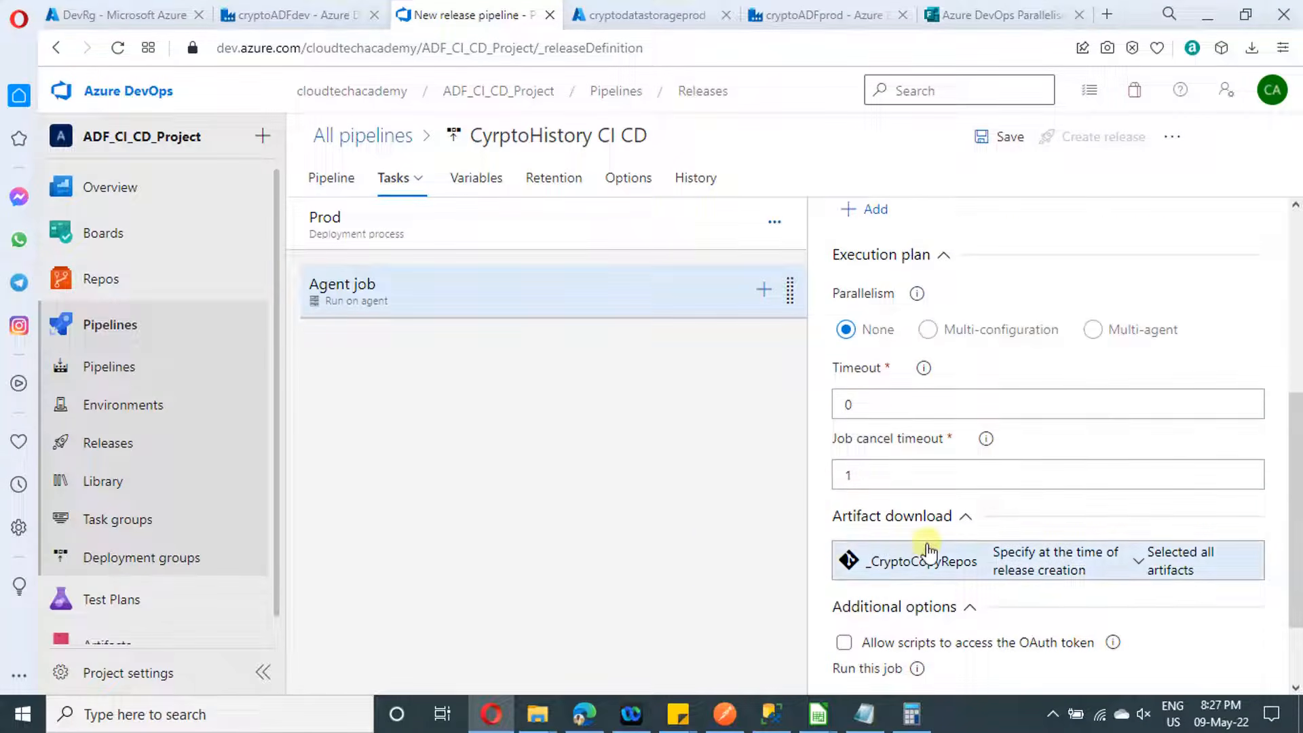
{"action": "scroll", "coordinate": [929, 570], "scroll_direction": "down", "scroll_amount": 2}
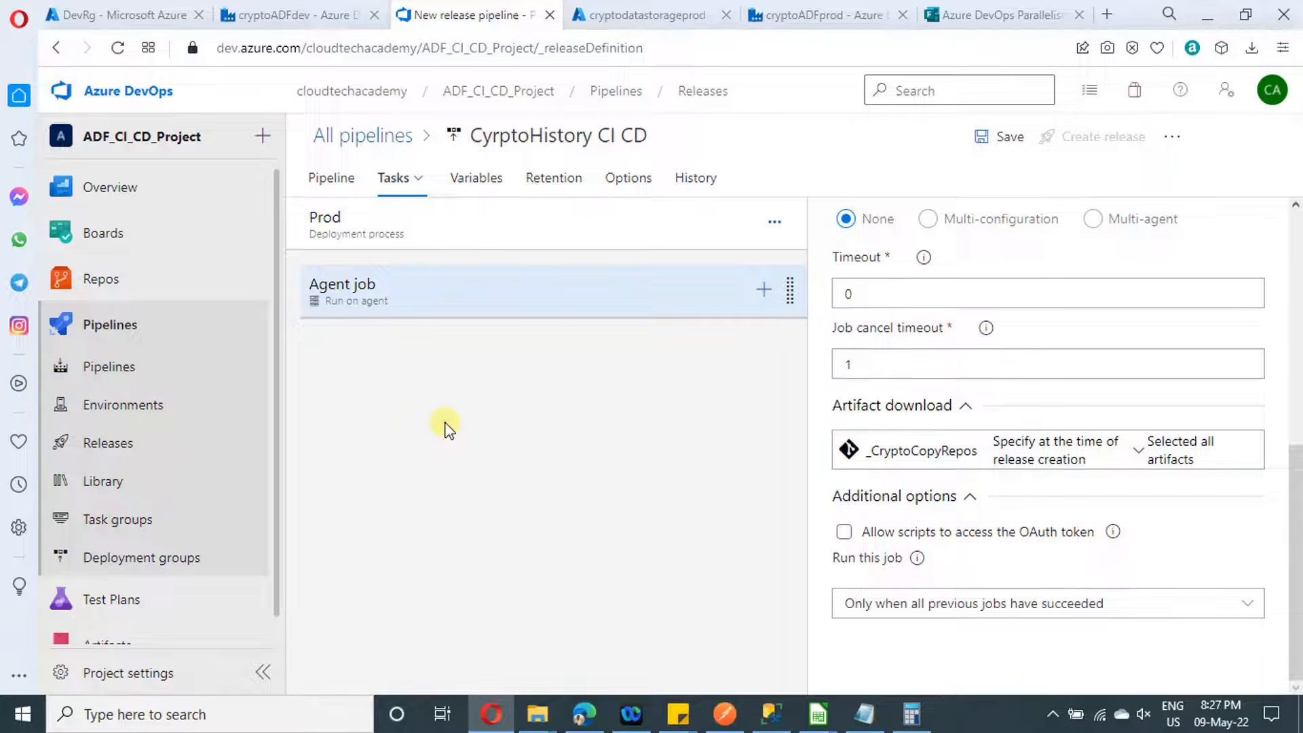
- Find the ARM template deployment task, add it to the Prod stage's agent job and open its settings
{"action": "left_click", "coordinate": [764, 291]}
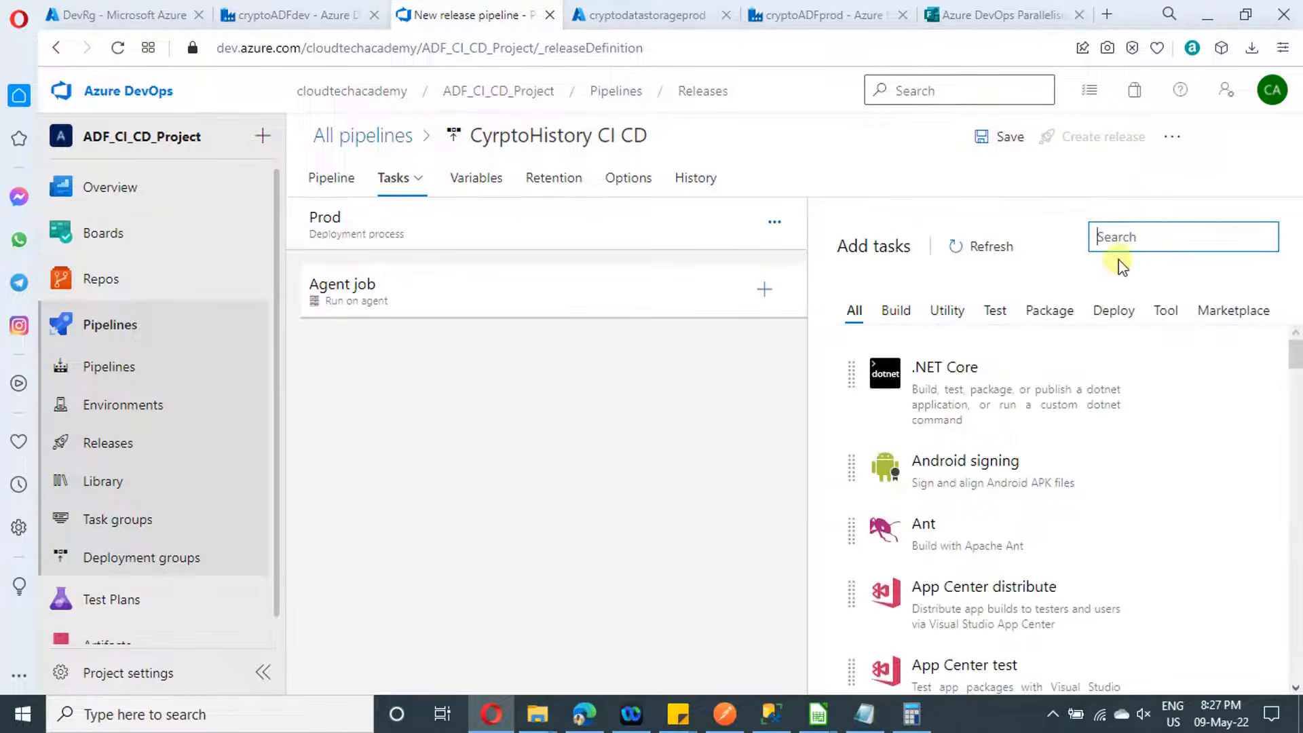
{"action": "type", "text": "arm"}
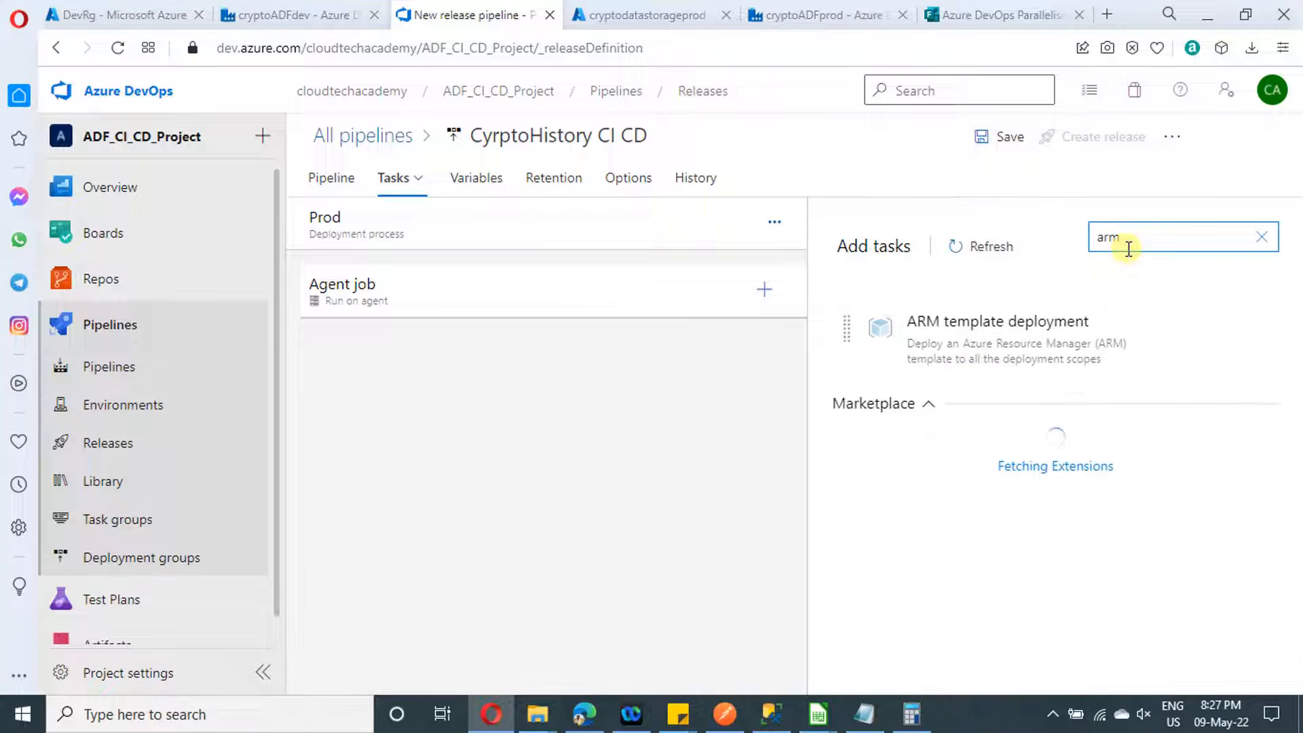
{"action": "left_click", "coordinate": [984, 320]}
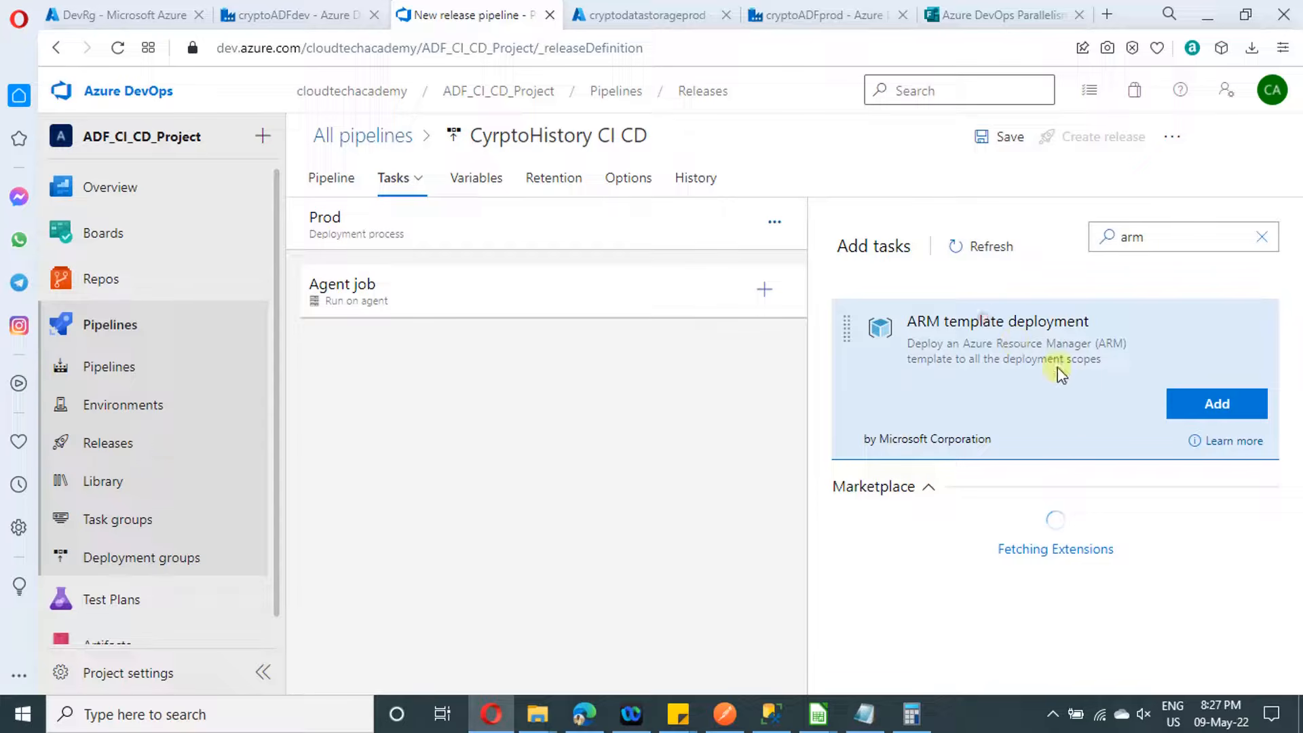
{"action": "left_click", "coordinate": [1227, 407]}
{"action": "left_click", "coordinate": [594, 353]}
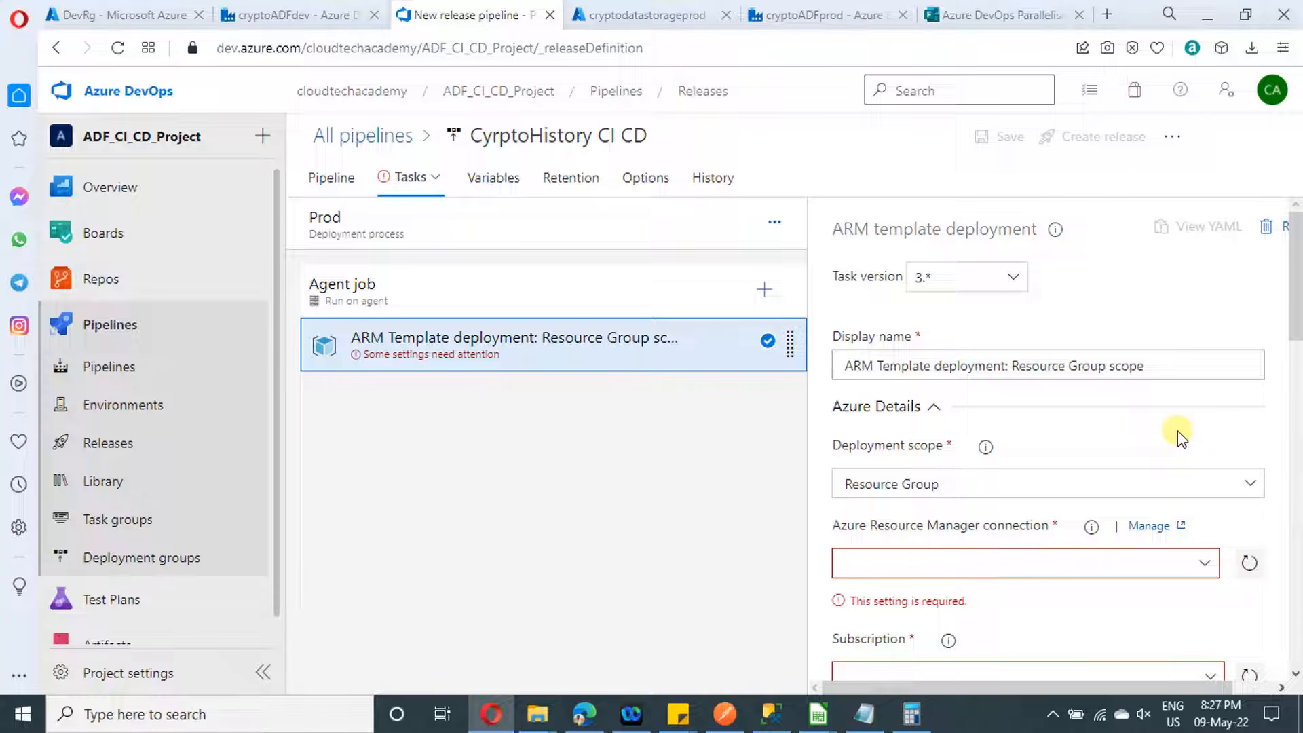
- Set the task's Azure Resource Manager connection to the Pay-As-You-Go subscription and authorize it
{"action": "scroll", "coordinate": [1178, 430], "scroll_direction": "down", "scroll_amount": 2}
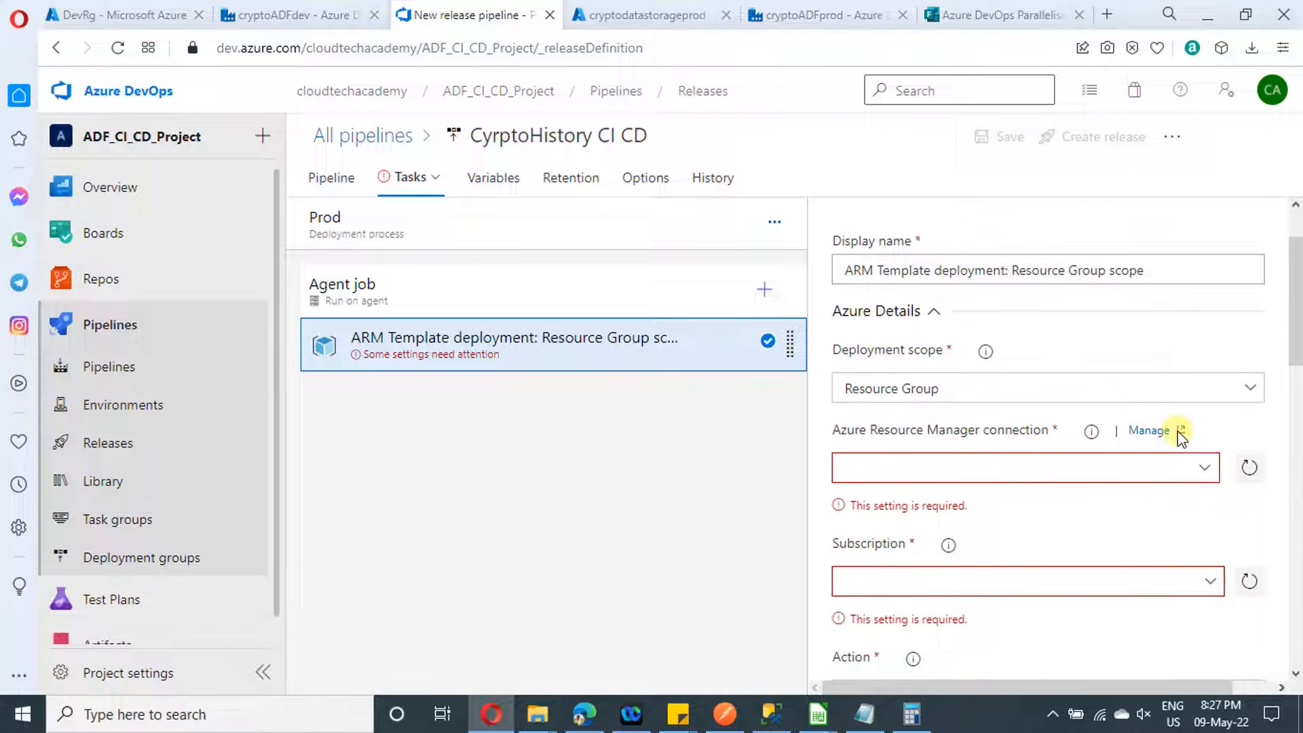
{"action": "left_click", "coordinate": [1207, 468]}
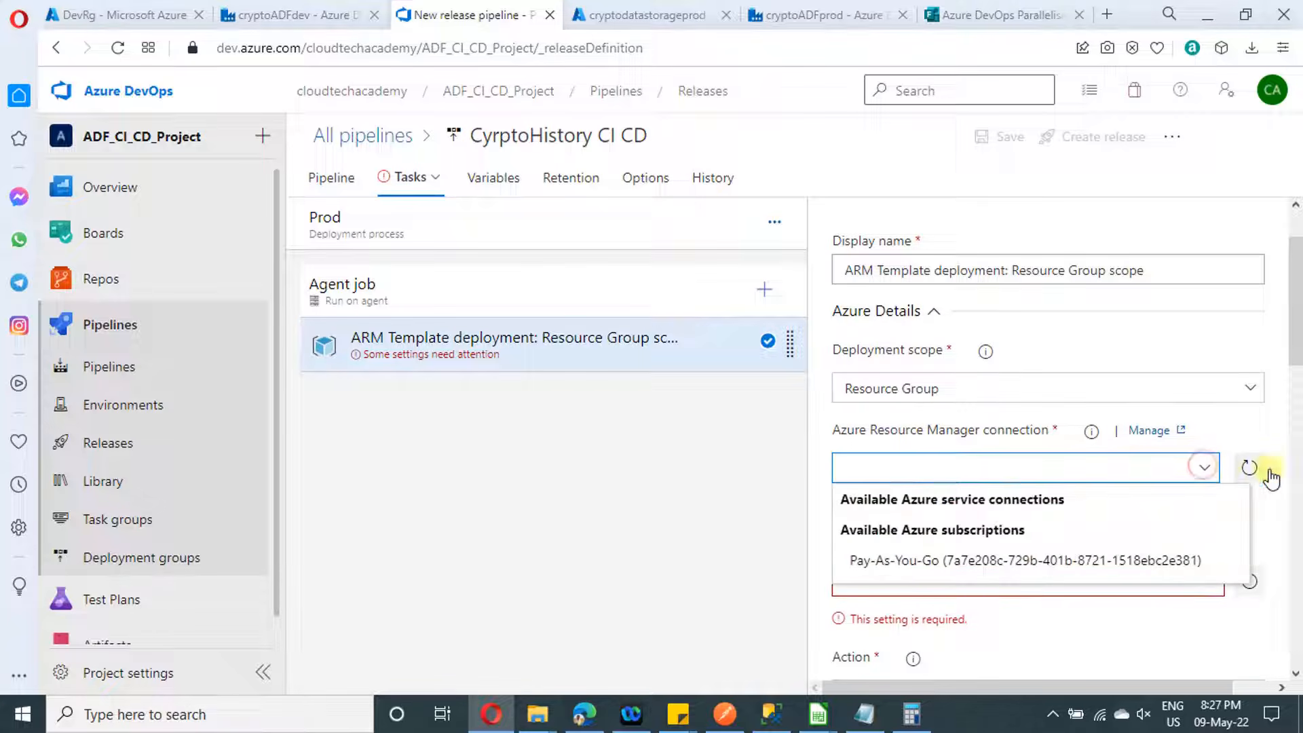
{"action": "left_click", "coordinate": [1249, 468]}
{"action": "left_click", "coordinate": [1202, 470]}
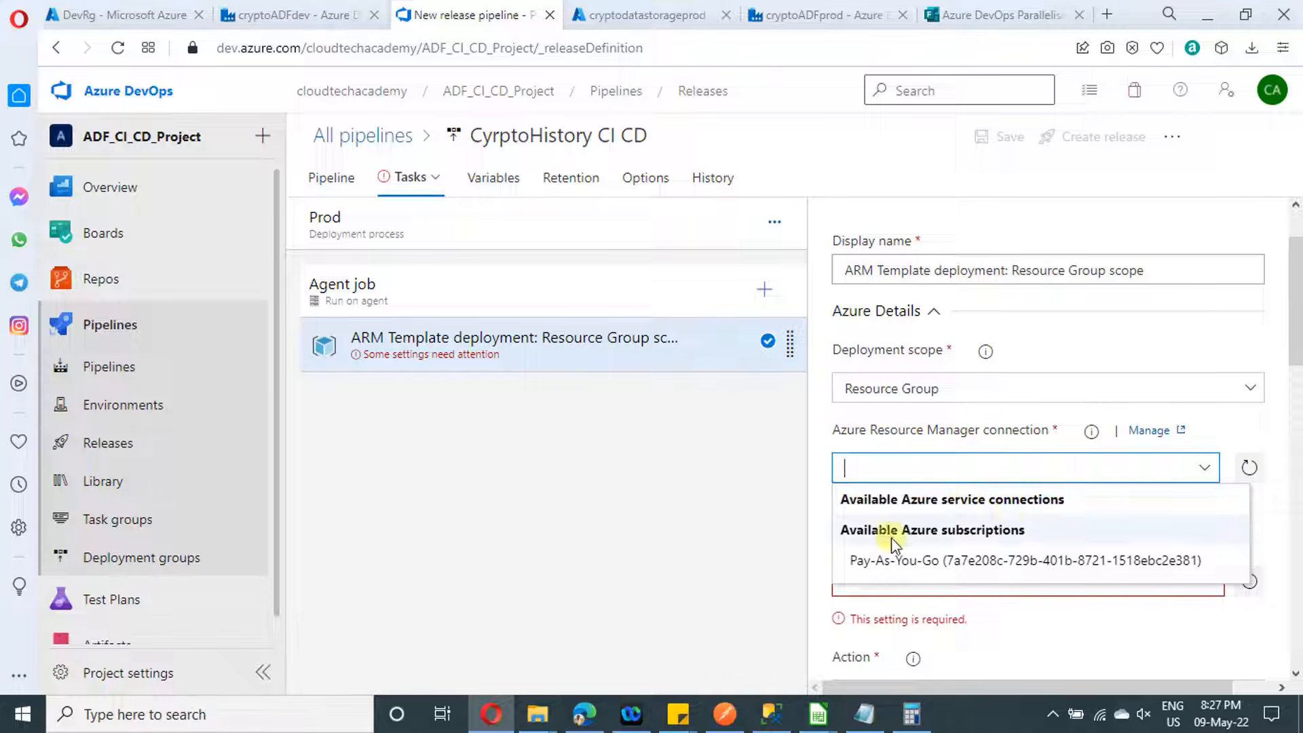
{"action": "left_click", "coordinate": [997, 562]}
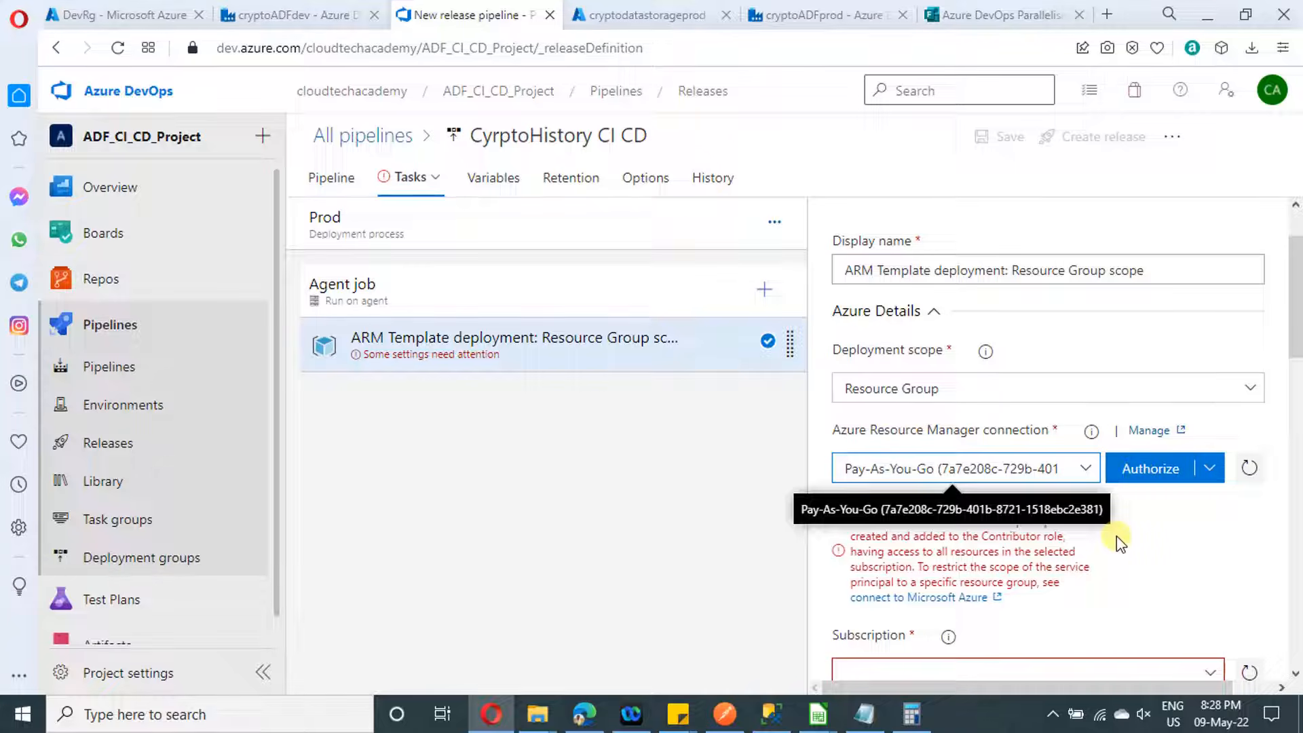
{"action": "left_click", "coordinate": [1142, 483]}
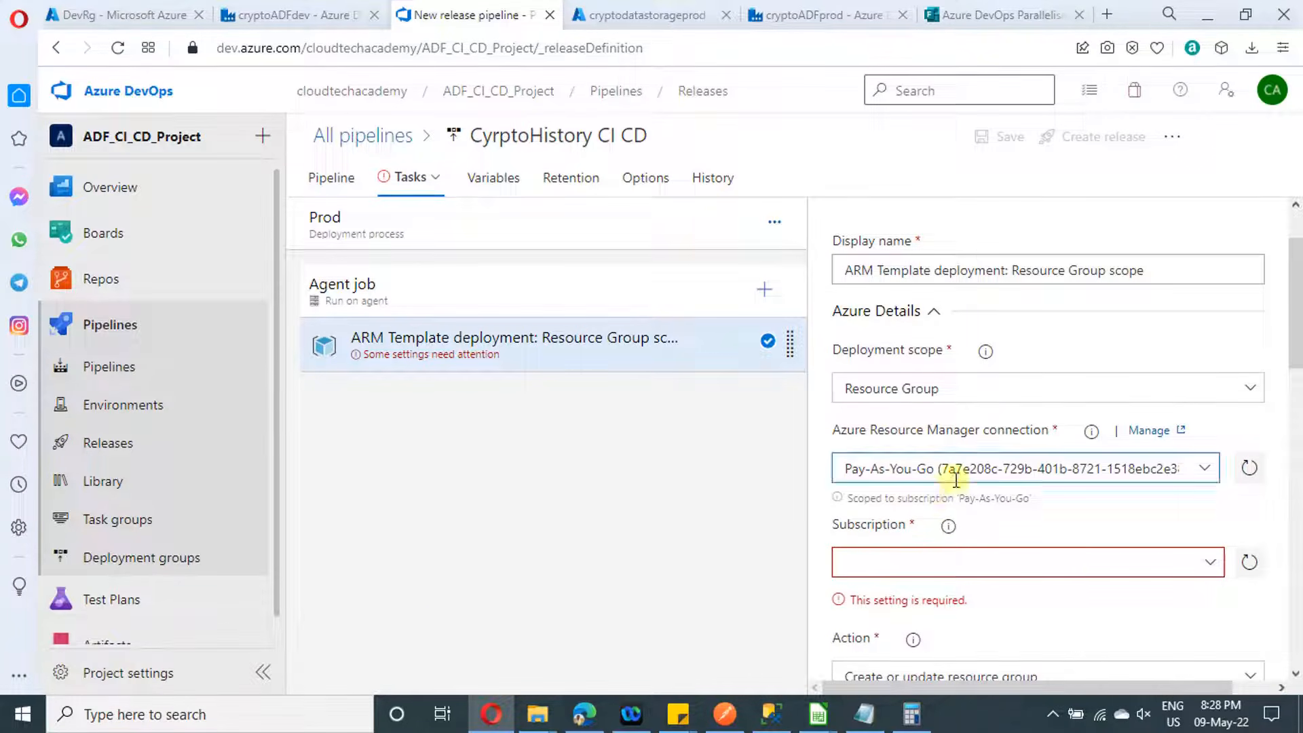
- Refresh the available subscriptions and set the ARM deployment task's subscription to Pay-As-You-Go
{"action": "left_click", "coordinate": [1210, 564]}
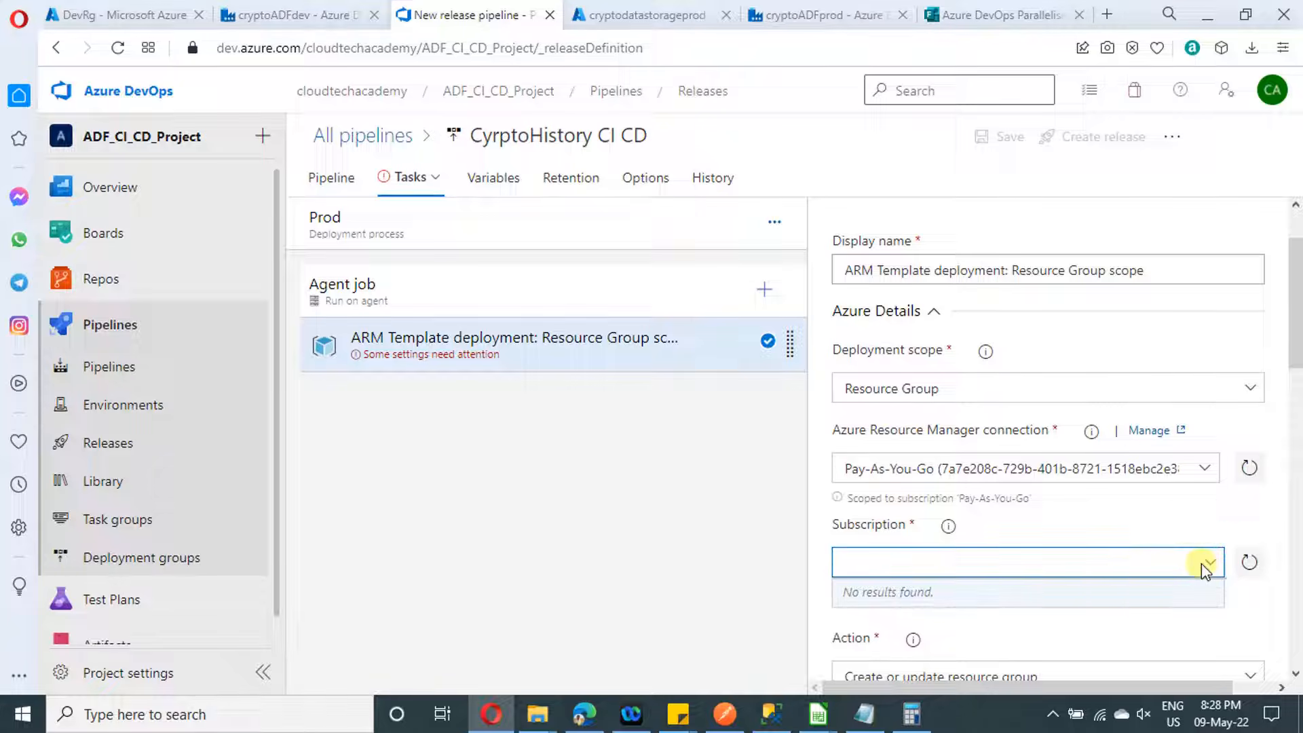
{"action": "left_click", "coordinate": [1247, 563]}
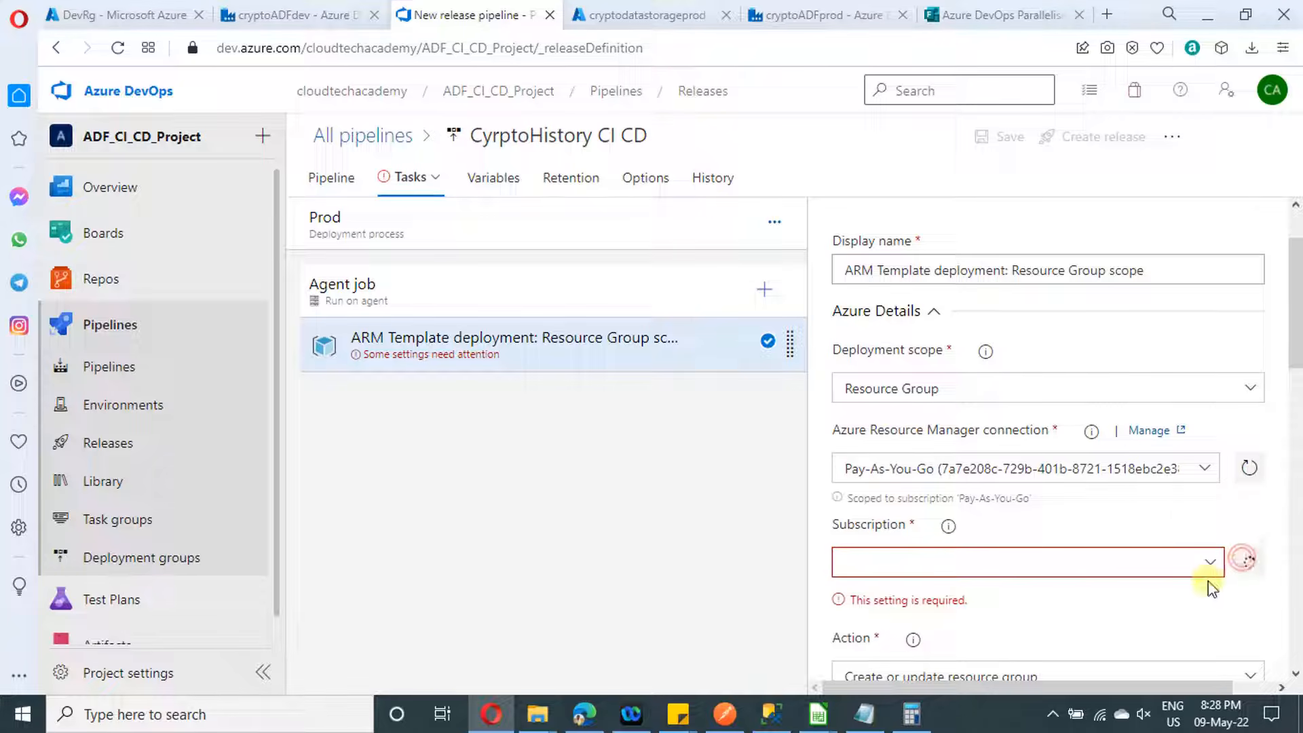
{"action": "left_click", "coordinate": [1210, 563]}
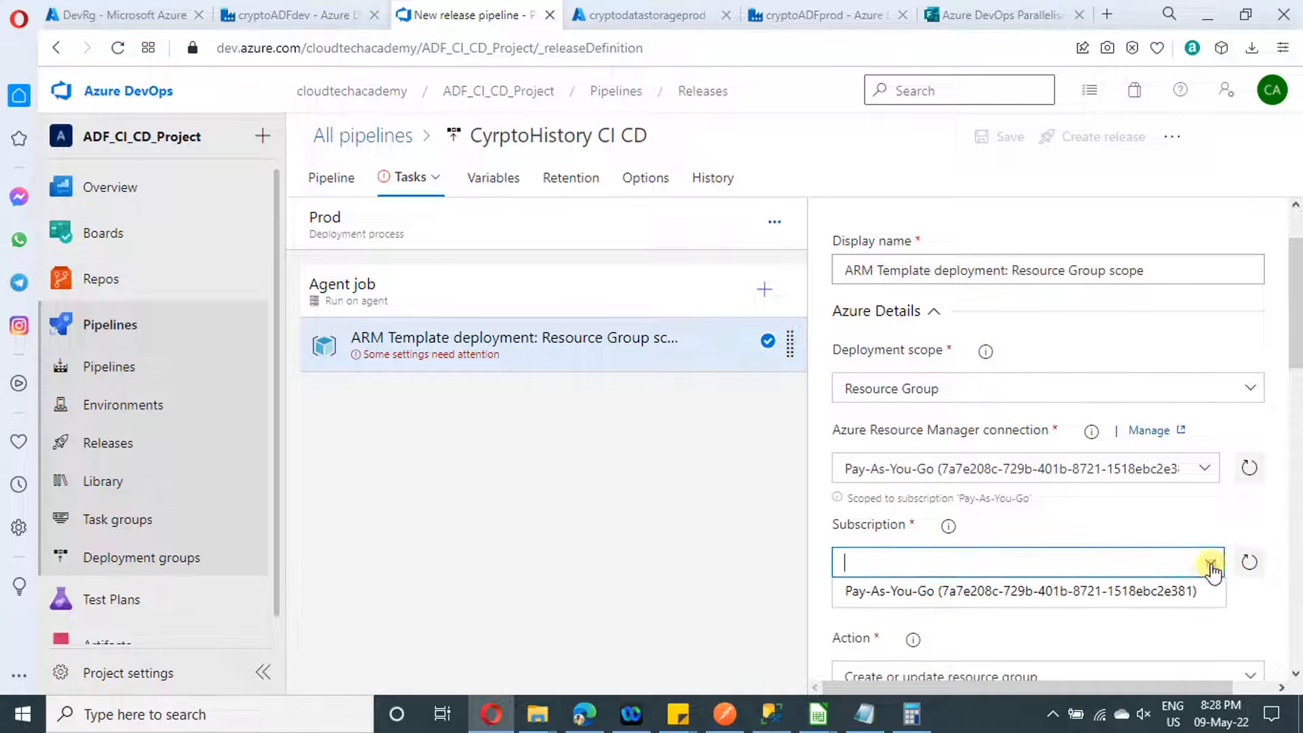
{"action": "left_click", "coordinate": [1161, 598]}
- Keep the action as Create or update resource group and set the task's resource group to Prodrg
{"action": "scroll", "coordinate": [1222, 529], "scroll_direction": "down", "scroll_amount": 2}
{"action": "scroll", "coordinate": [1225, 528], "scroll_direction": "down", "scroll_amount": 3}
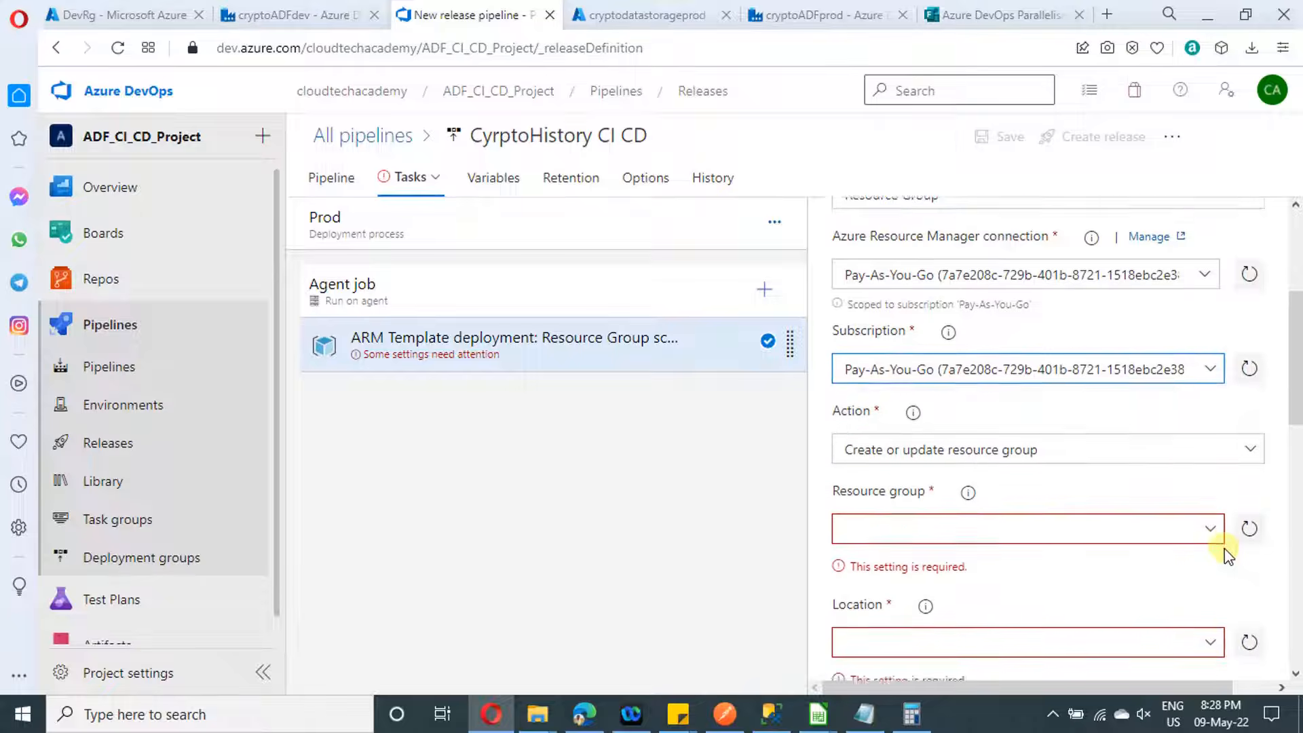
{"action": "left_click", "coordinate": [1099, 370]}
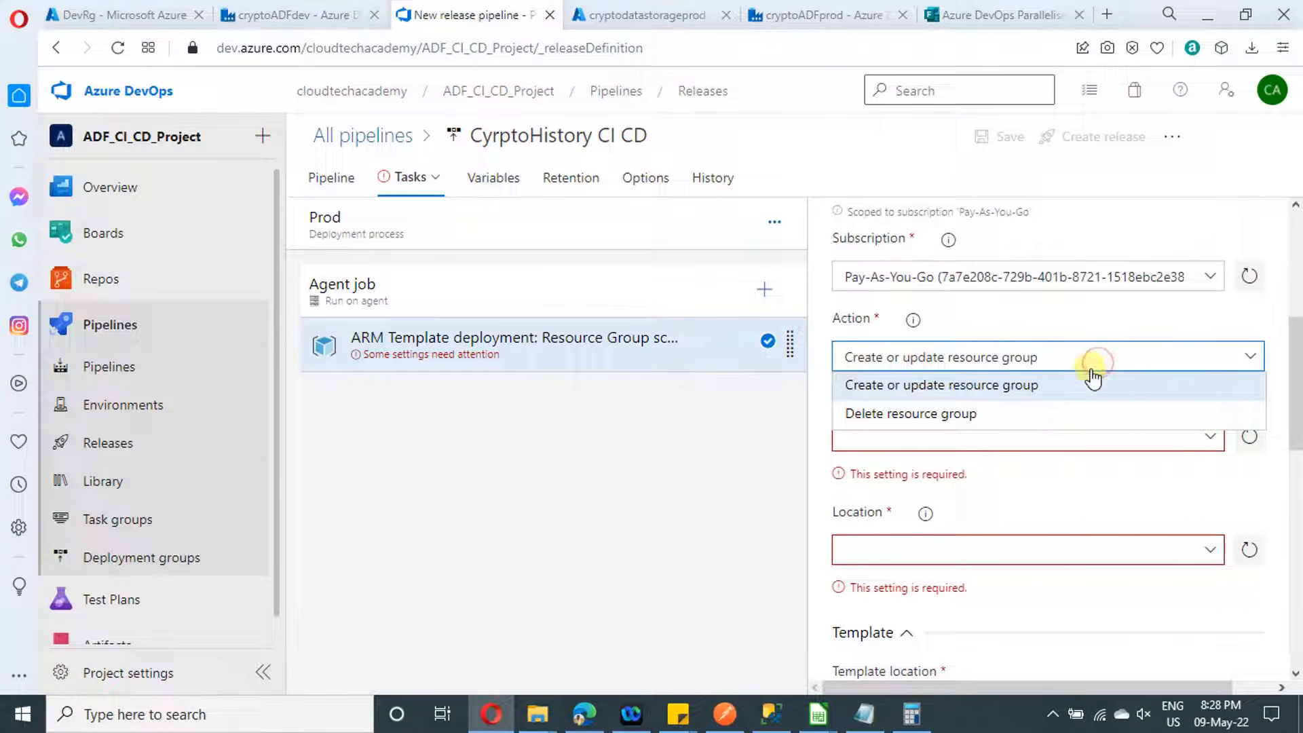
{"action": "left_click", "coordinate": [1092, 385]}
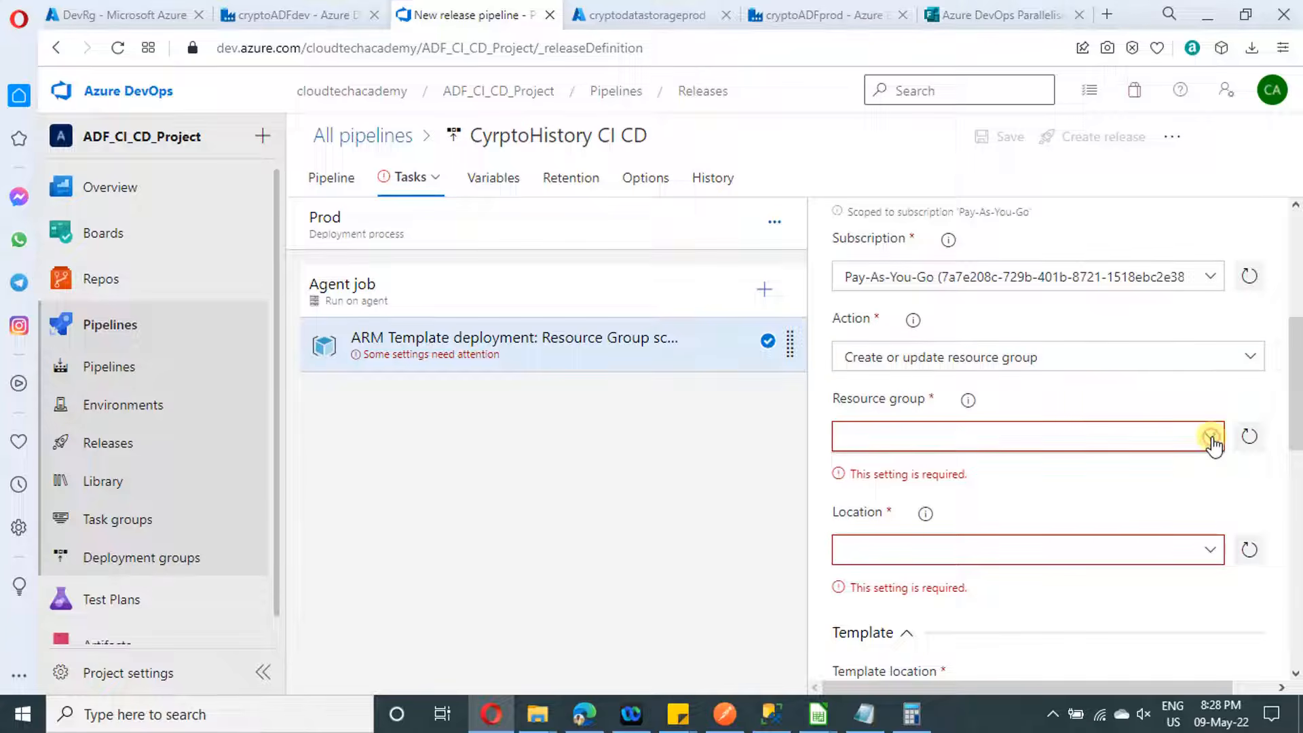
{"action": "left_click", "coordinate": [1210, 439]}
{"action": "left_click", "coordinate": [1248, 436]}
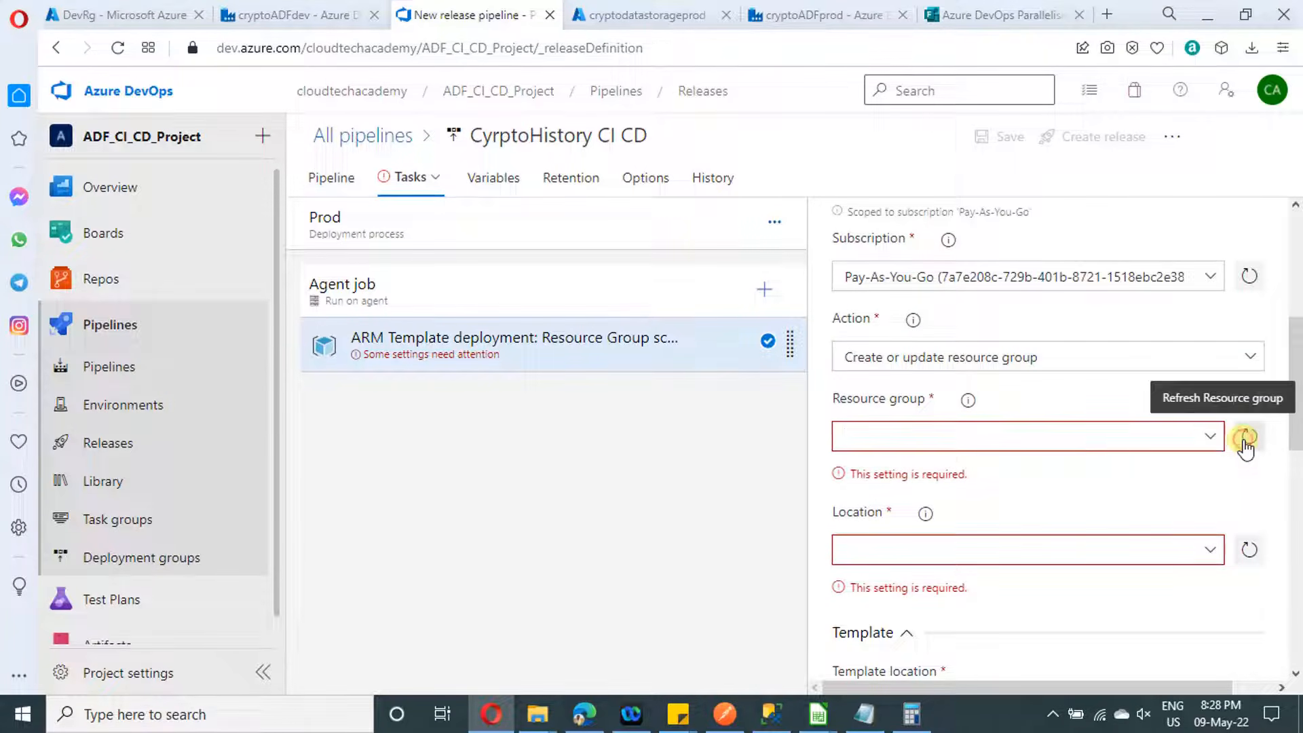
{"action": "left_click", "coordinate": [1210, 439]}
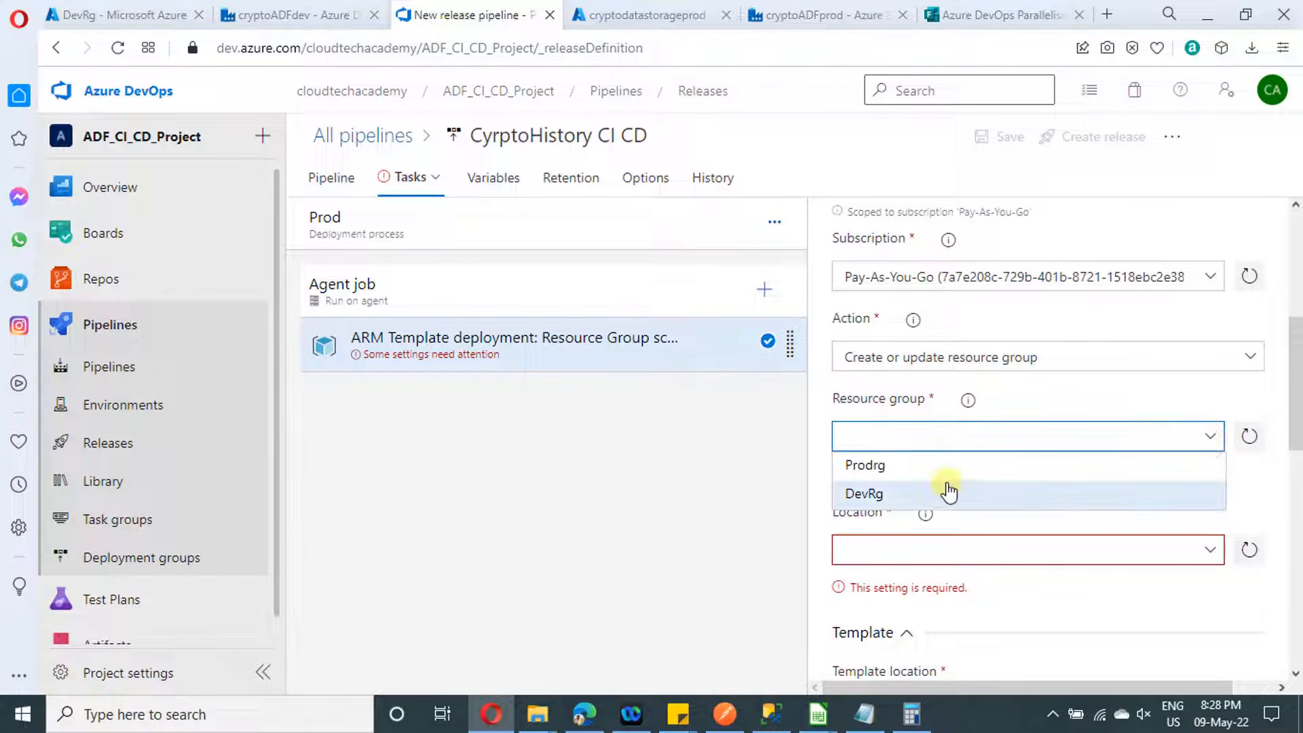
{"action": "left_click", "coordinate": [927, 468]}
- Set the deployment task's location to Southeast Asia
{"action": "left_click", "coordinate": [1249, 519]}
{"action": "left_click", "coordinate": [1212, 522]}
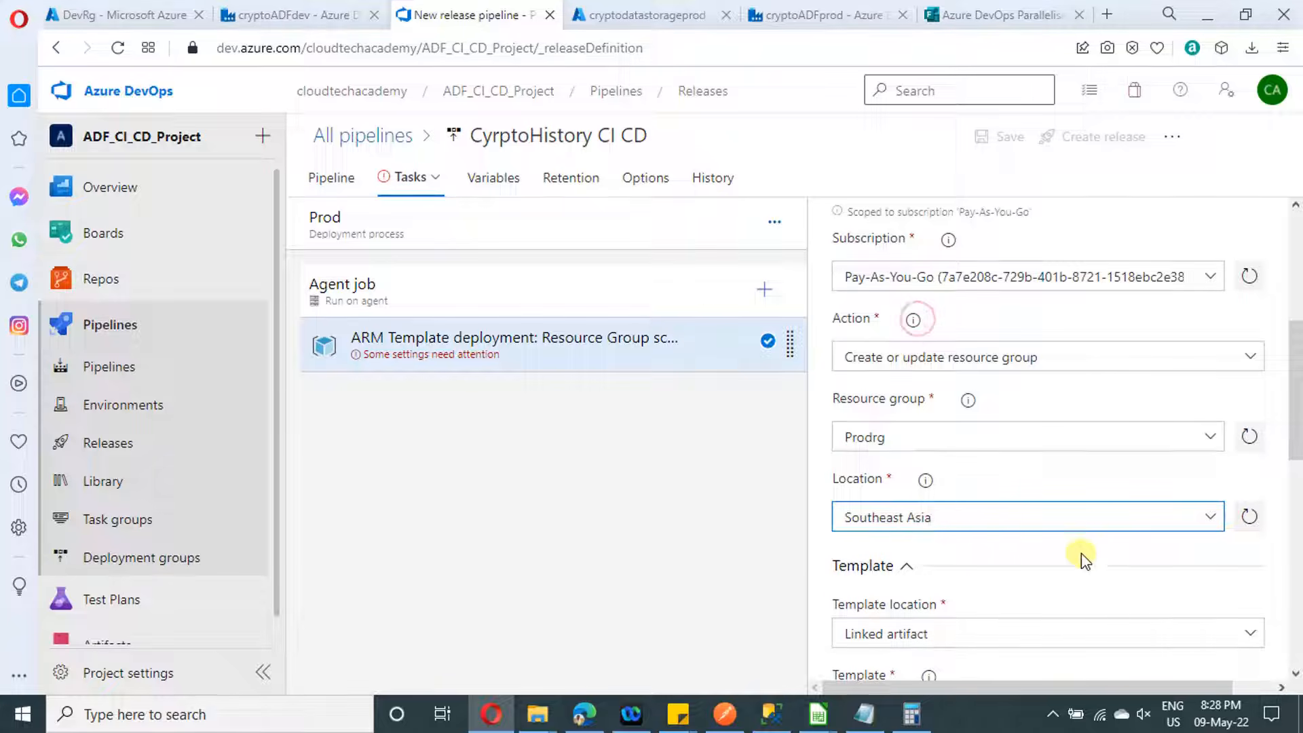
{"action": "left_click", "coordinate": [925, 483]}
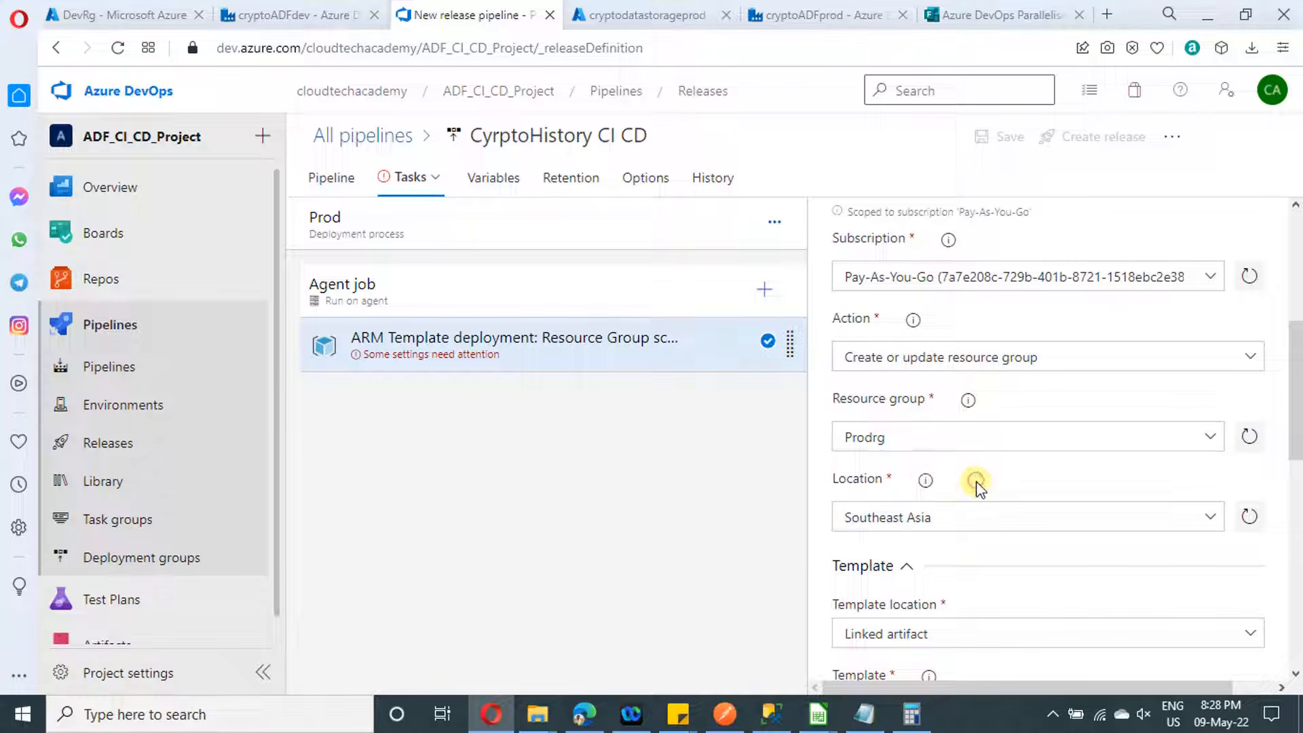
- Set the linked artifact template to ARMTemplateForFactory.json from the cryptoADFdev folder of _CryptoCopyRepos
{"action": "scroll", "coordinate": [968, 490], "scroll_direction": "down", "scroll_amount": 3}
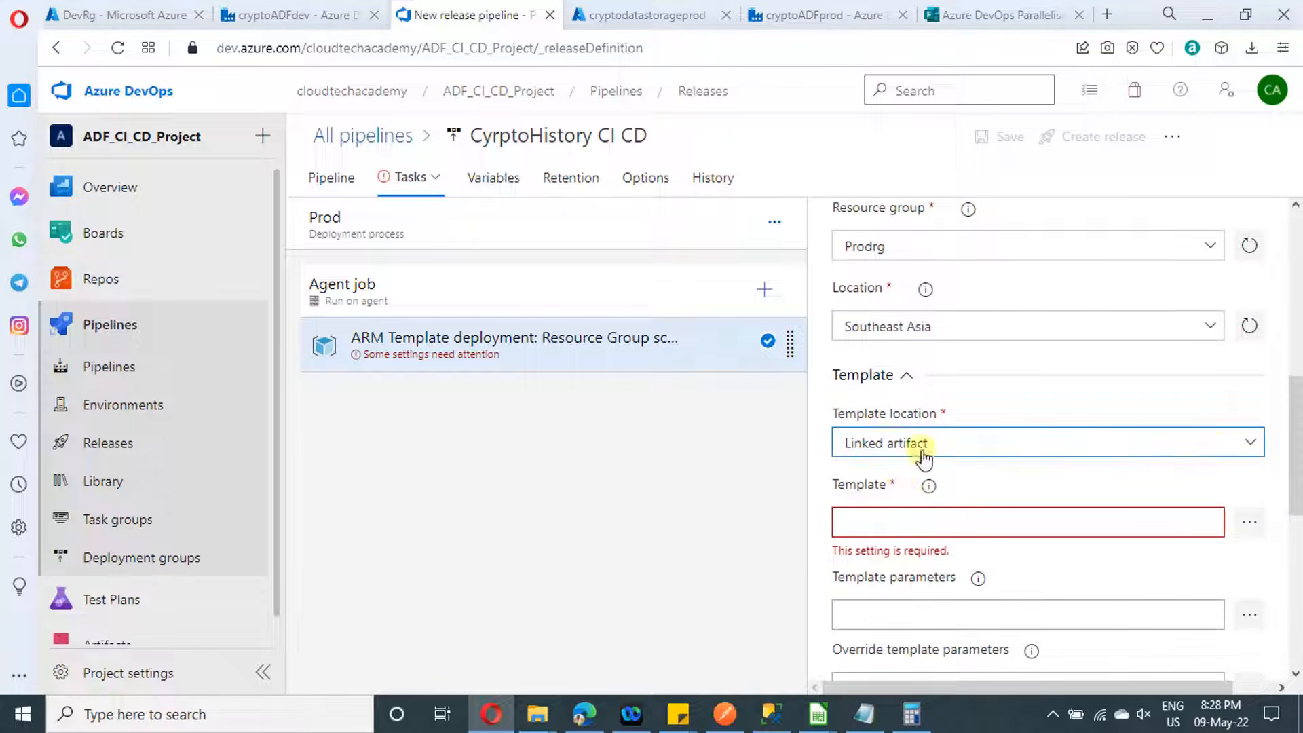
{"action": "scroll", "coordinate": [917, 487], "scroll_direction": "down", "scroll_amount": 2}
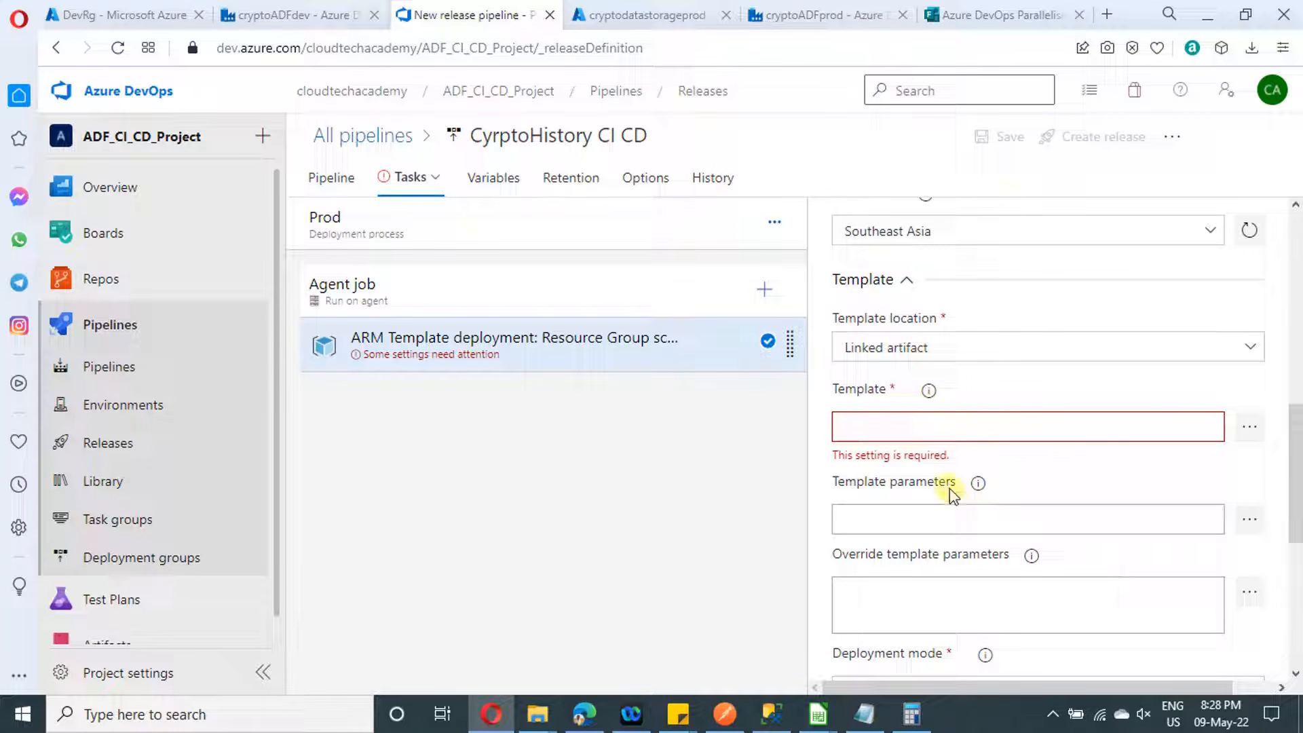
{"action": "left_click", "coordinate": [1250, 429]}
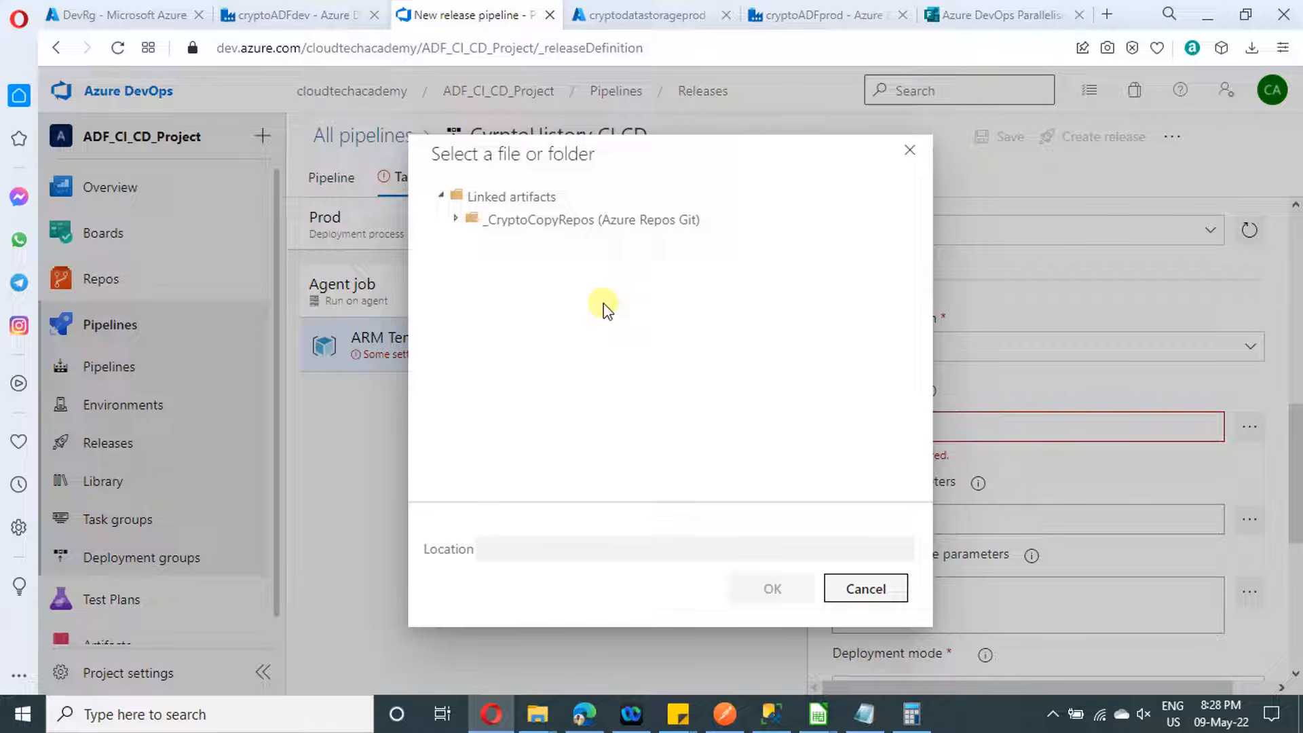
{"action": "left_click", "coordinate": [455, 220]}
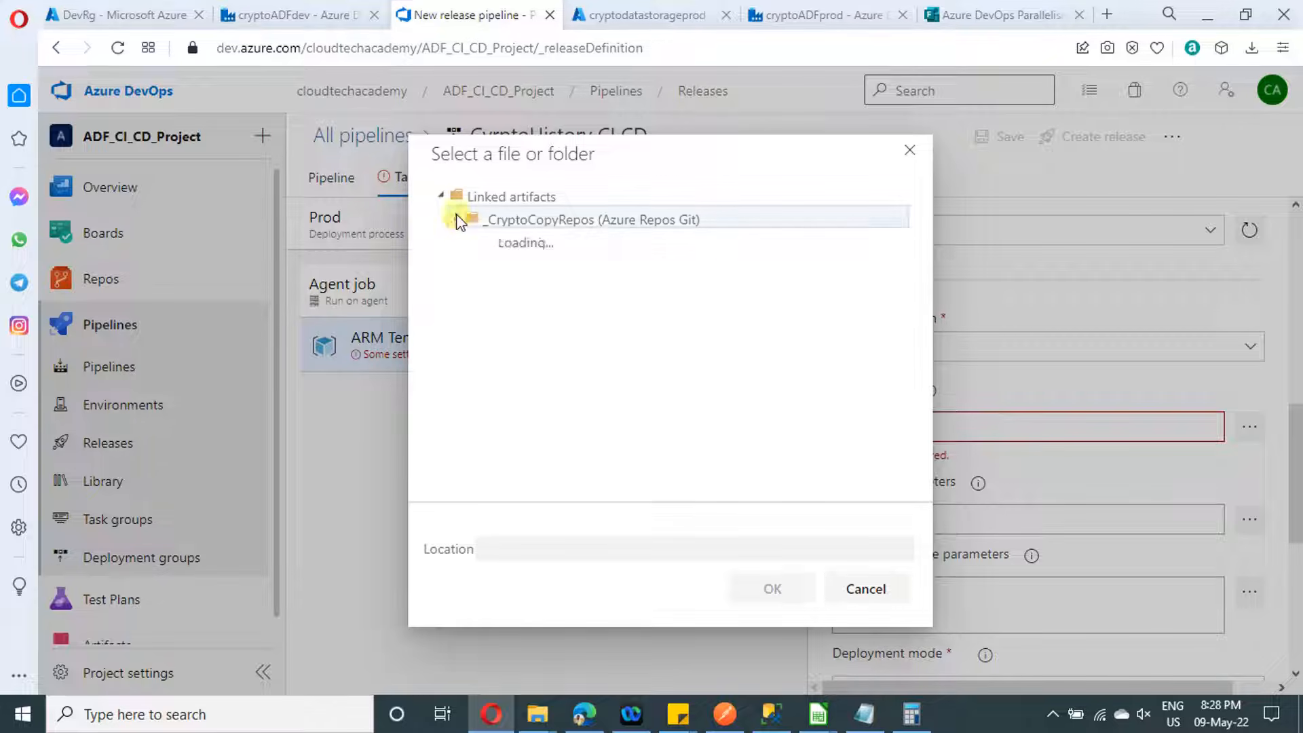
{"action": "left_click", "coordinate": [470, 243]}
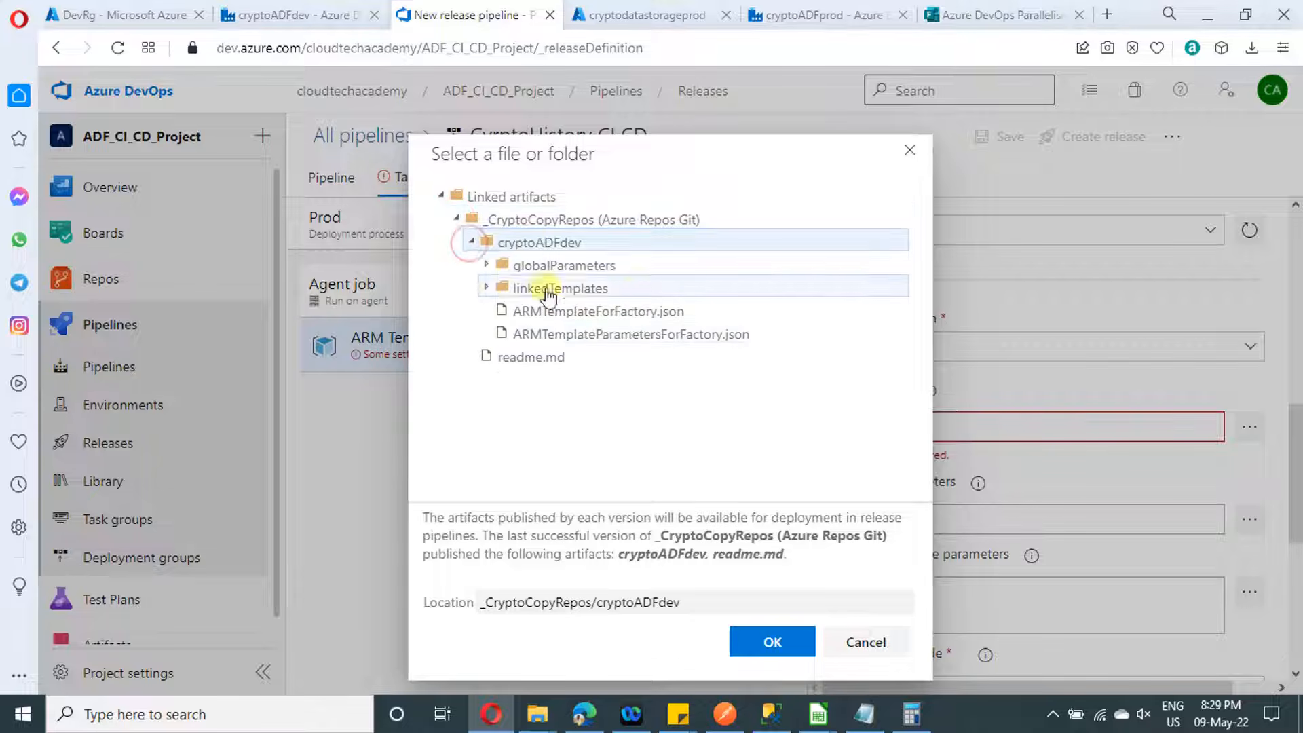
{"action": "left_click", "coordinate": [601, 313]}
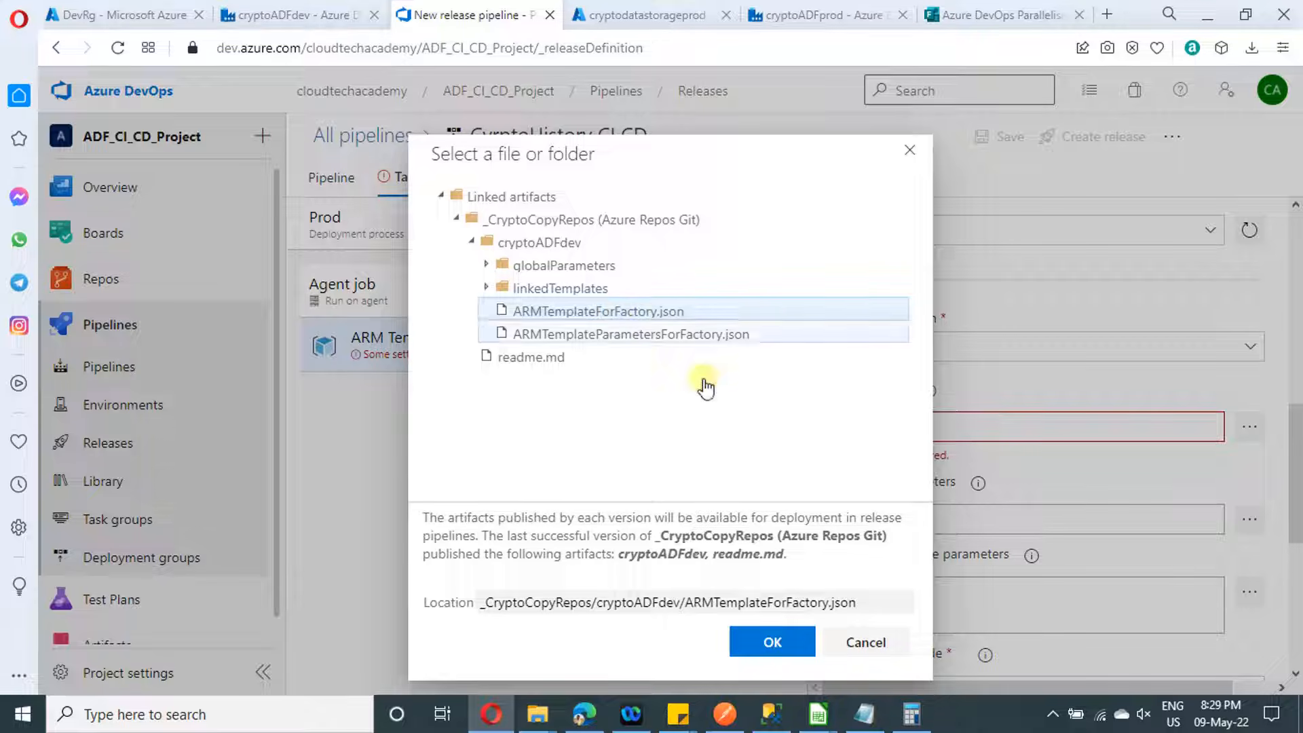
{"action": "left_click", "coordinate": [785, 645]}
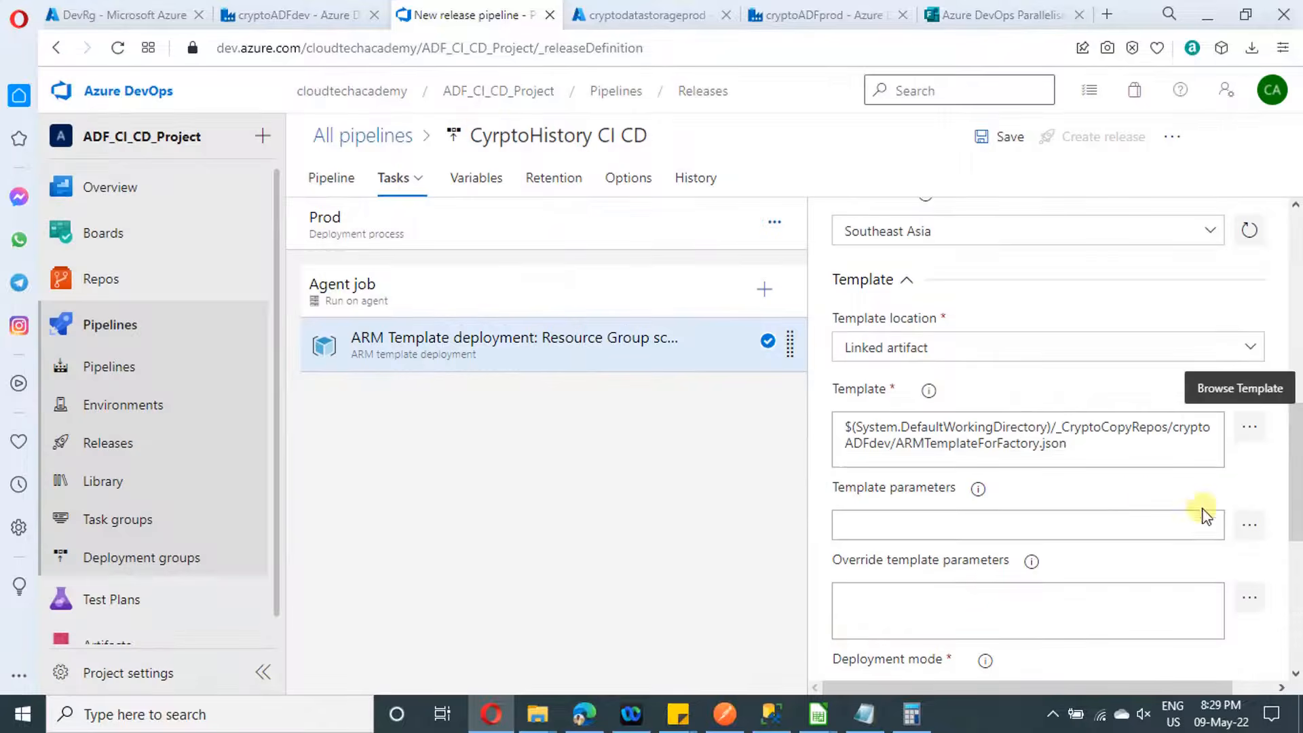
- Set the template parameters file to ARMTemplateParametersForFactory.json from the cryptoADFdev folder of _CryptoCopyRepos
{"action": "left_click", "coordinate": [1256, 535]}
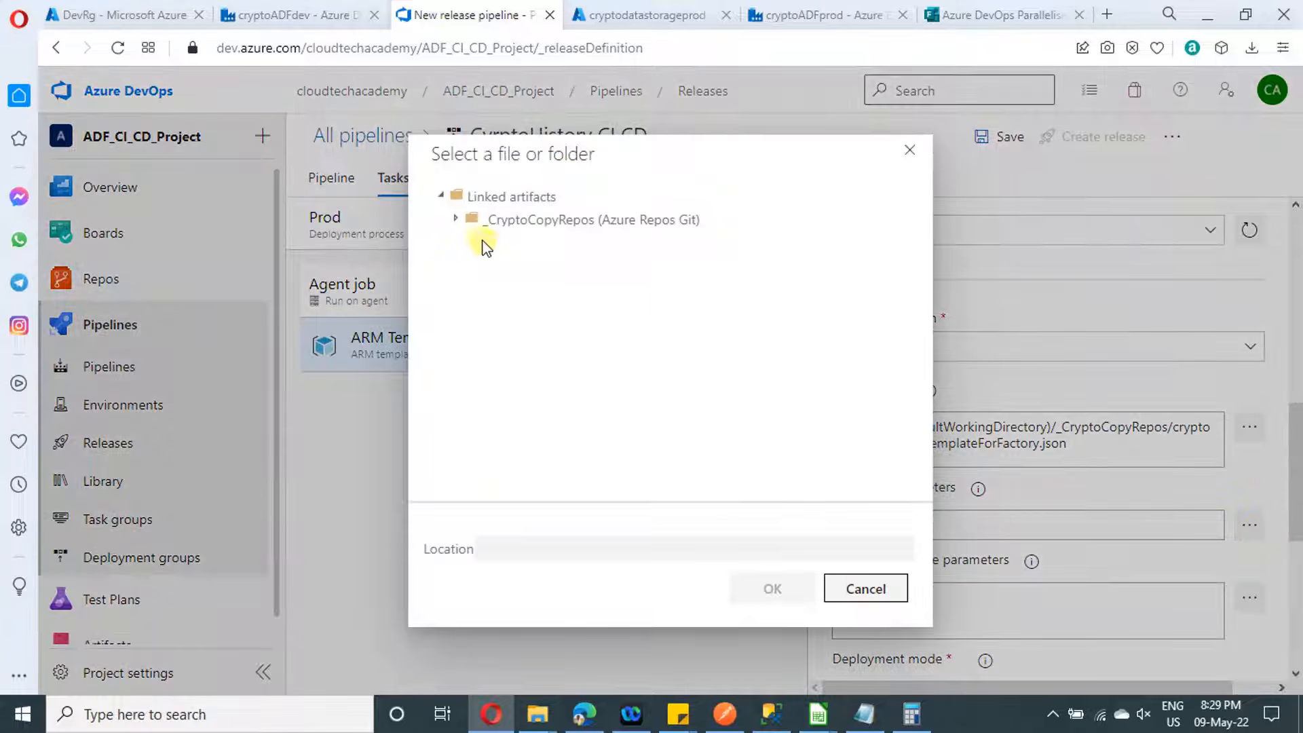
{"action": "left_click", "coordinate": [454, 224]}
{"action": "left_click", "coordinate": [469, 242]}
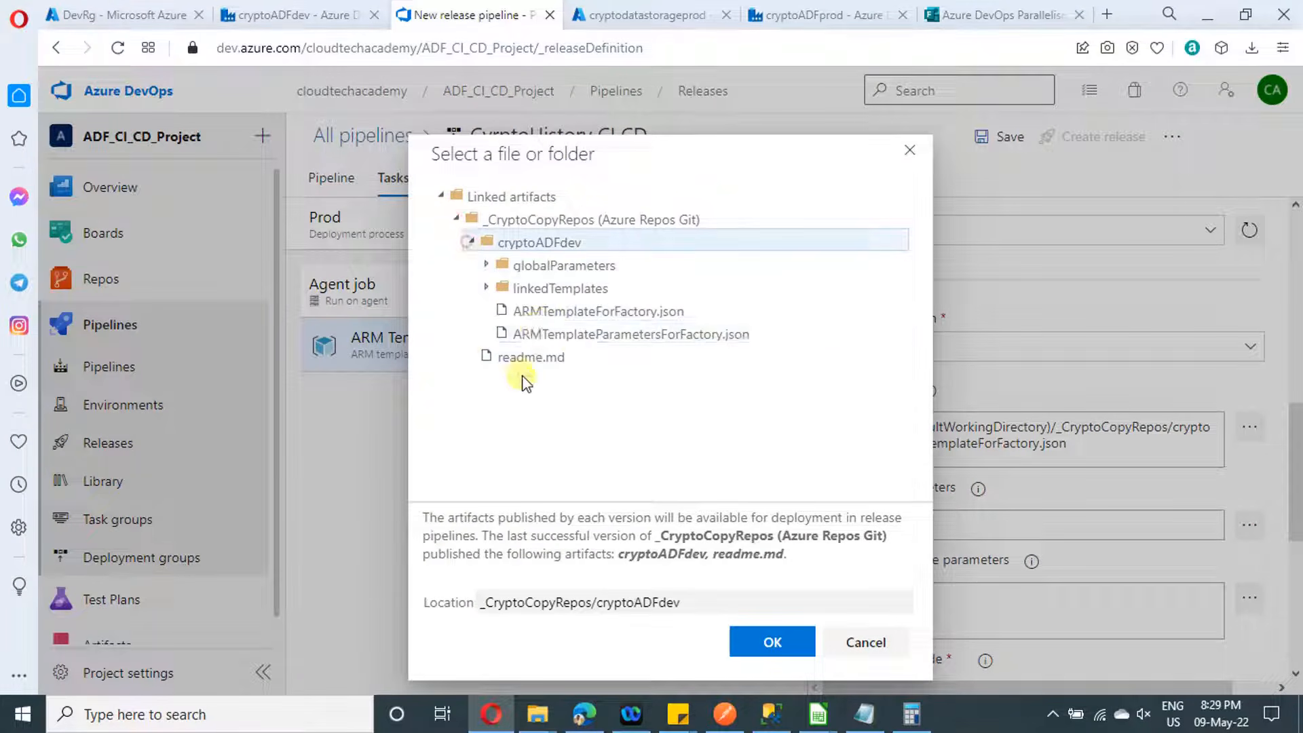
{"action": "left_click", "coordinate": [574, 334]}
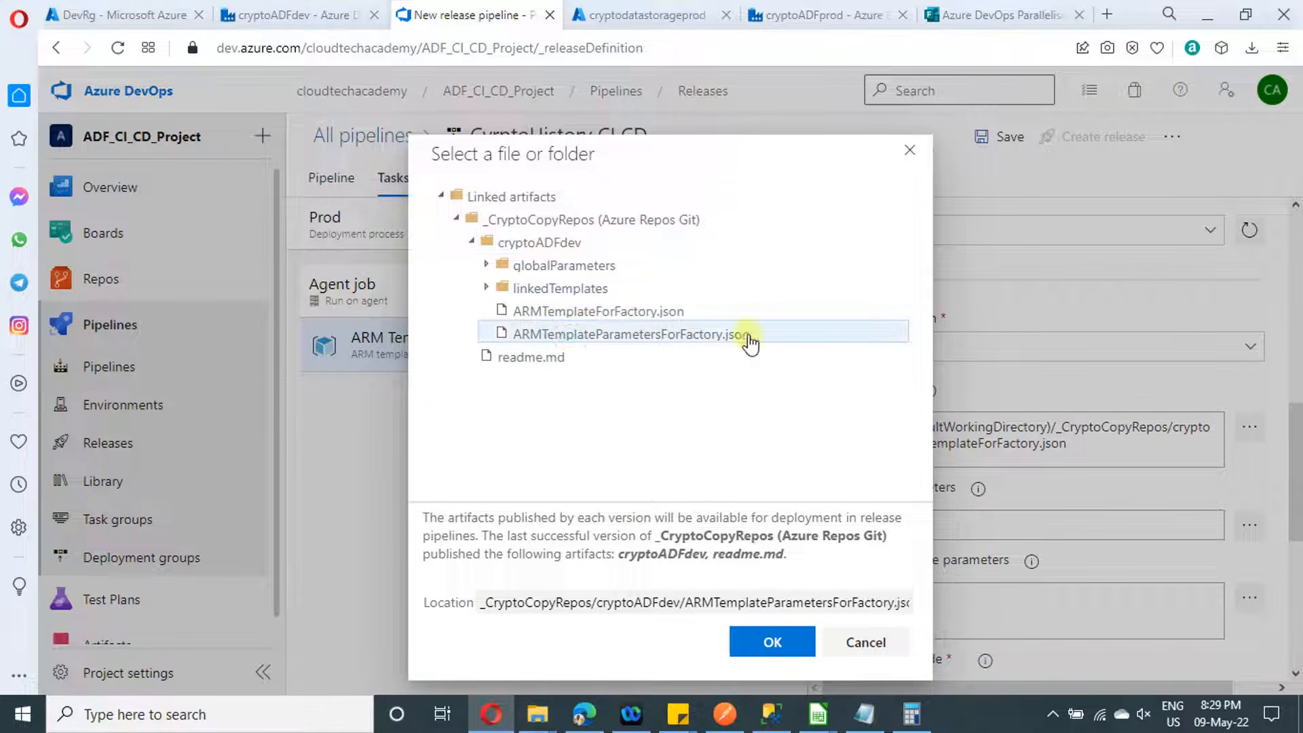
{"action": "left_click", "coordinate": [767, 642]}
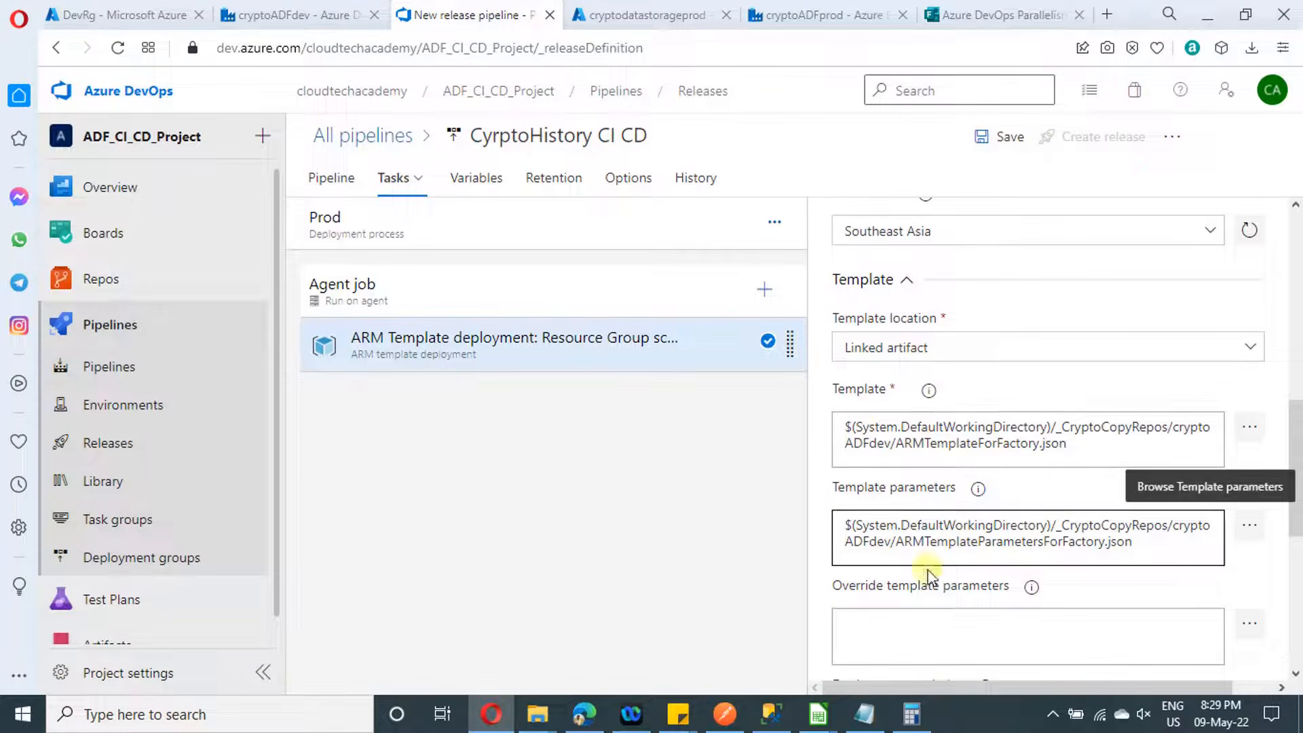
- Open the override template parameters of the ARM deployment task
{"action": "scroll", "coordinate": [1074, 541], "scroll_direction": "down", "scroll_amount": 2}
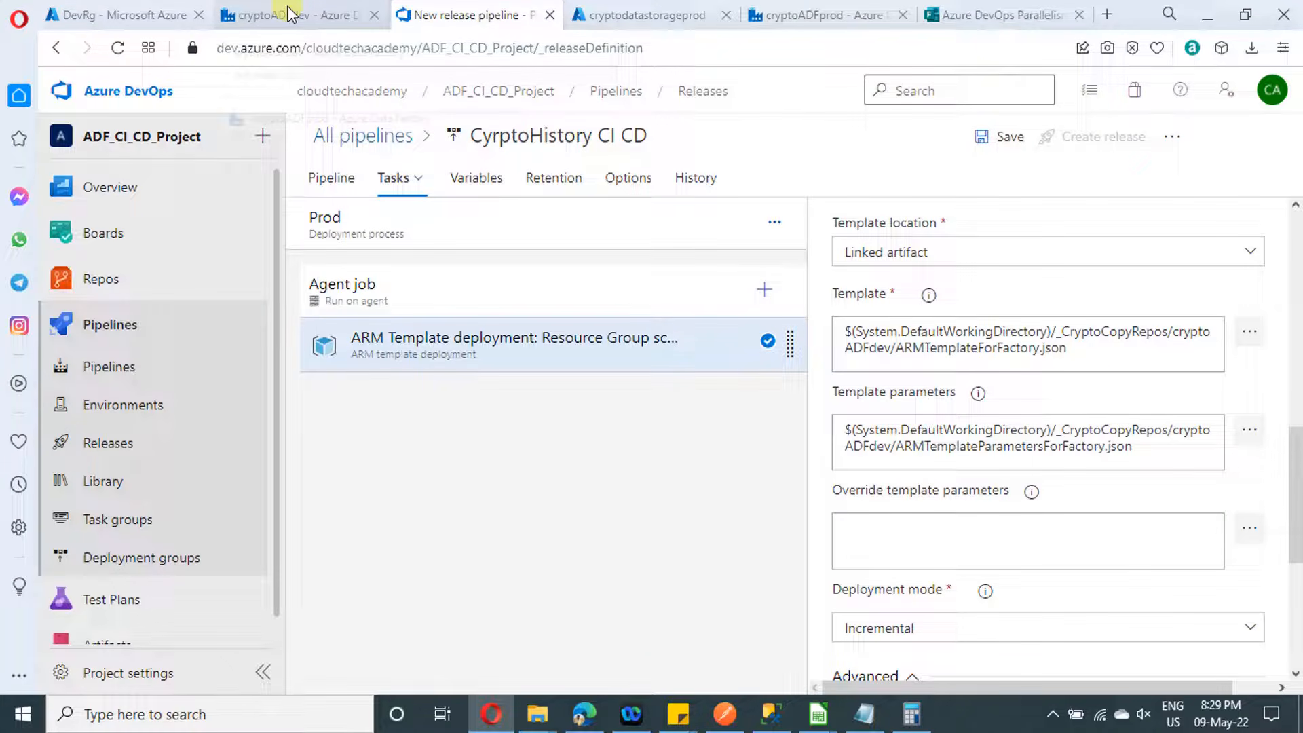
{"action": "left_click", "coordinate": [1250, 528]}
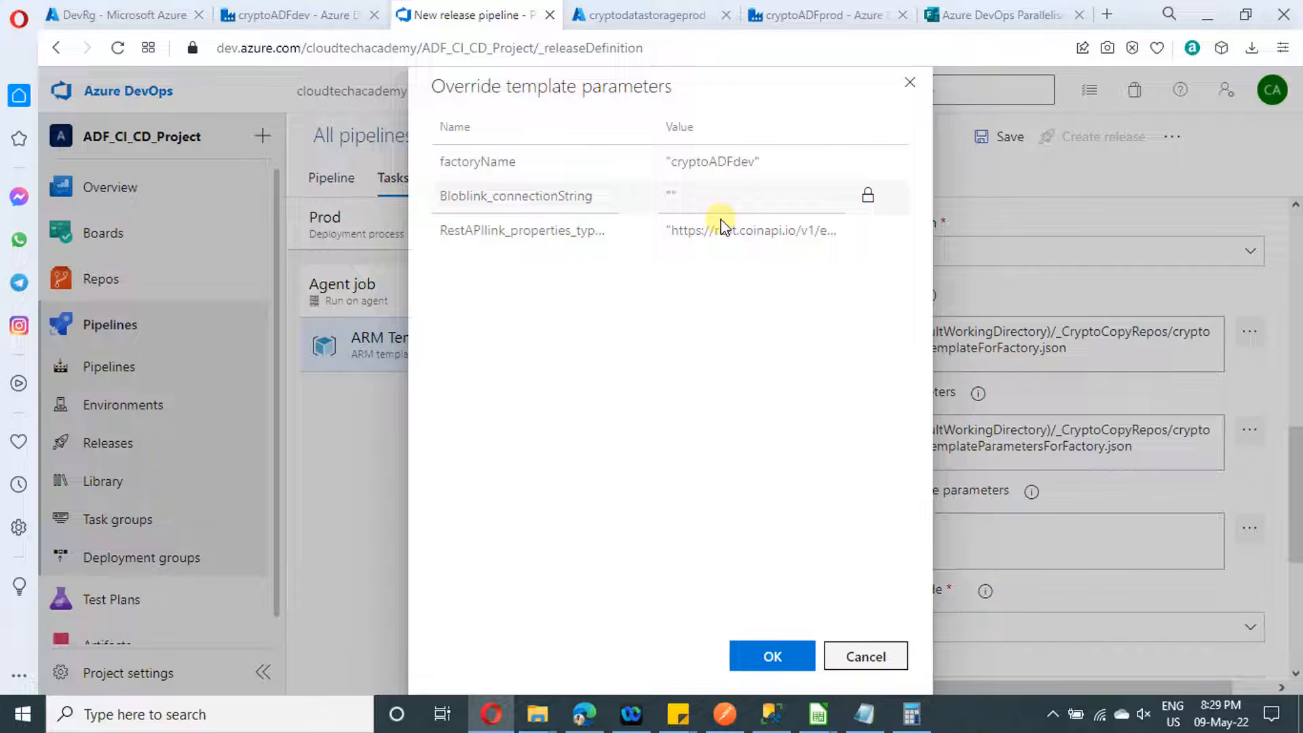
- Review the parameters in ARMTemplateParametersForFactory.json in the cryptoADFdev folder of the CryptoCopyRepos repository
{"action": "left_click", "coordinate": [957, 15]}
{"action": "left_click", "coordinate": [438, 281]}
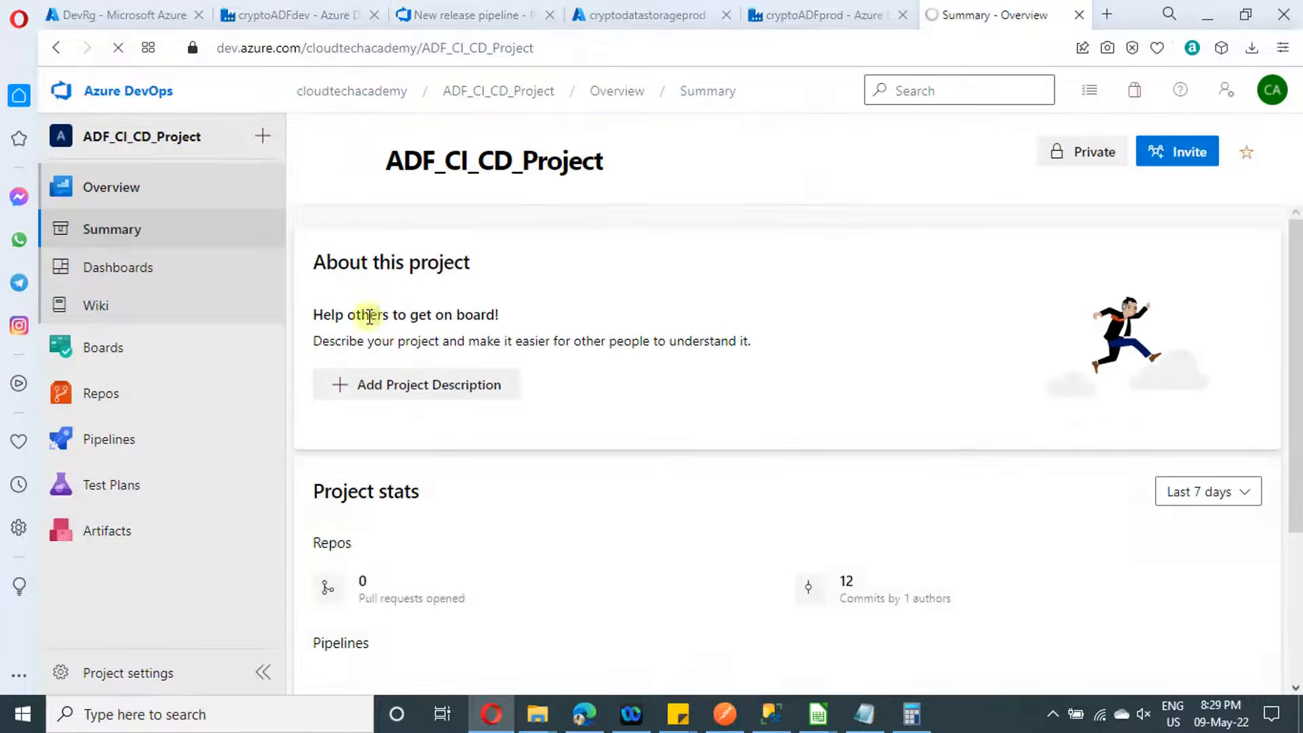
{"action": "left_click", "coordinate": [109, 395]}
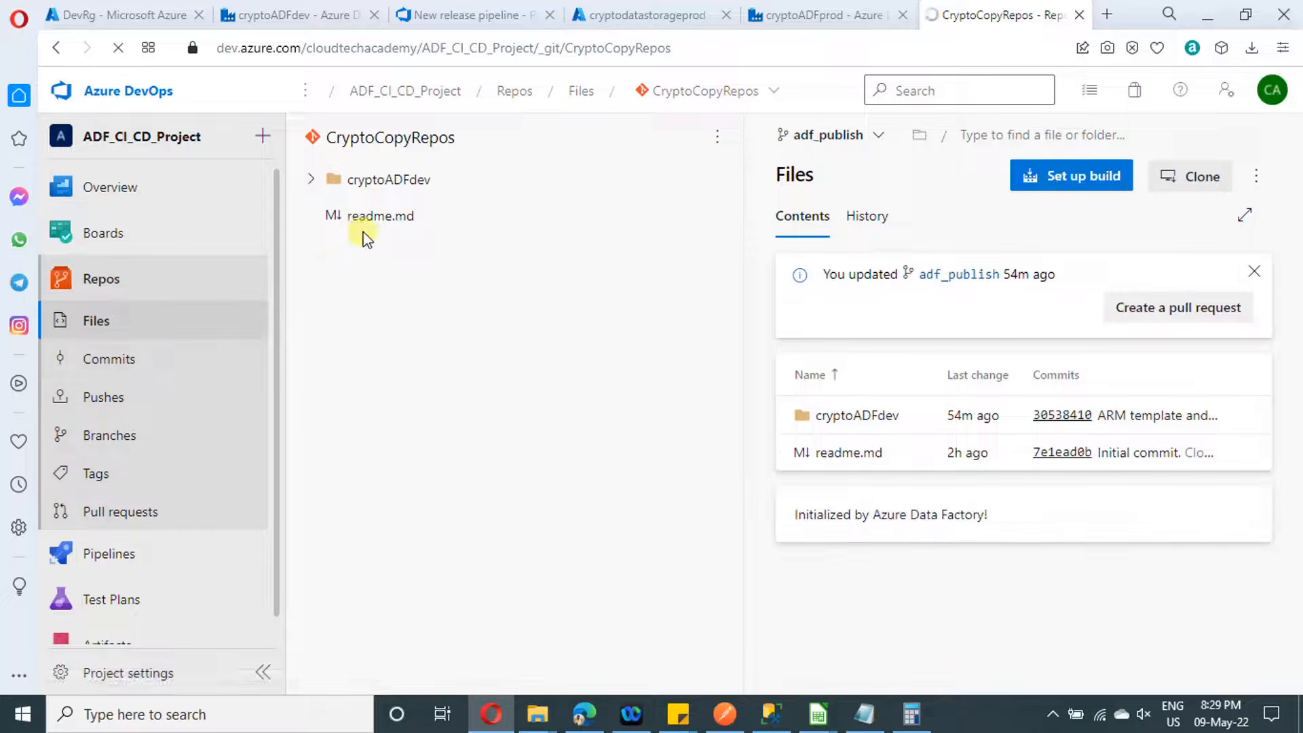
{"action": "left_click", "coordinate": [309, 180]}
{"action": "left_click", "coordinate": [385, 319]}
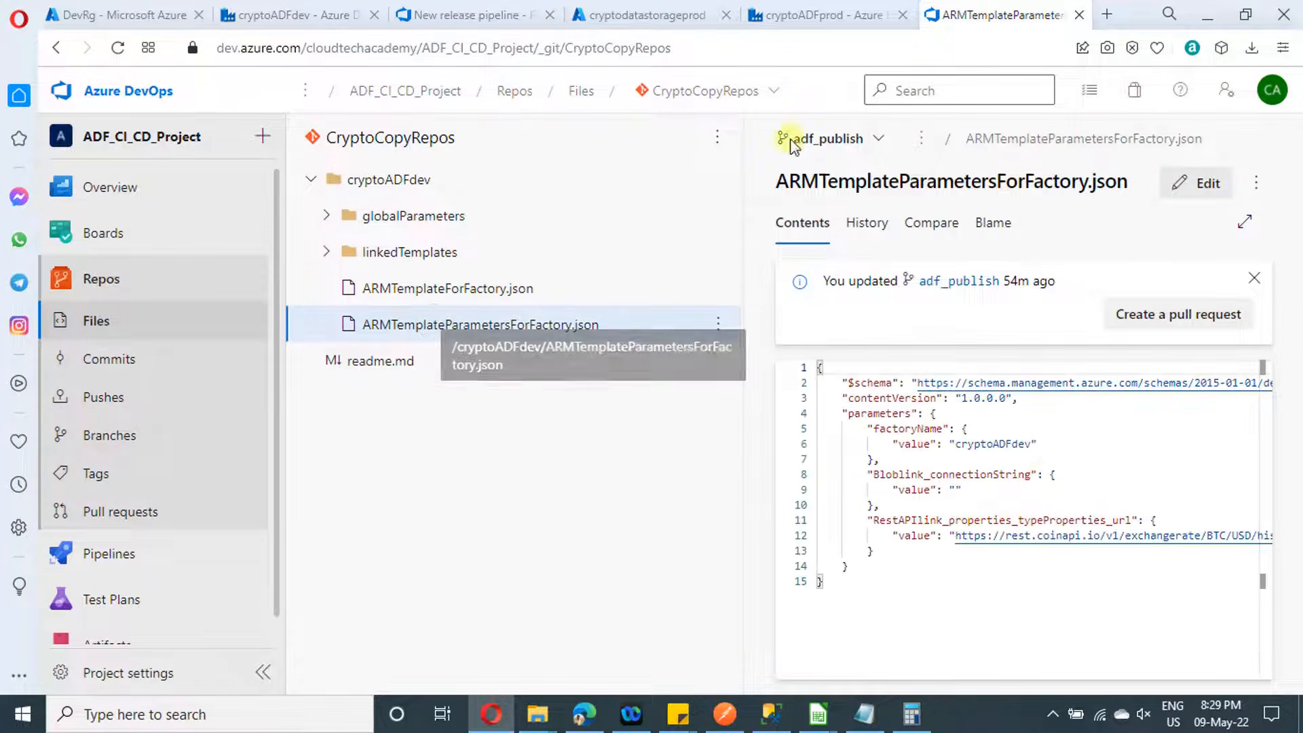
- Check the production data factory's name and override the release task's factoryName parameter with "cryptoADFprod"
{"action": "left_click", "coordinate": [483, 18]}
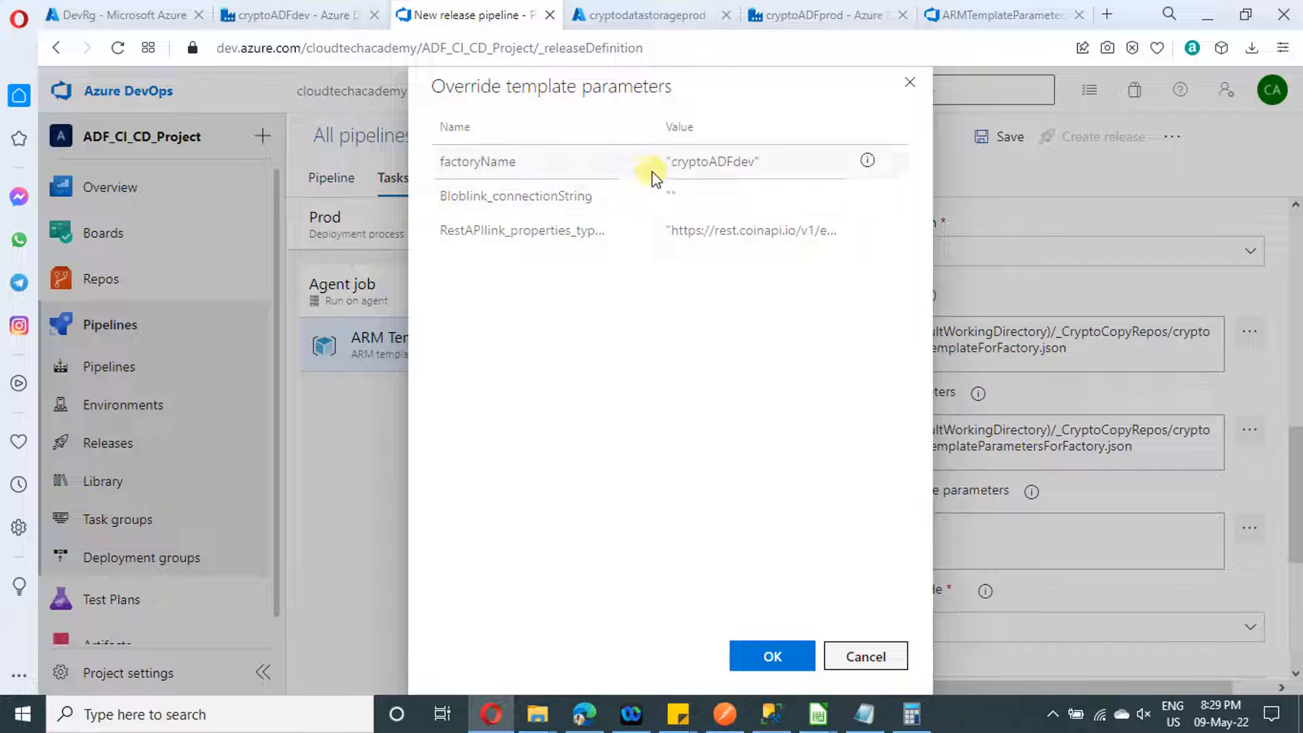
{"action": "double_click", "coordinate": [699, 162]}
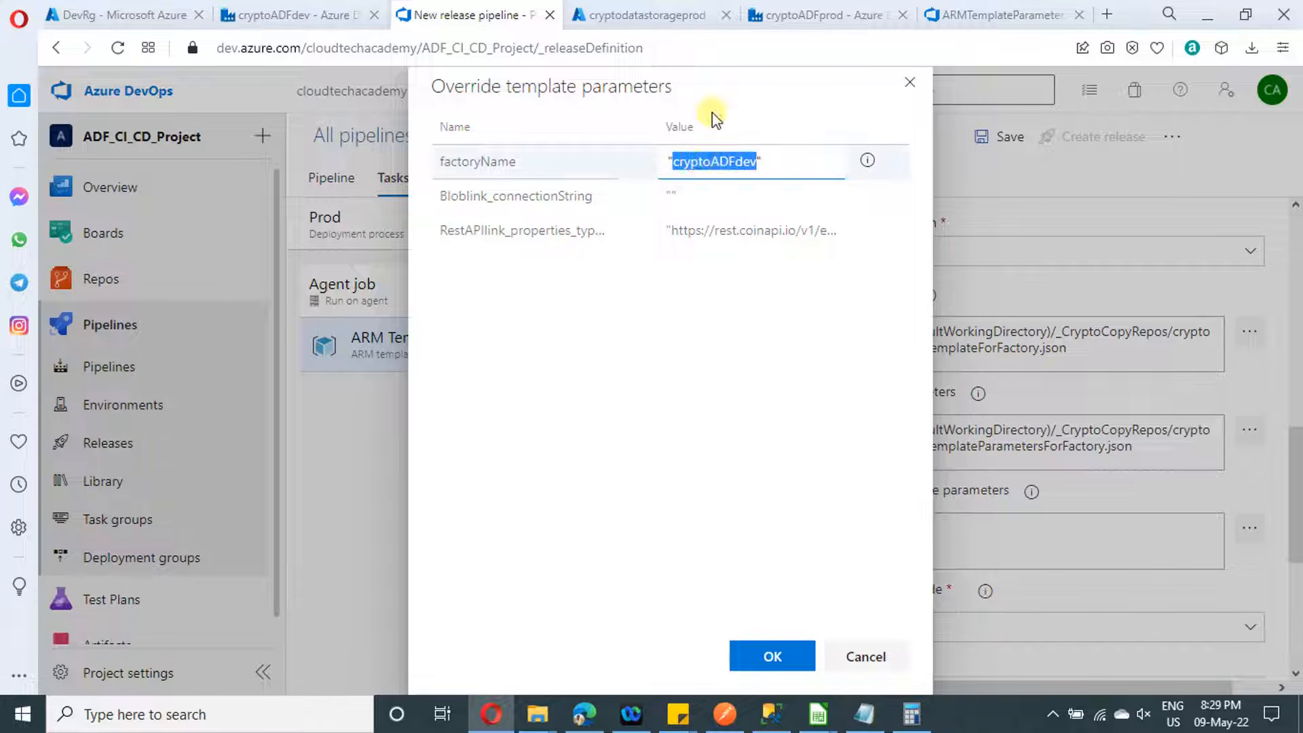
{"action": "left_click", "coordinate": [1079, 15]}
{"action": "left_click", "coordinate": [875, 15]}
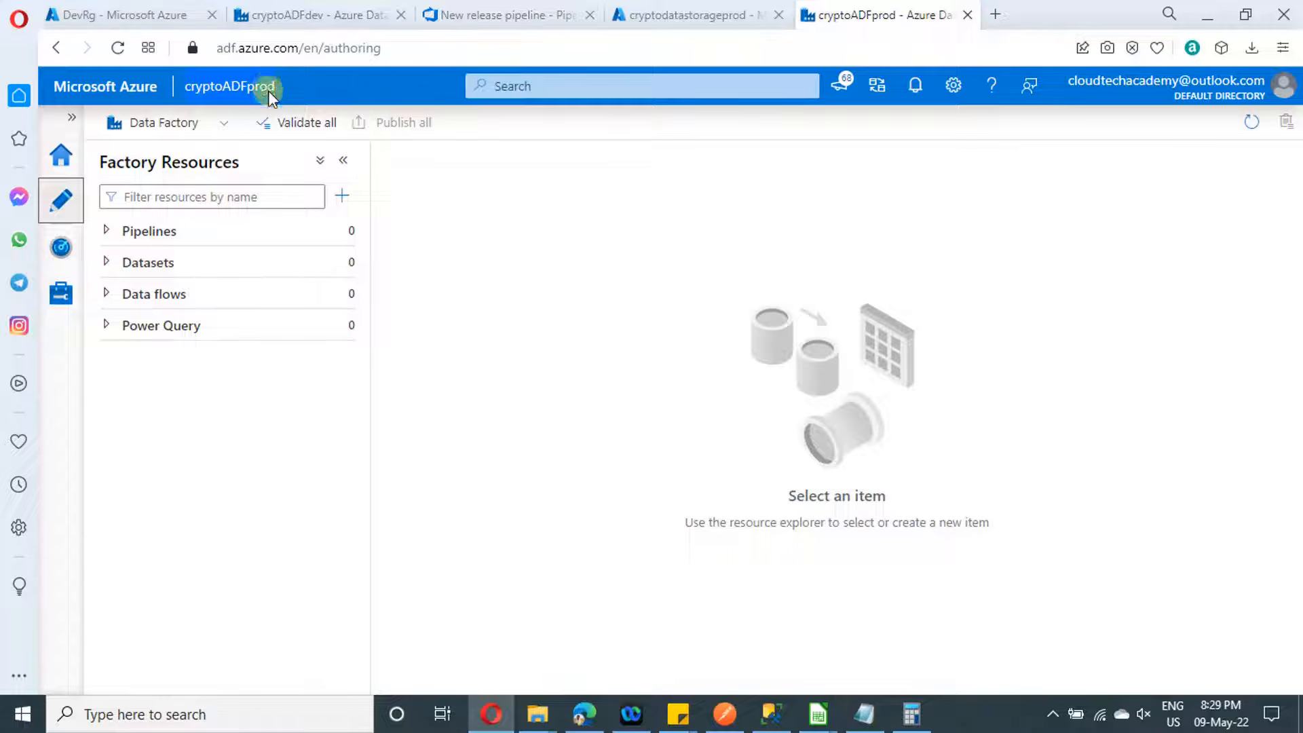
{"action": "left_click", "coordinate": [474, 14]}
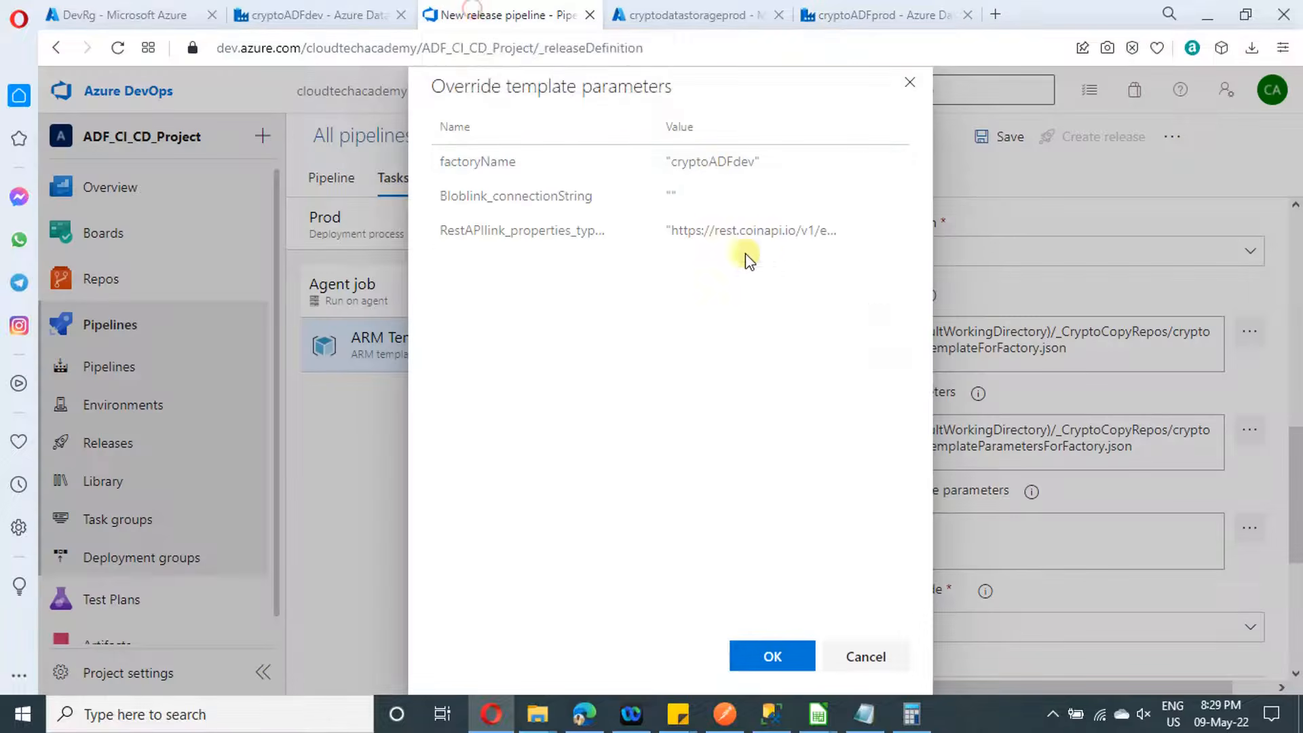
{"action": "double_click", "coordinate": [710, 162]}
{"action": "type", "text": "cryptoADFprod"}
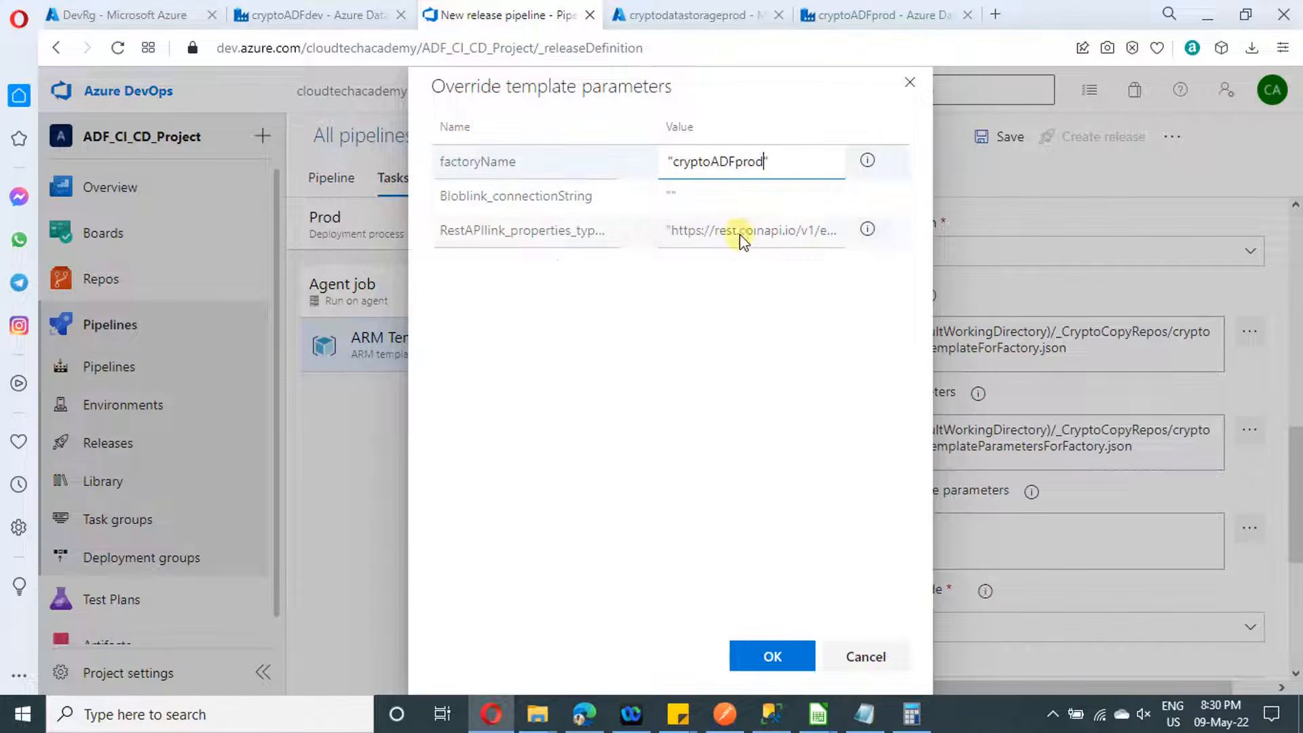
- Override the Bloblink_connectionString parameter with the key1 connection string copied from the cryptodatastorageprod storage account's access keys
{"action": "left_click", "coordinate": [670, 197]}
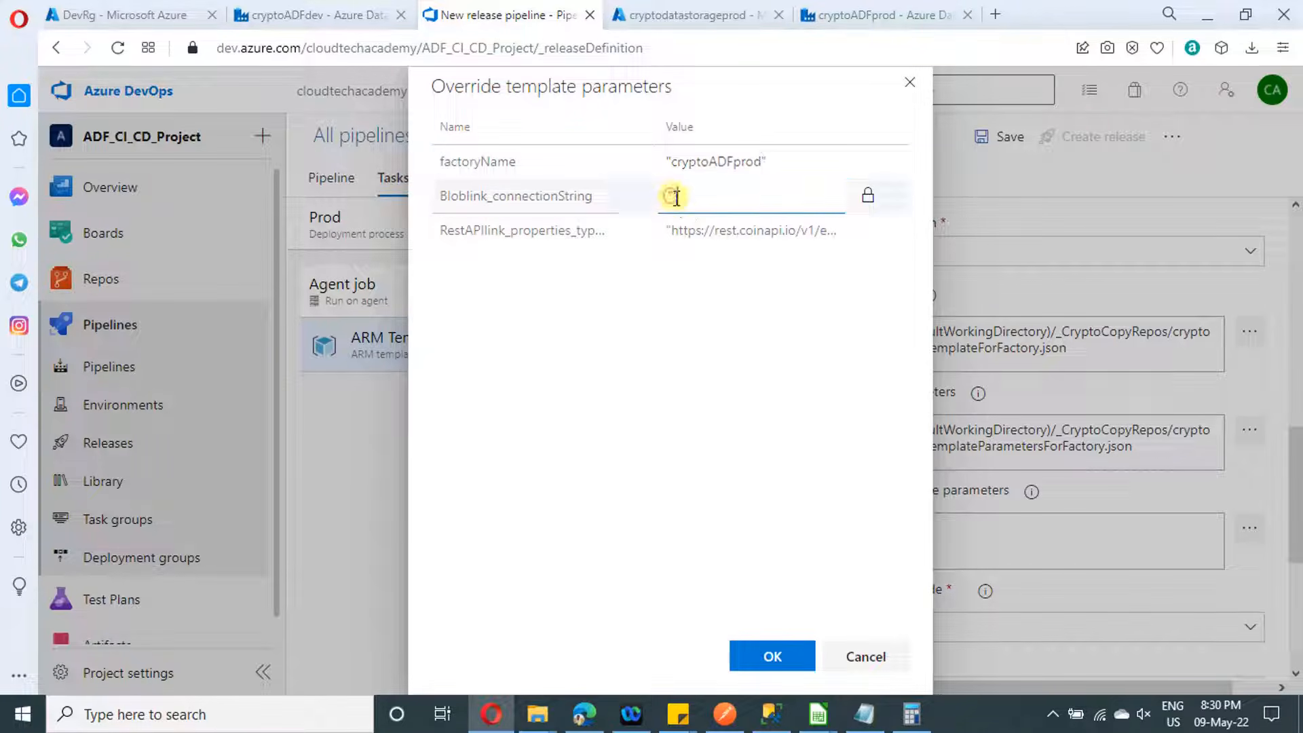
{"action": "left_click", "coordinate": [709, 20]}
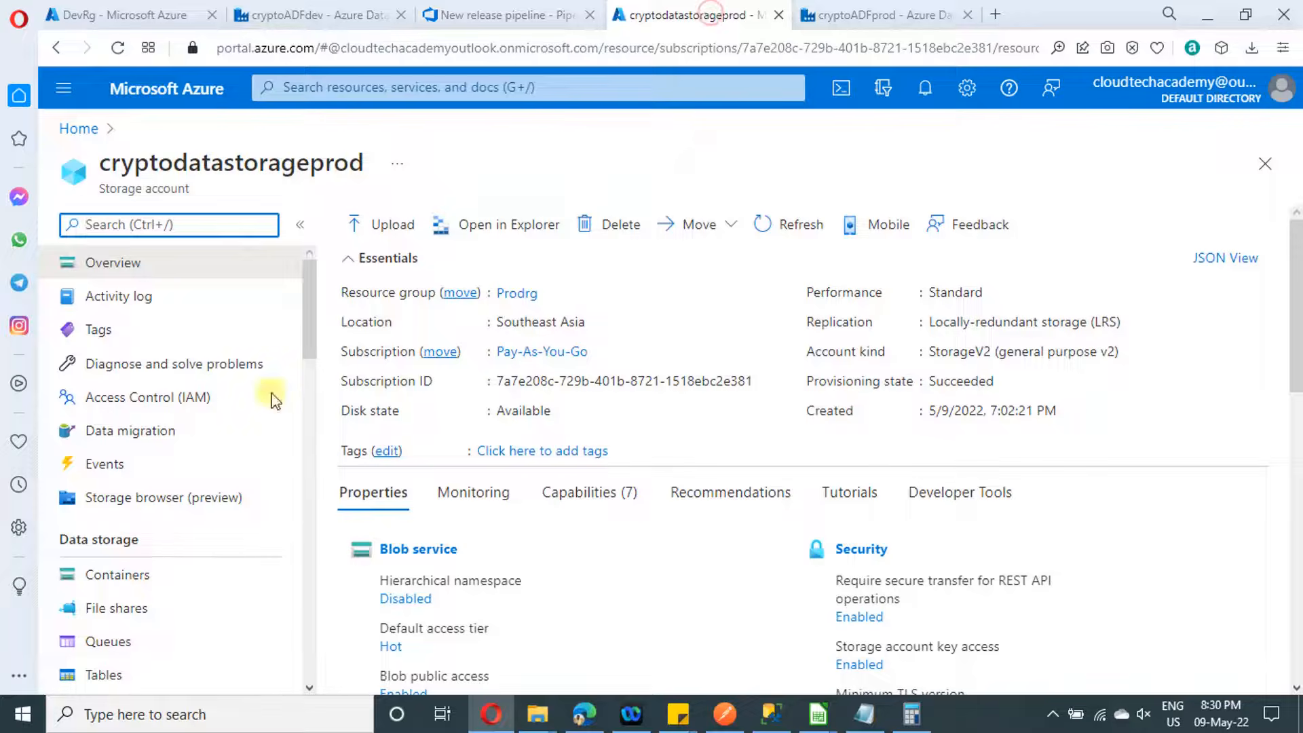
{"action": "scroll", "coordinate": [175, 486], "scroll_direction": "down", "scroll_amount": 2}
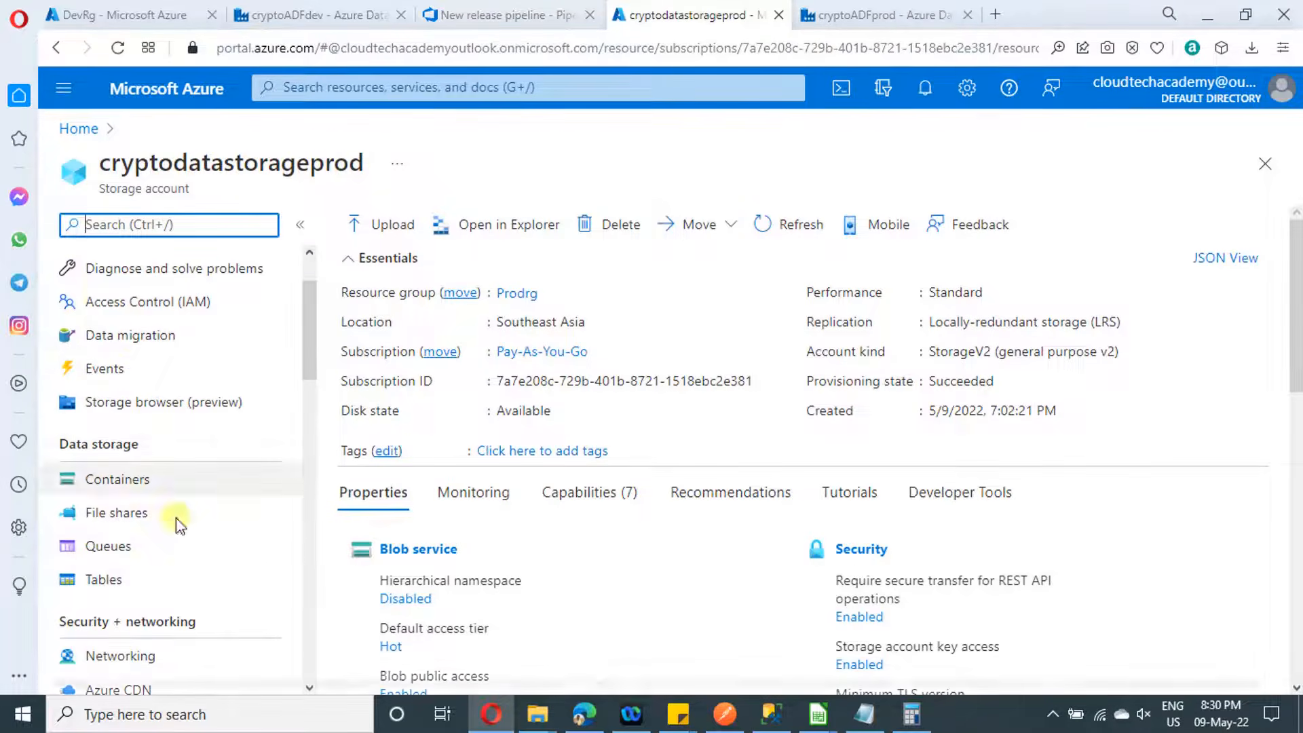
{"action": "scroll", "coordinate": [166, 475], "scroll_direction": "down", "scroll_amount": 4}
{"action": "left_click", "coordinate": [173, 542]}
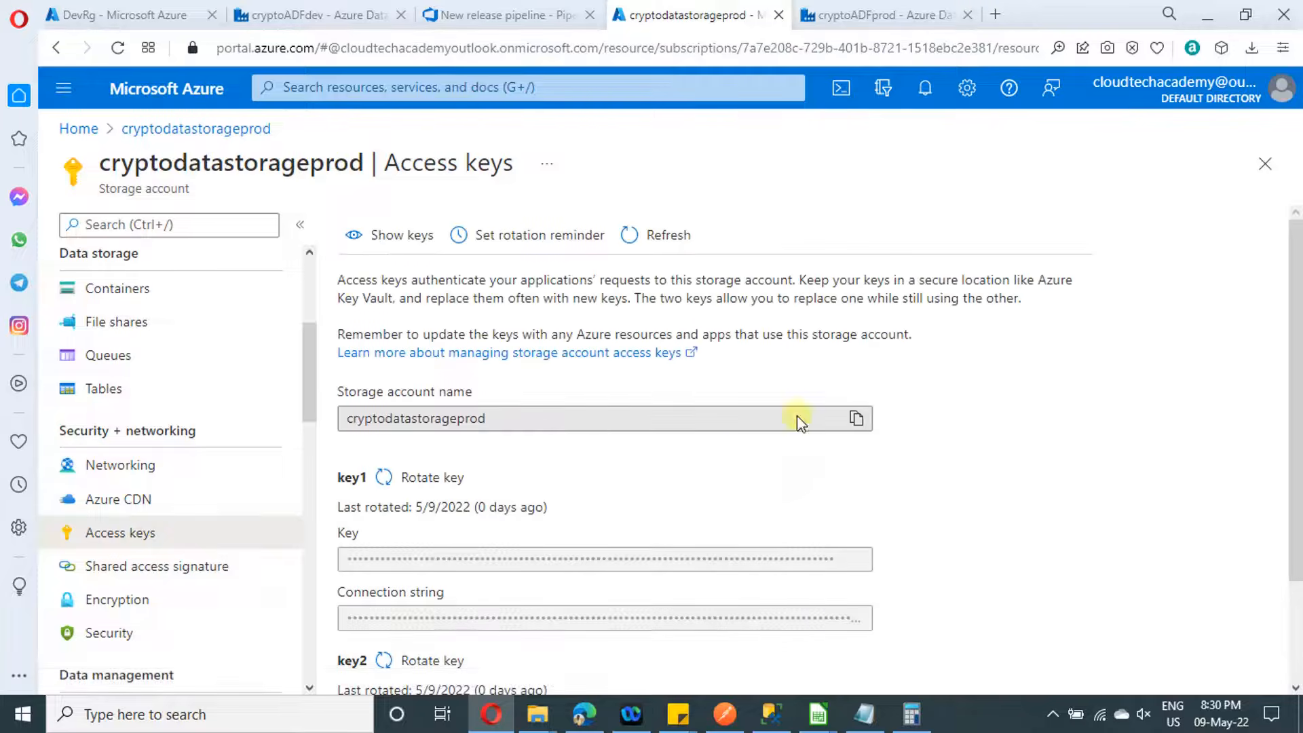
{"action": "left_click", "coordinate": [389, 235]}
{"action": "left_click", "coordinate": [855, 619]}
{"action": "left_click", "coordinate": [841, 15]}
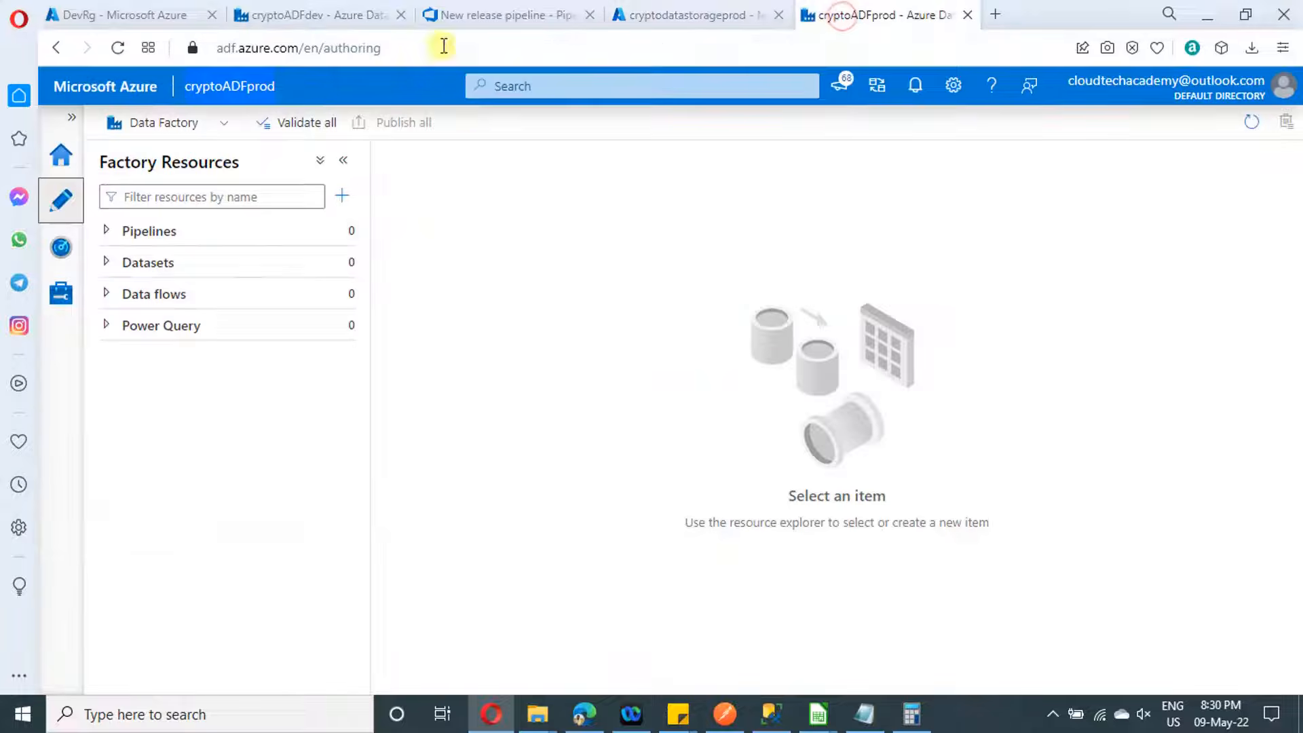
{"action": "left_click", "coordinate": [475, 15]}
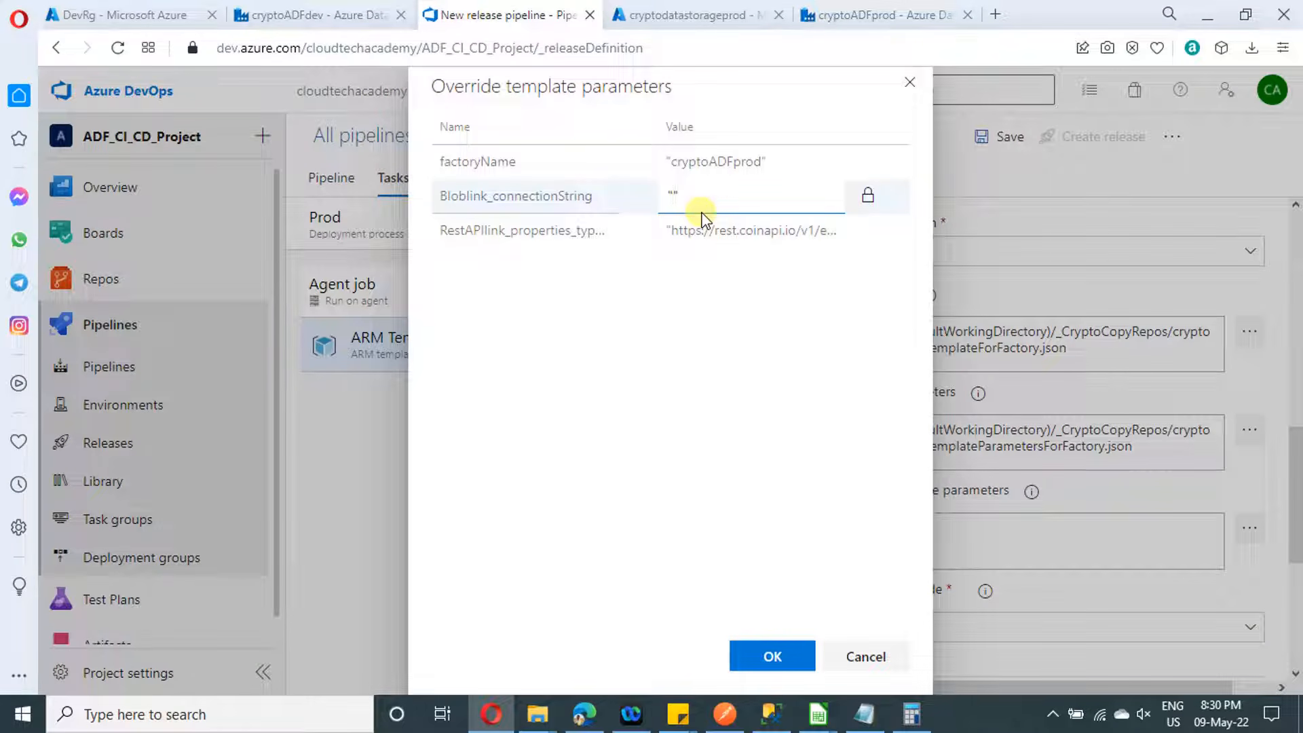
{"action": "key", "text": "ctrl+v"}
{"action": "left_click", "coordinate": [655, 327]}
- Check the RestAPIlink URL override against the base URL of the history request in Postman, and apply the template parameter overrides
{"action": "left_click", "coordinate": [724, 238]}
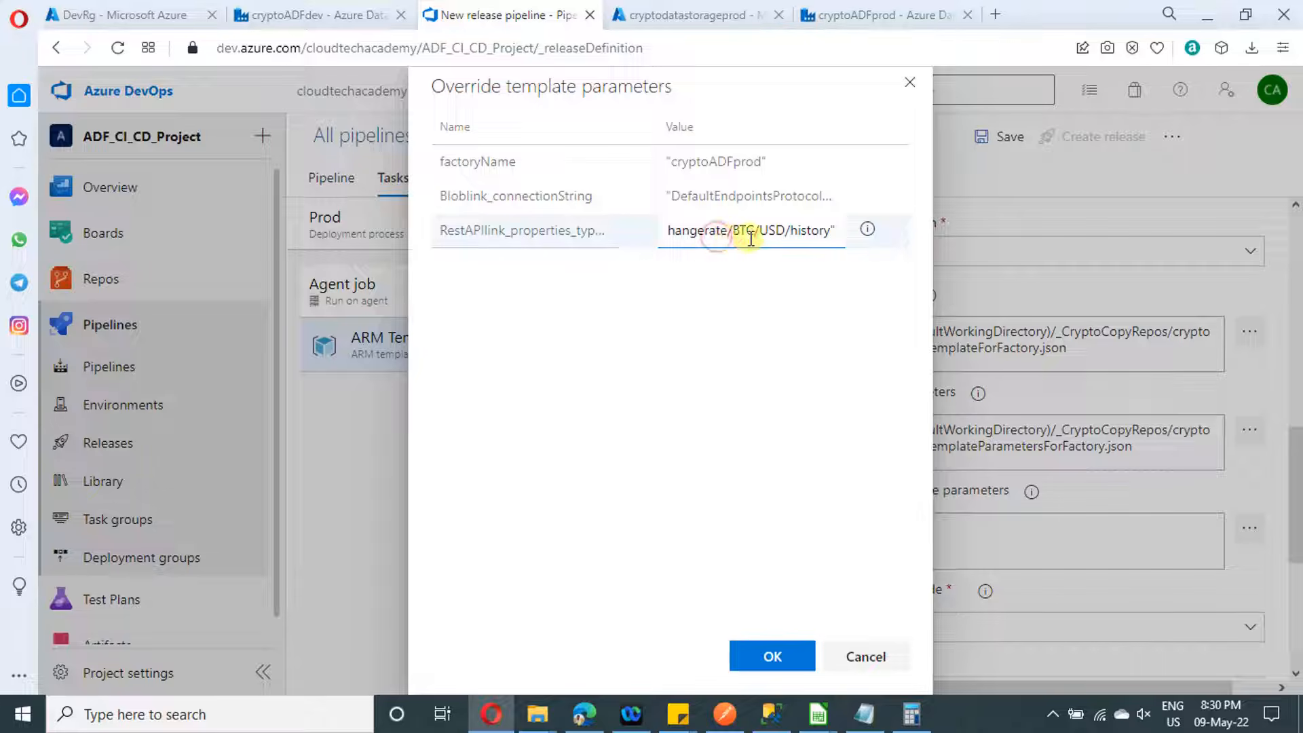
{"action": "left_click", "coordinate": [725, 714]}
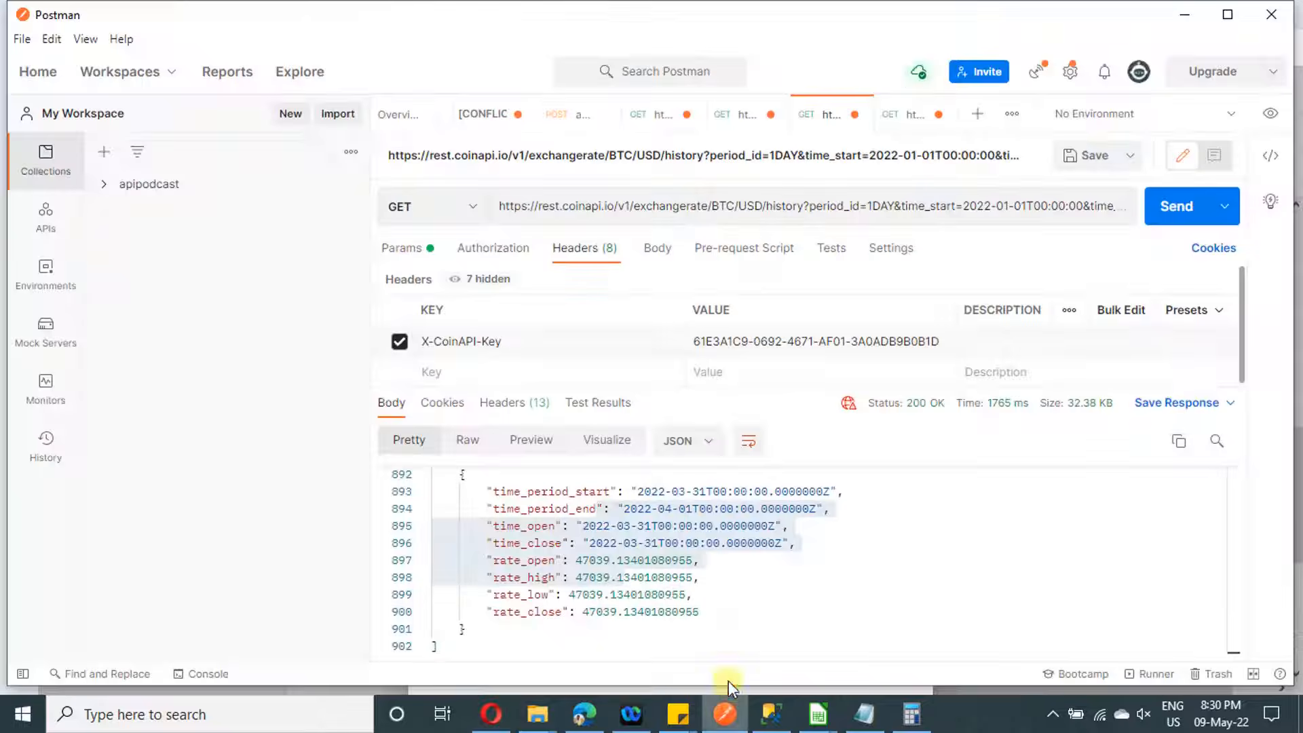
{"action": "left_click", "coordinate": [793, 206]}
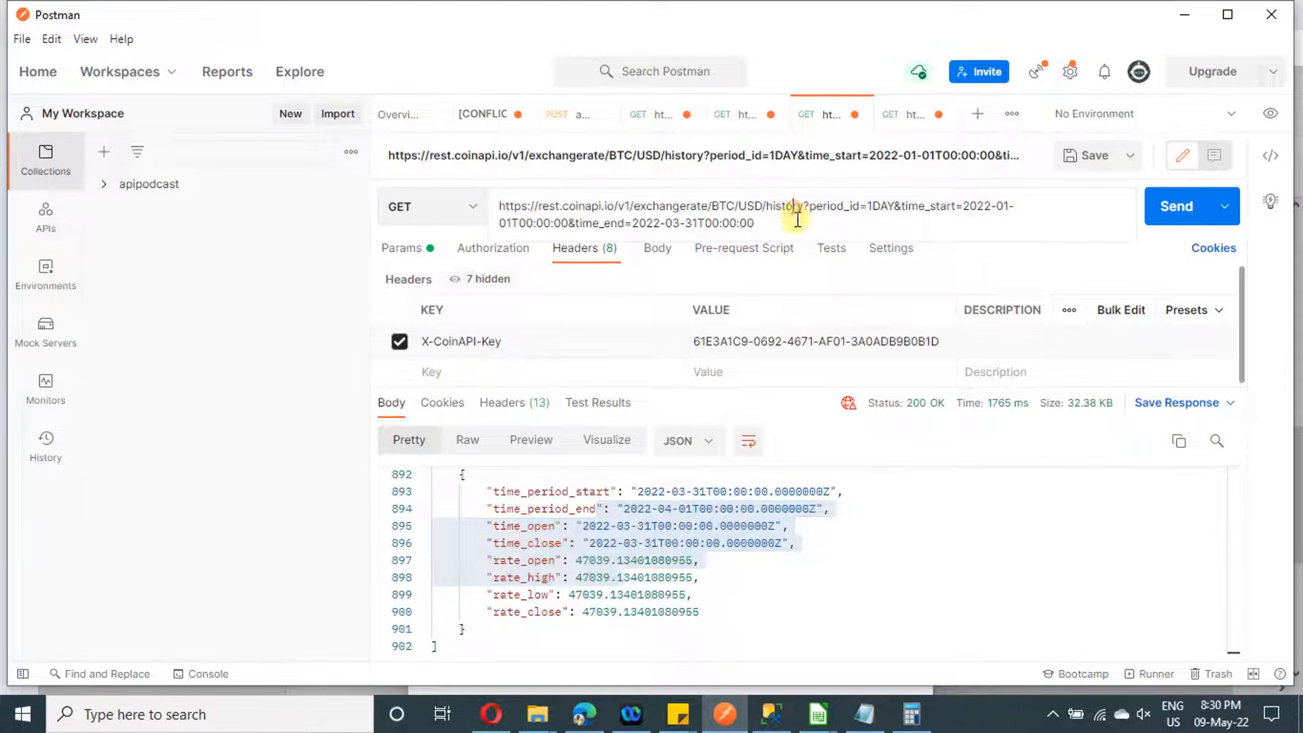
{"action": "left_click_drag", "start_coordinate": [804, 207], "coordinate": [499, 207]}
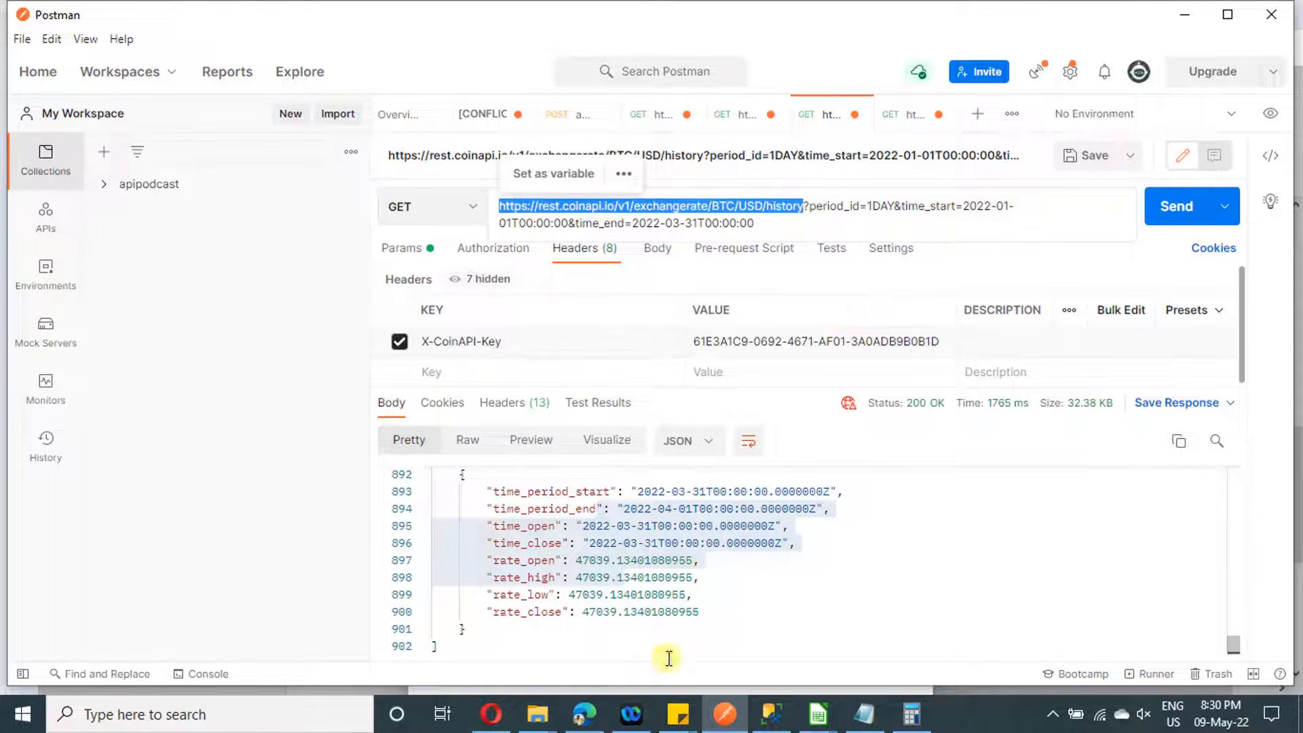
{"action": "left_click", "coordinate": [483, 726]}
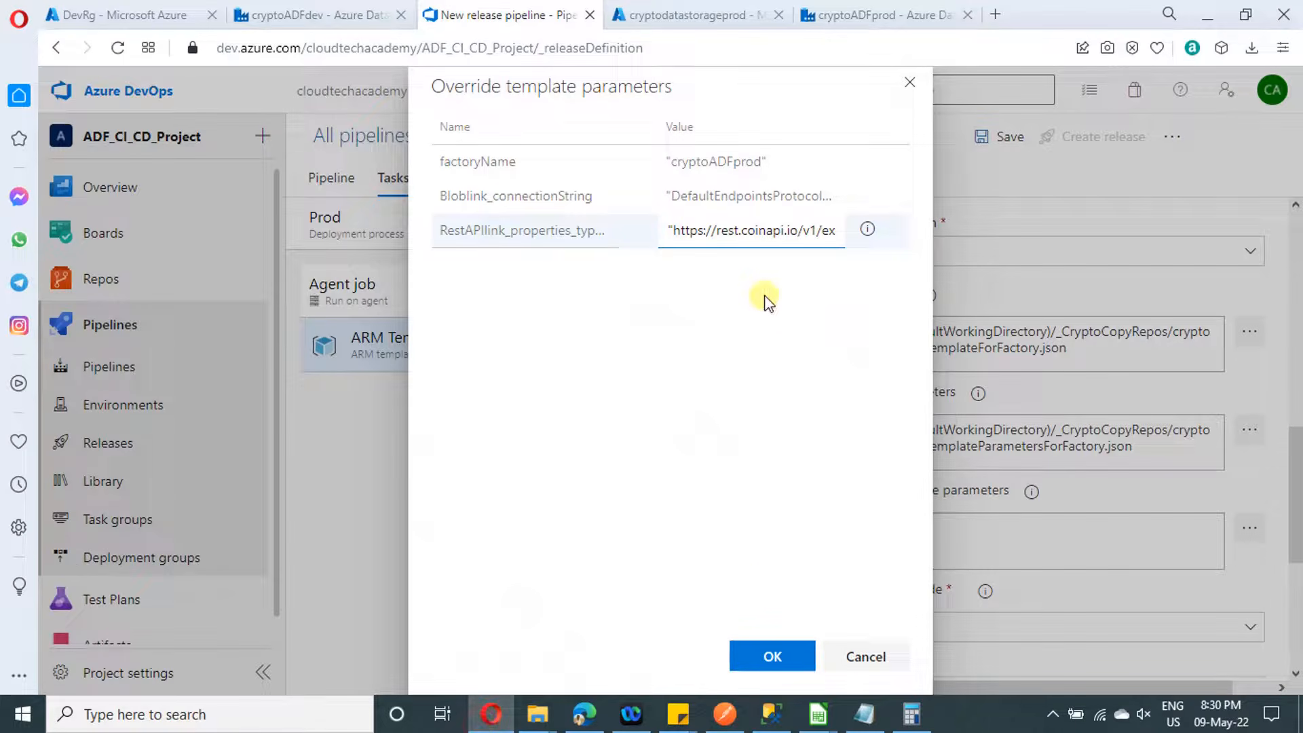
{"action": "left_click", "coordinate": [758, 657]}
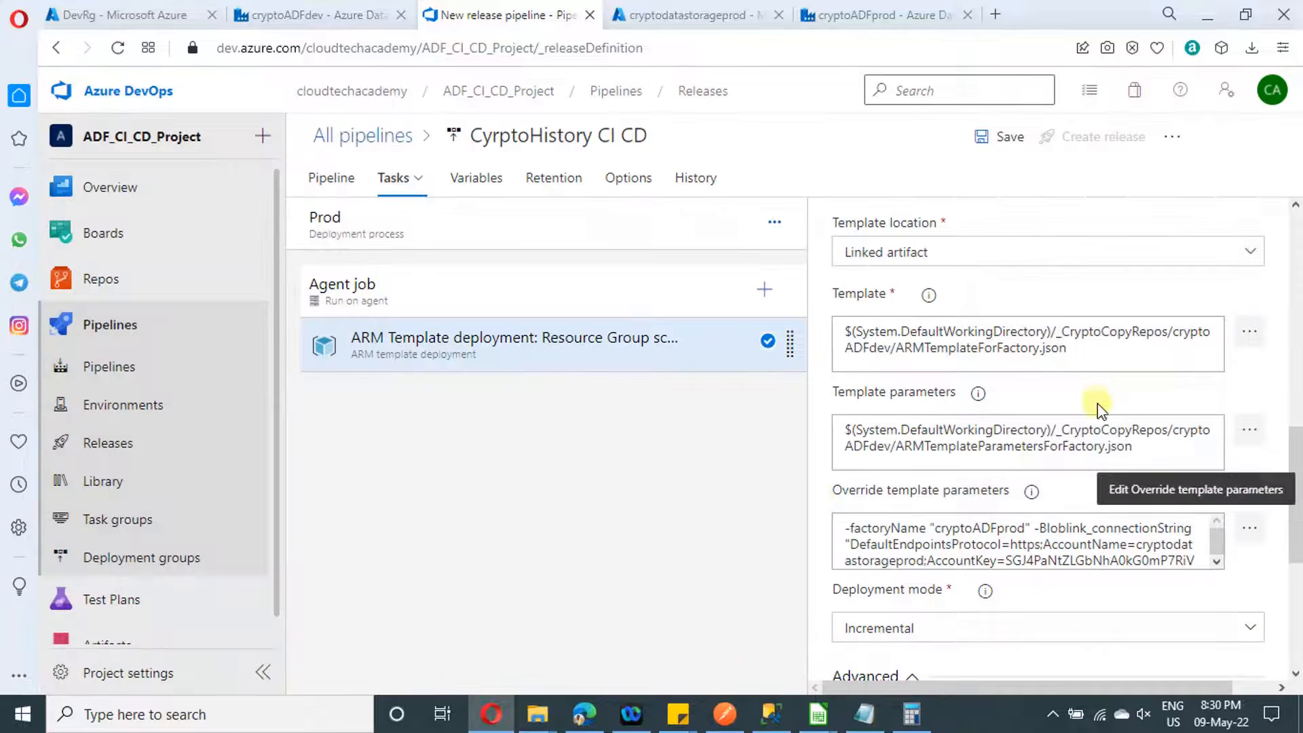
- Review the deployment mode options, keep Incremental, and save the CyrptoHistory CI CD release pipeline
{"action": "scroll", "coordinate": [1099, 407], "scroll_direction": "down", "scroll_amount": 3}
{"action": "left_click", "coordinate": [1035, 437]}
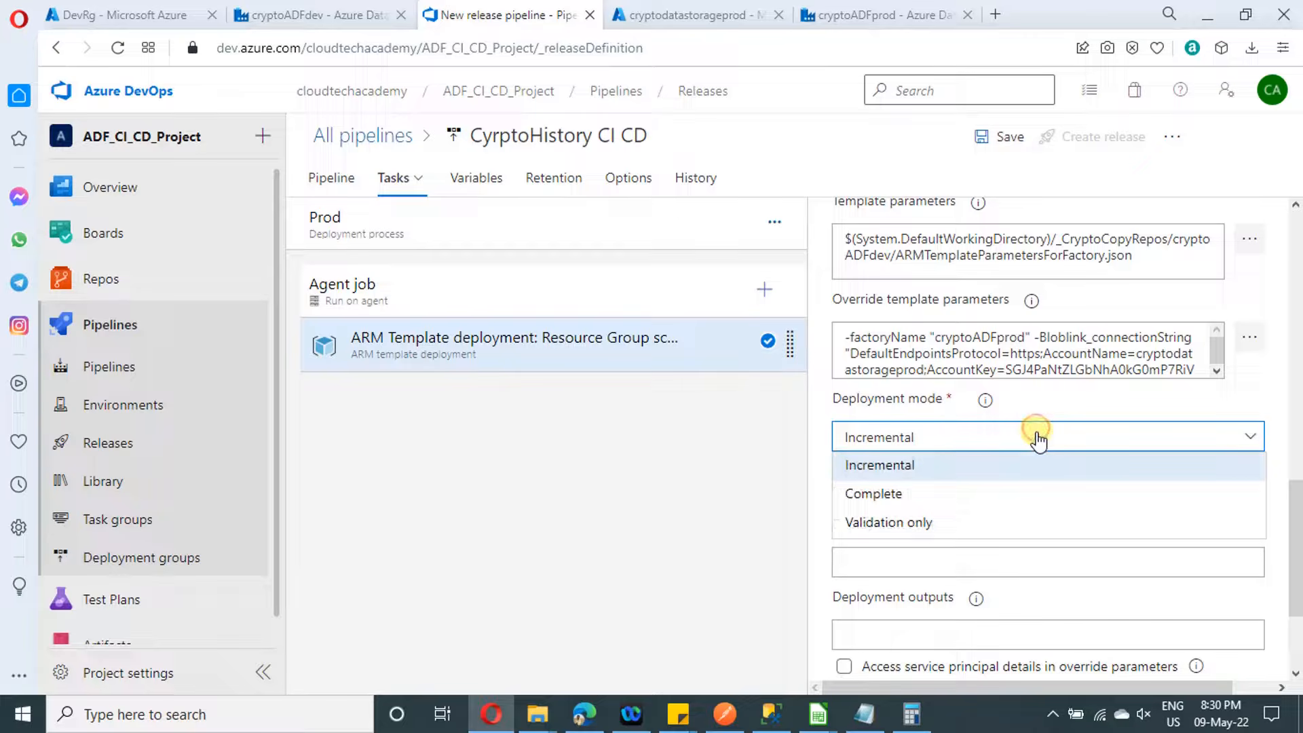
{"action": "left_click", "coordinate": [1037, 438]}
{"action": "scroll", "coordinate": [1030, 494], "scroll_direction": "down", "scroll_amount": 2}
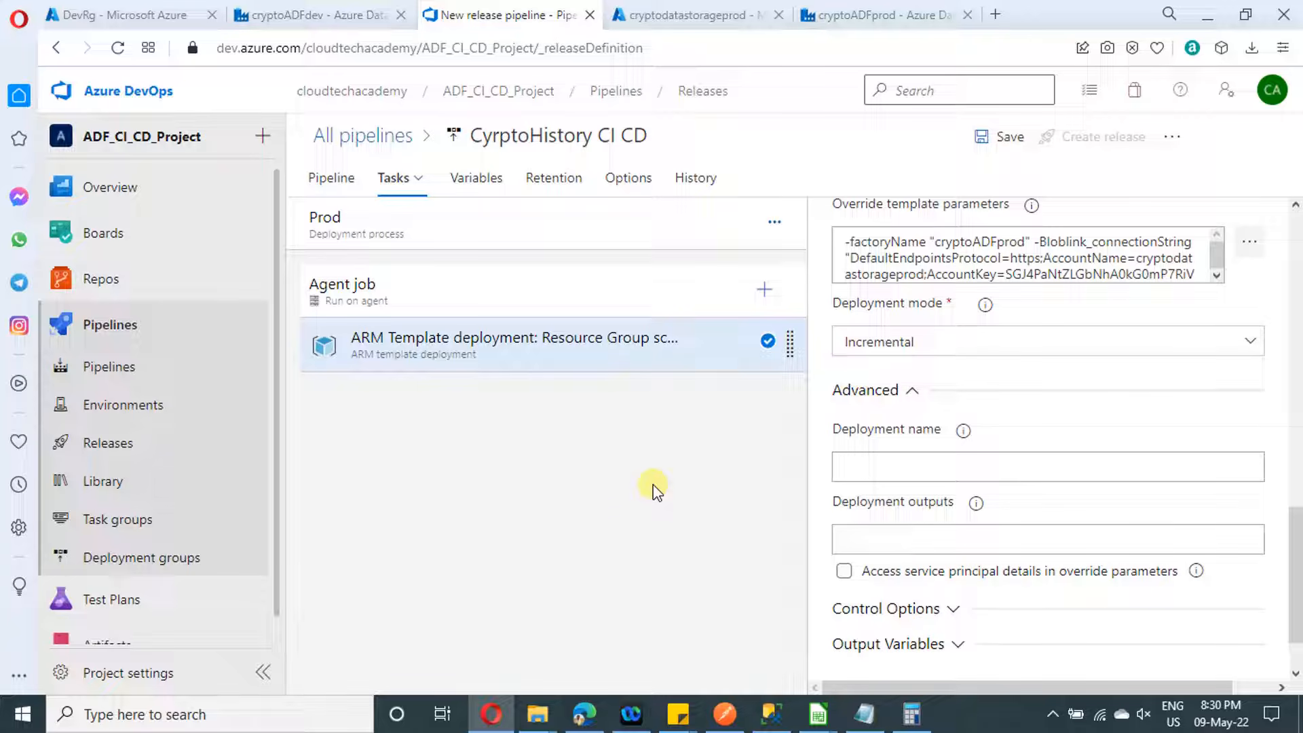
{"action": "scroll", "coordinate": [939, 388], "scroll_direction": "up", "scroll_amount": 5}
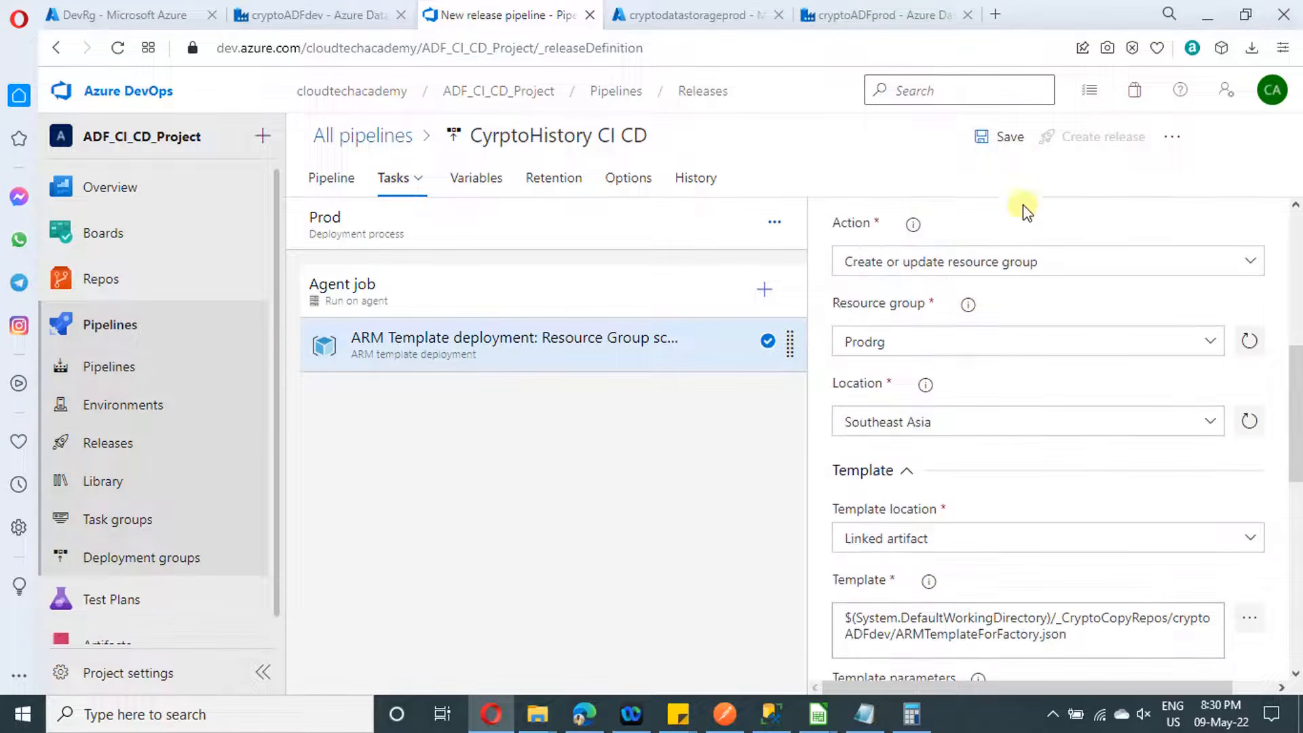
{"action": "left_click", "coordinate": [1011, 138]}
{"action": "left_click", "coordinate": [750, 497]}
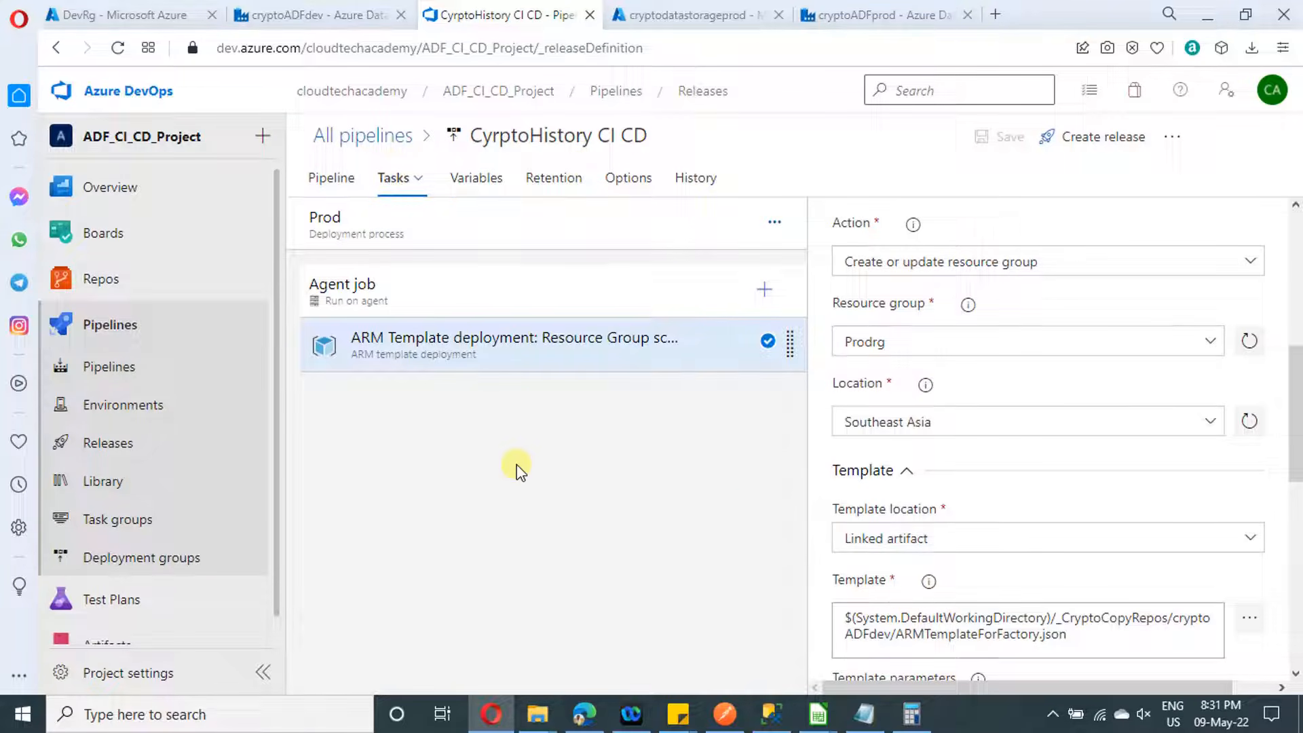
- Create a new release of the CyrptoHistory CI CD pipeline from the _CryptoCopyRepos artifact with the Prod stage left automated
{"action": "left_click", "coordinate": [1095, 141]}
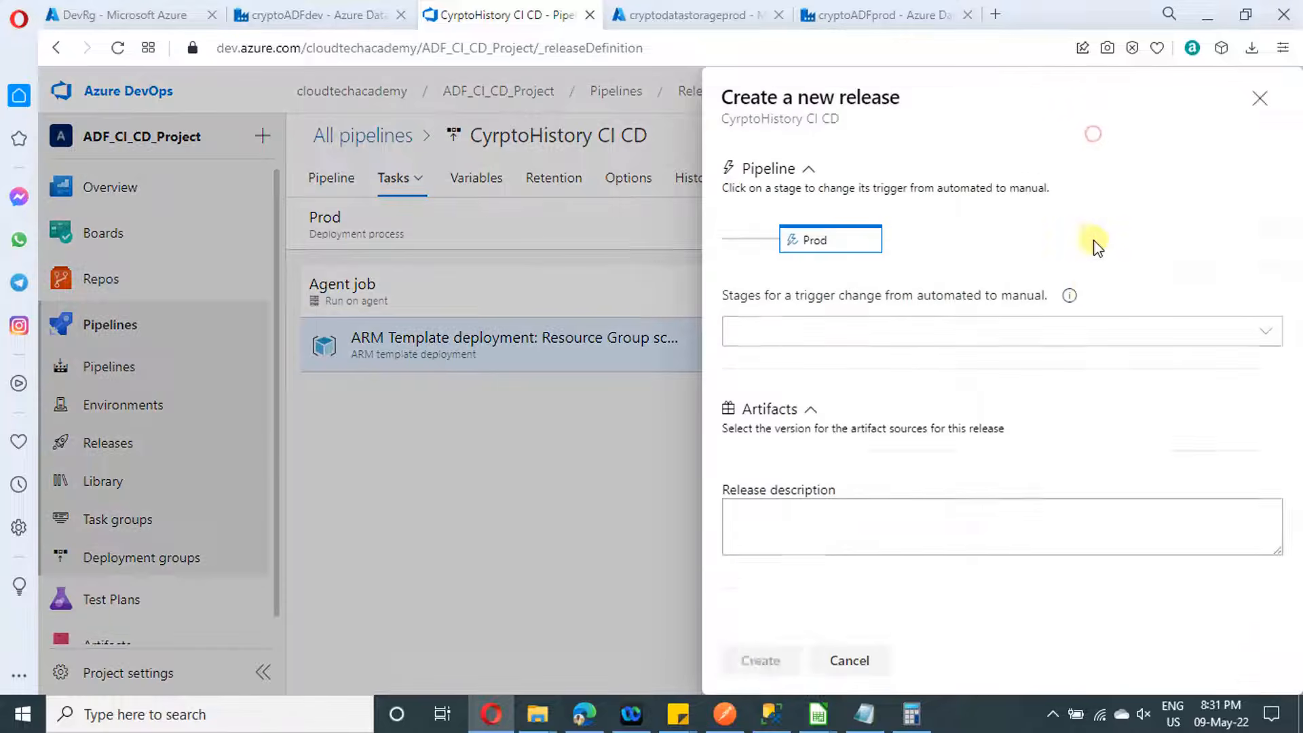
{"action": "scroll", "coordinate": [939, 378], "scroll_direction": "down", "scroll_amount": 1}
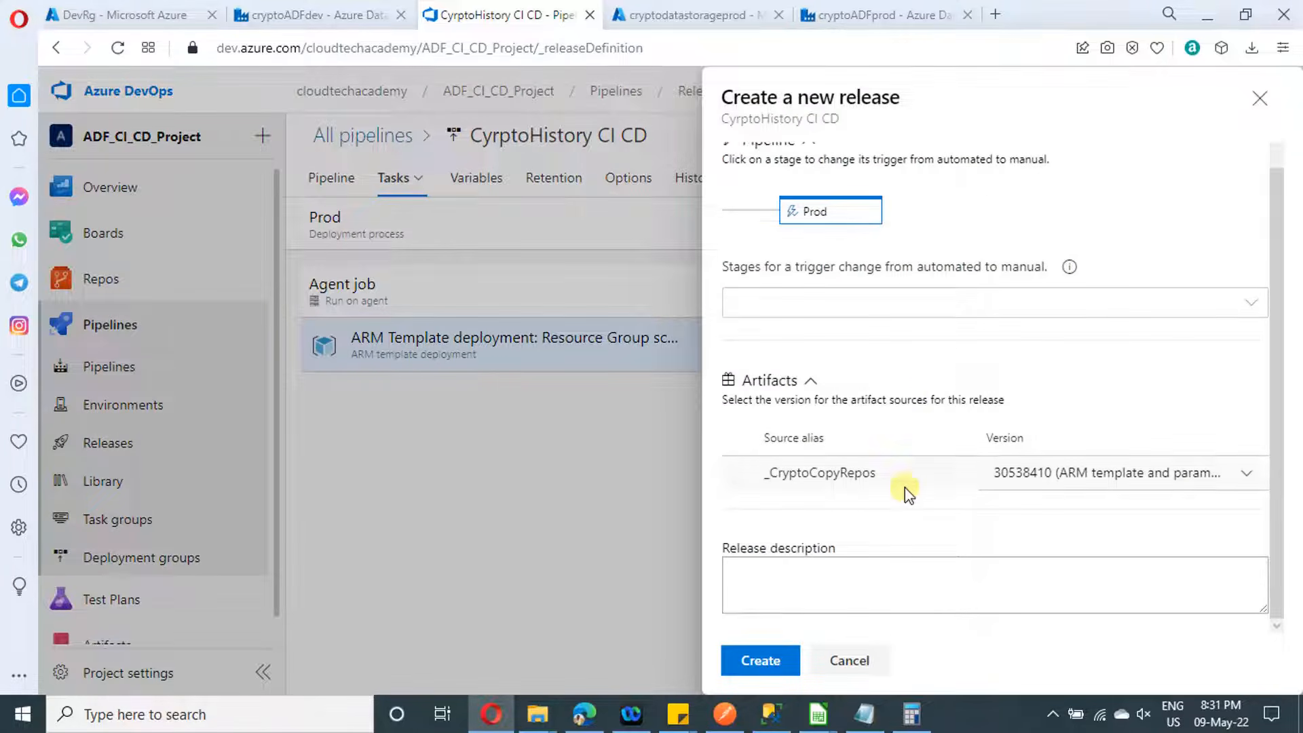
{"action": "scroll", "coordinate": [875, 364], "scroll_direction": "up", "scroll_amount": 1}
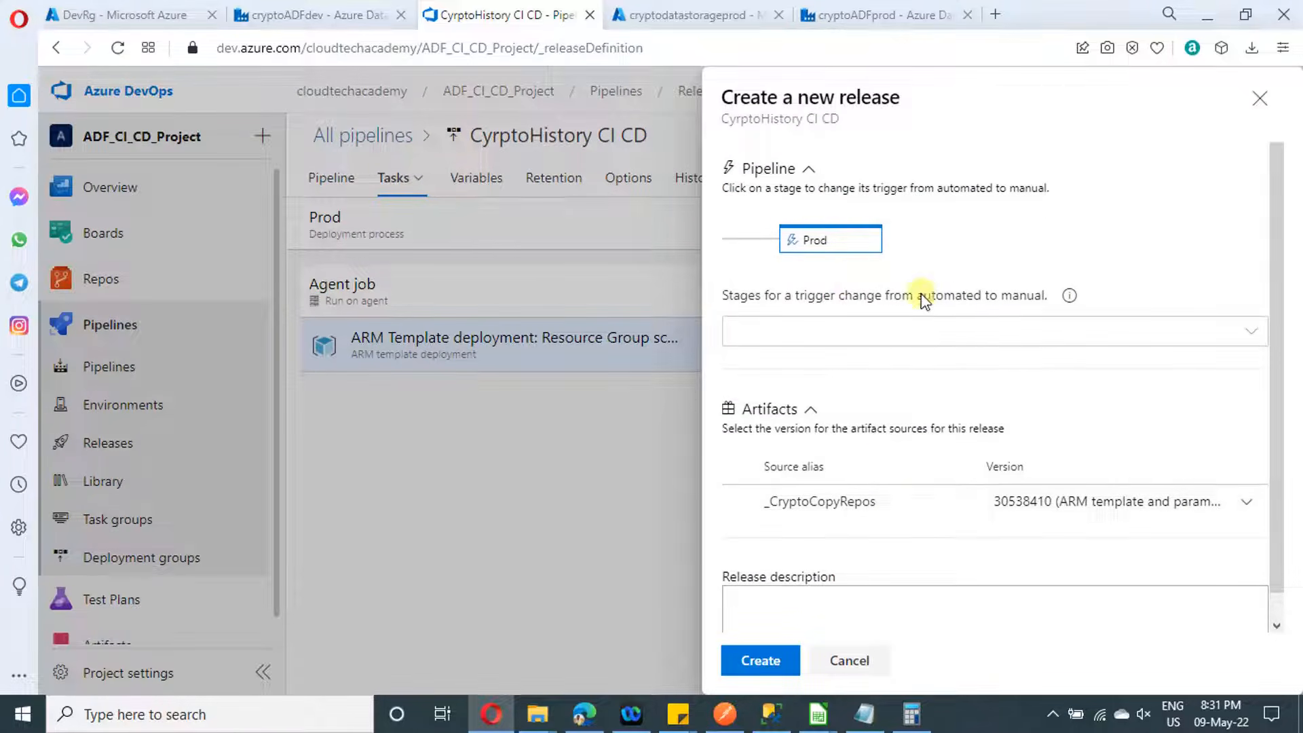
{"action": "left_click_drag", "start_coordinate": [922, 295], "coordinate": [1000, 296]}
{"action": "left_click", "coordinate": [774, 666]}
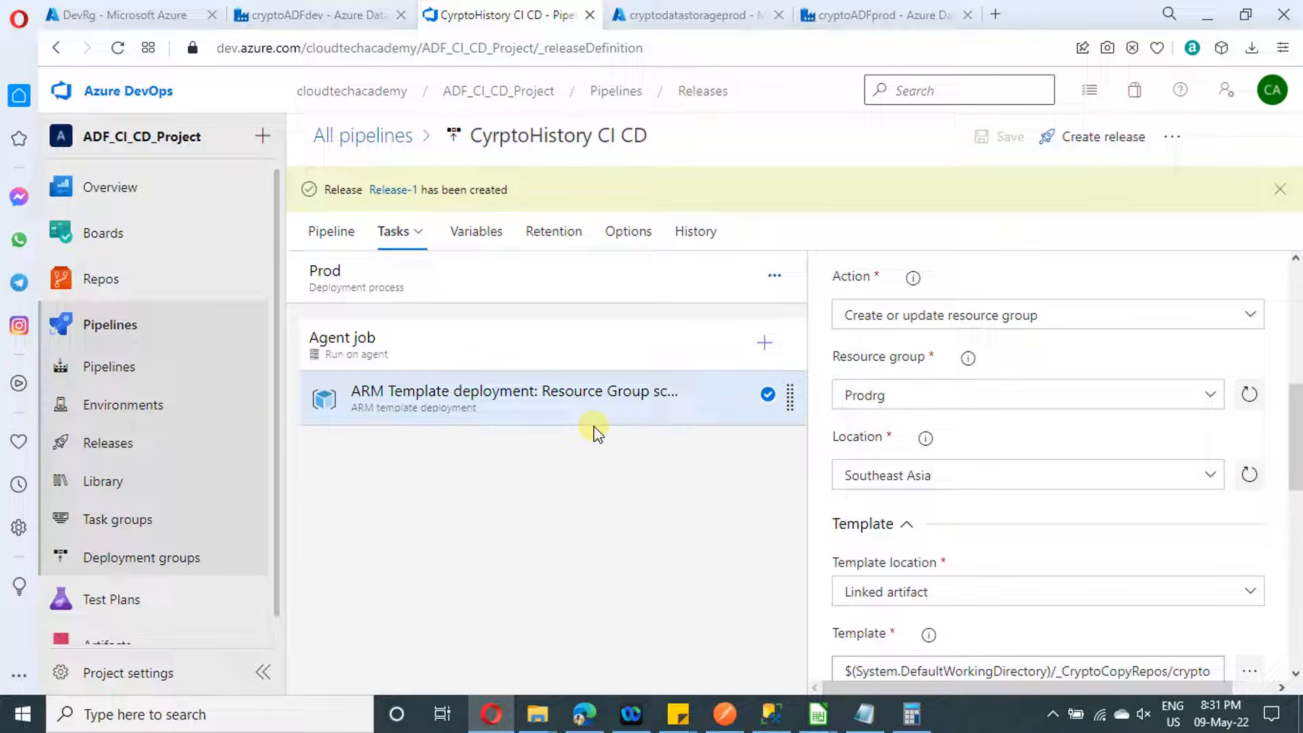
- Monitor the Prod stage's deployment status for Release-1 in the CyrptoHistory CI CD releases list
{"action": "left_click", "coordinate": [367, 139]}
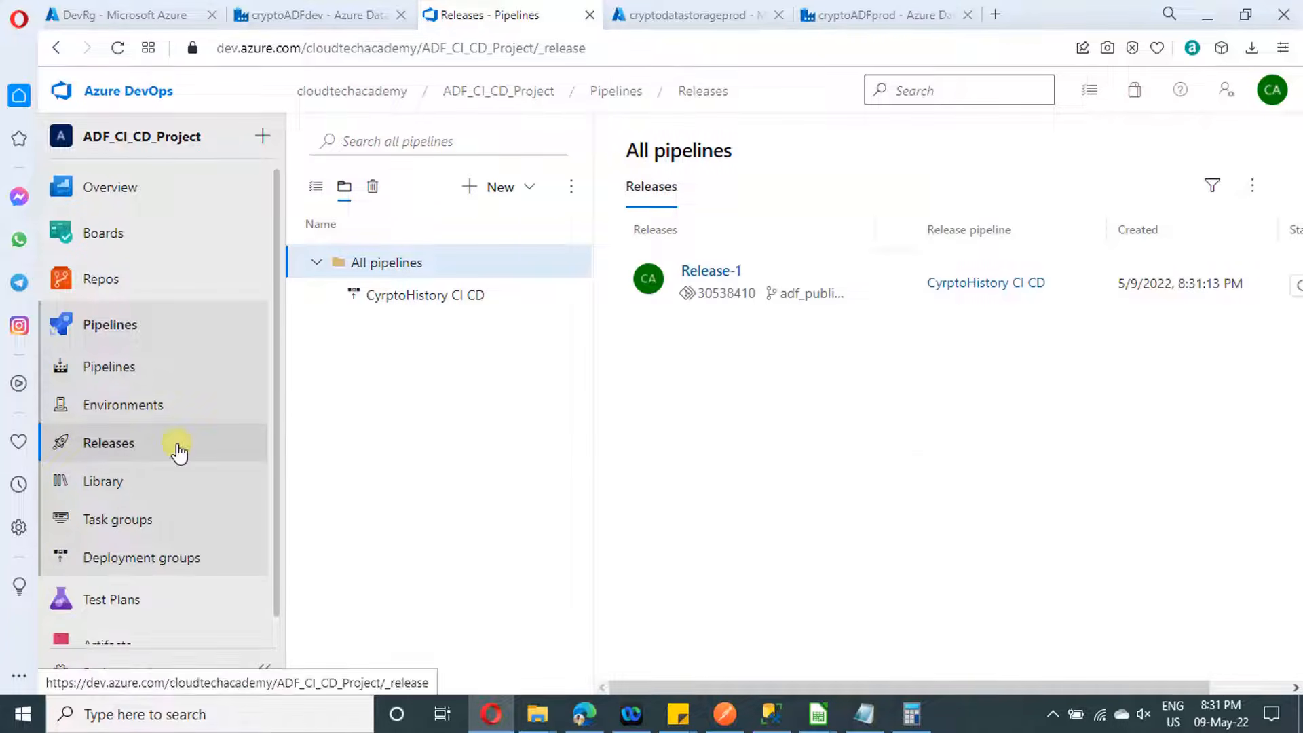
{"action": "left_click", "coordinate": [180, 445]}
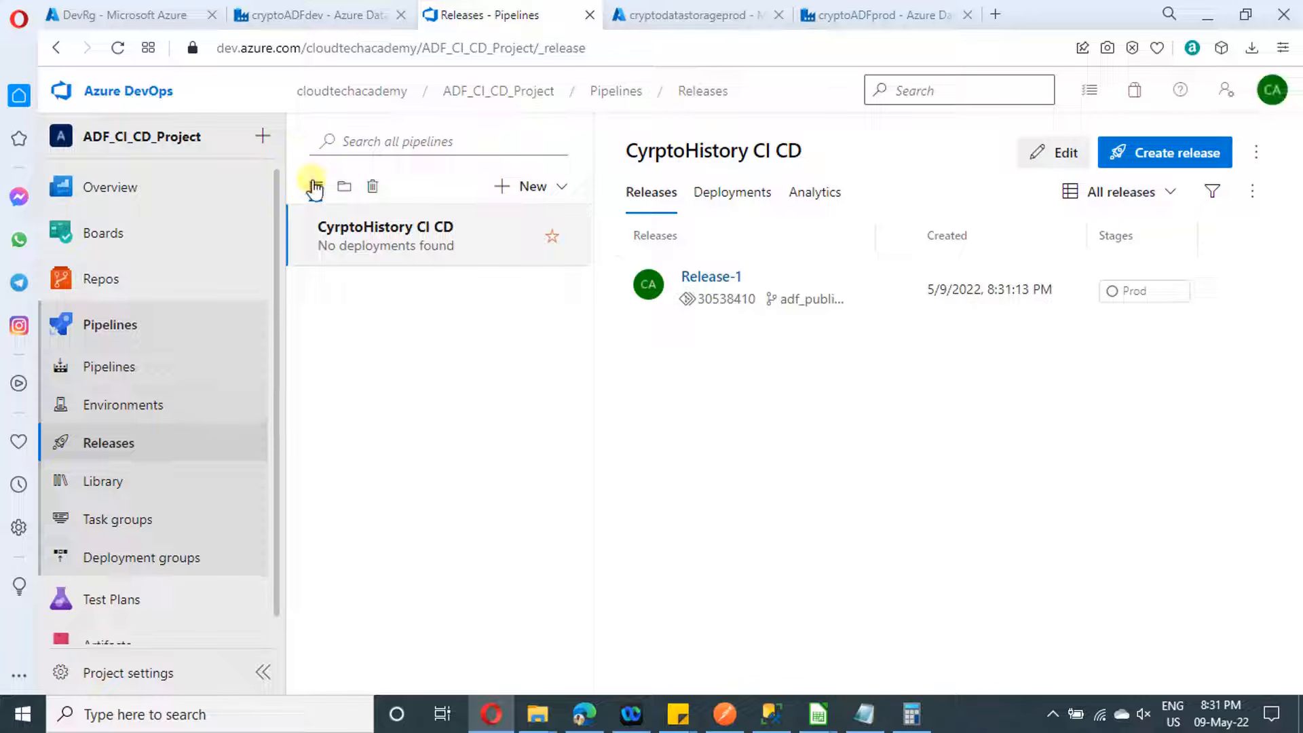
{"action": "left_click", "coordinate": [345, 185]}
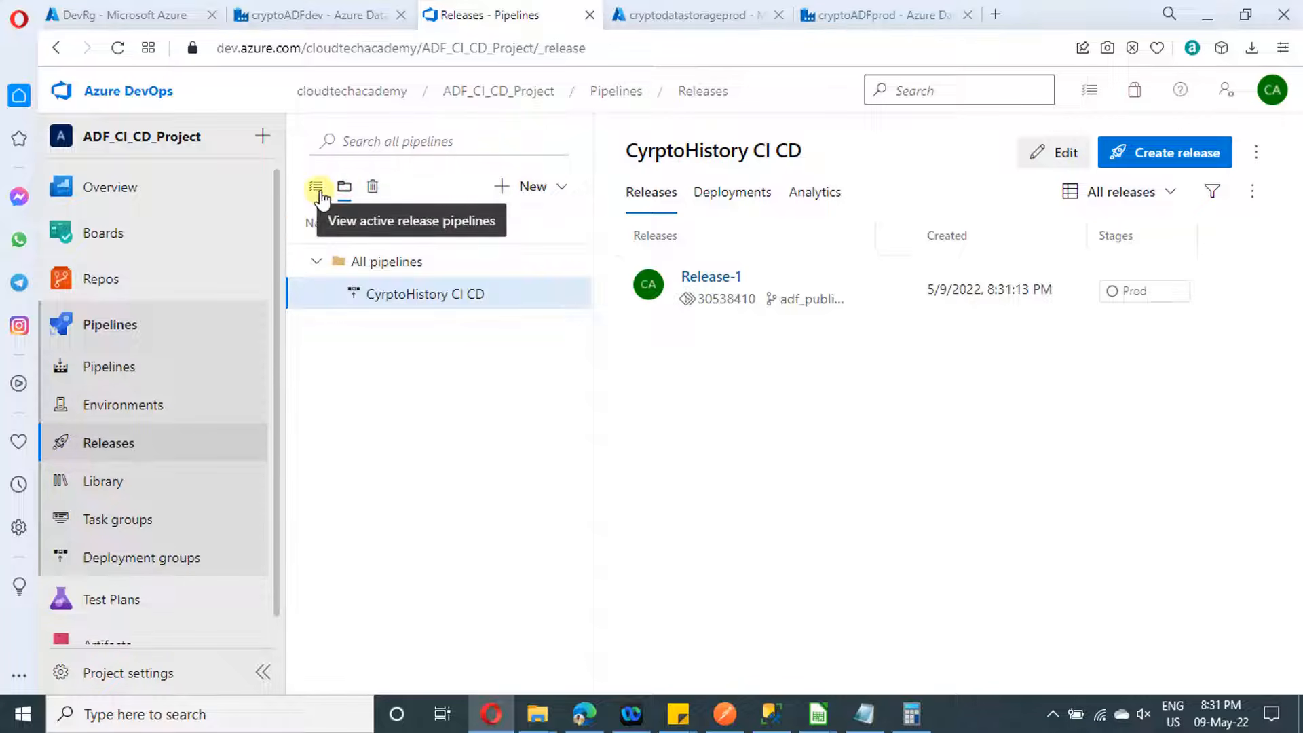
{"action": "left_click", "coordinate": [313, 192]}
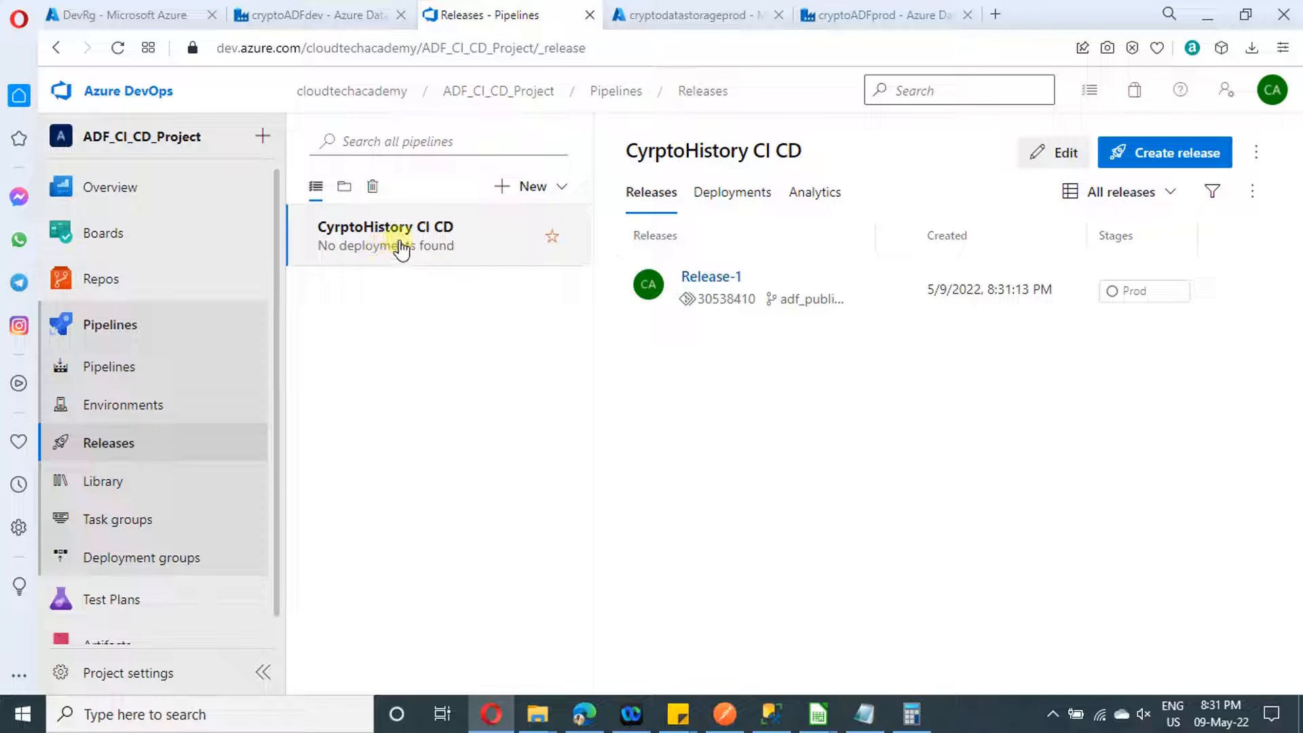
{"action": "mouse_move", "coordinate": [1145, 302]}
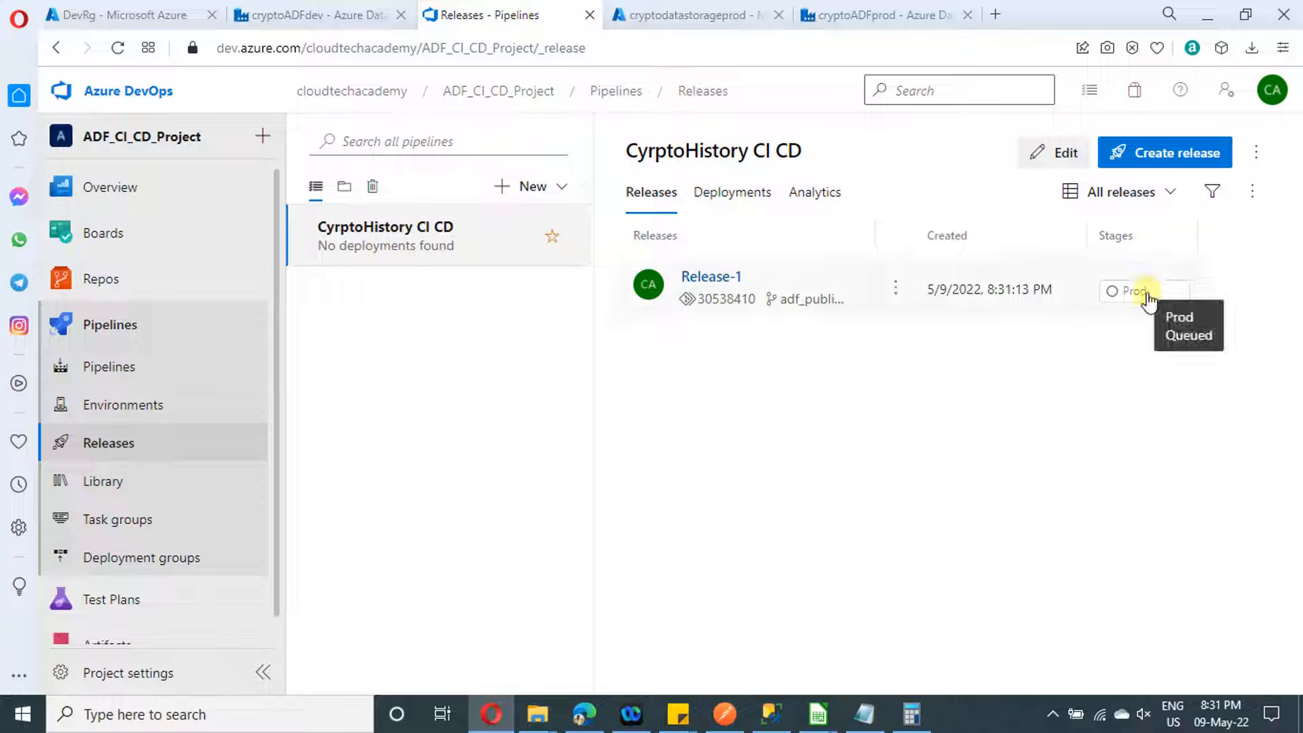
{"action": "left_click", "coordinate": [884, 16]}
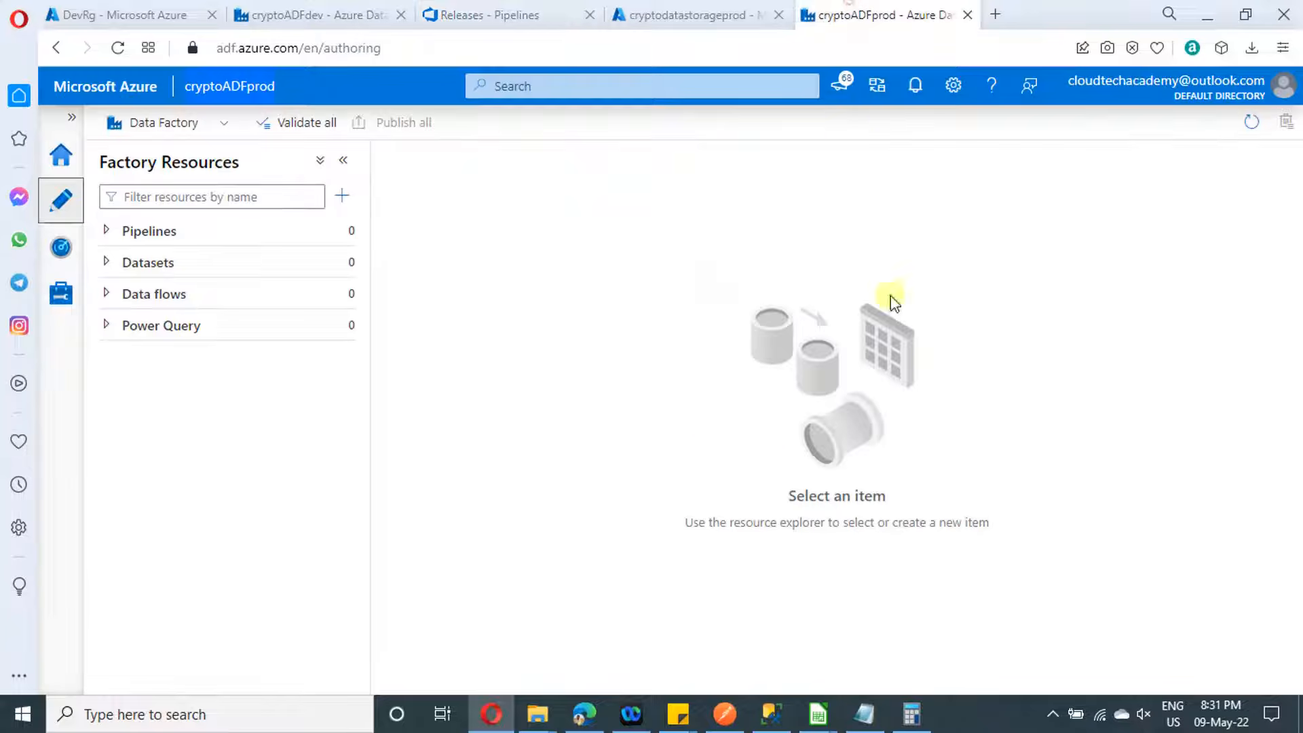
{"action": "left_click", "coordinate": [475, 15]}
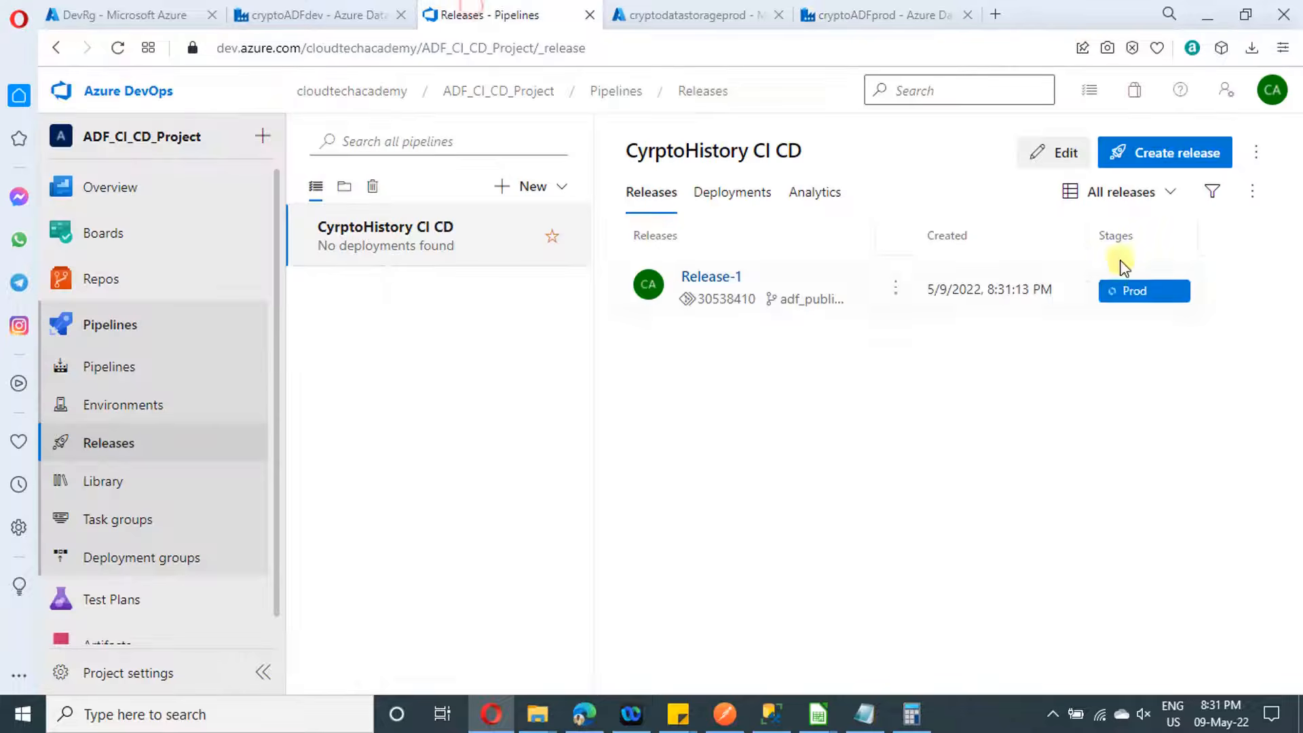
{"action": "mouse_move", "coordinate": [1138, 299]}
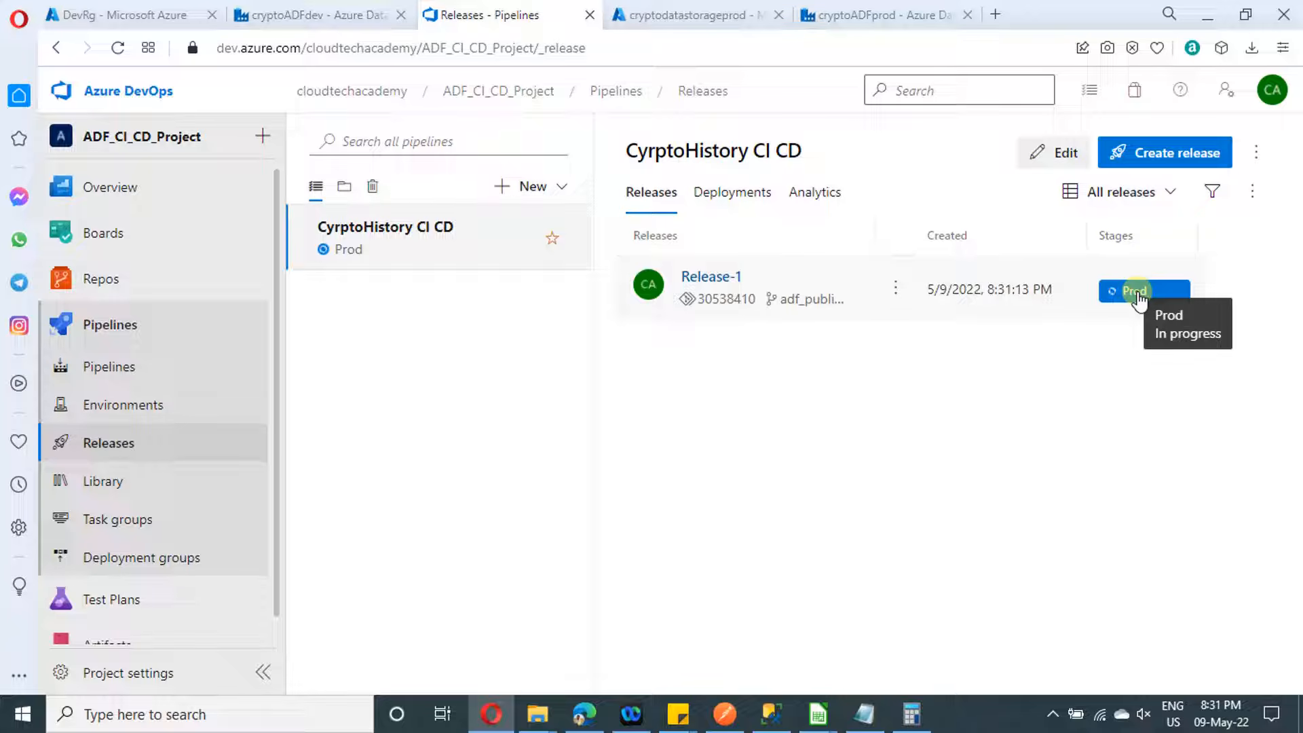
{"action": "left_click", "coordinate": [1138, 296]}
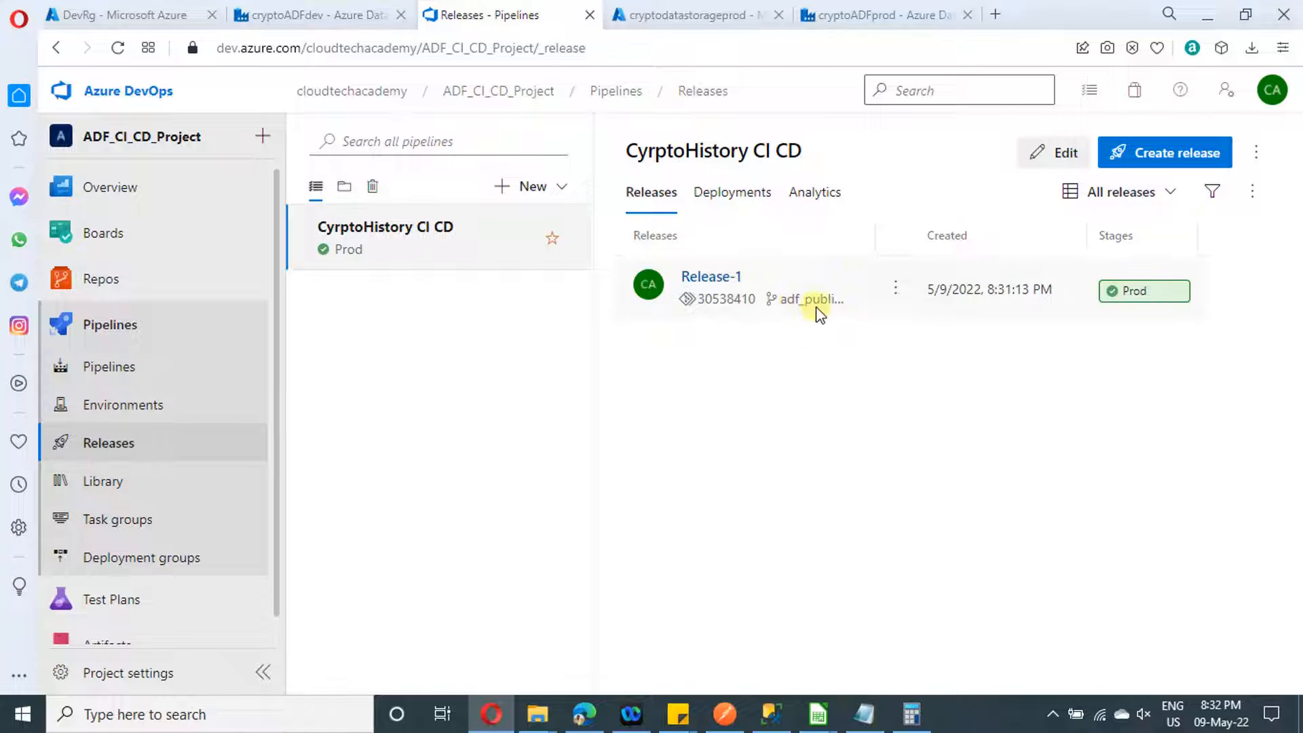
- Reload the cryptoADFprod data factory and inspect the deployed CopyAPItoBlob pipeline and the linked services
{"action": "left_click", "coordinate": [857, 15]}
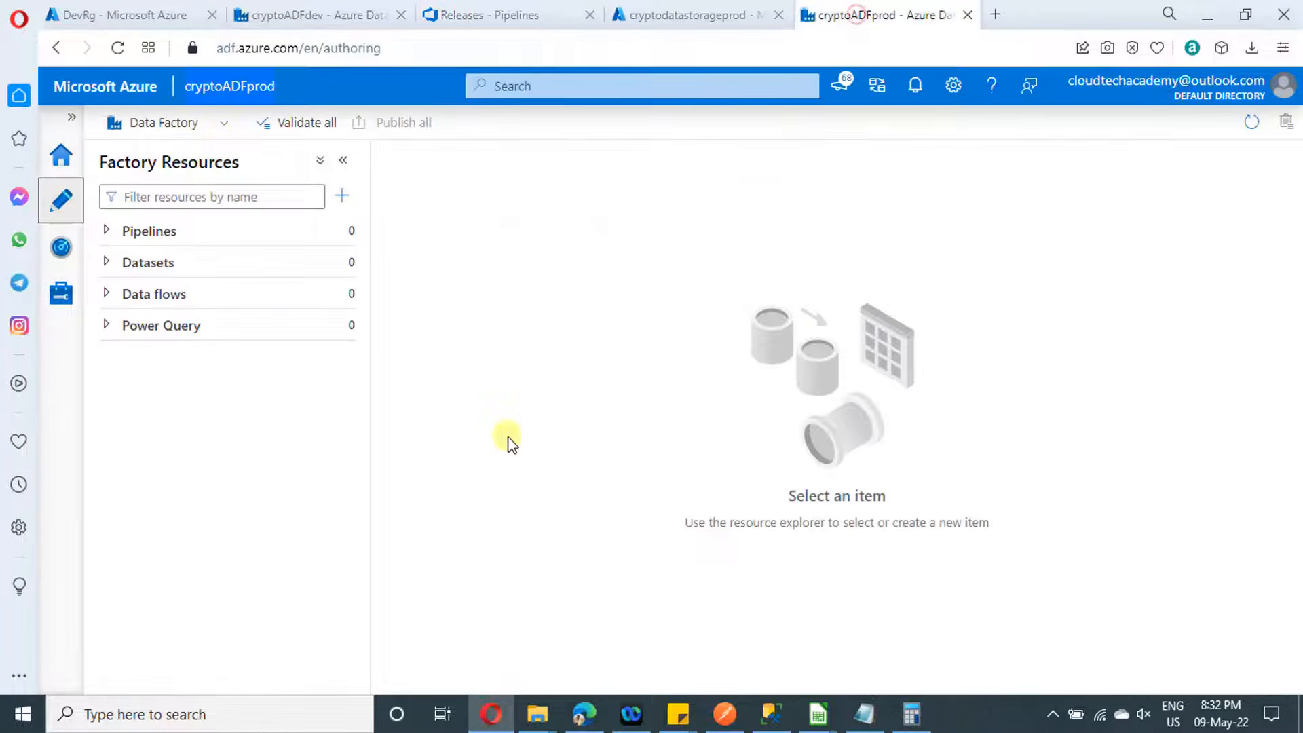
{"action": "left_click", "coordinate": [118, 49]}
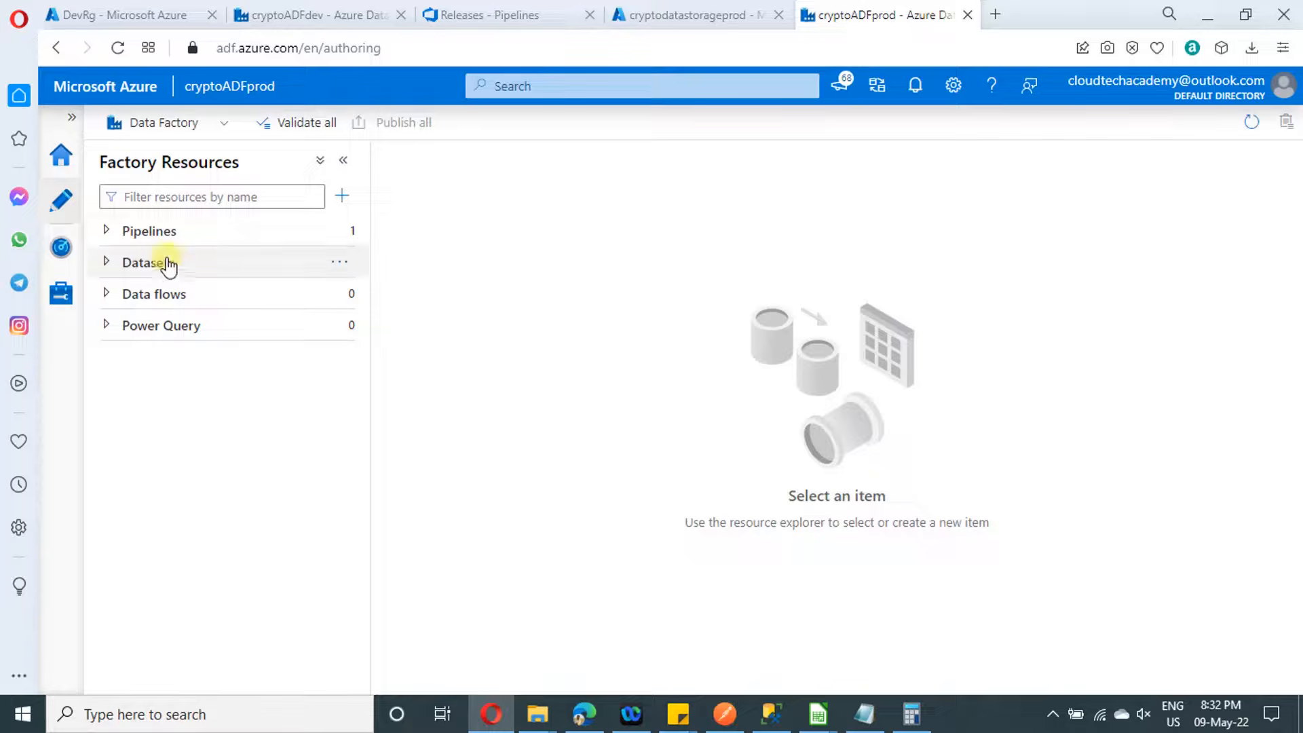
{"action": "left_click", "coordinate": [107, 231]}
{"action": "left_click", "coordinate": [180, 269]}
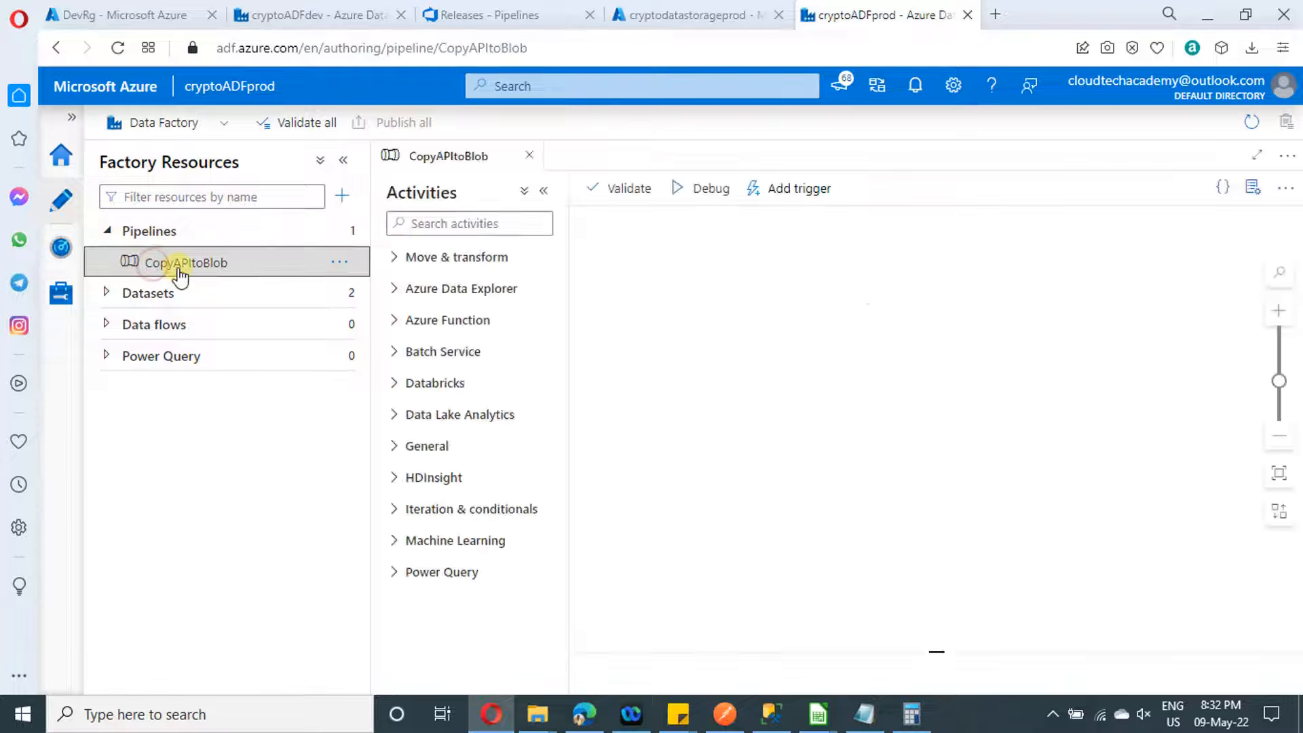
{"action": "left_click", "coordinate": [74, 305]}
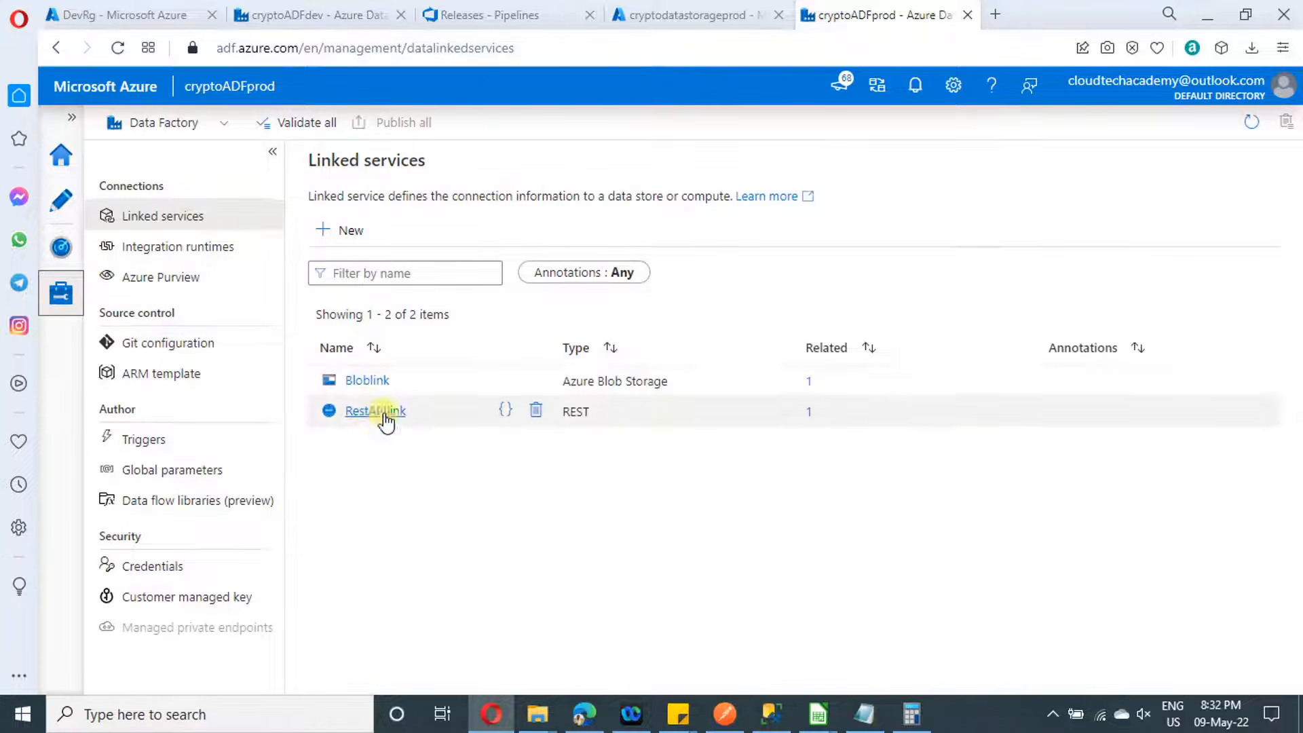
- Edit the CyrptoHistory CI CD release pipeline and enable the continuous deployment trigger on the _CryptoCopyRepos artifact
{"action": "left_click", "coordinate": [700, 15]}
{"action": "left_click", "coordinate": [516, 15]}
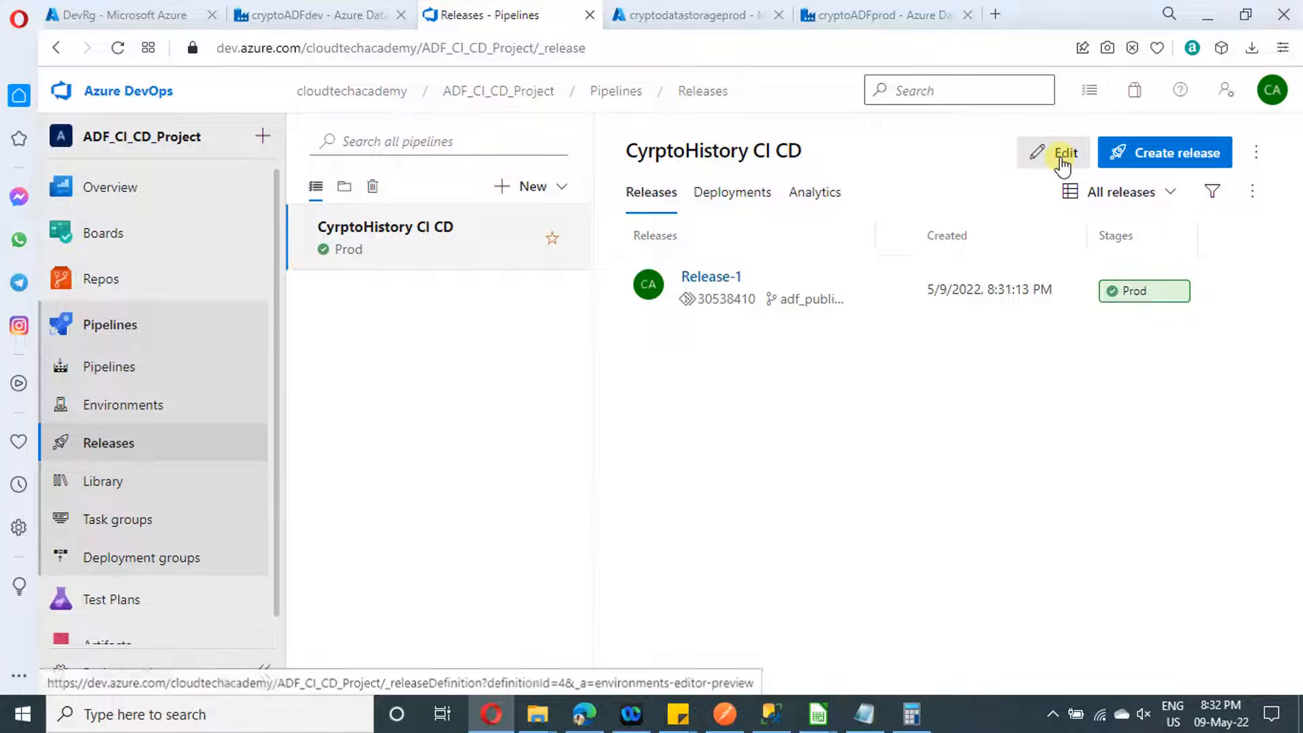
{"action": "left_click", "coordinate": [1056, 155]}
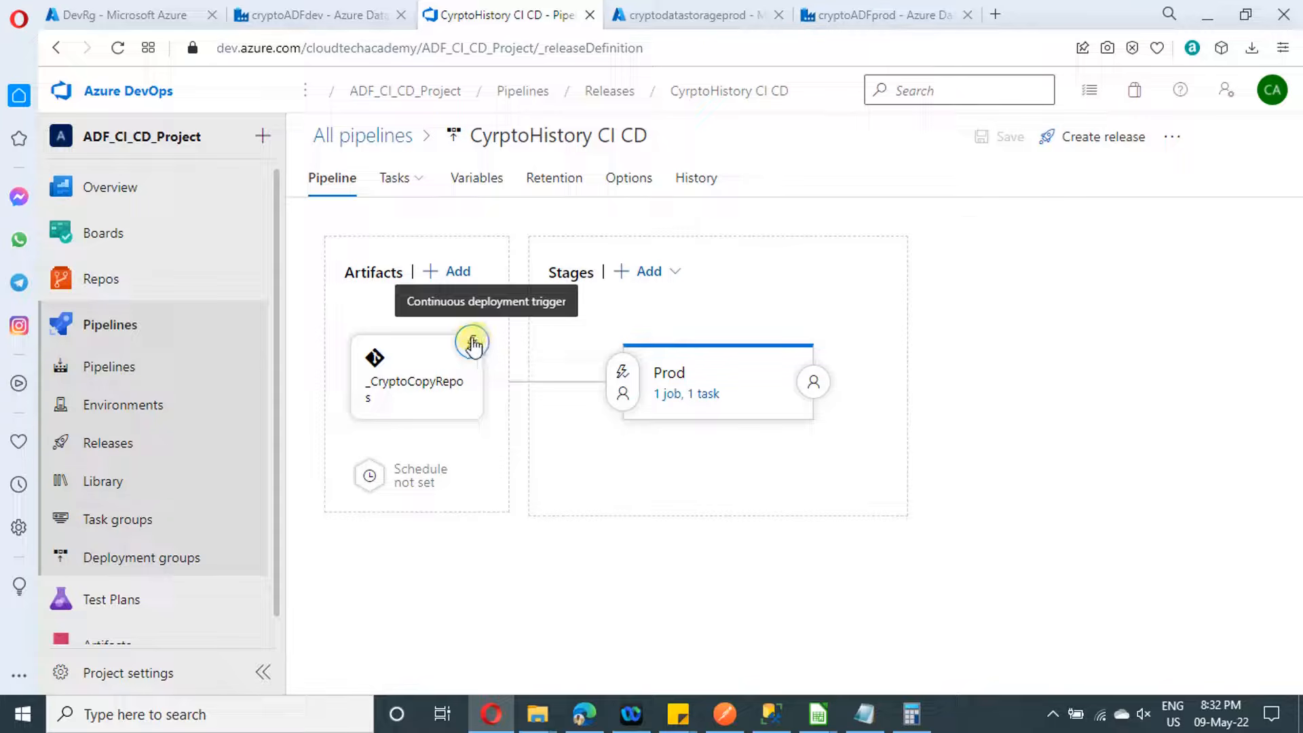
{"action": "left_click", "coordinate": [472, 343]}
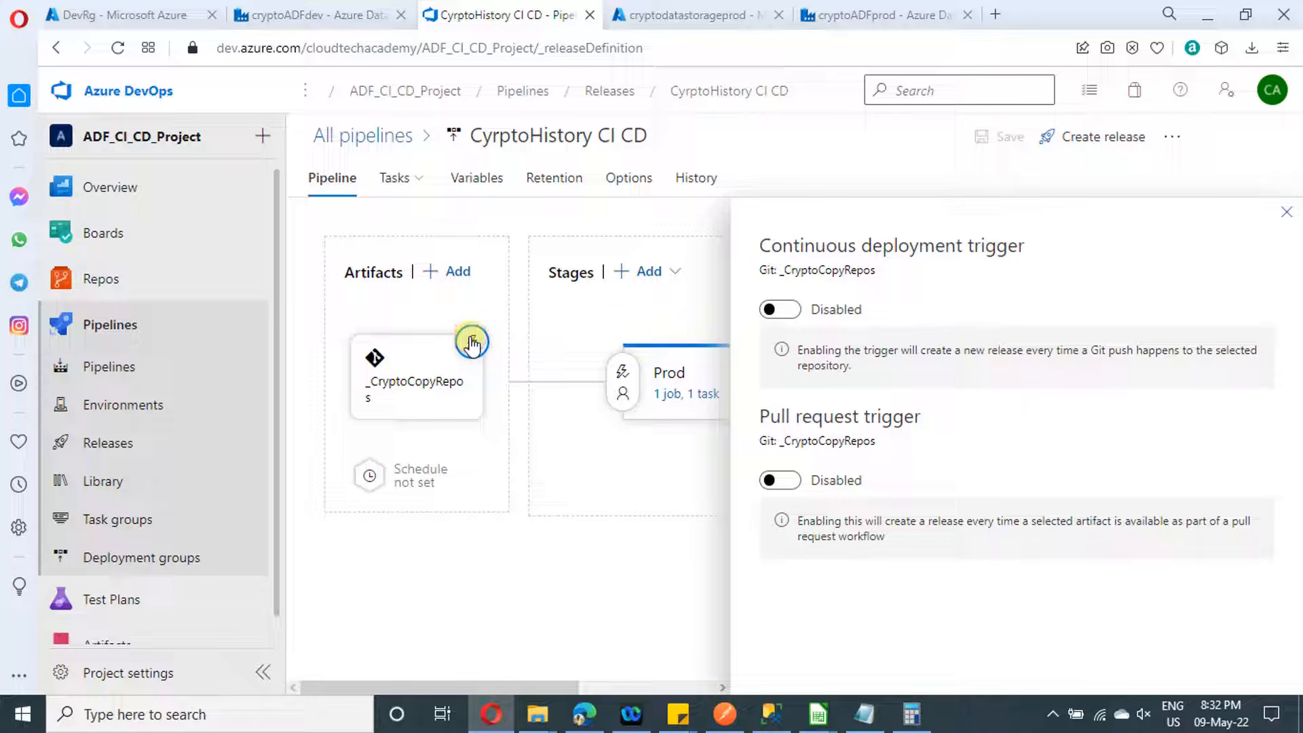
{"action": "left_click", "coordinate": [791, 311]}
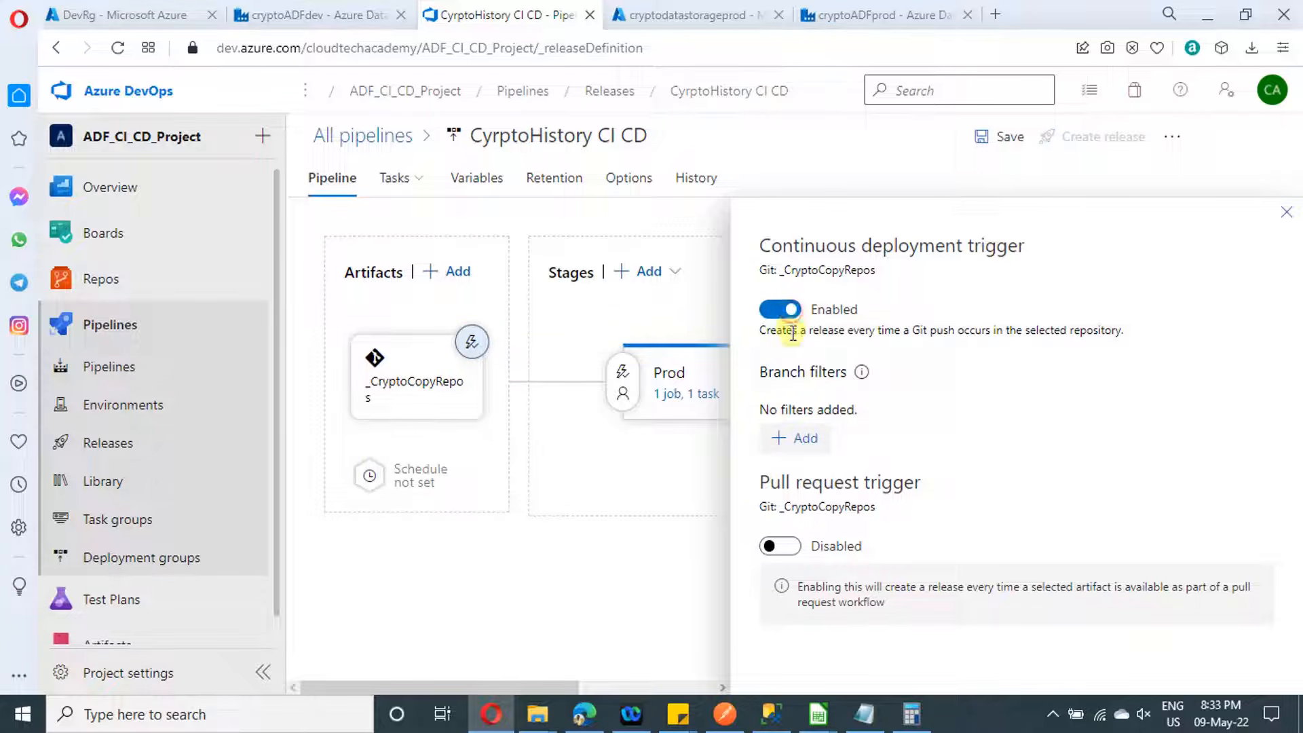
- Try adding an Include branch filter to the continuous deployment trigger, look at the available branches, and remove the filter
{"action": "left_click", "coordinate": [807, 441]}
{"action": "left_click", "coordinate": [947, 443]}
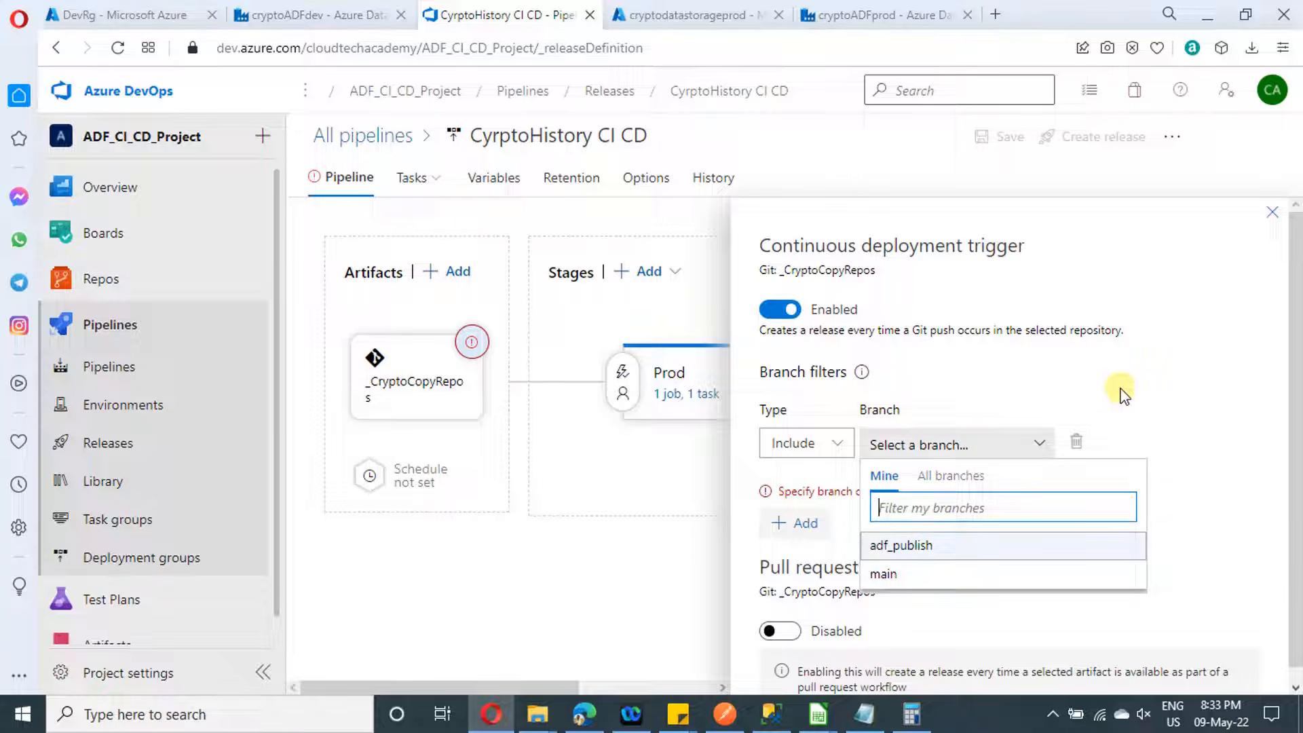
{"action": "left_click", "coordinate": [1076, 442]}
{"action": "left_click", "coordinate": [1077, 442]}
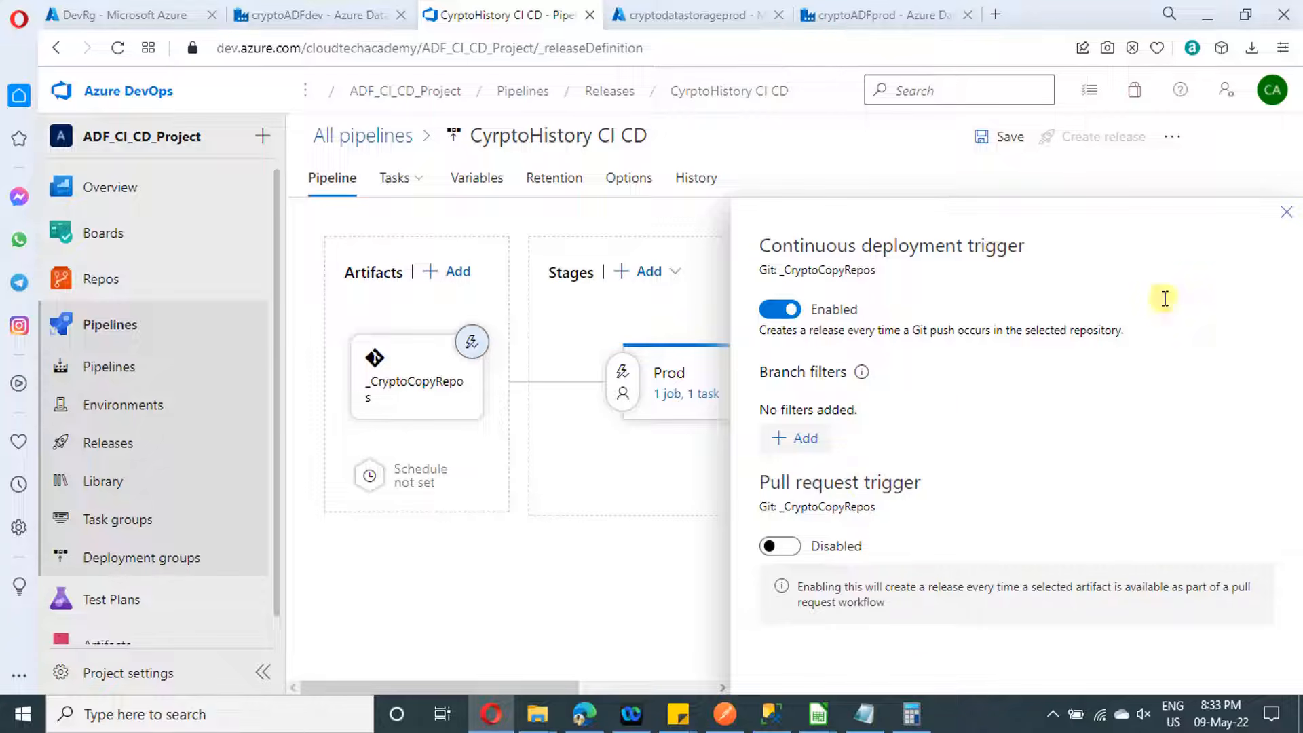
- Close the trigger settings and save the CyrptoHistory CI CD release pipeline without a comment
{"action": "left_click", "coordinate": [1286, 216]}
{"action": "left_click", "coordinate": [1015, 144]}
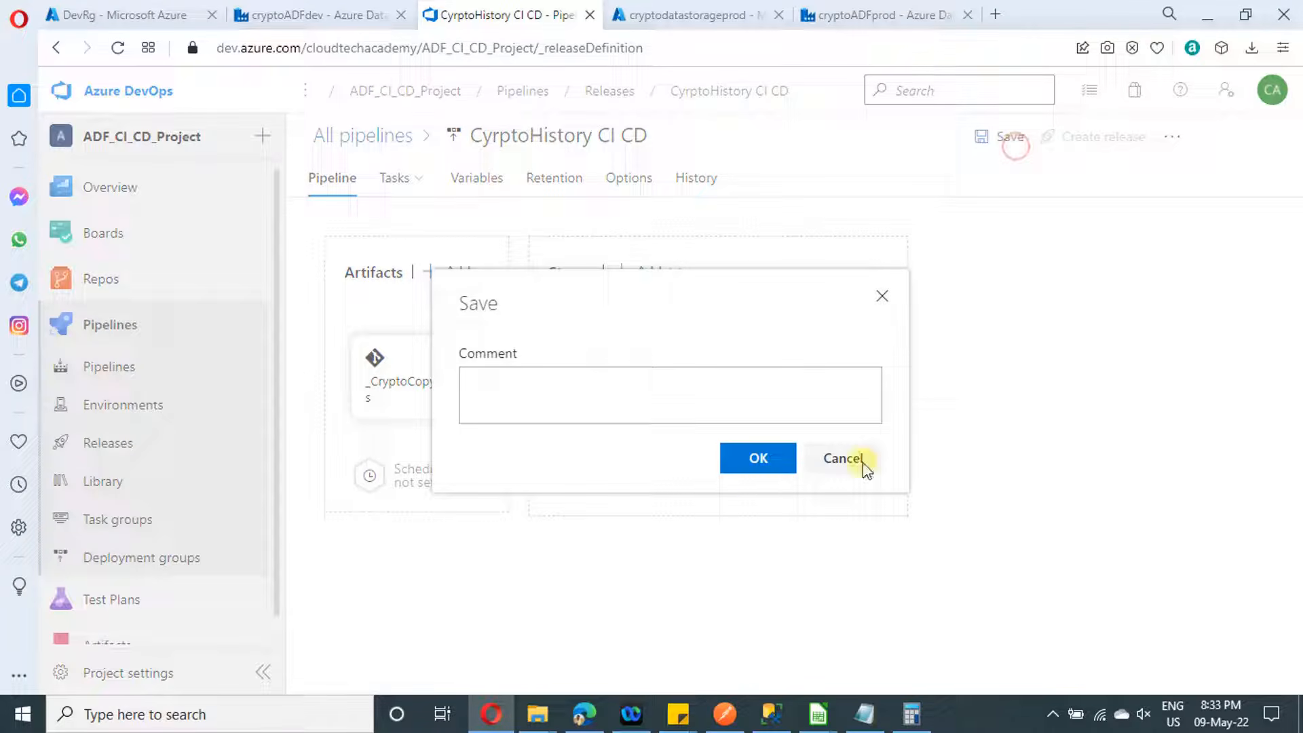
{"action": "left_click", "coordinate": [762, 460]}
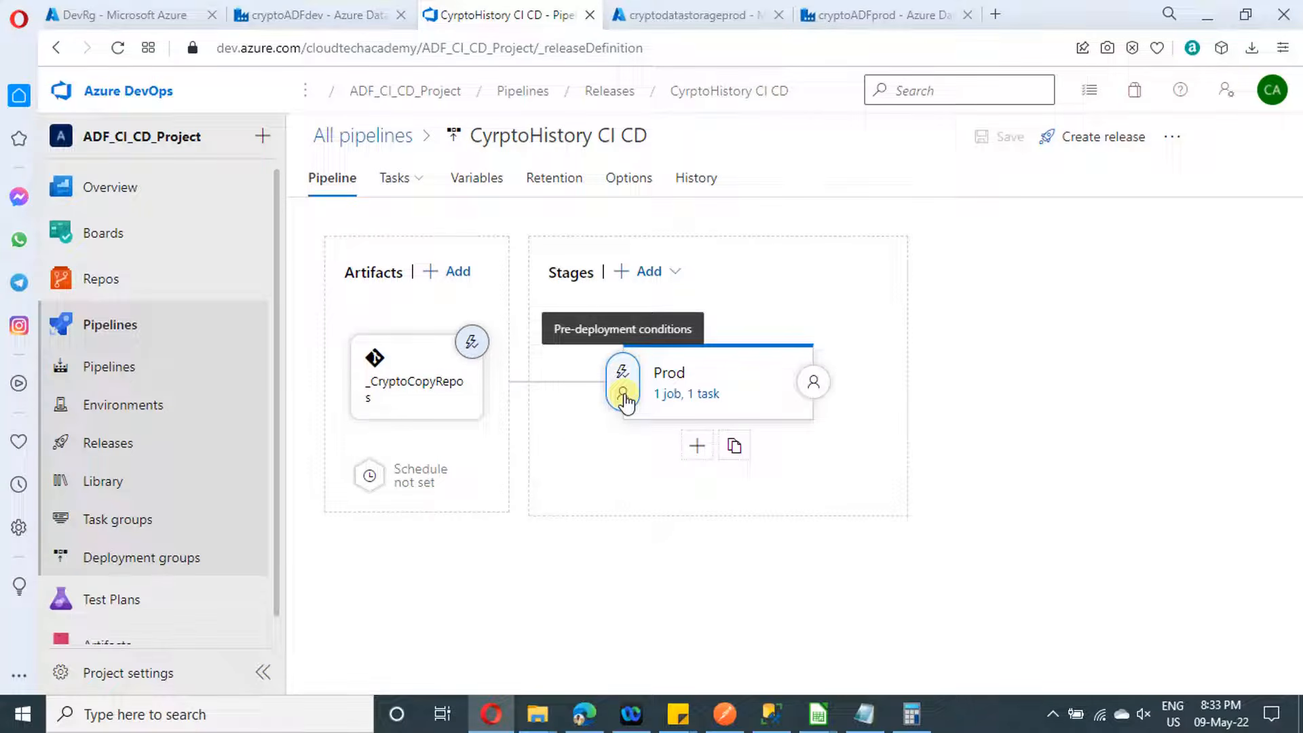
- Enable pre-deployment approvals in the Prod stage's pre-deployment conditions and add the account's own user as approver
{"action": "left_click", "coordinate": [623, 400]}
{"action": "scroll", "coordinate": [863, 448], "scroll_direction": "down", "scroll_amount": 4}
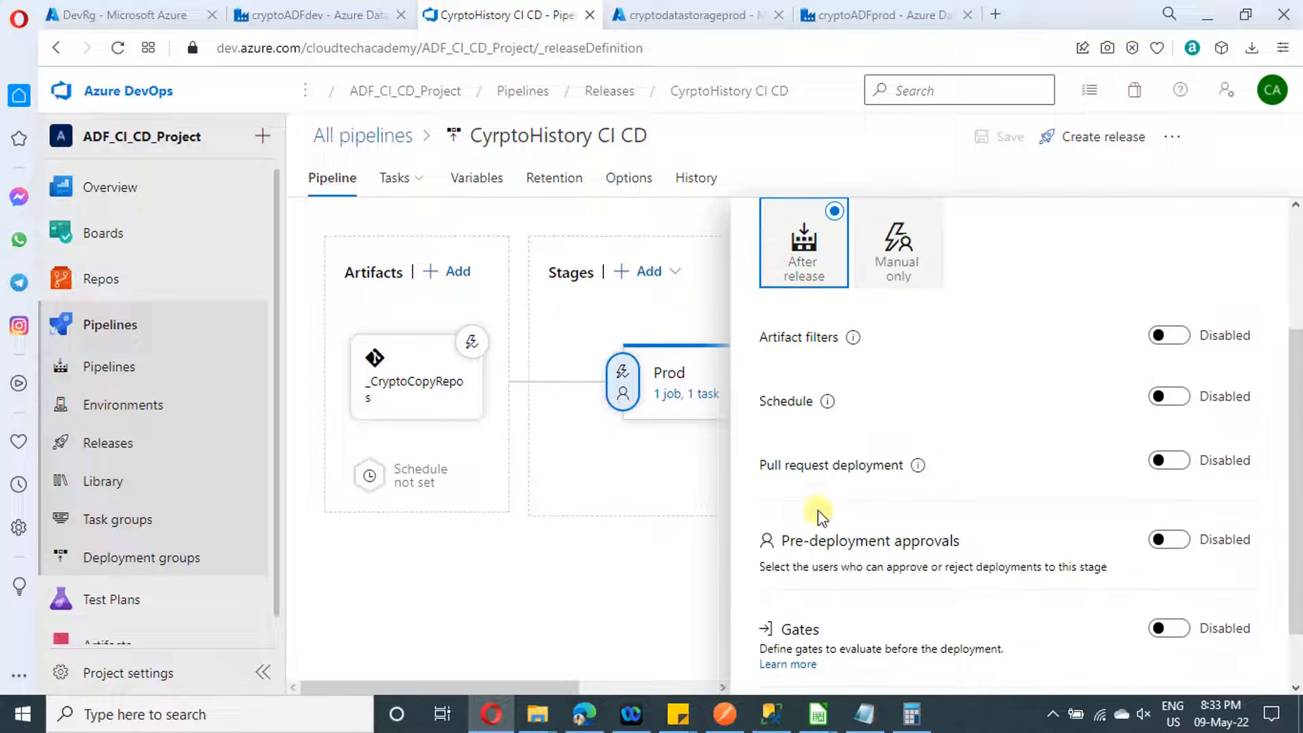
{"action": "left_click", "coordinate": [1180, 475]}
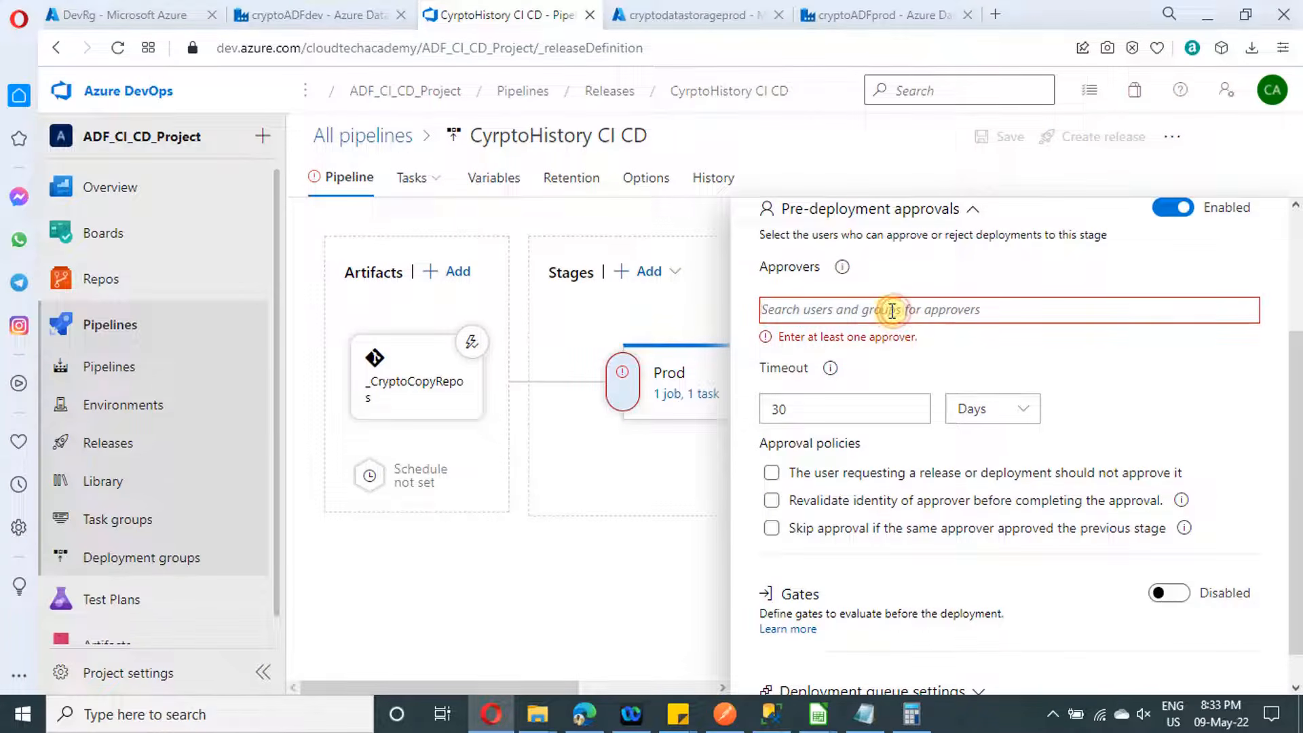
{"action": "left_click", "coordinate": [892, 311]}
{"action": "type", "text": "r"}
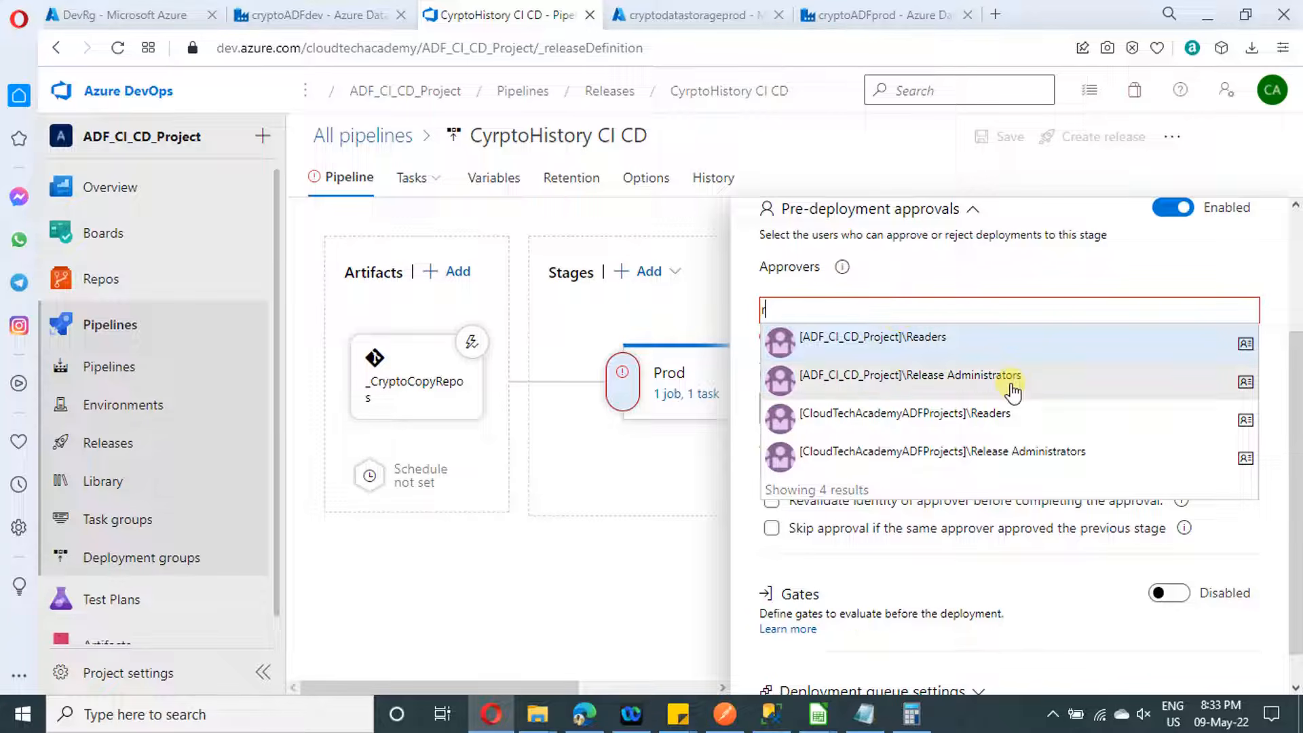
{"action": "key", "text": "BackSpace"}
{"action": "type", "text": "cl"}
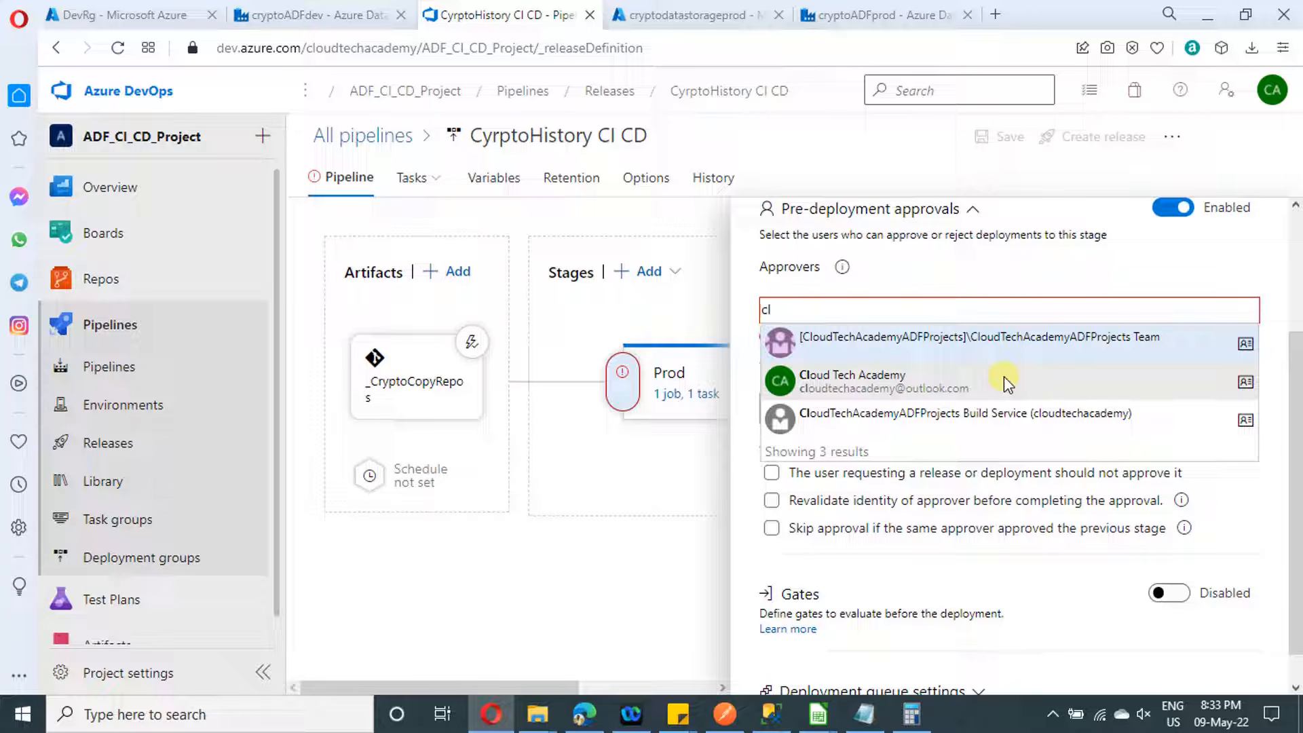
{"action": "left_click", "coordinate": [1003, 376]}
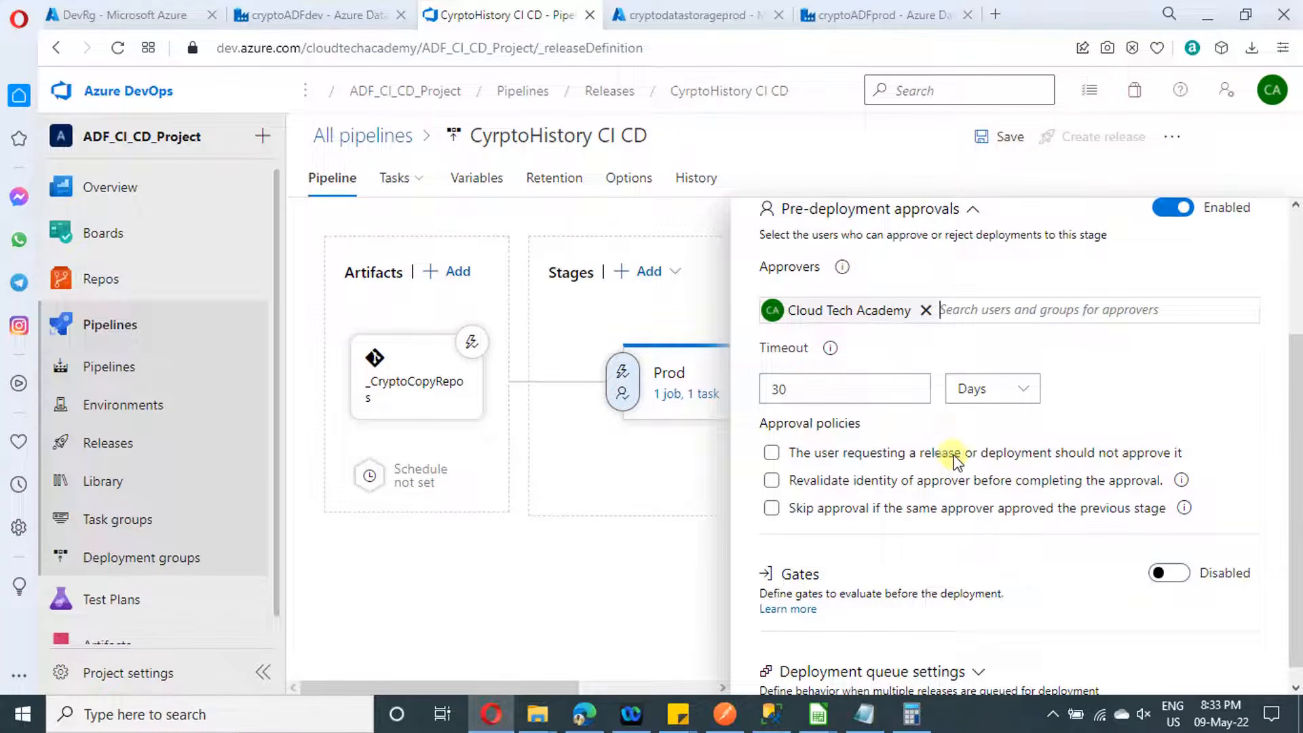
- Disable the Prod stage's pre-deployment approvals and close the pre-deployment conditions
{"action": "scroll", "coordinate": [1153, 435], "scroll_direction": "up", "scroll_amount": 2}
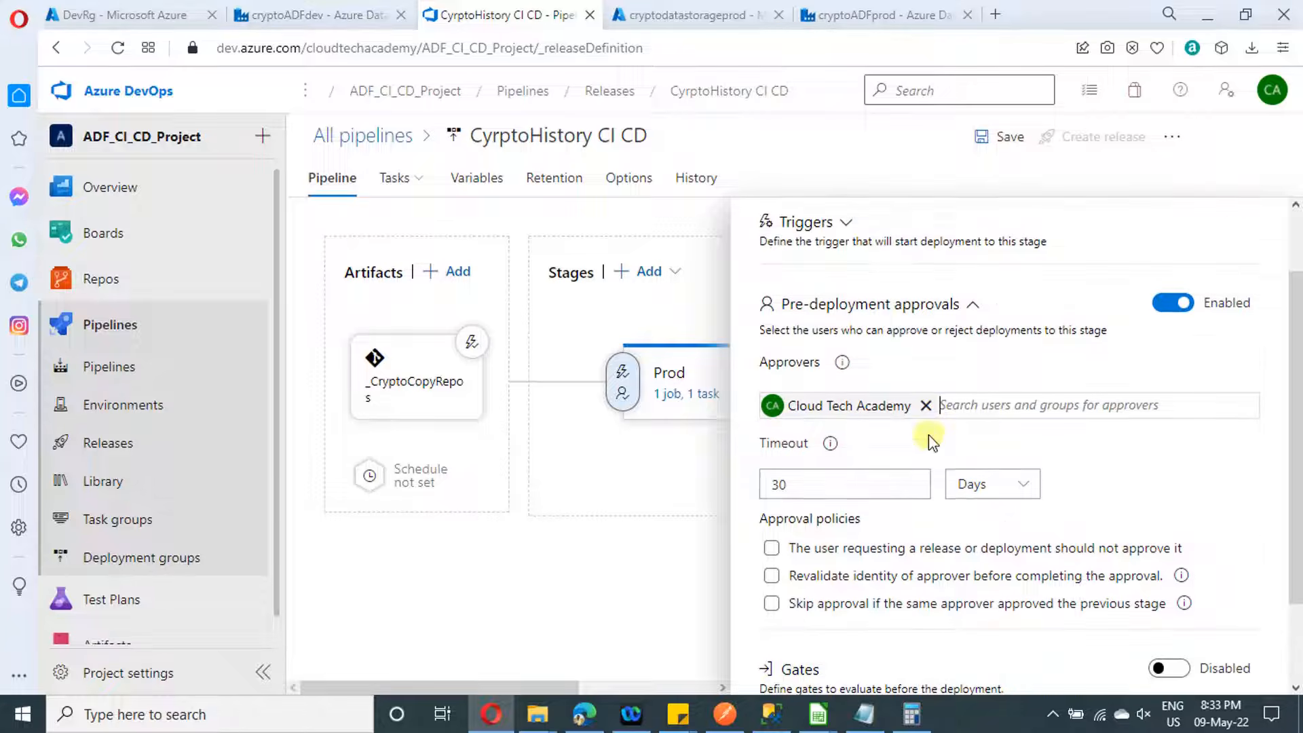
{"action": "left_click", "coordinate": [1178, 304]}
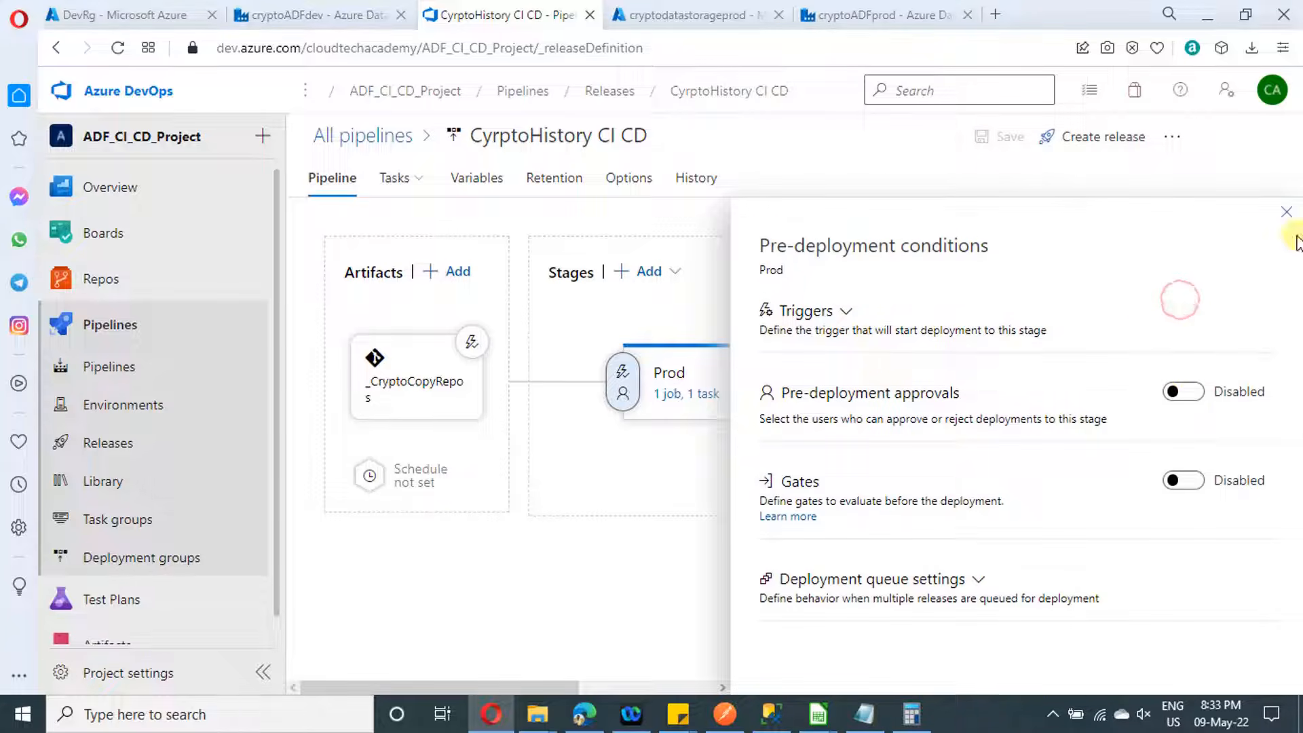
{"action": "left_click", "coordinate": [1286, 219]}
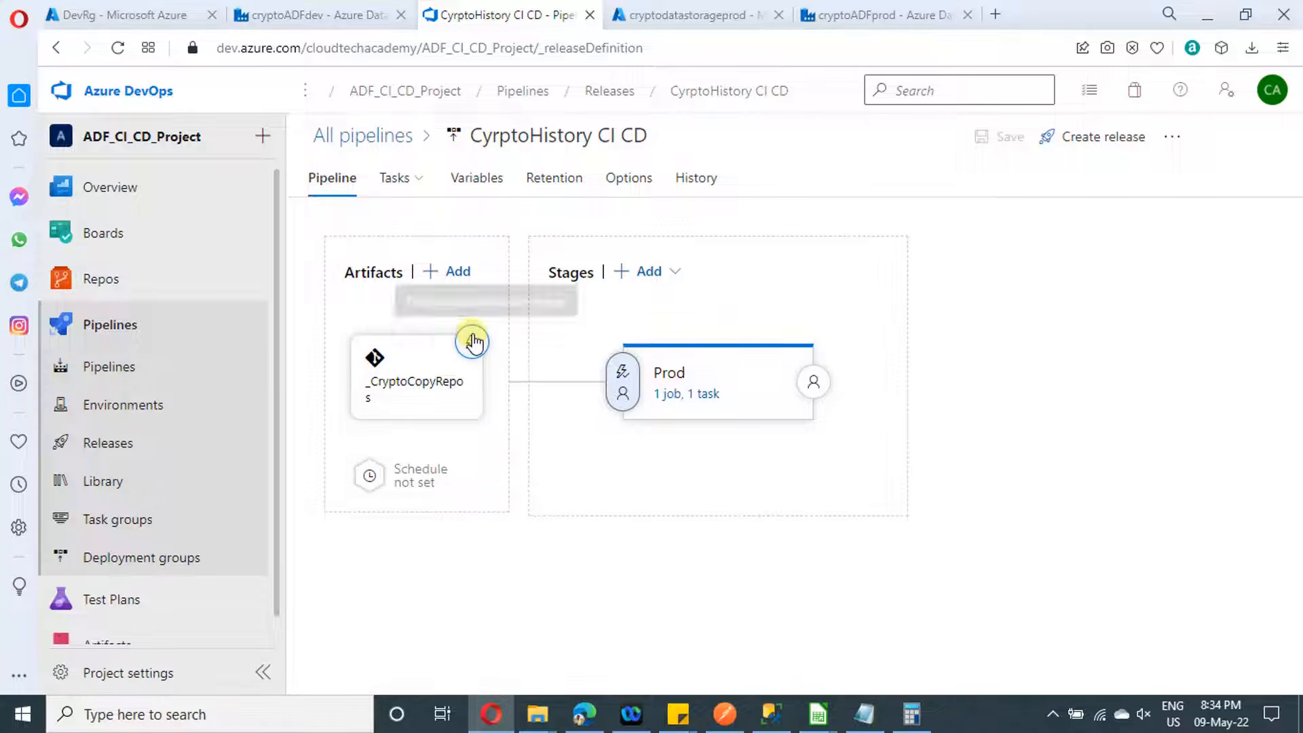
- Leave the release pipeline editor and open the CopyAPItoBlob pipeline for authoring in the cryptoADFdev data factory
{"action": "left_click", "coordinate": [374, 140]}
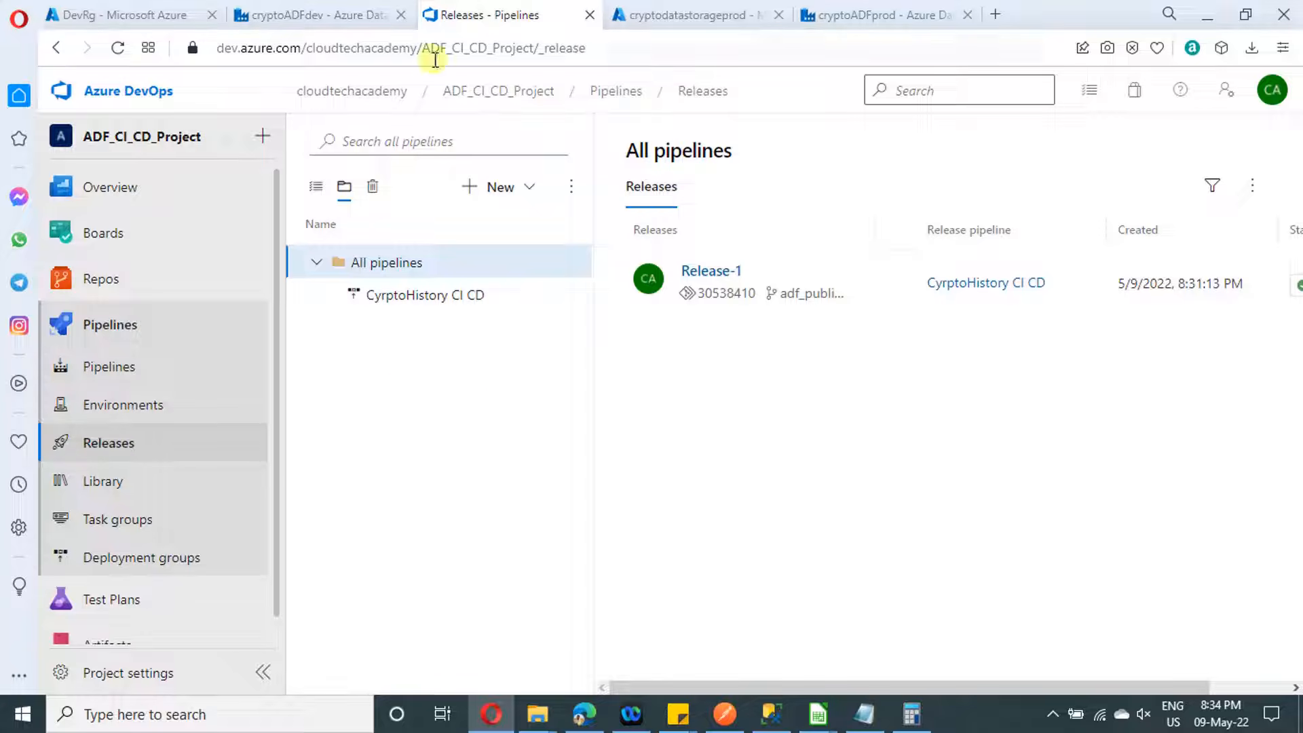
{"action": "left_click", "coordinate": [303, 16]}
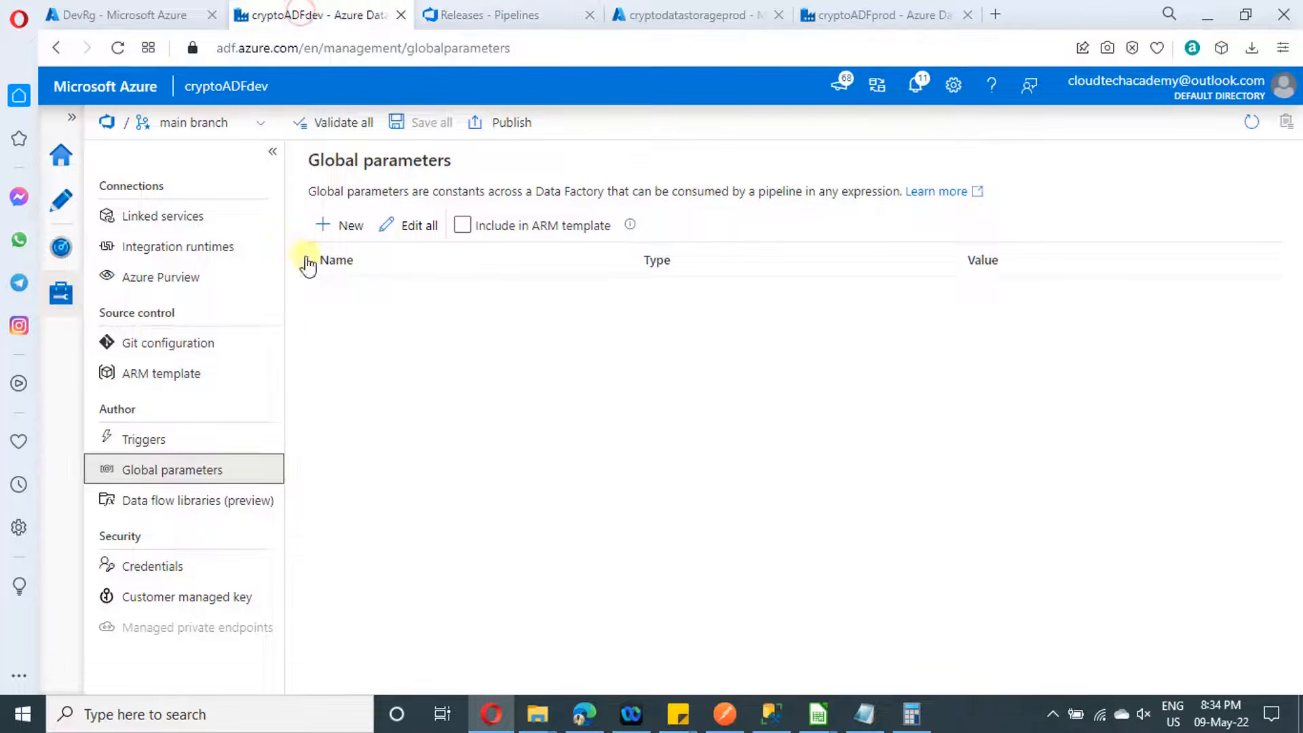
{"action": "left_click", "coordinate": [64, 204]}
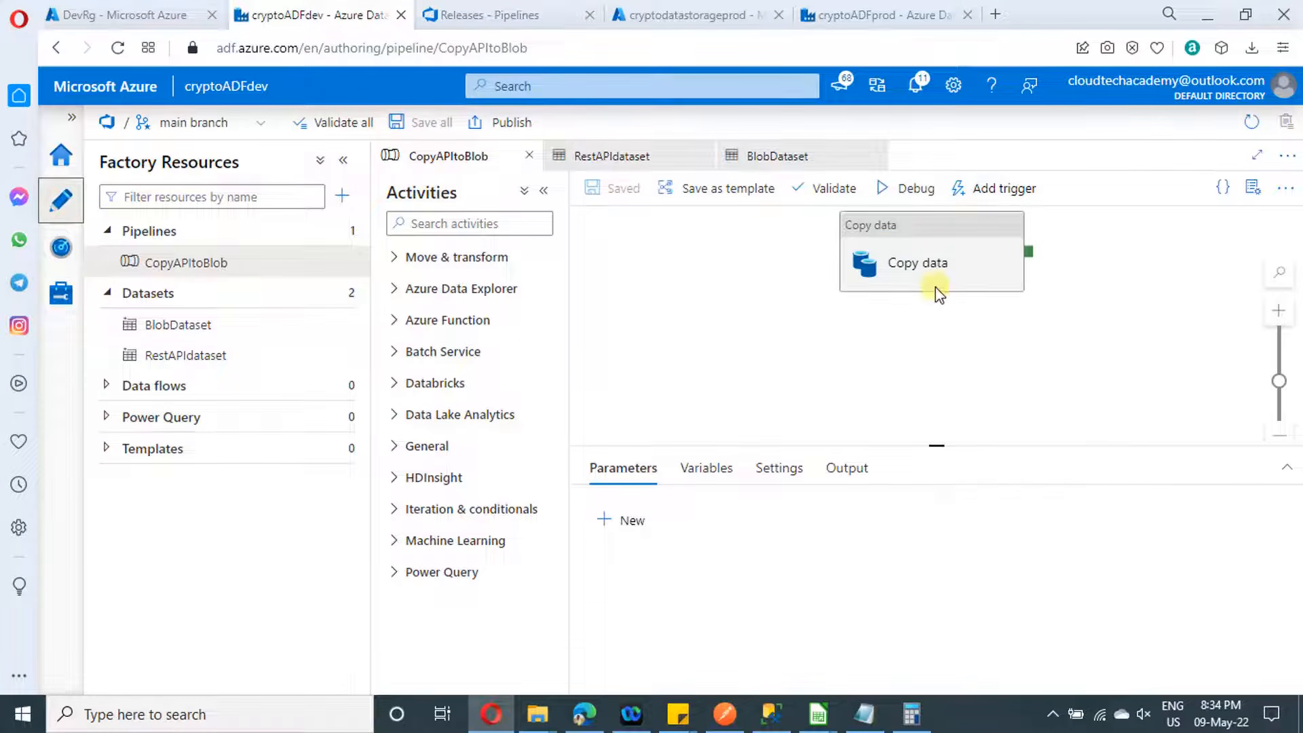
{"action": "left_click", "coordinate": [887, 325]}
- Add a Wait activity beside Copy data in the CopyAPItoBlob pipeline and connect Copy data's success output to it
{"action": "left_click", "coordinate": [463, 226]}
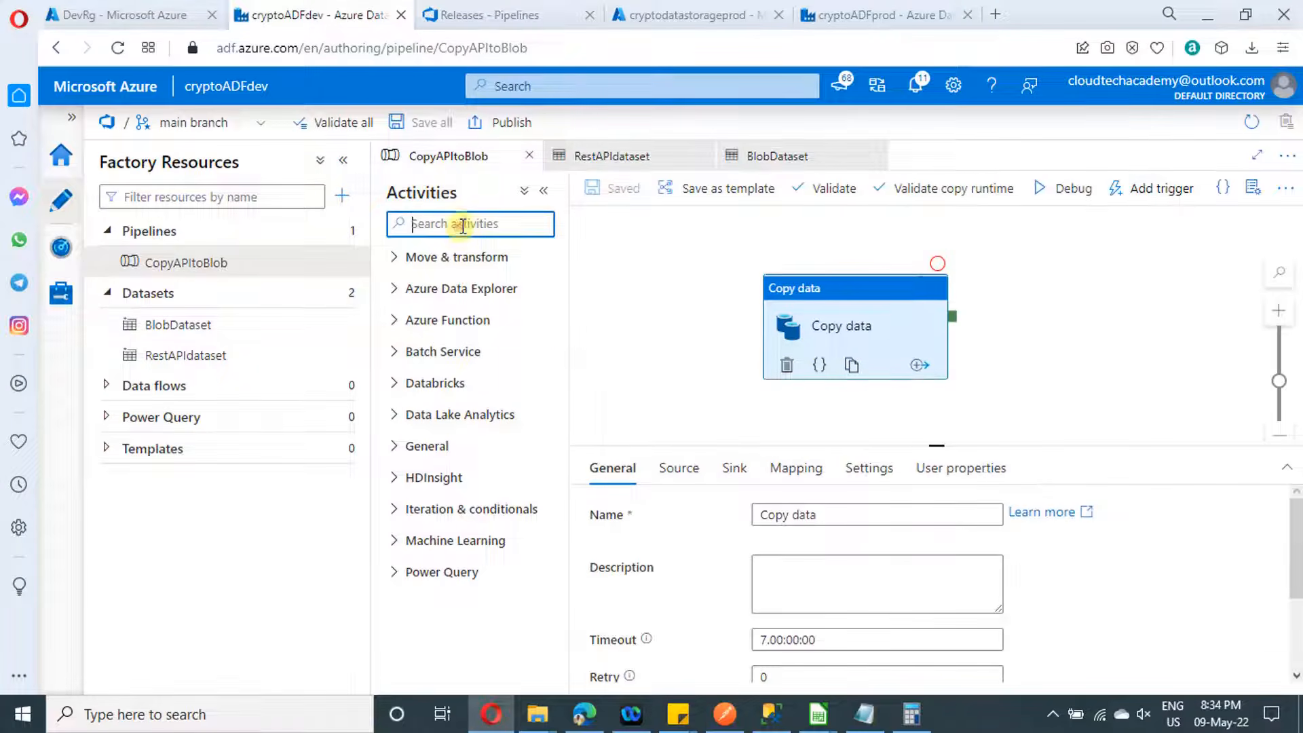
{"action": "left_click", "coordinate": [415, 257]}
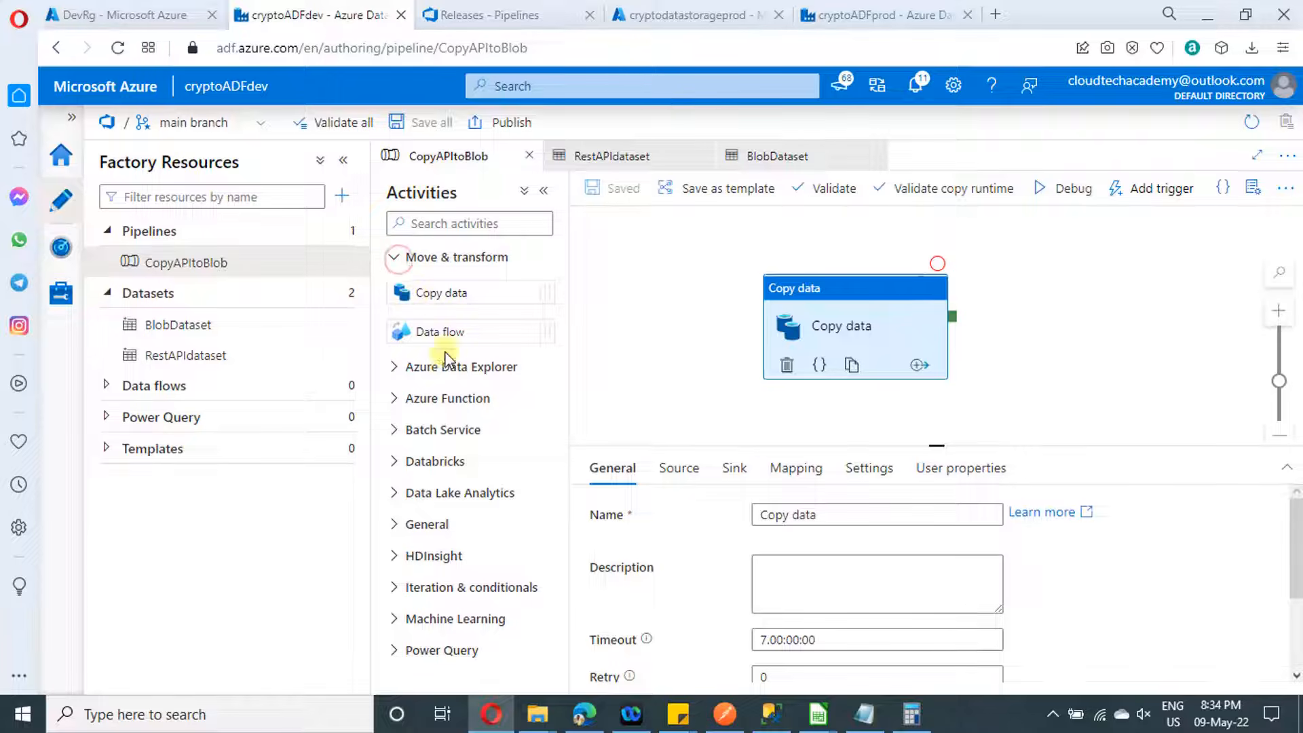
{"action": "left_click", "coordinate": [456, 224]}
{"action": "type", "text": "wai"}
{"action": "left_click_drag", "start_coordinate": [452, 294], "coordinate": [1051, 302]}
{"action": "left_click", "coordinate": [952, 323]}
{"action": "left_click_drag", "start_coordinate": [953, 326], "coordinate": [1011, 324]}
{"action": "left_click", "coordinate": [682, 326]}
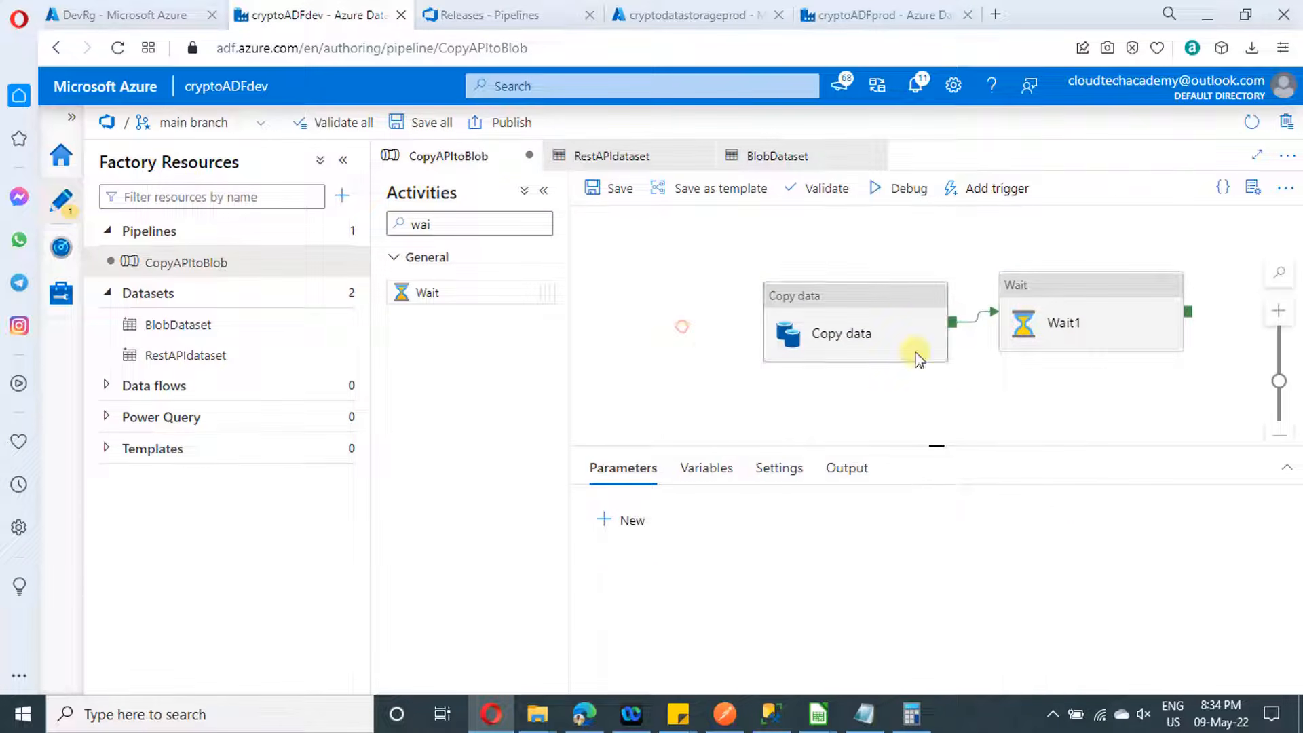
- Review the Wait activity's settings, keep the wait time at 1 second, and save the CopyAPItoBlob pipeline
{"action": "left_click", "coordinate": [1059, 324]}
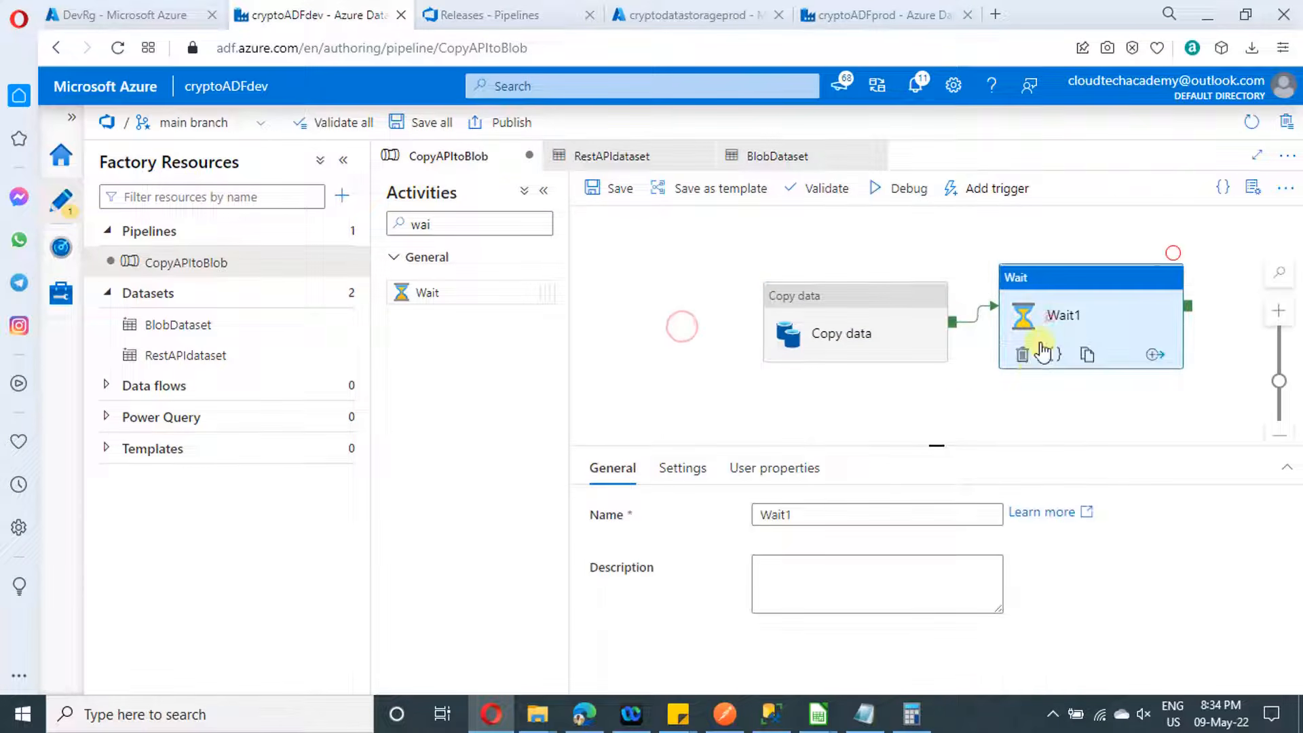
{"action": "left_click", "coordinate": [684, 468]}
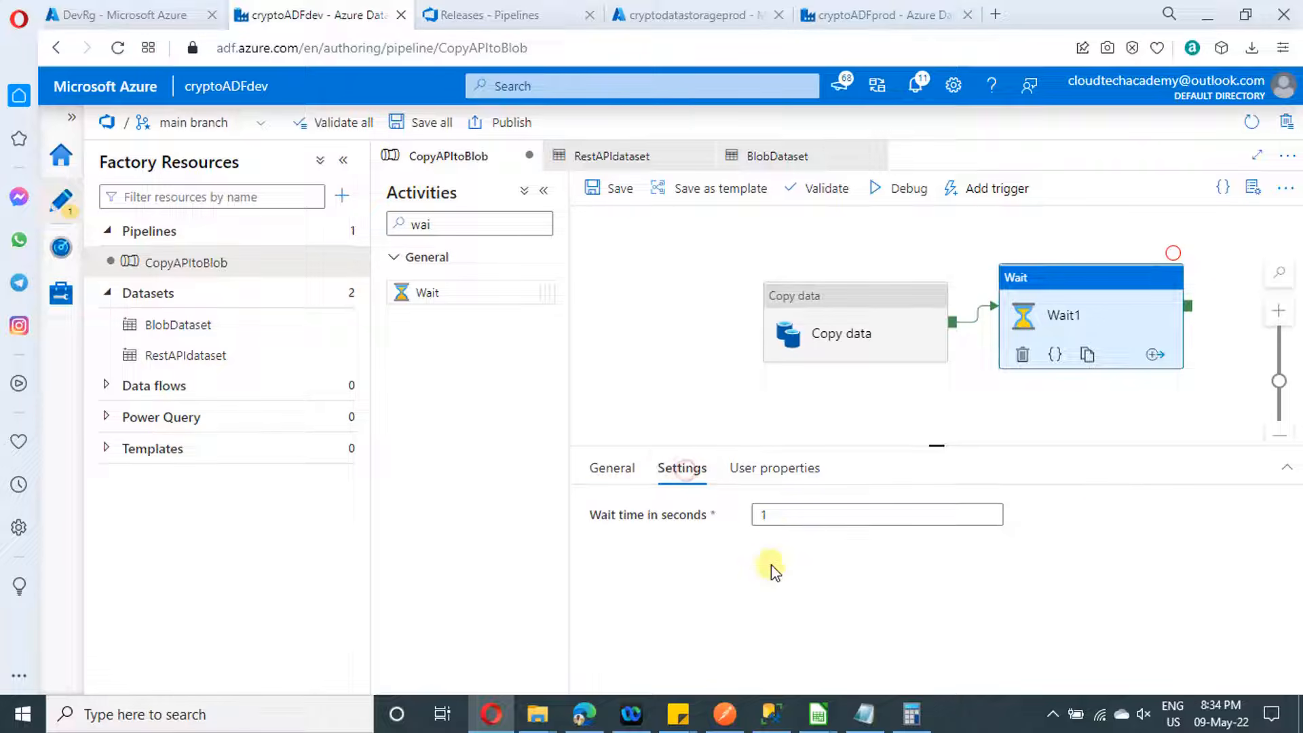
{"action": "left_click", "coordinate": [668, 312]}
{"action": "left_click", "coordinate": [611, 188]}
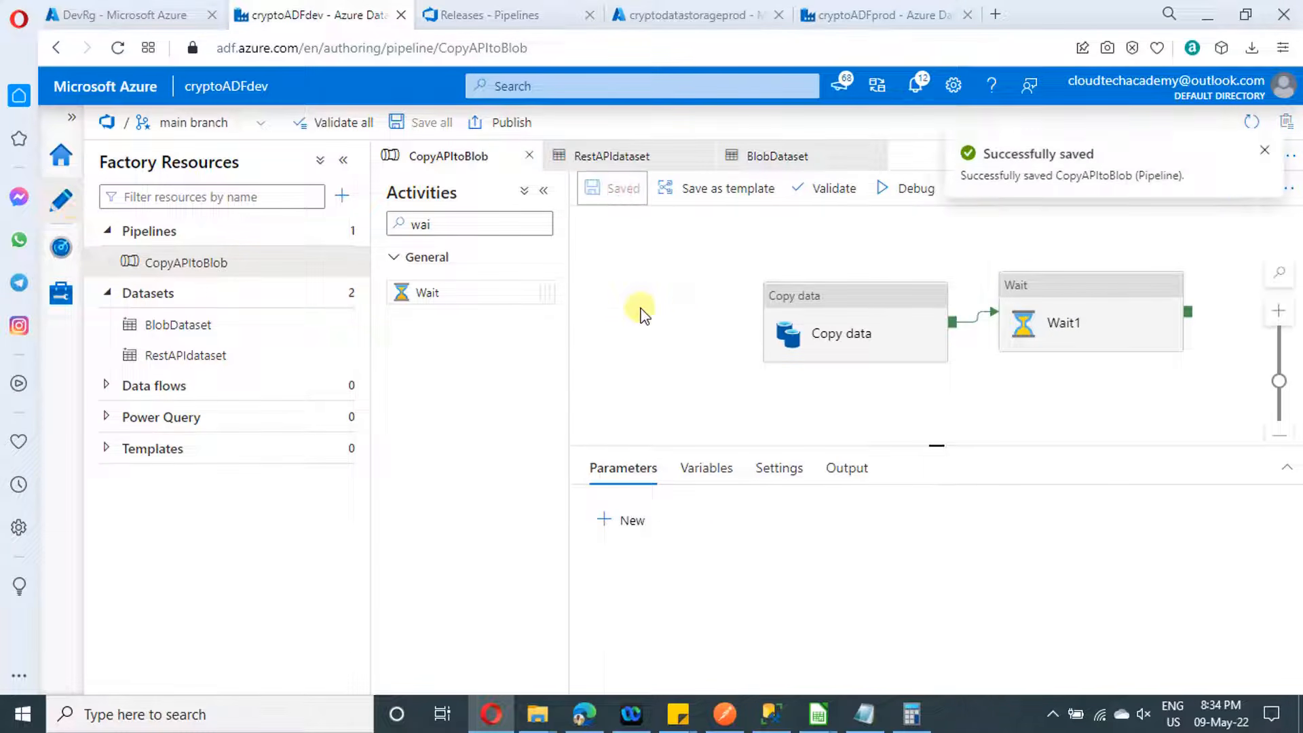
- Publish the edited CopyAPItoBlob pipeline from the main branch and check the publishing notifications
{"action": "left_click", "coordinate": [491, 123]}
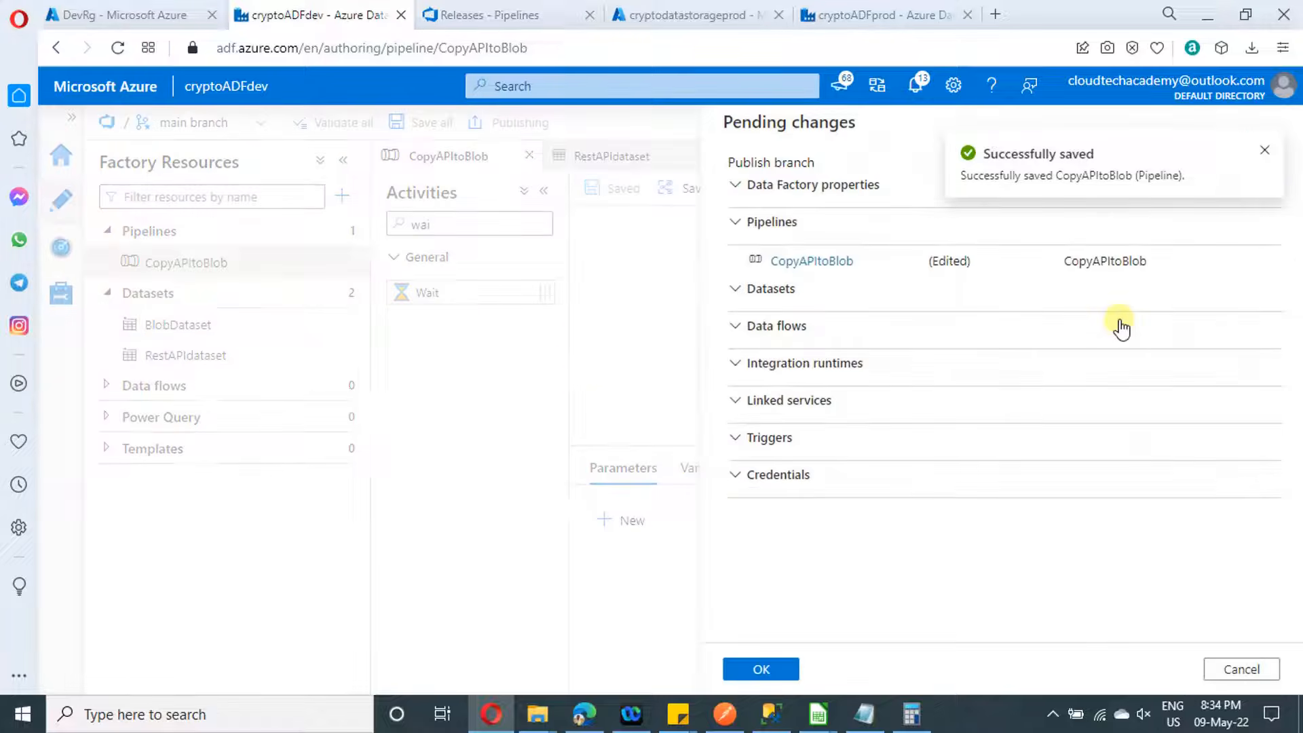
{"action": "left_click", "coordinate": [767, 669]}
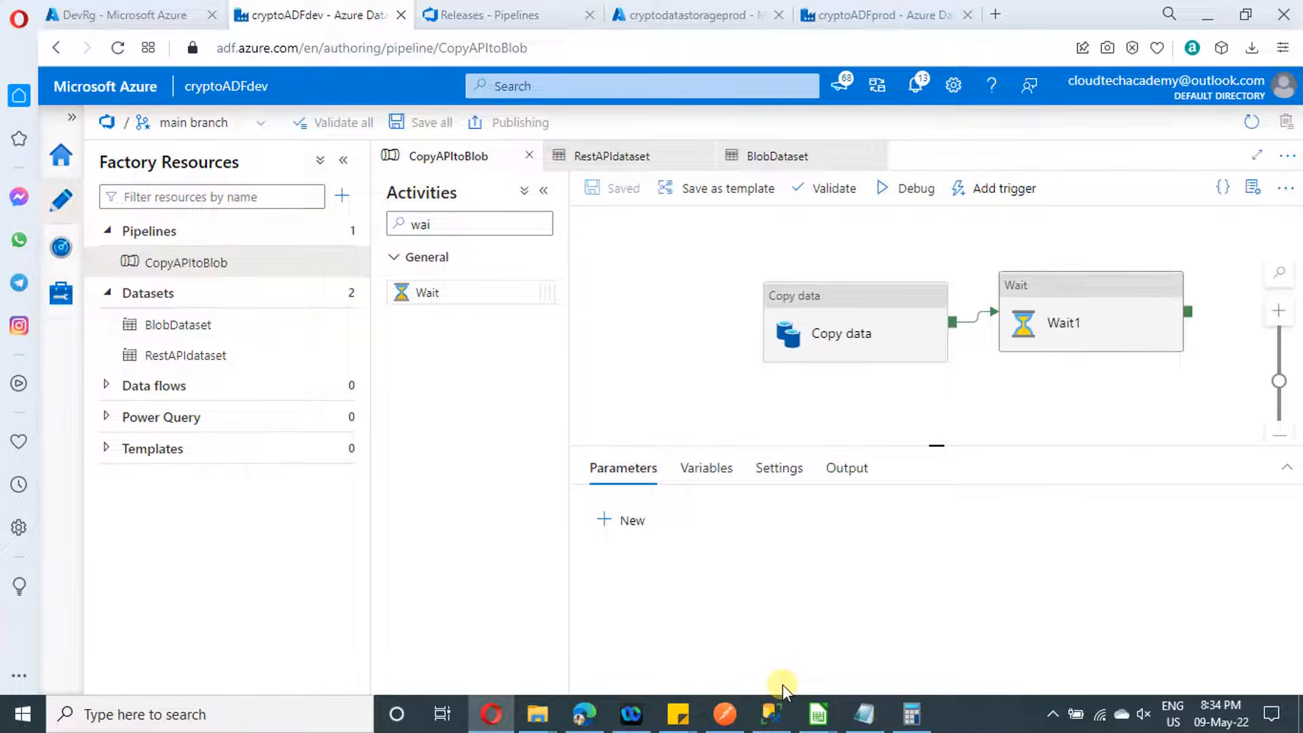
{"action": "left_click", "coordinate": [915, 85]}
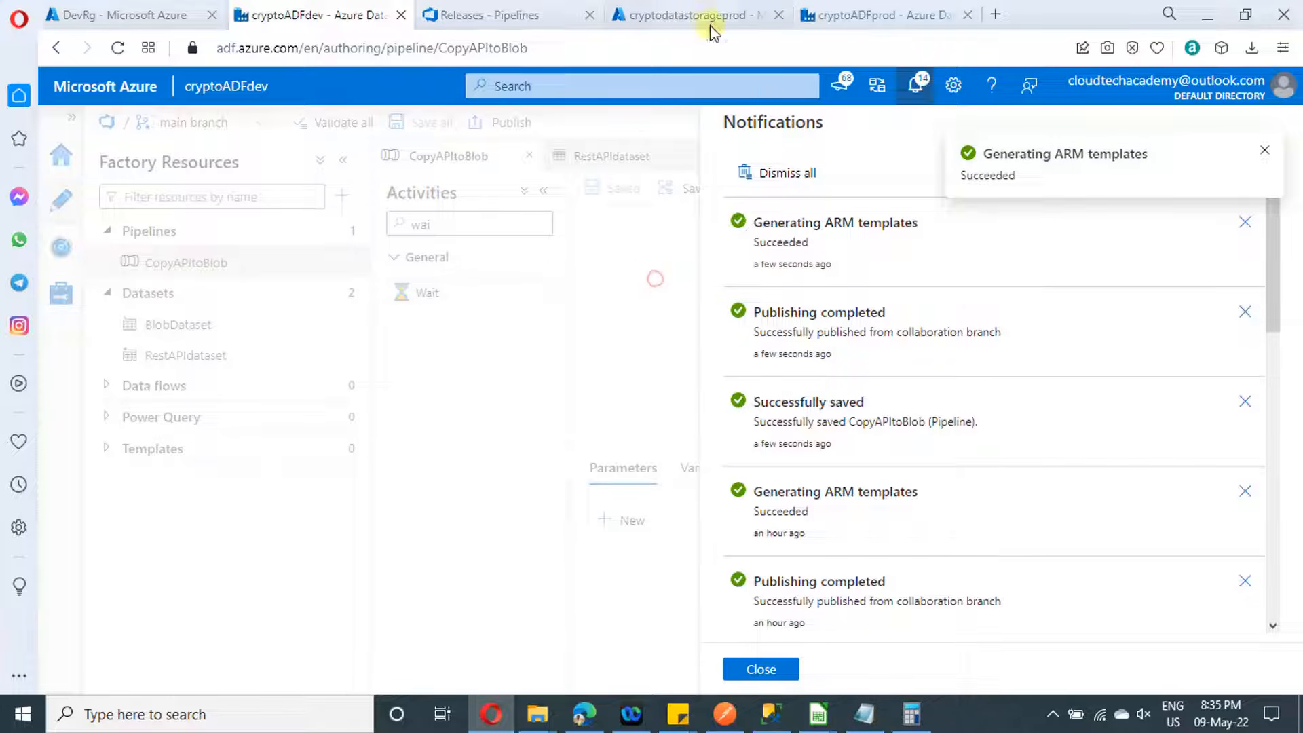
- Inspect the commit history of the adf_publish branch in the CryptoCopyRepos repository in Azure DevOps
{"action": "left_click", "coordinate": [497, 14]}
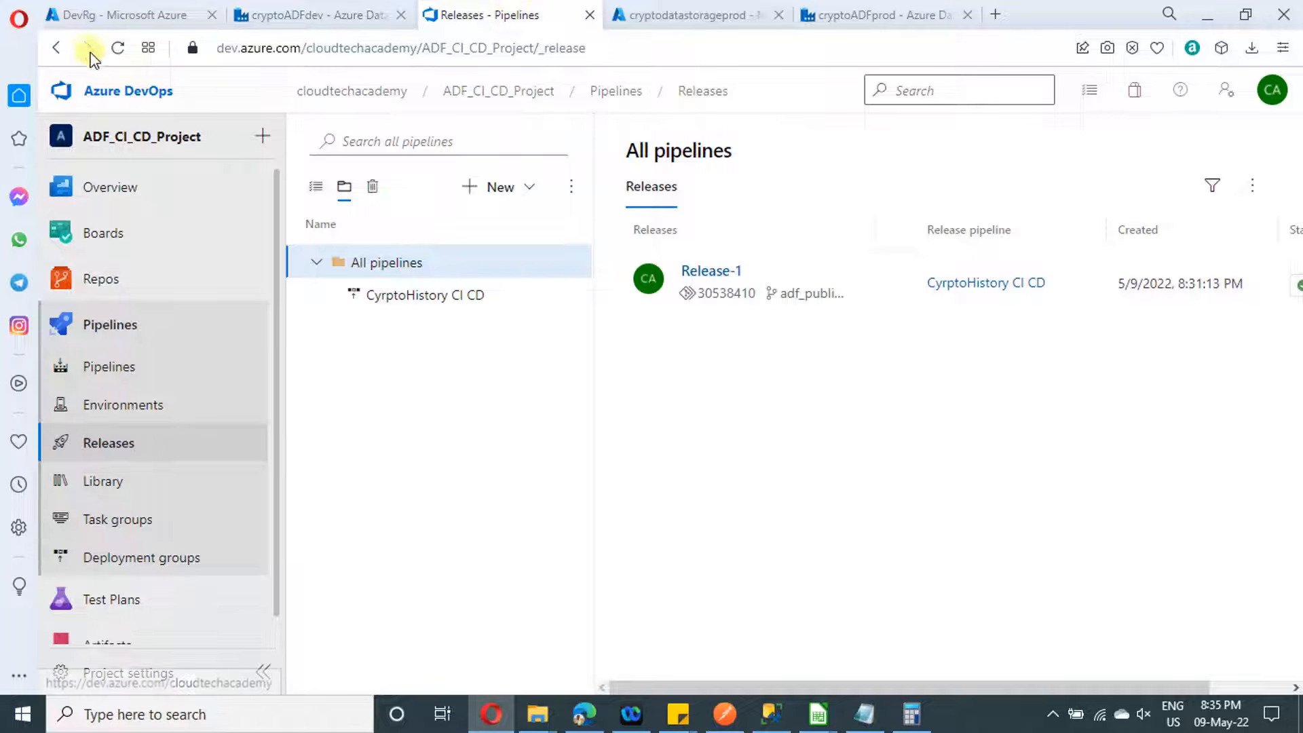
{"action": "left_click", "coordinate": [144, 282]}
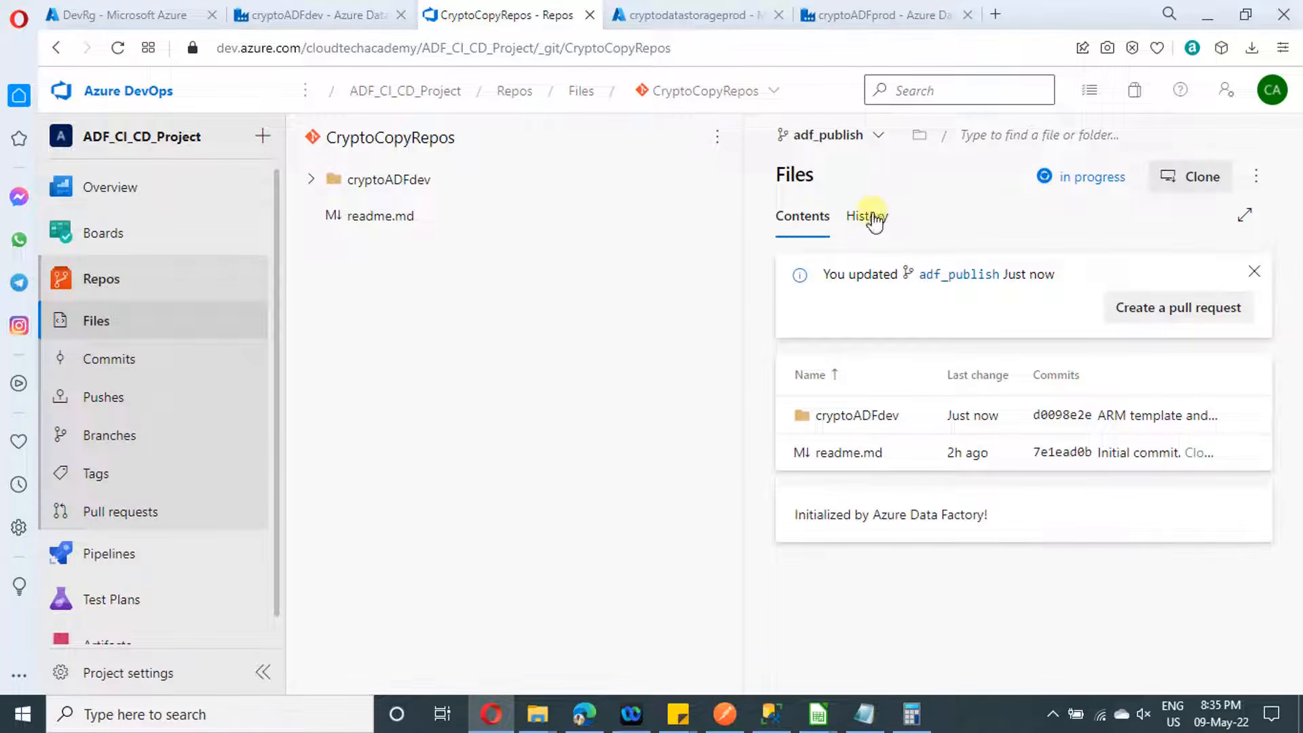
{"action": "left_click", "coordinate": [874, 217]}
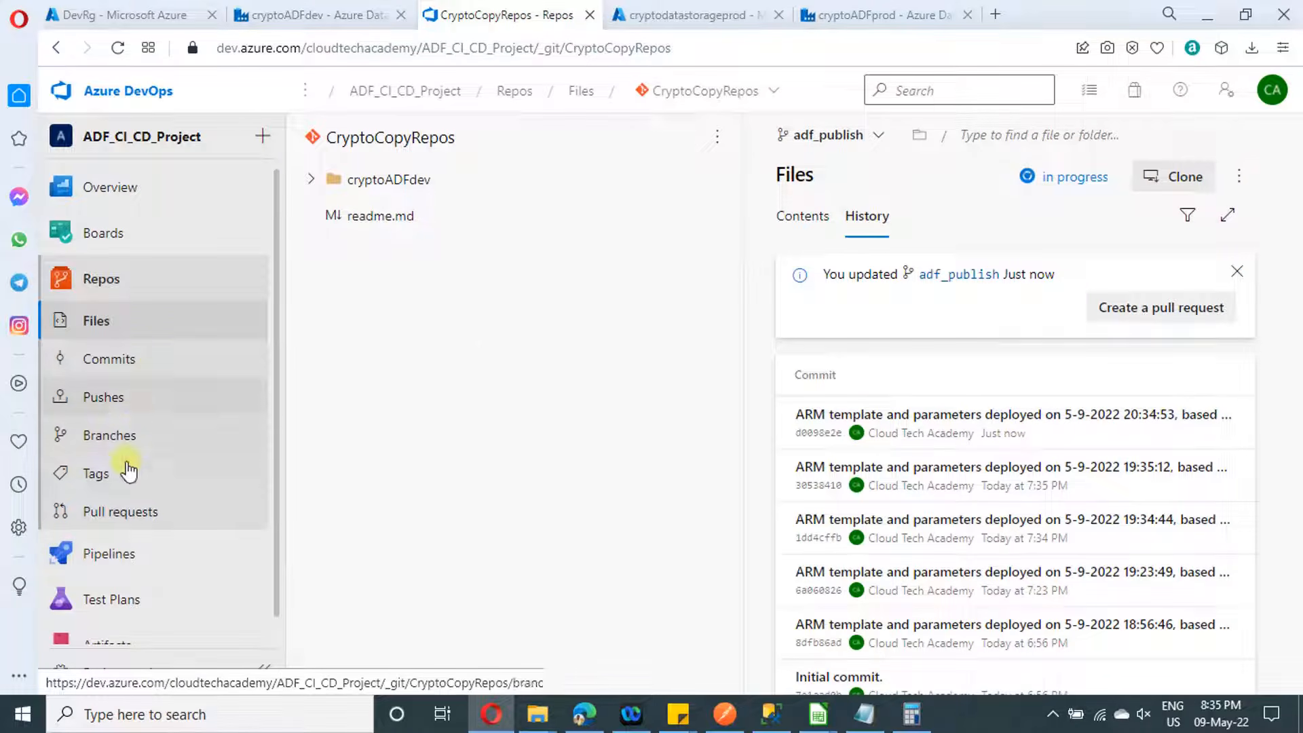
- Check the CyrptoHistory CI CD releases in Azure DevOps, then reload cryptoADFprod and inspect its CopyAPItoBlob pipeline
{"action": "left_click", "coordinate": [108, 553]}
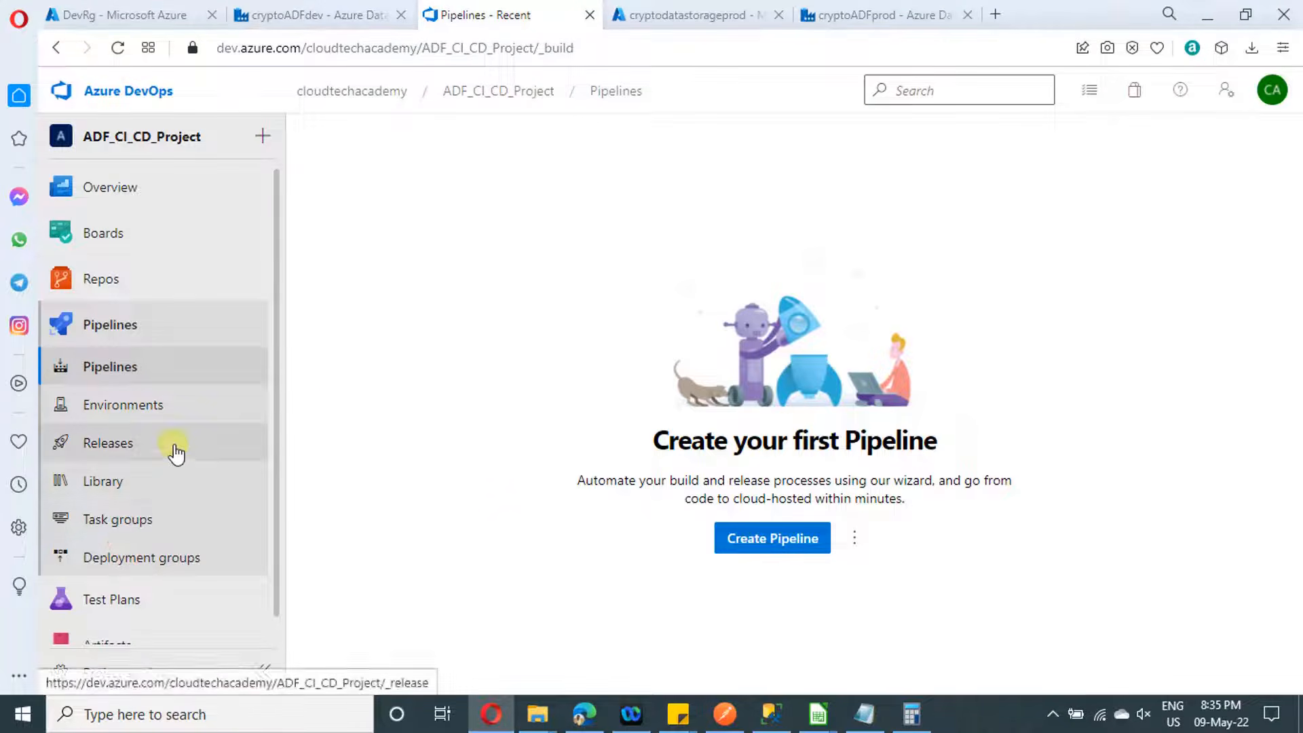
{"action": "left_click", "coordinate": [161, 443]}
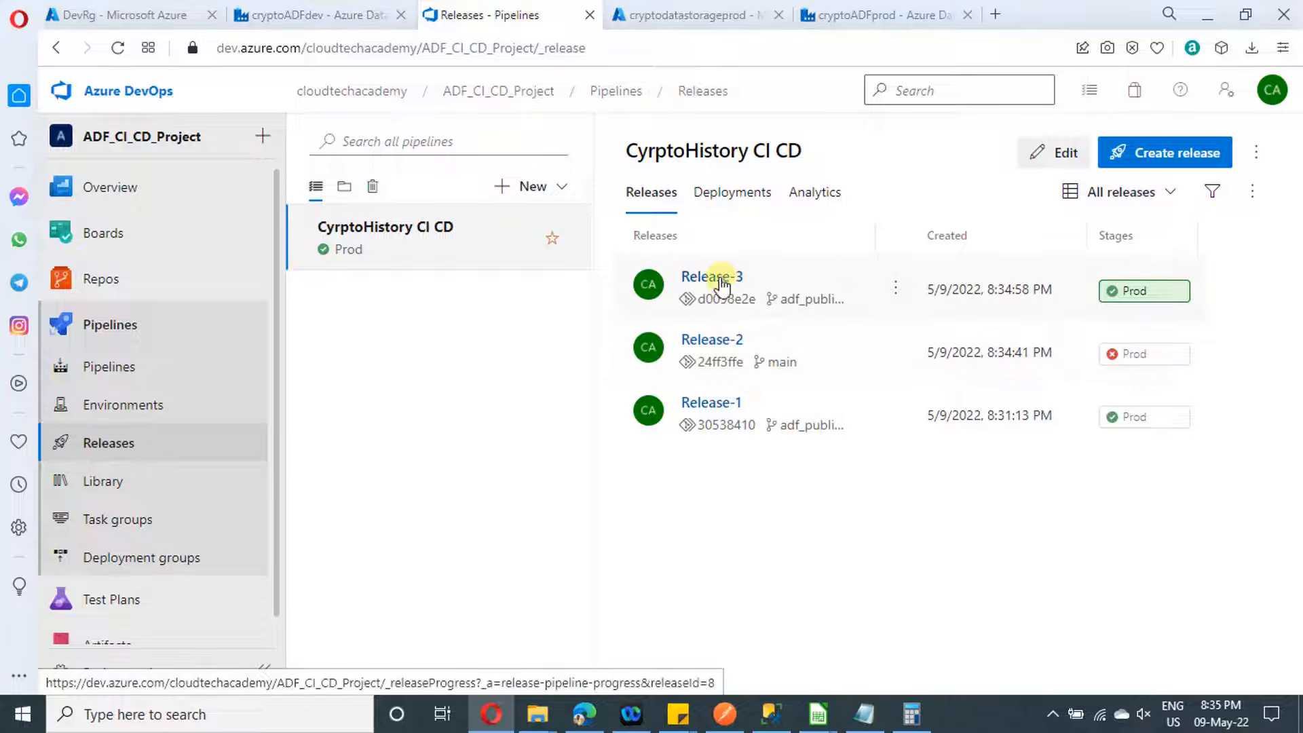
{"action": "left_click", "coordinate": [829, 8]}
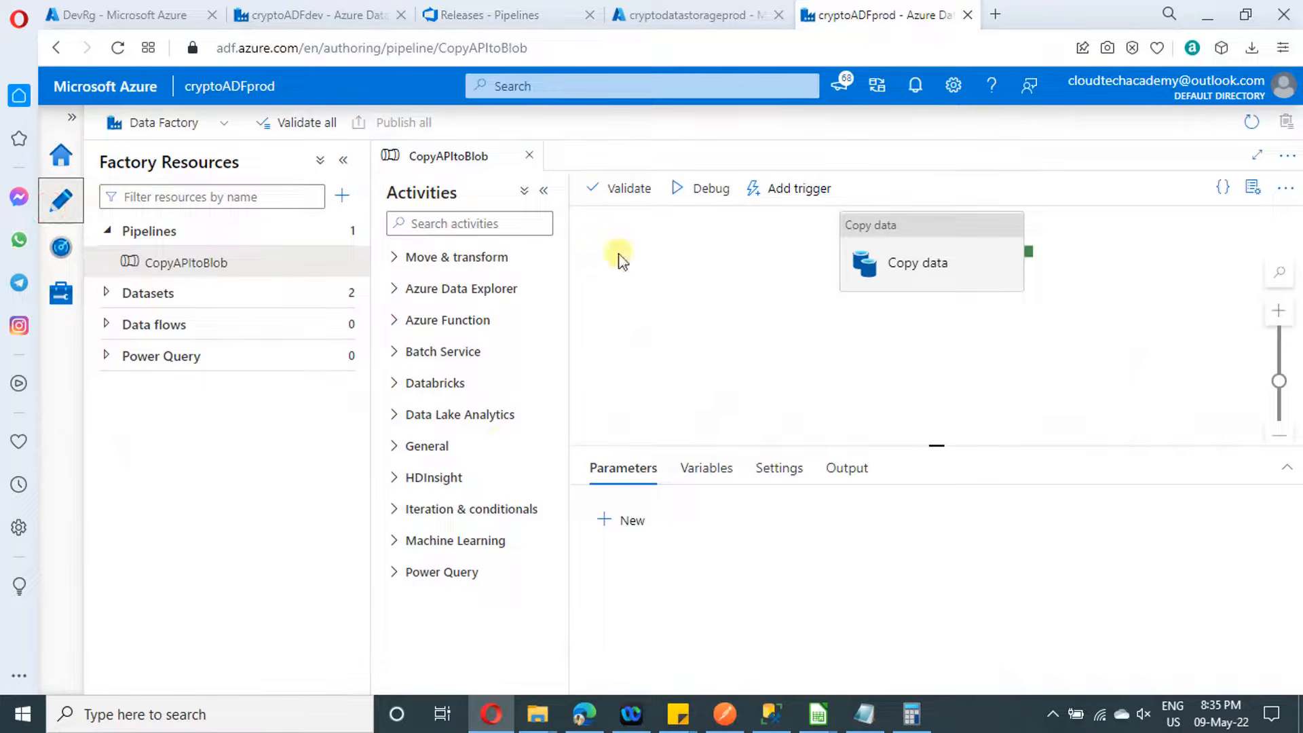
{"action": "left_click", "coordinate": [118, 48]}
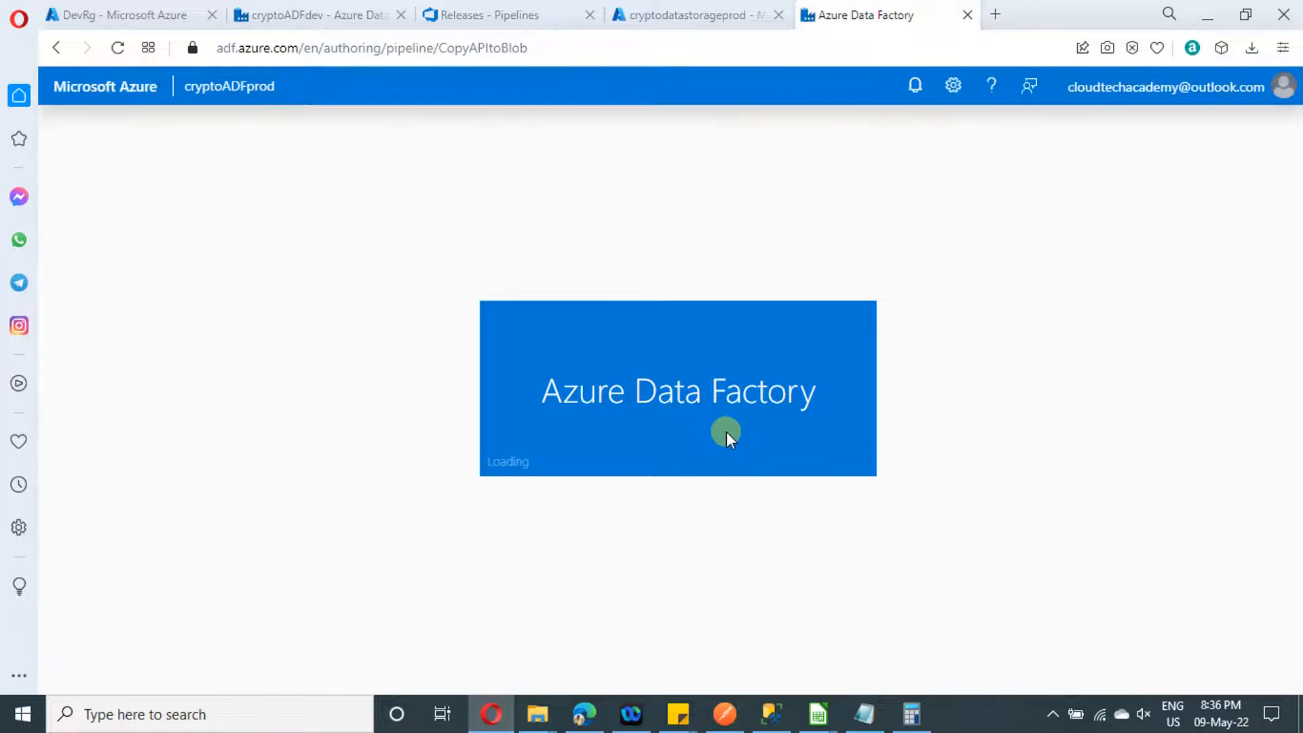
{"action": "left_click", "coordinate": [116, 235]}
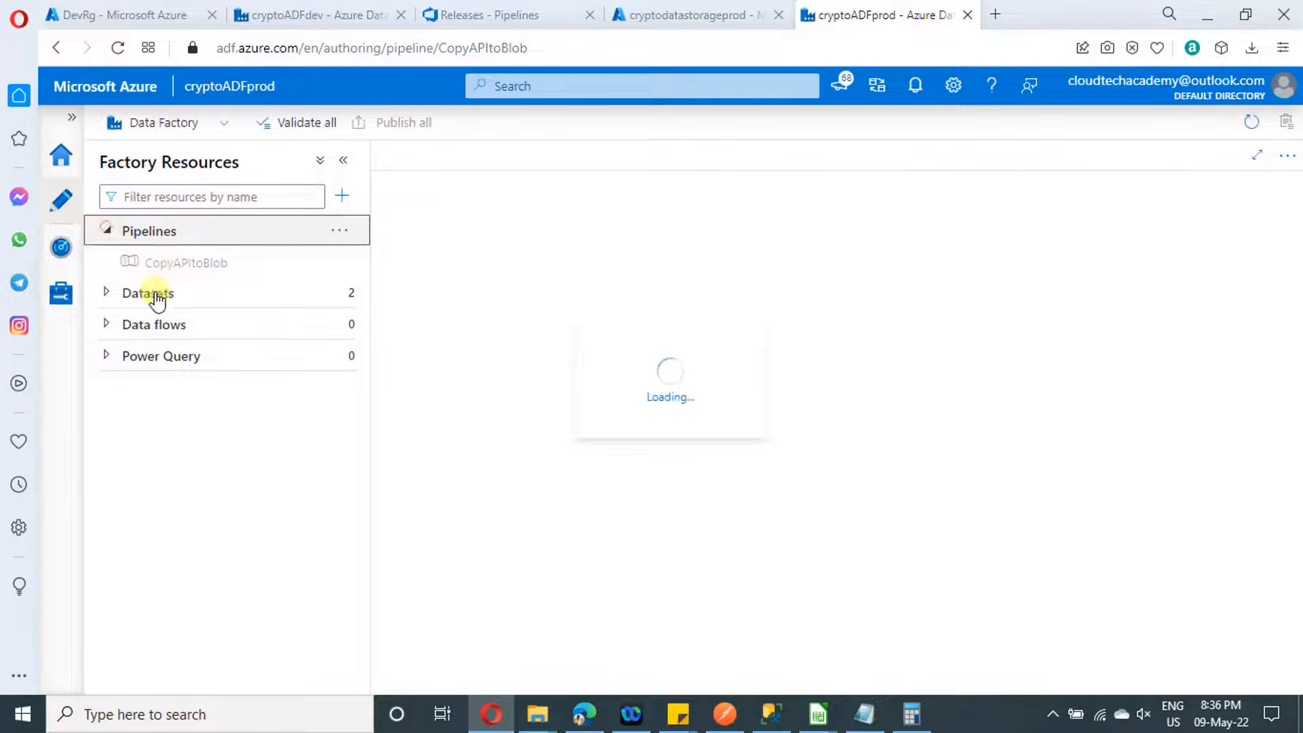
{"action": "left_click", "coordinate": [176, 263]}
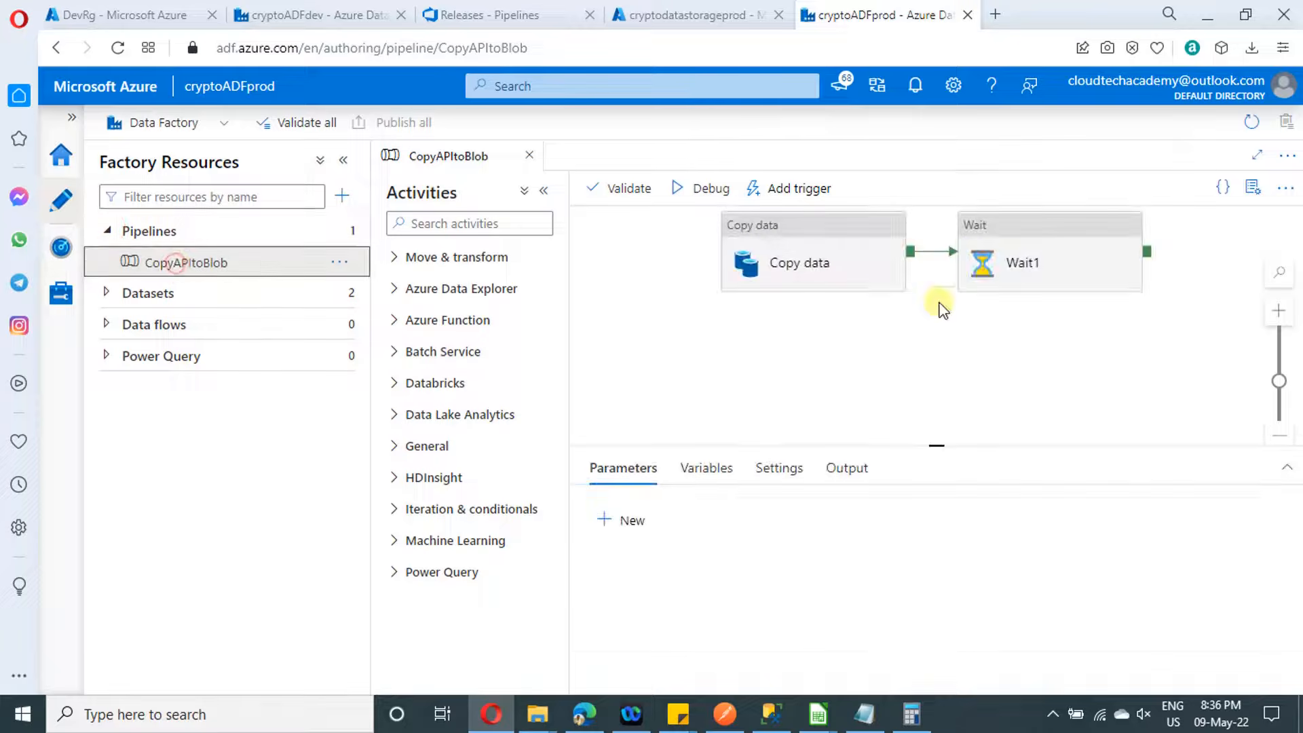
- In the CyrptoHistory CI CD release pipeline, add an Include branch filter for adf_publish to the _CryptoCopyRepos continuous deployment trigger
{"action": "left_click", "coordinate": [679, 15]}
{"action": "left_click", "coordinate": [495, 15]}
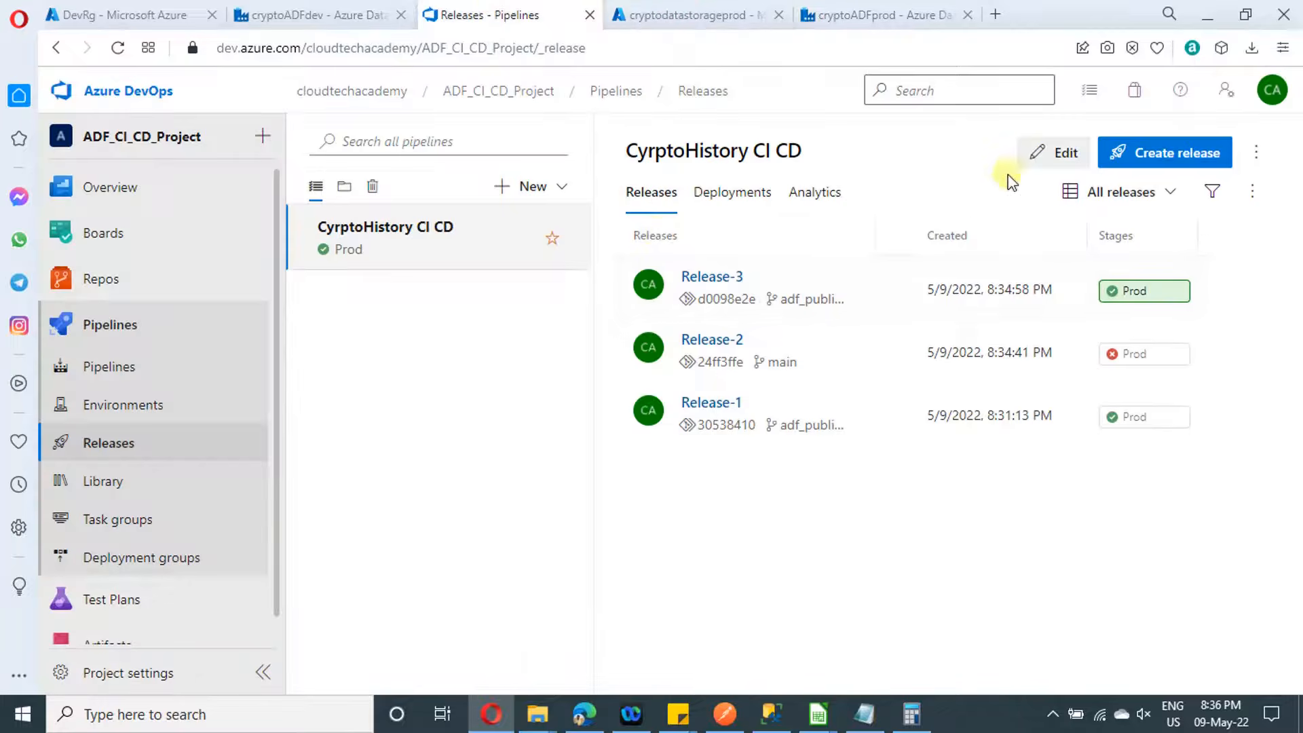
{"action": "left_click", "coordinate": [1056, 156]}
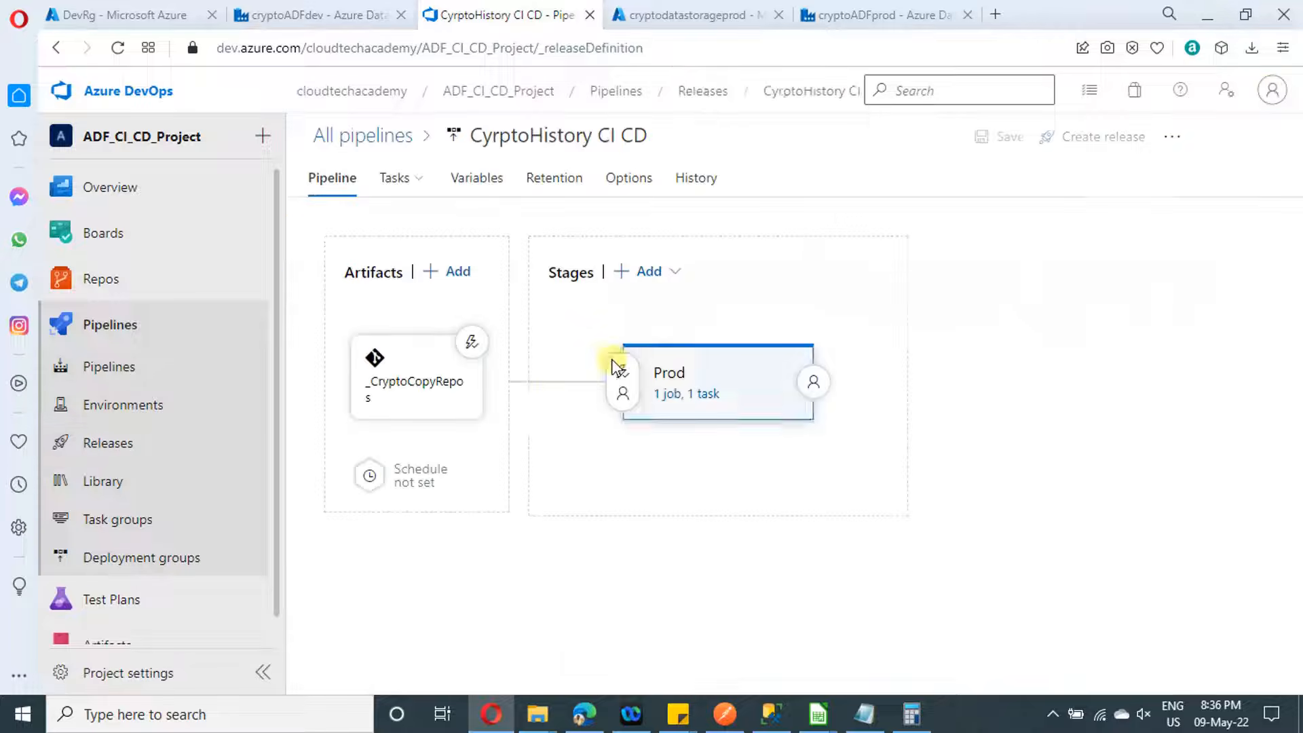
{"action": "left_click", "coordinate": [470, 342]}
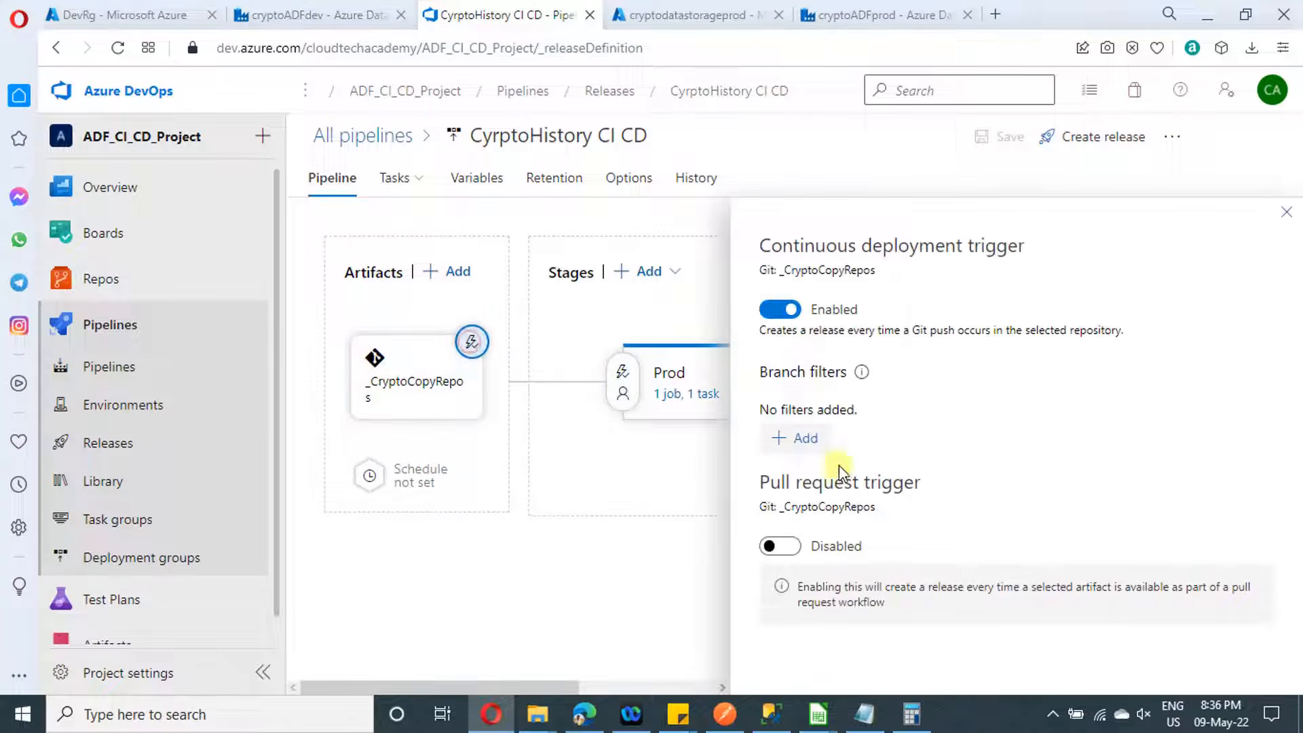
{"action": "left_click", "coordinate": [800, 438]}
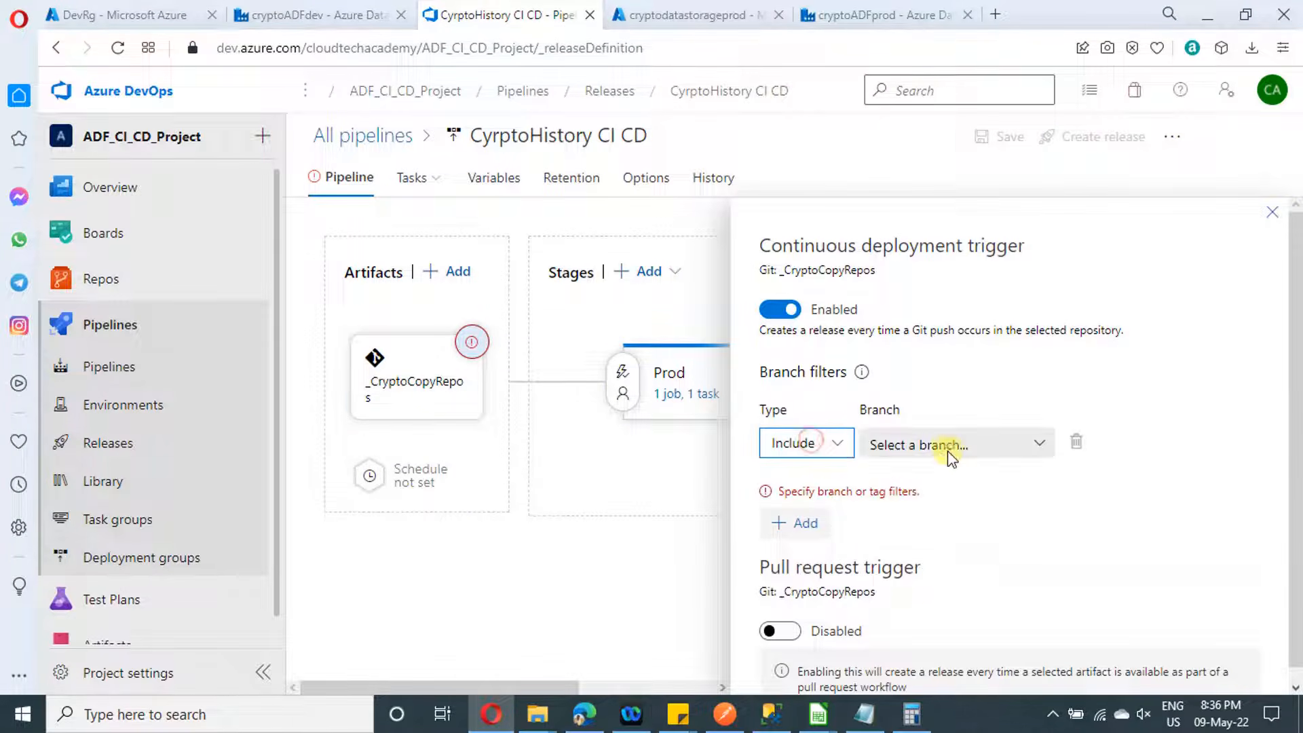
{"action": "left_click", "coordinate": [947, 445]}
{"action": "left_click", "coordinate": [924, 545]}
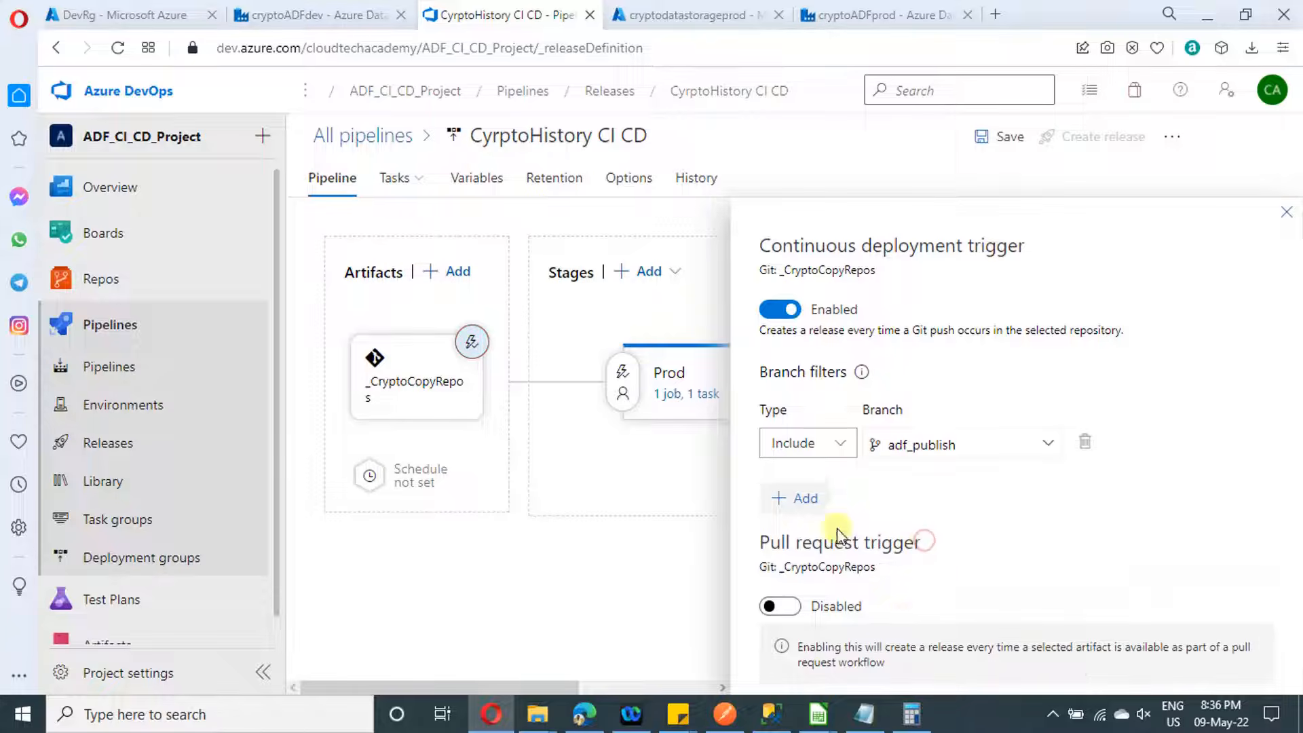
{"action": "left_click", "coordinate": [1286, 212]}
- Save the CyrptoHistory CI CD release pipeline with the comment "added branch filter"
{"action": "left_click", "coordinate": [999, 138]}
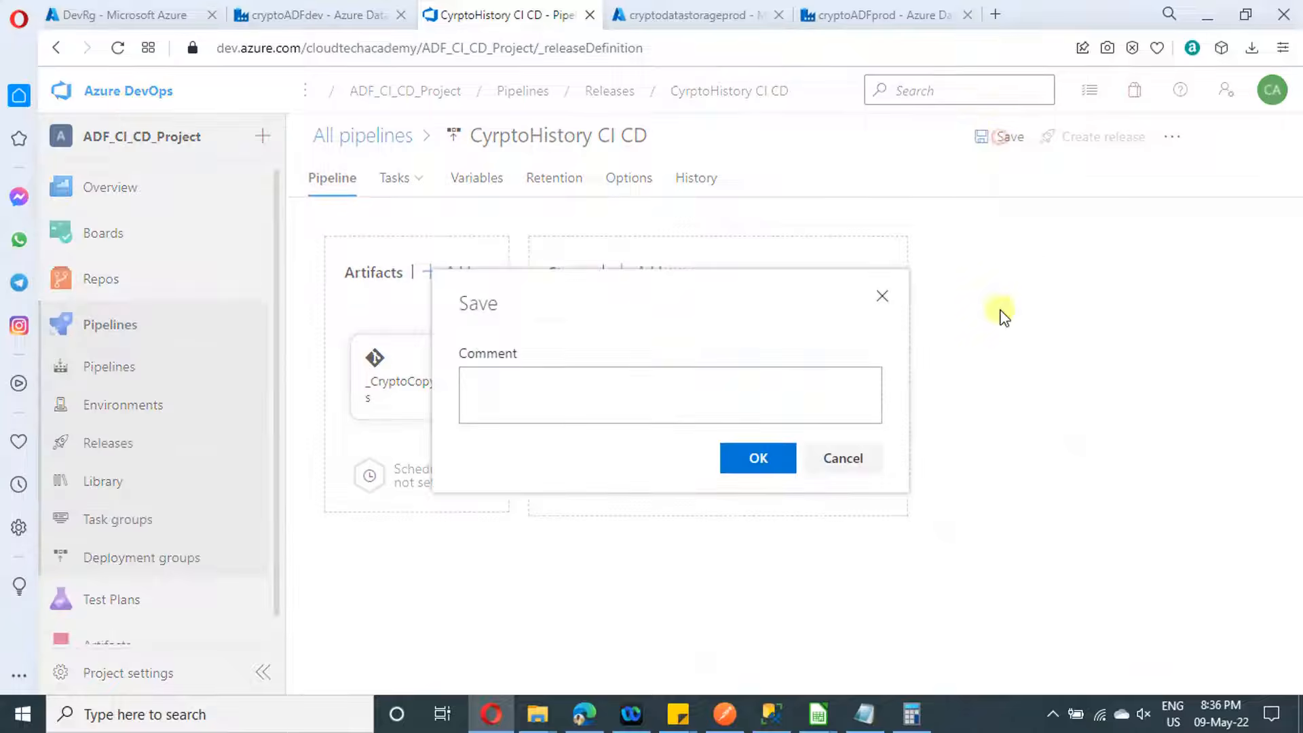
{"action": "type", "text": "added branch filter"}
{"action": "left_click", "coordinate": [757, 467]}
- In cryptoADFdev, rename the CopyAPItoBlob pipeline's Wait activity to "Wait for 1 sec"
{"action": "left_click", "coordinate": [156, 13]}
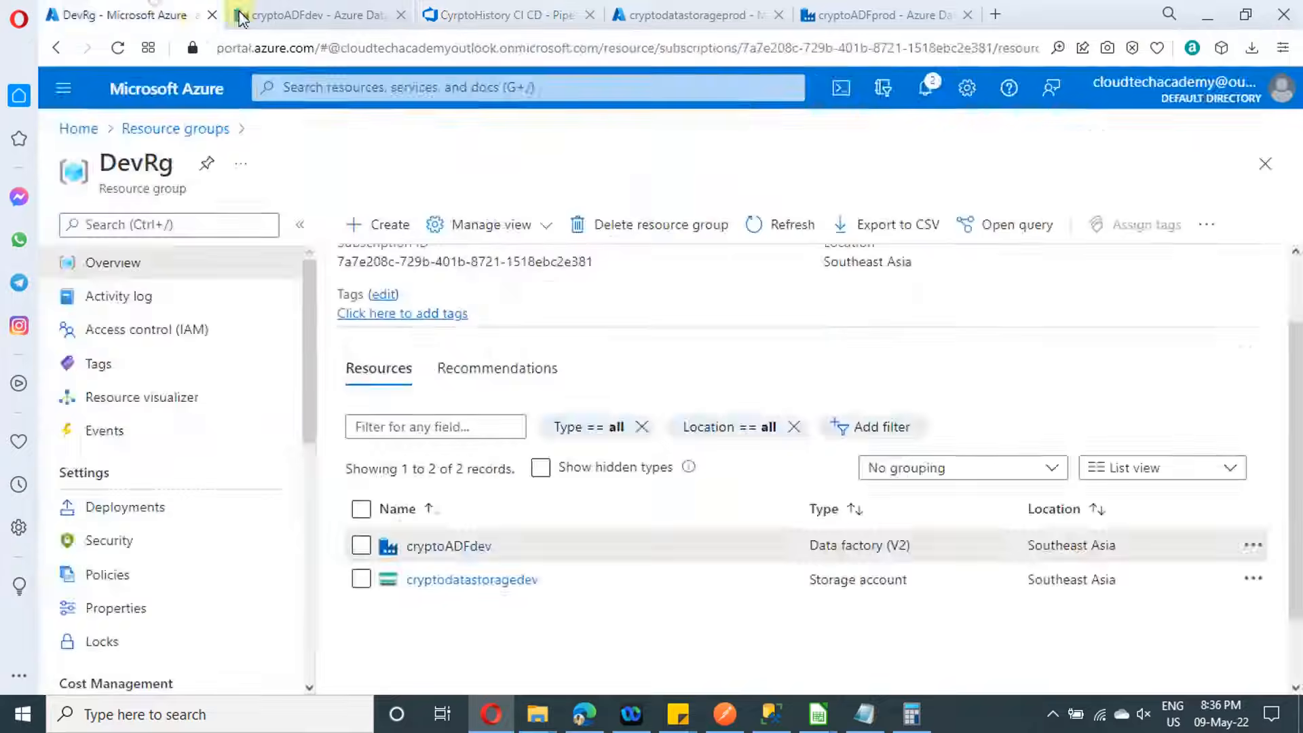
{"action": "left_click", "coordinate": [305, 15]}
{"action": "left_click", "coordinate": [771, 663]}
{"action": "left_click", "coordinate": [1065, 305]}
{"action": "left_click", "coordinate": [832, 508]}
{"action": "key", "text": "BackSpace"}
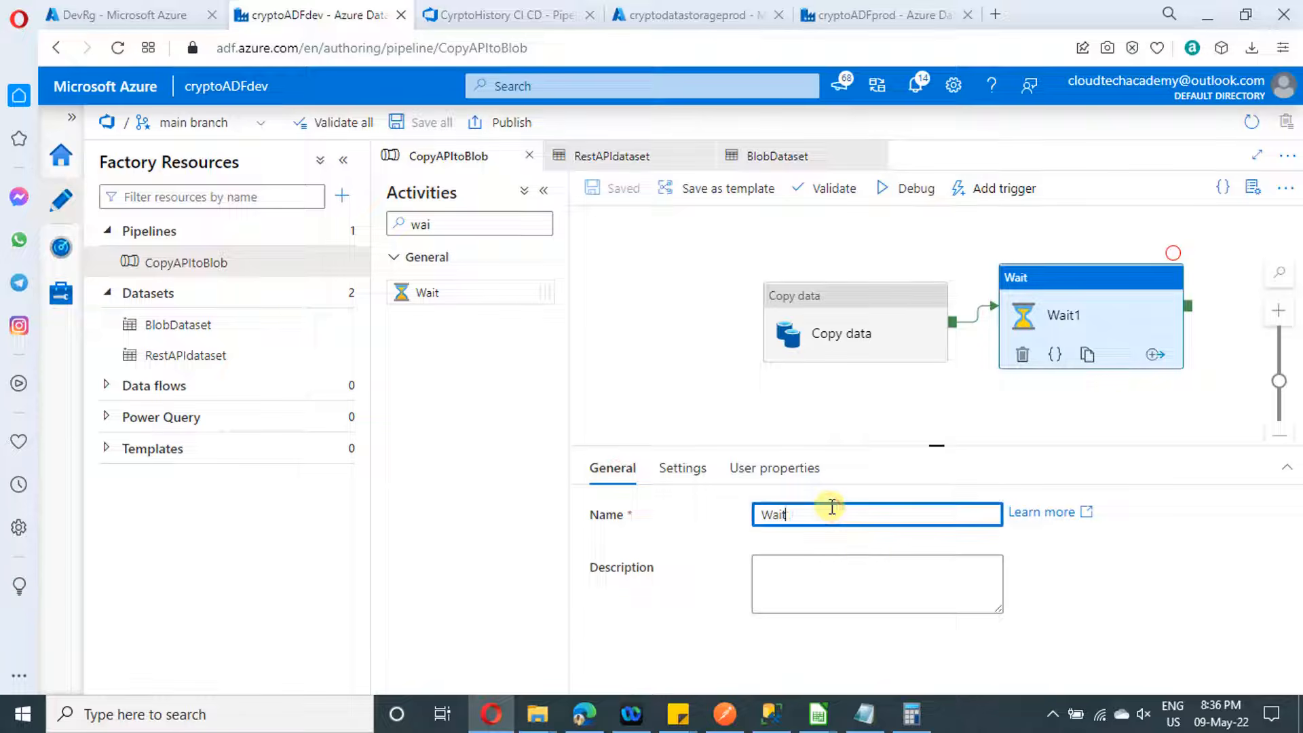
{"action": "type", "text": "for 1 sec"}
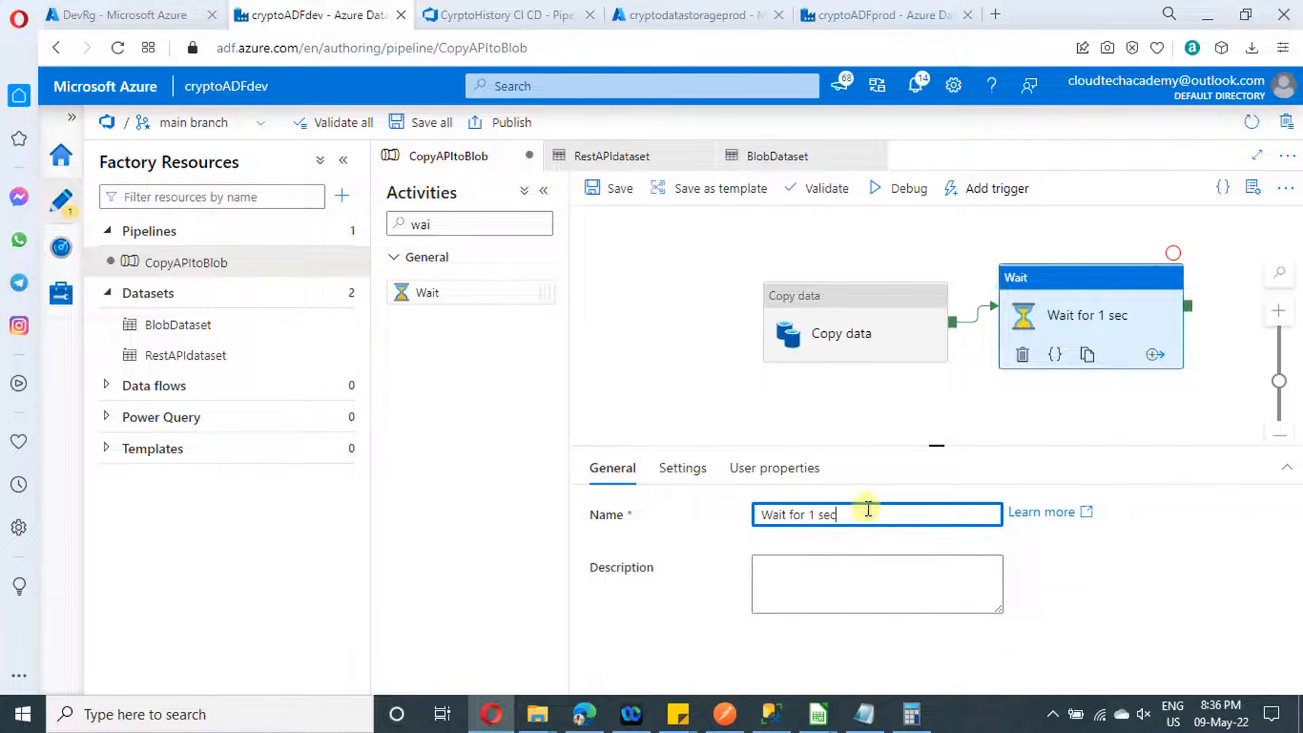
{"action": "left_click", "coordinate": [969, 407]}
- Save all changes on the main branch of cryptoADFdev and publish the edited CopyAPItoBlob pipeline
{"action": "left_click", "coordinate": [420, 122]}
{"action": "left_click", "coordinate": [498, 127]}
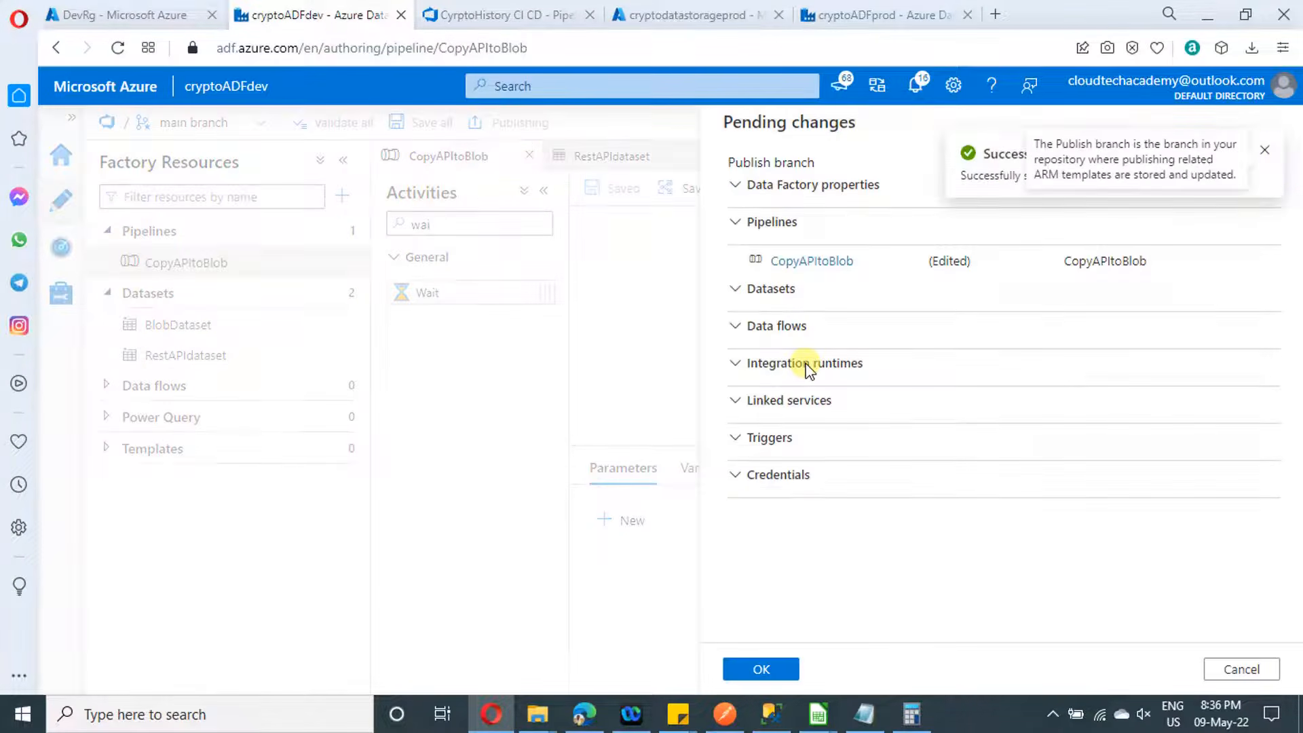
{"action": "left_click", "coordinate": [754, 672]}
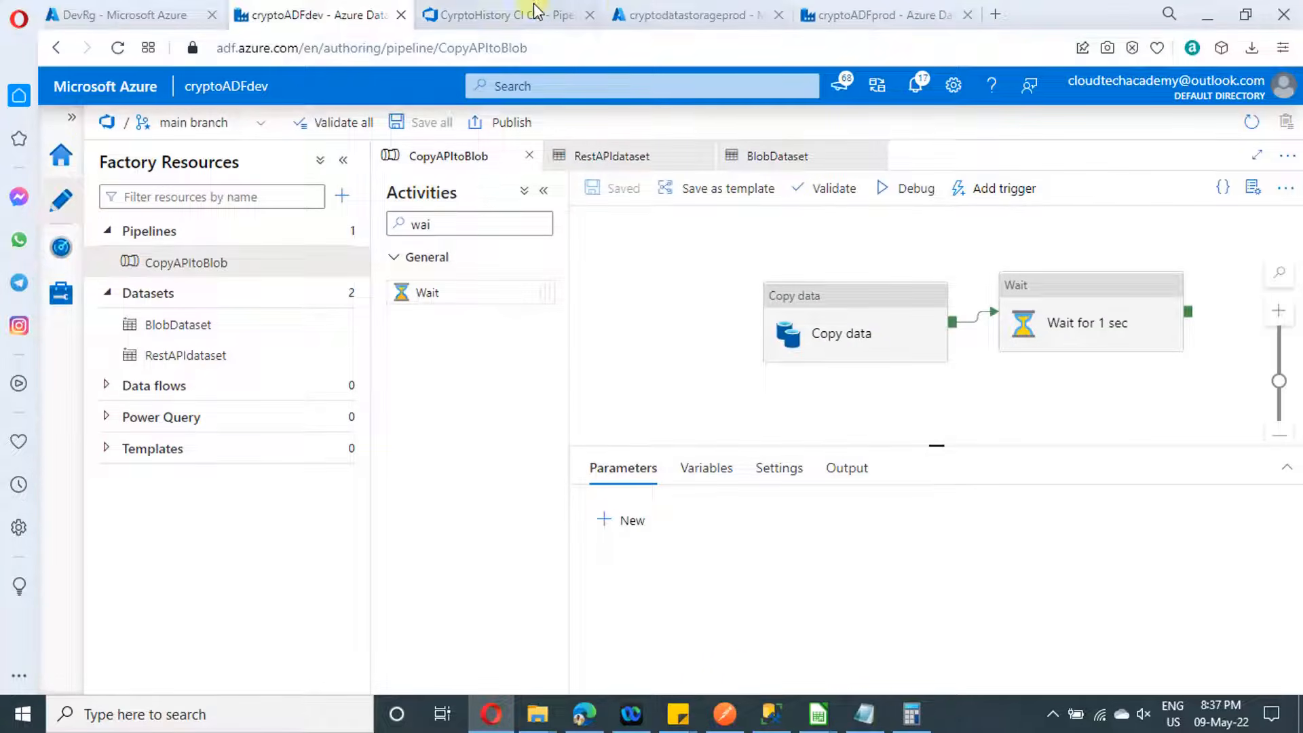
- Review the source branches and stage status of all pipeline releases in Azure DevOps
{"action": "left_click", "coordinate": [510, 14]}
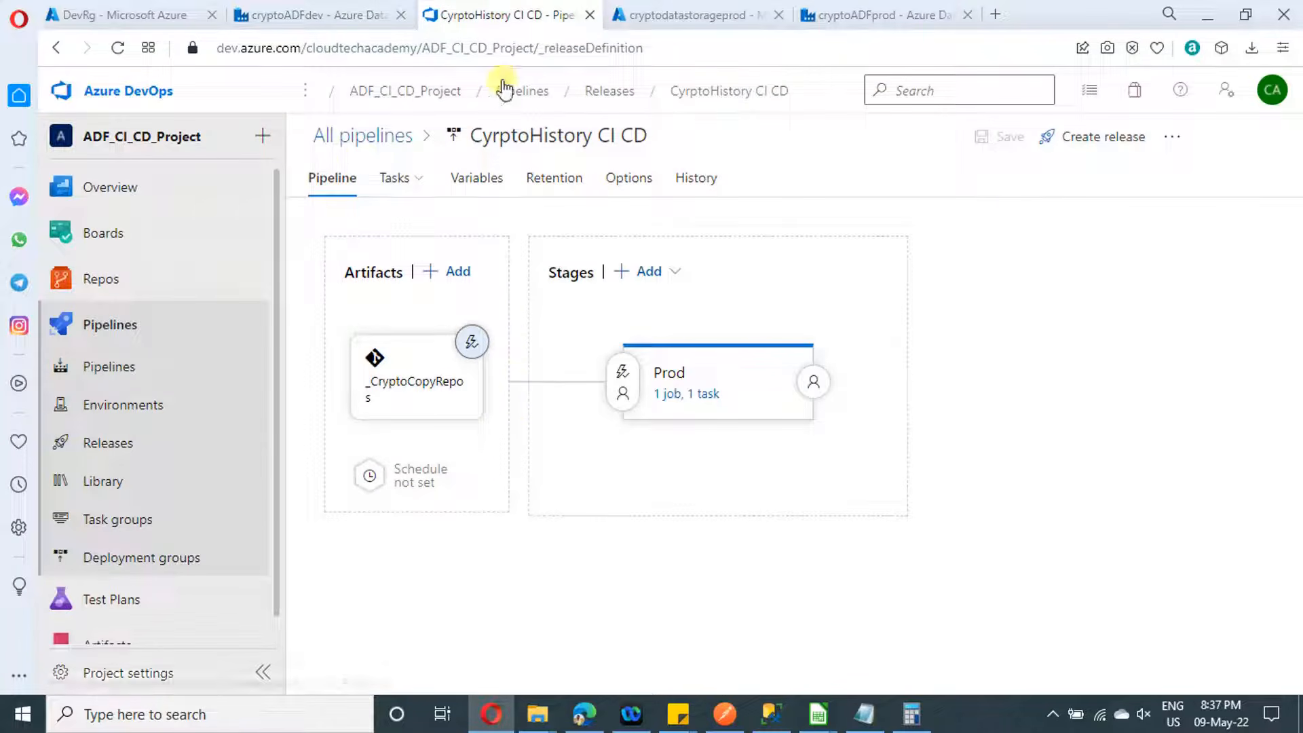
{"action": "left_click", "coordinate": [387, 134]}
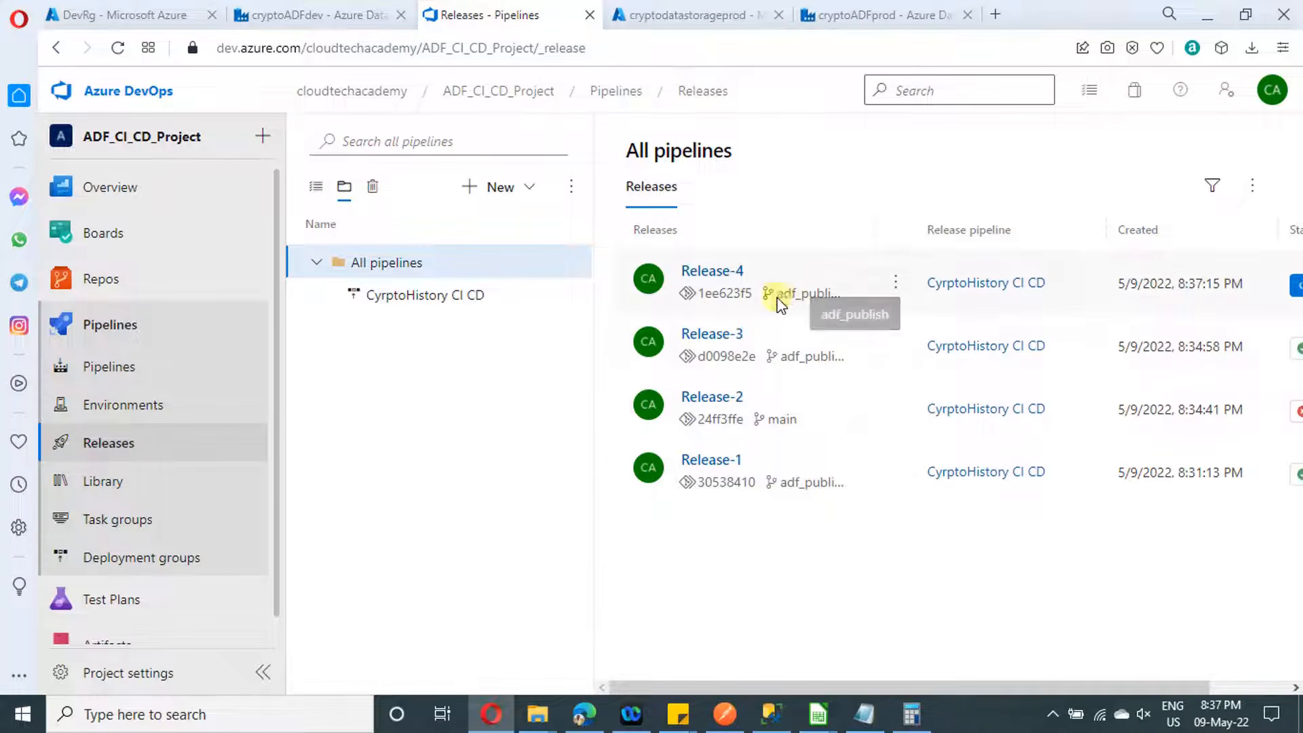
{"action": "left_click_drag", "start_coordinate": [848, 687], "coordinate": [927, 689]}
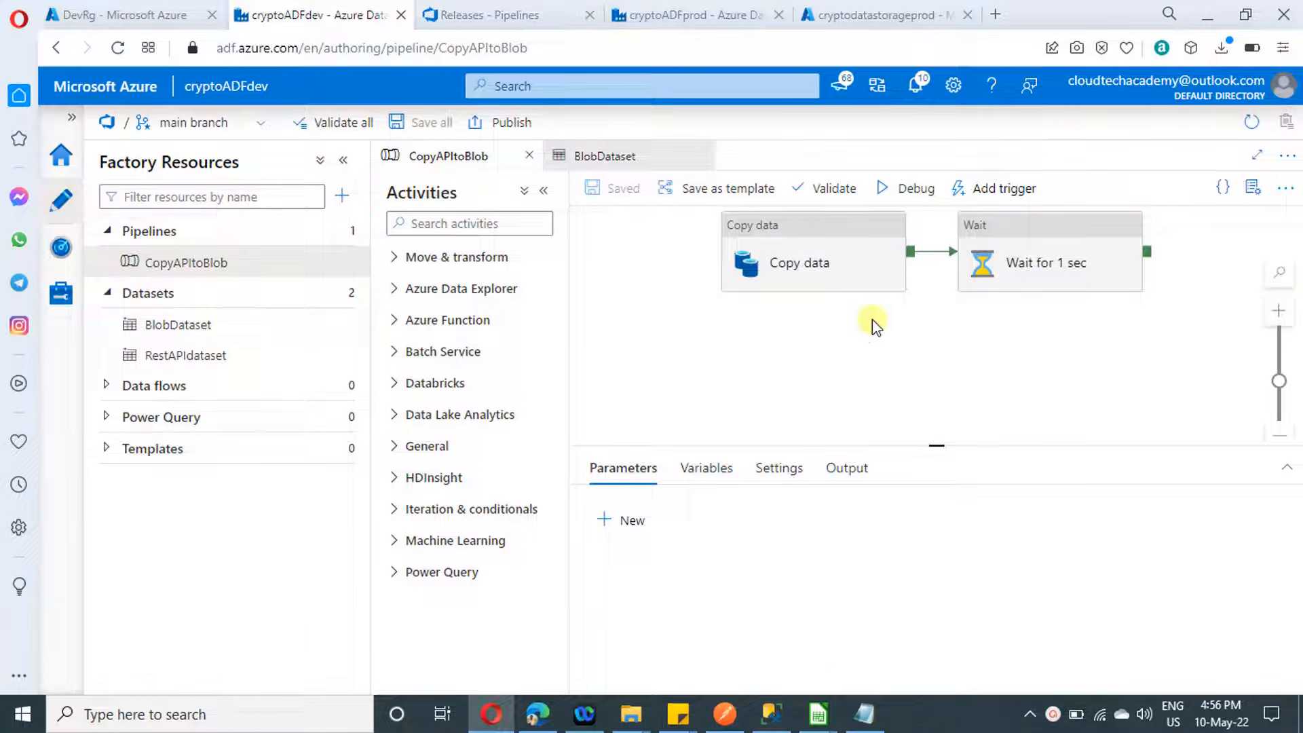
- Start a new trigger for the CopyAPItoBlob pipeline in cryptoADFdev, keeping the name trigger1 and the type Schedule
{"action": "left_click", "coordinate": [997, 192]}
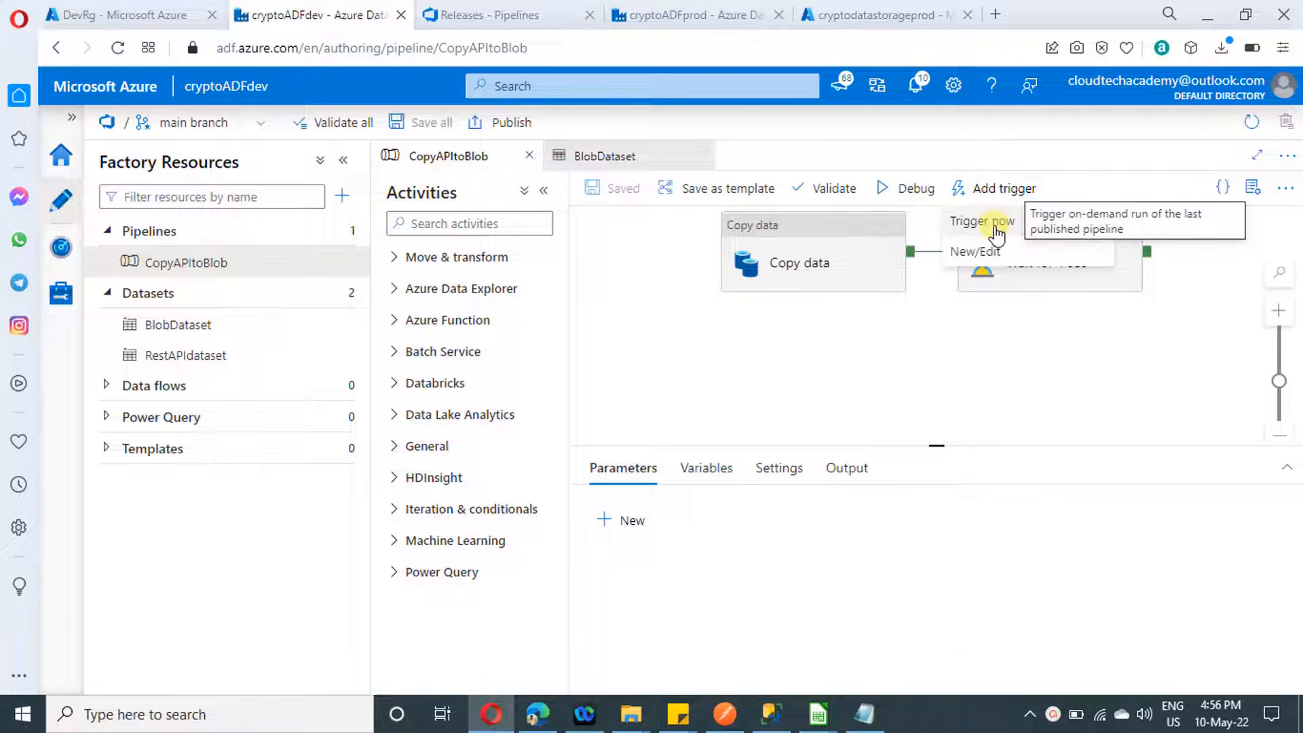
{"action": "left_click", "coordinate": [982, 253]}
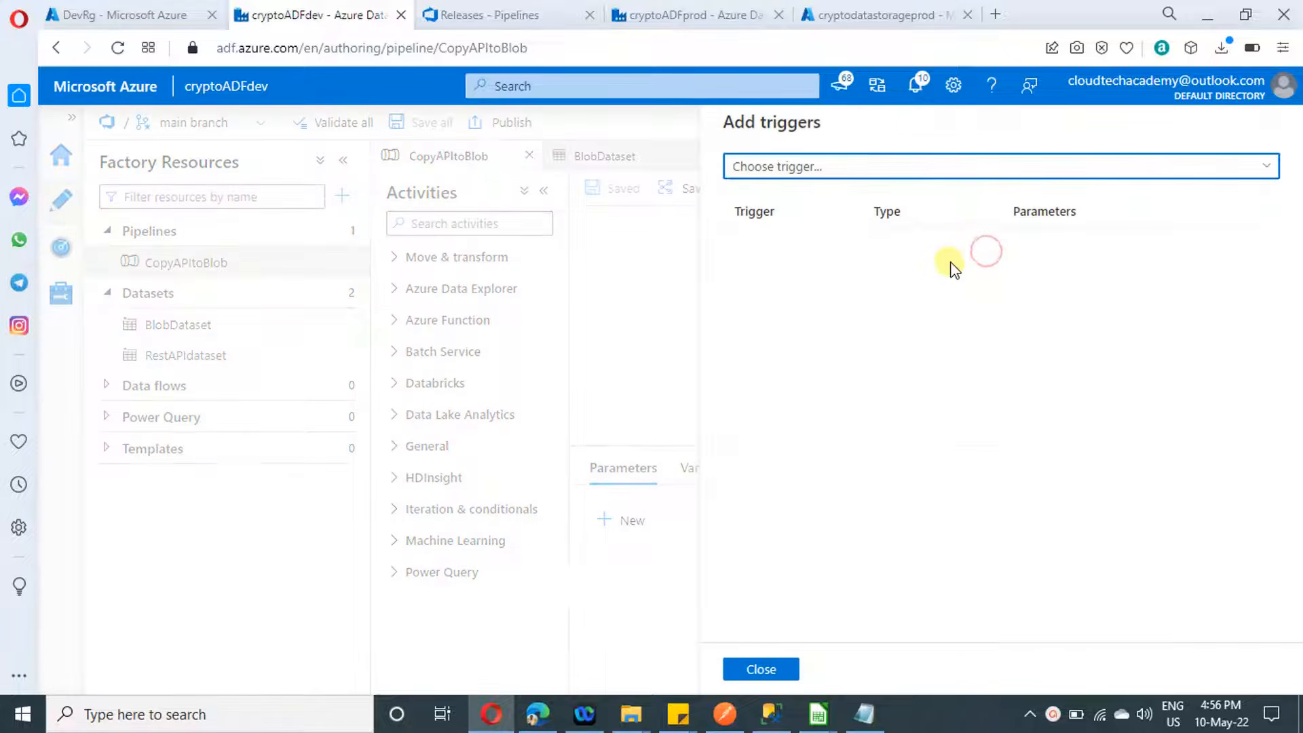
{"action": "left_click", "coordinate": [919, 168]}
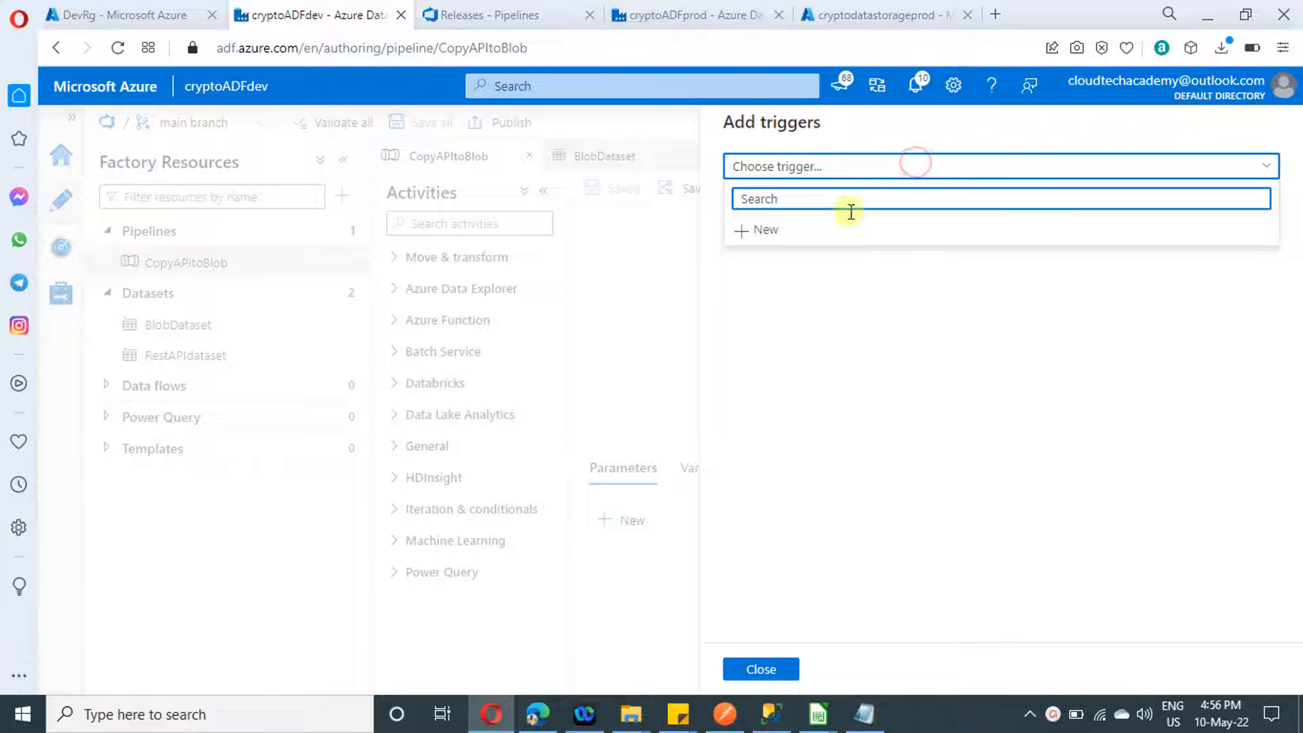
{"action": "left_click", "coordinate": [760, 234]}
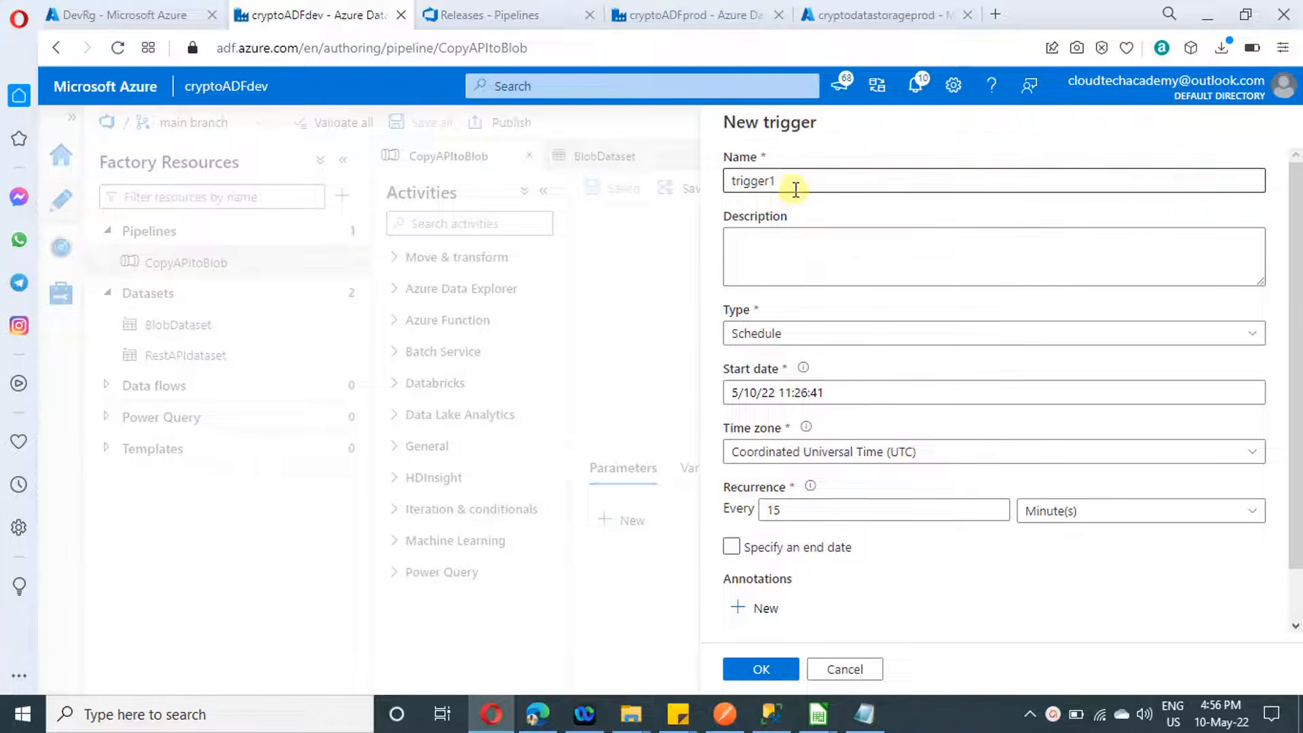
{"action": "left_click", "coordinate": [814, 334]}
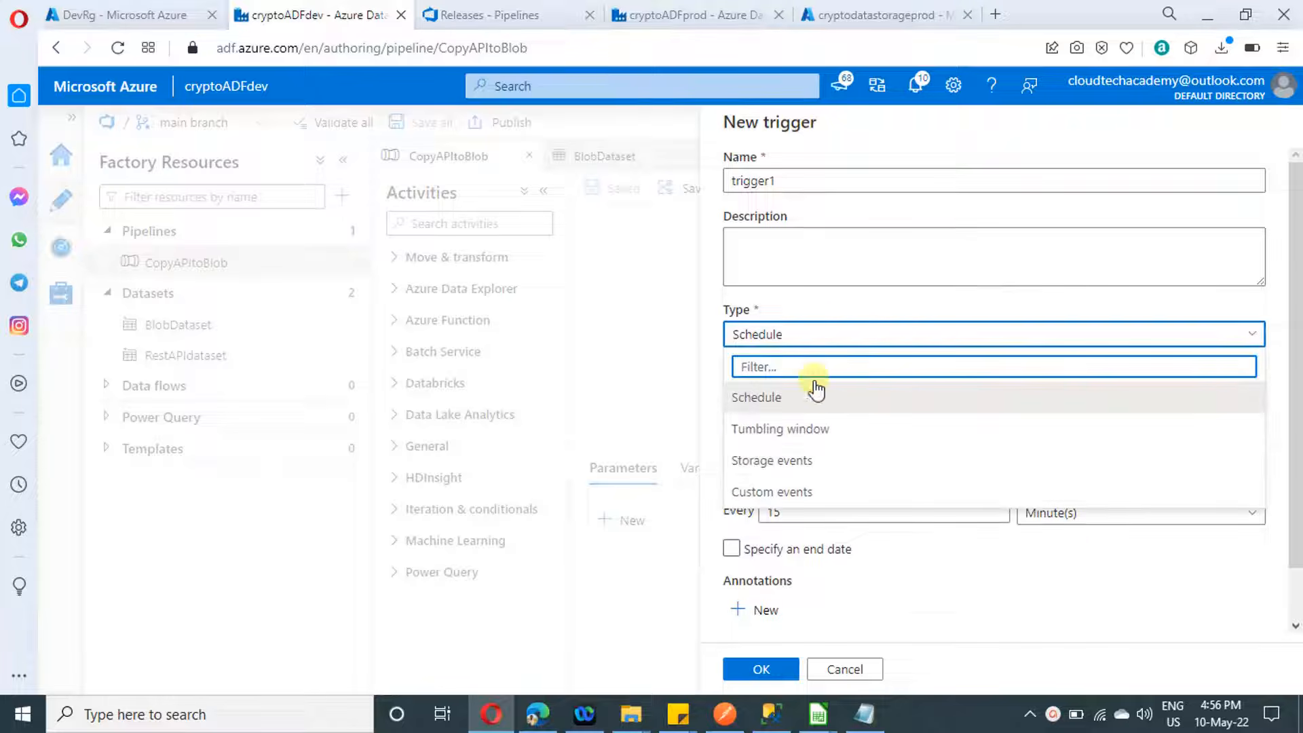
{"action": "left_click", "coordinate": [821, 183]}
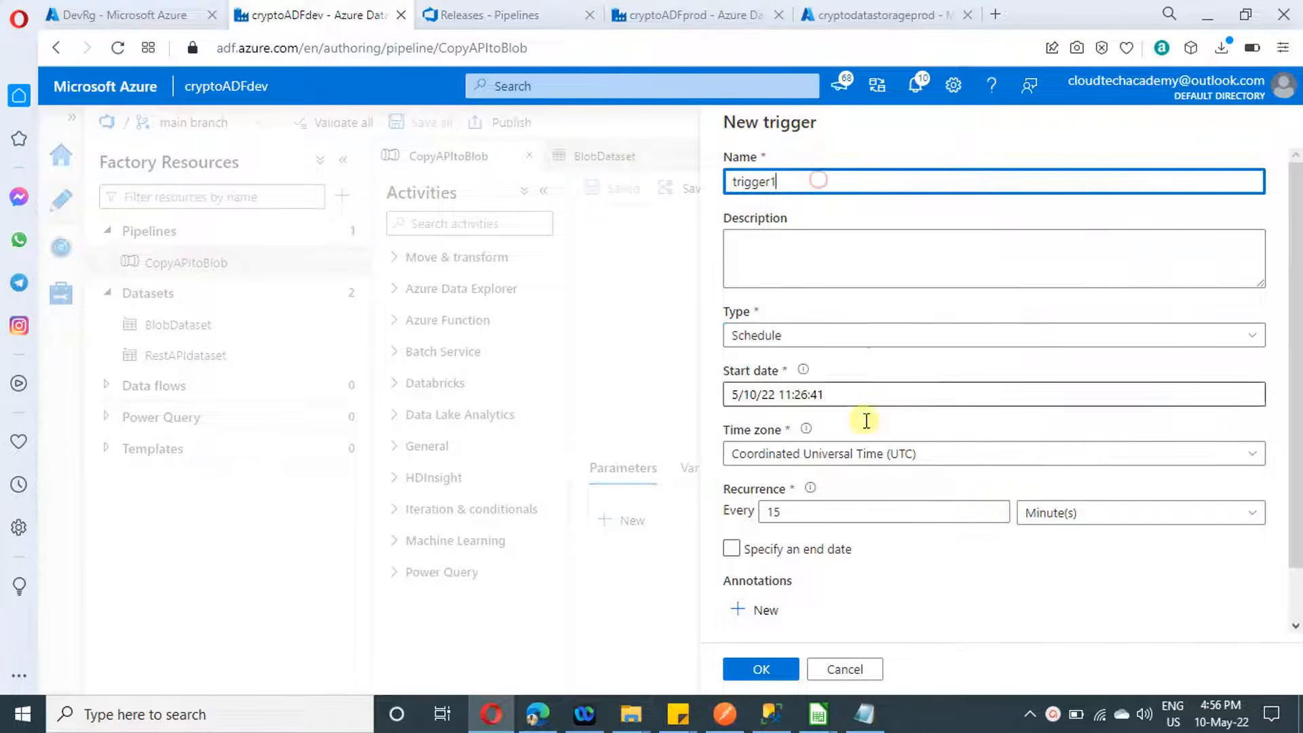
- Set trigger1's recurrence to every 1 day and collapse the advanced recurrence options
{"action": "left_click", "coordinate": [1083, 519]}
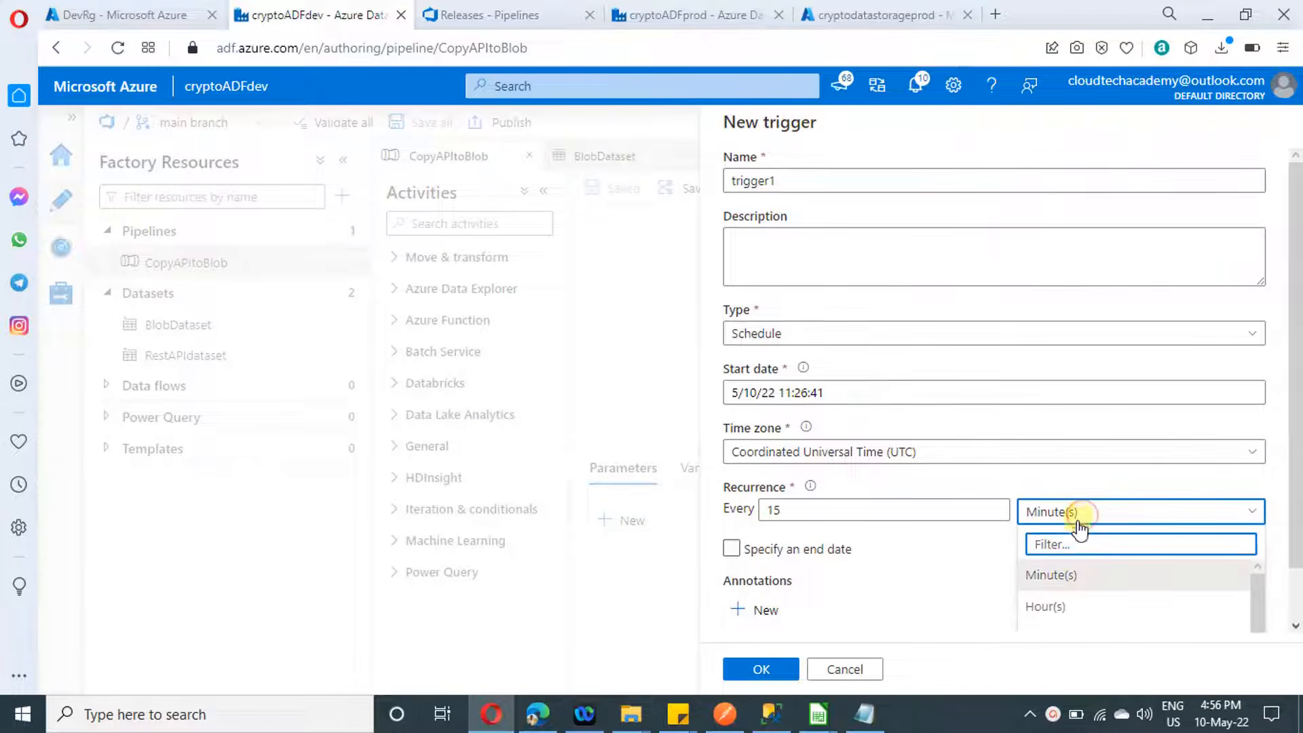
{"action": "scroll", "coordinate": [1079, 581], "scroll_direction": "down", "scroll_amount": 3}
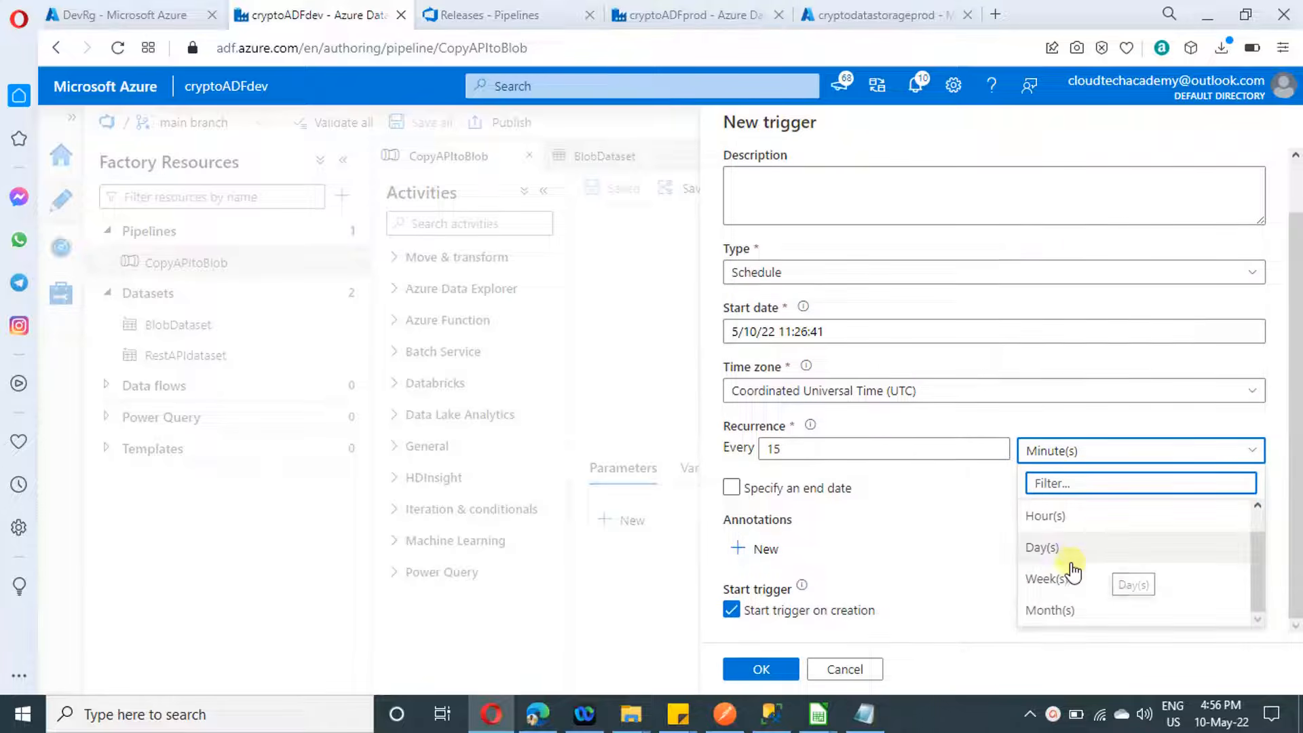
{"action": "scroll", "coordinate": [1071, 556], "scroll_direction": "up", "scroll_amount": 1}
{"action": "left_click", "coordinate": [1069, 578]}
{"action": "left_click", "coordinate": [798, 450]}
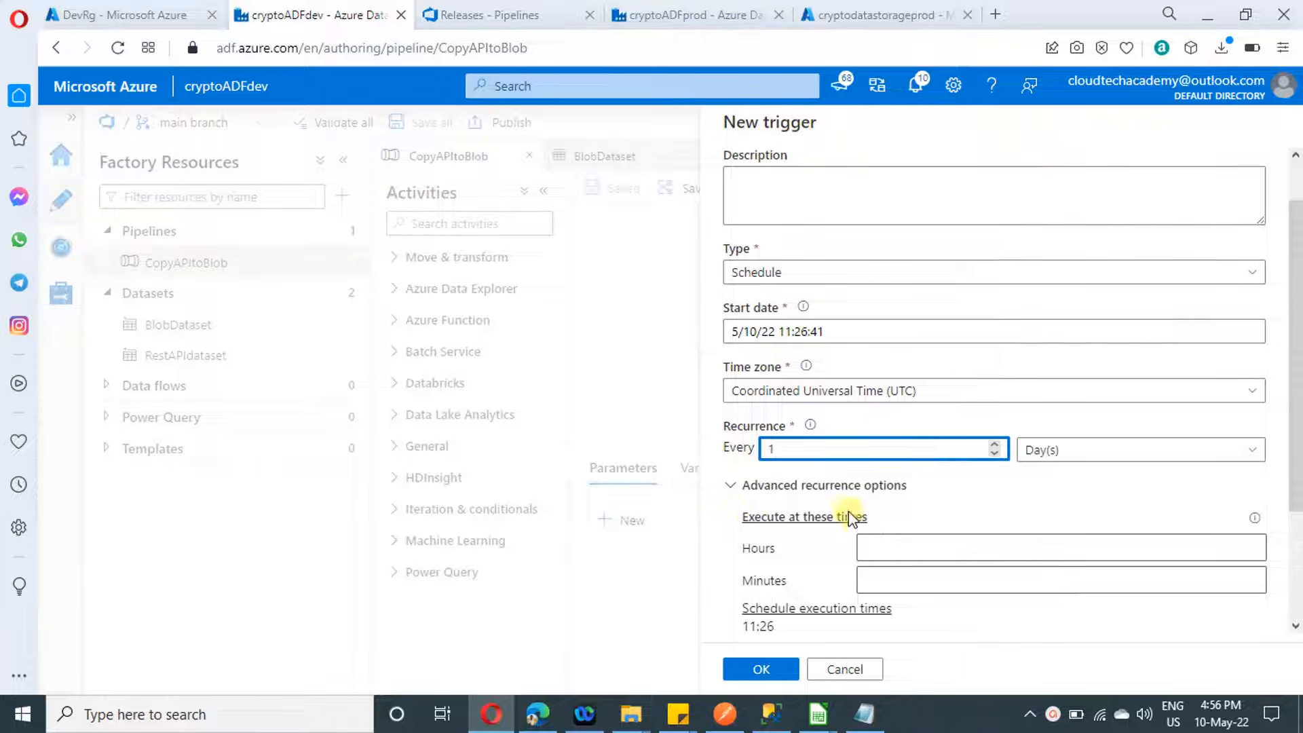
{"action": "left_click", "coordinate": [731, 486]}
- Save trigger1 with starting on creation kept enabled, and publish the new trigger from the main branch
{"action": "scroll", "coordinate": [926, 525], "scroll_direction": "up", "scroll_amount": 1}
{"action": "scroll", "coordinate": [932, 554], "scroll_direction": "down", "scroll_amount": 1}
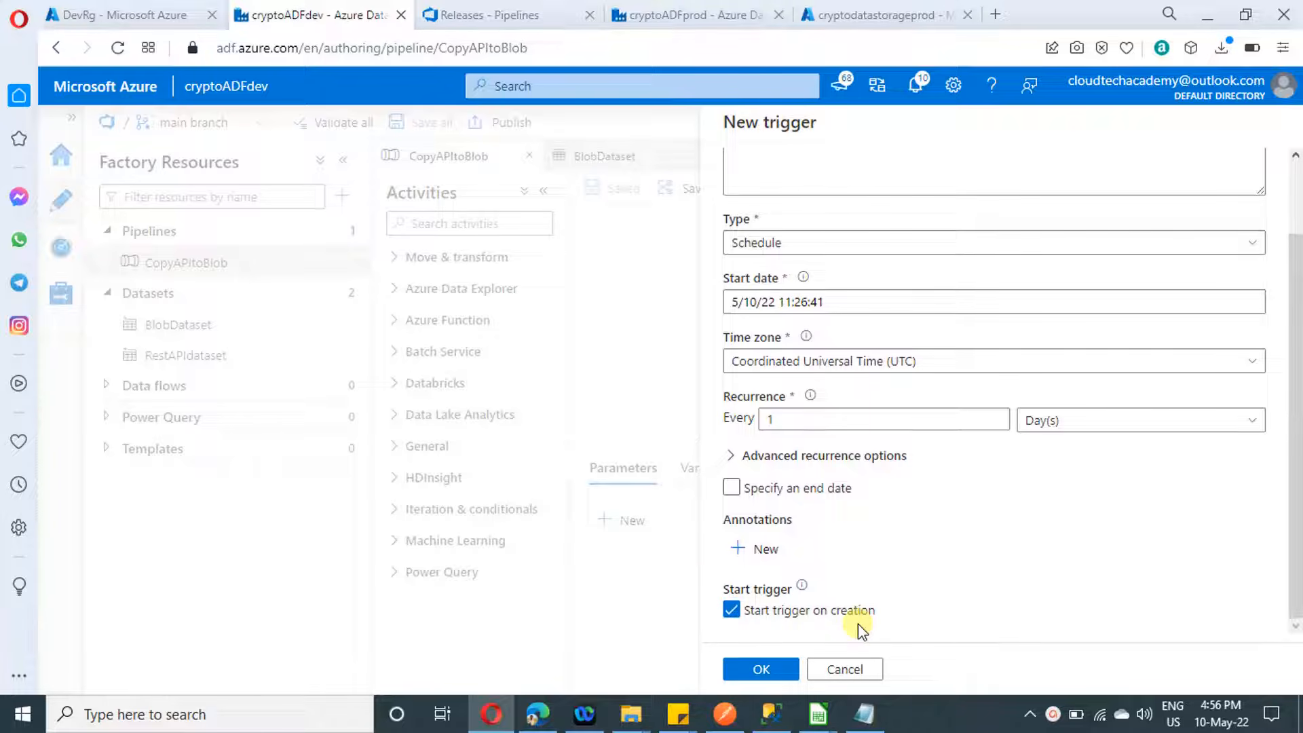
{"action": "left_click", "coordinate": [774, 672]}
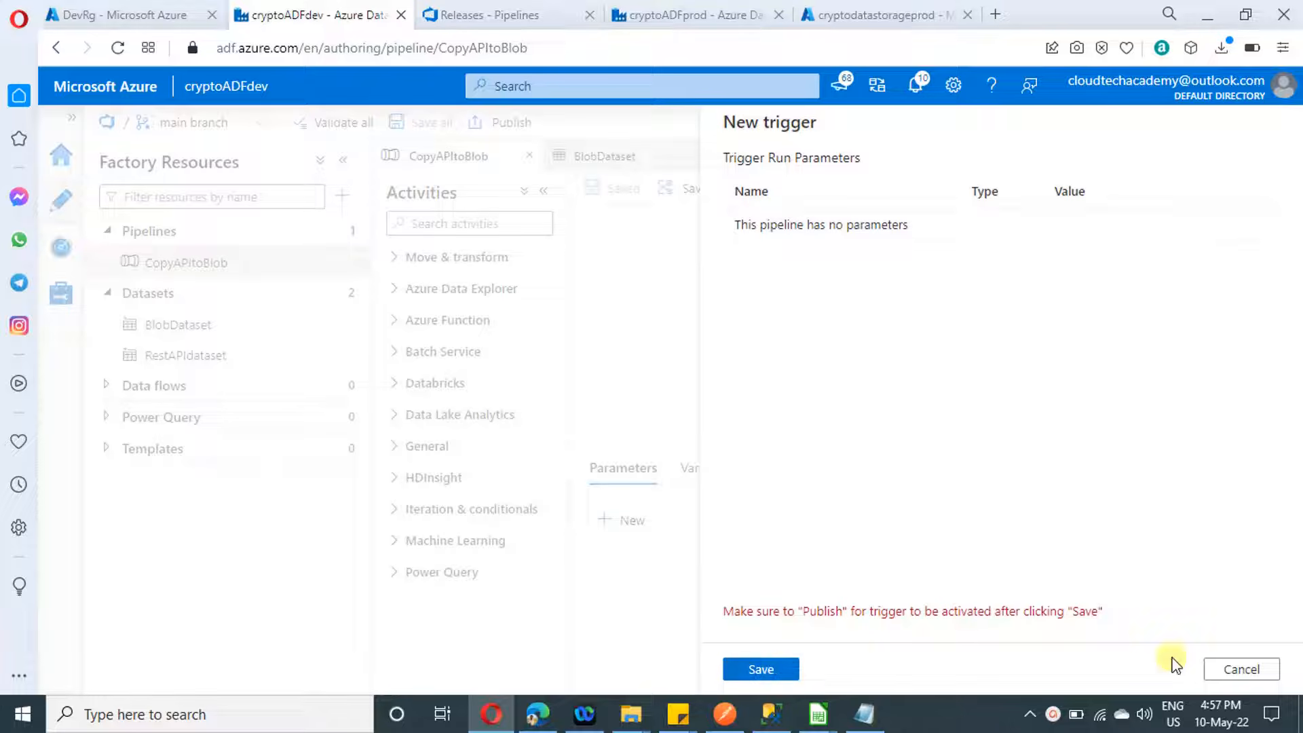
{"action": "left_click", "coordinate": [789, 670]}
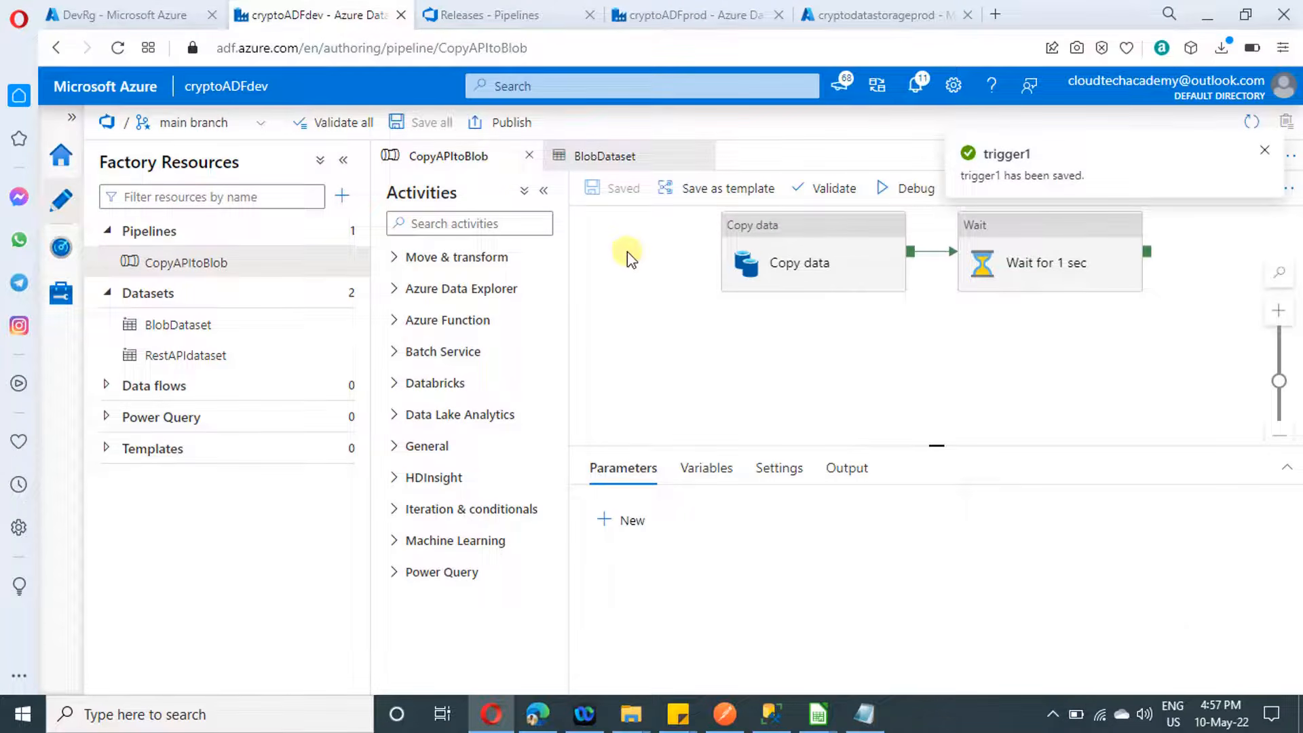
{"action": "left_click", "coordinate": [480, 122]}
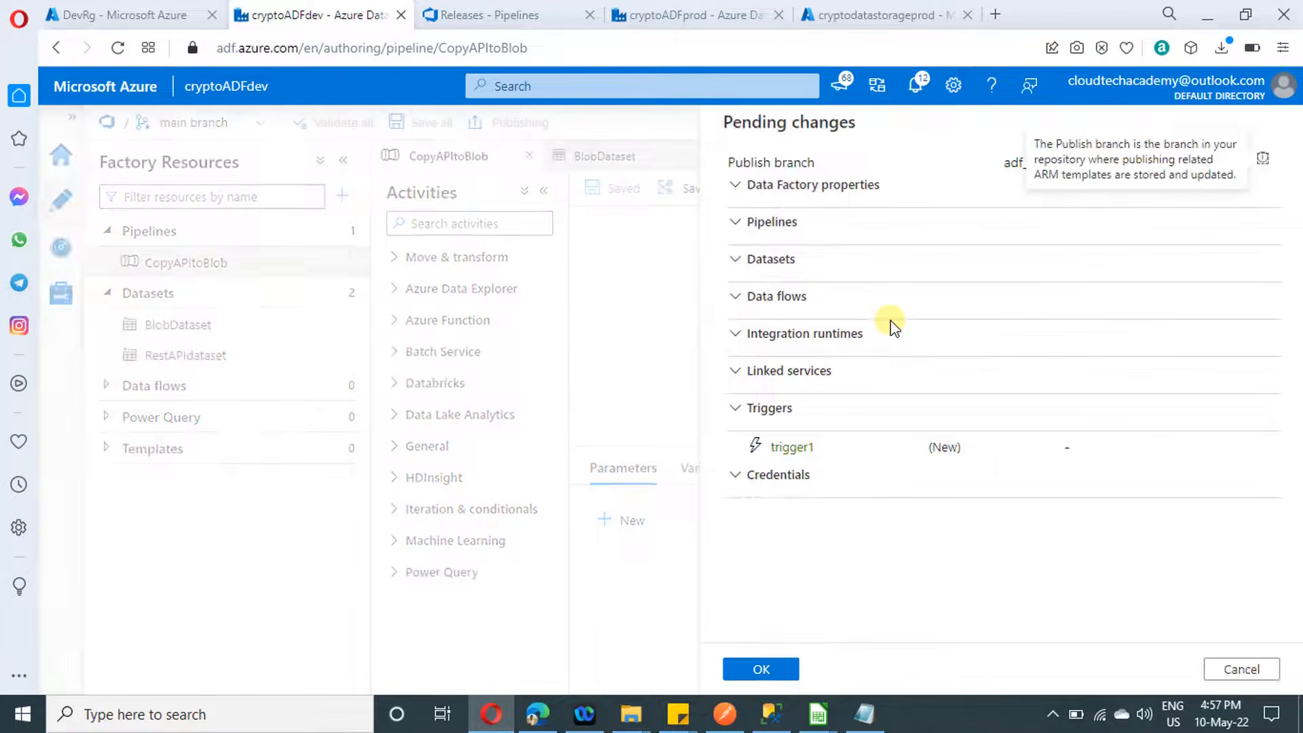
{"action": "left_click", "coordinate": [778, 669]}
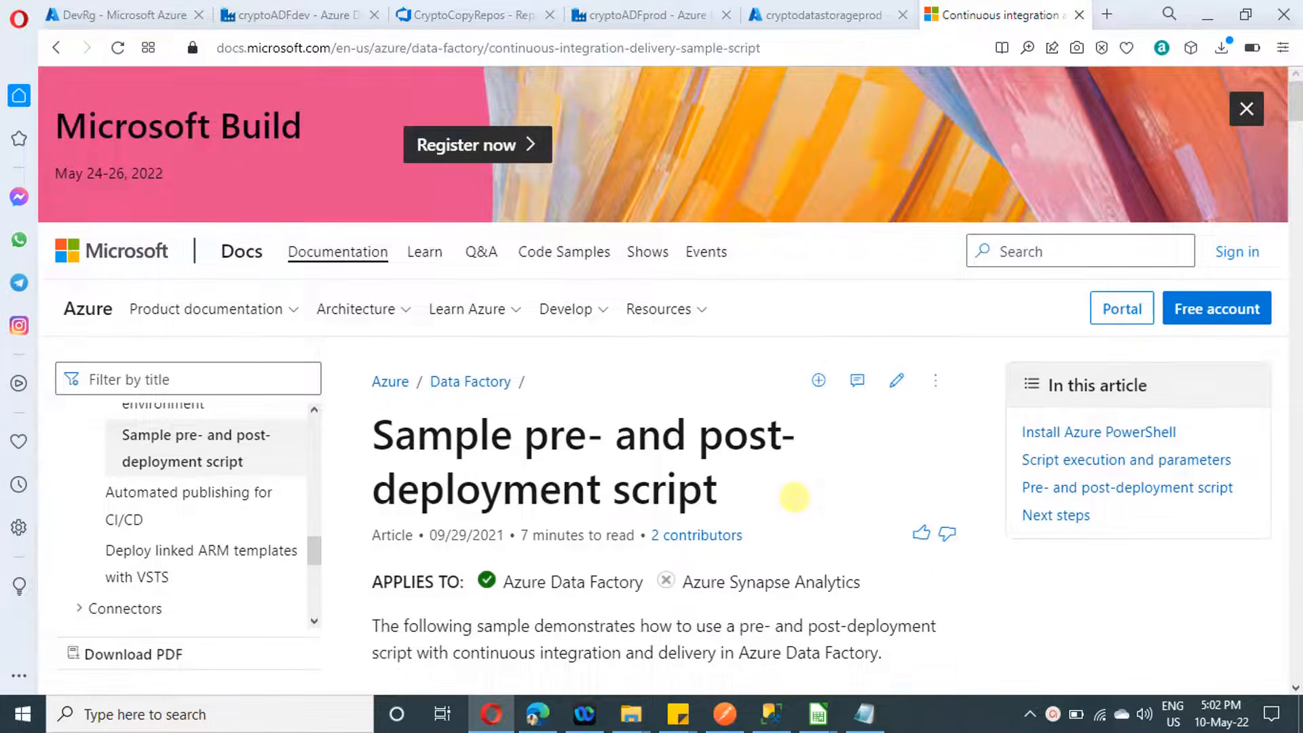
- Read the script arguments for pre- and post-deployment runs in the Microsoft Docs article on the sample deployment script
{"action": "scroll", "coordinate": [794, 497], "scroll_direction": "down", "scroll_amount": 15}
{"action": "scroll", "coordinate": [480, 167], "scroll_direction": "down", "scroll_amount": 2}
{"action": "scroll", "coordinate": [500, 204], "scroll_direction": "up", "scroll_amount": 1}
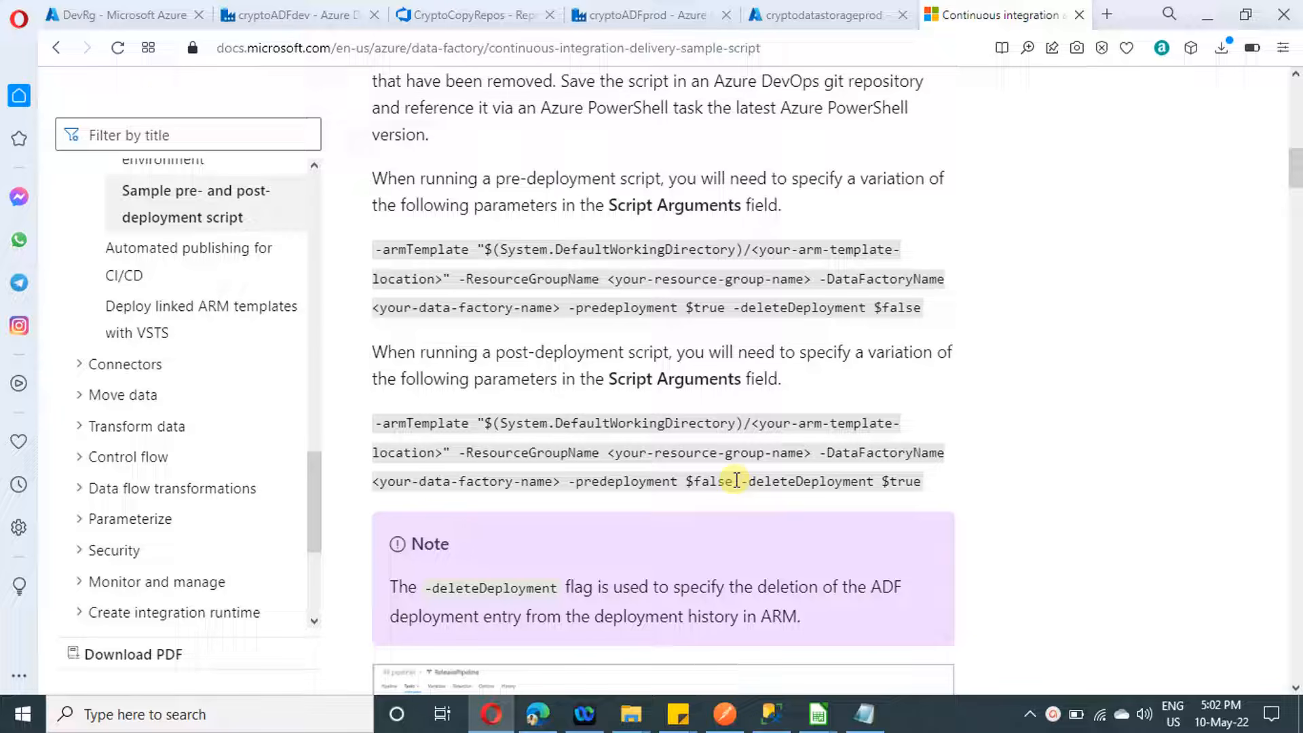
- Create a new file named triggerRestarter.ps1 at the root of CryptoCopyRepos on the main branch in Azure DevOps
{"action": "scroll", "coordinate": [736, 480], "scroll_direction": "down", "scroll_amount": 10}
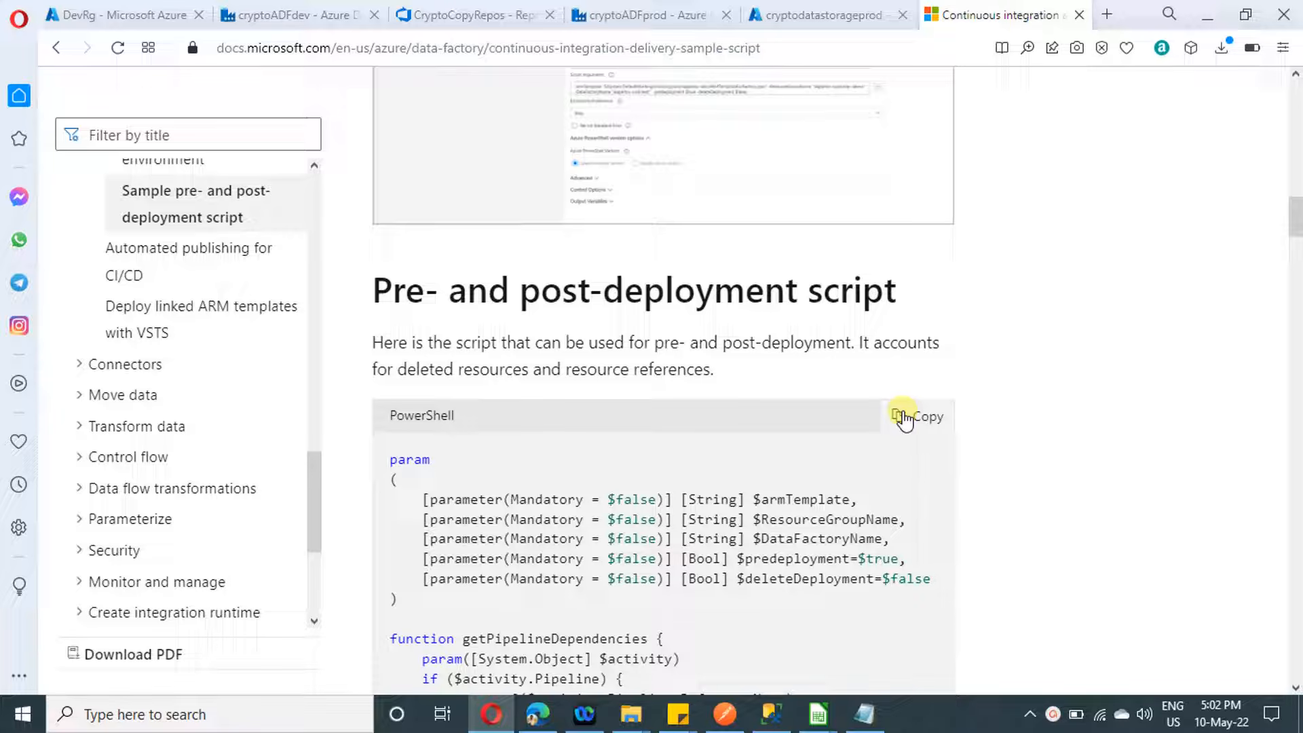
{"action": "scroll", "coordinate": [693, 445], "scroll_direction": "down", "scroll_amount": 5}
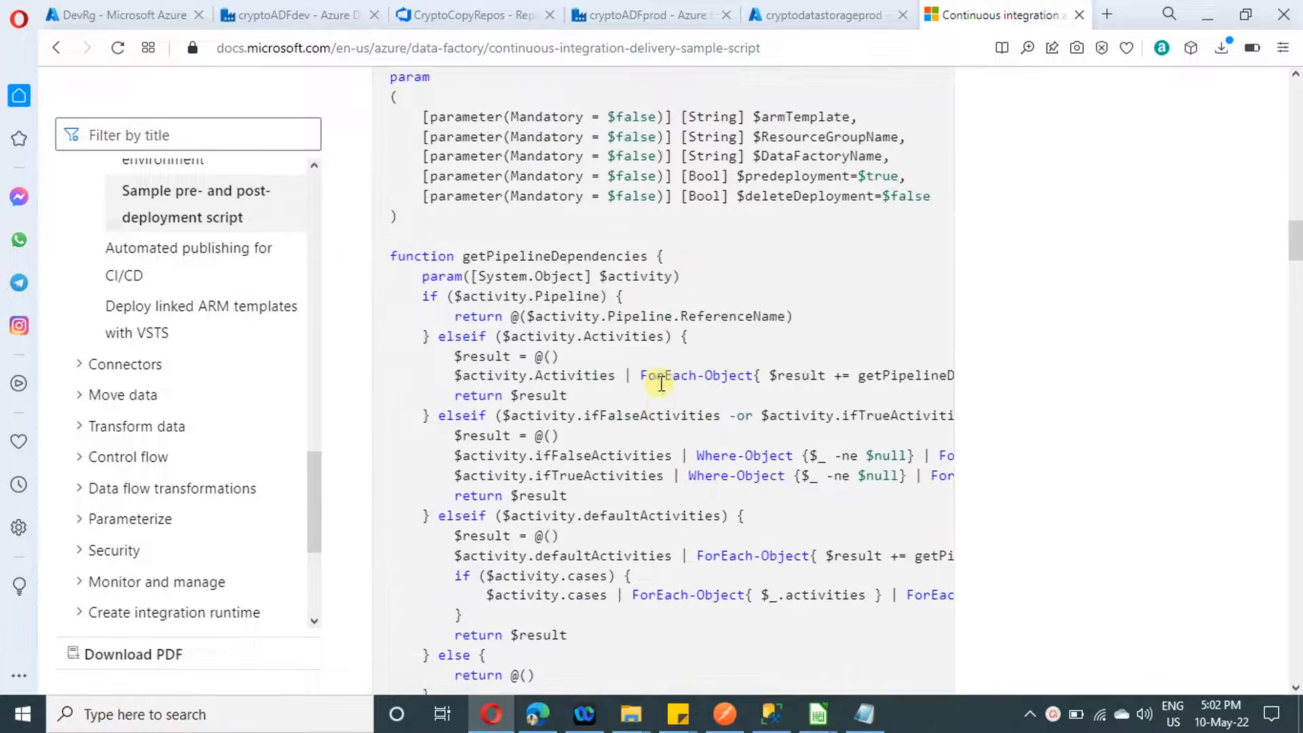
{"action": "left_click", "coordinate": [442, 17]}
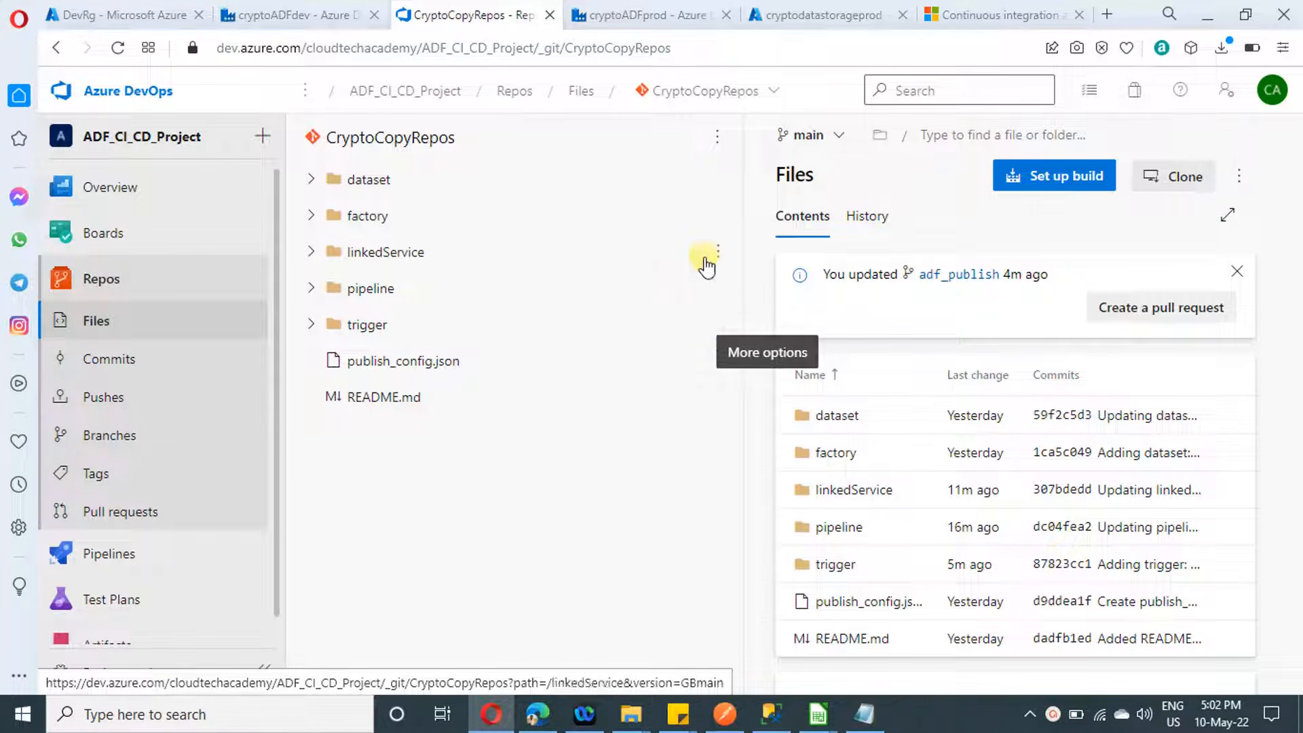
{"action": "left_click", "coordinate": [717, 137]}
{"action": "mouse_move", "coordinate": [700, 258]}
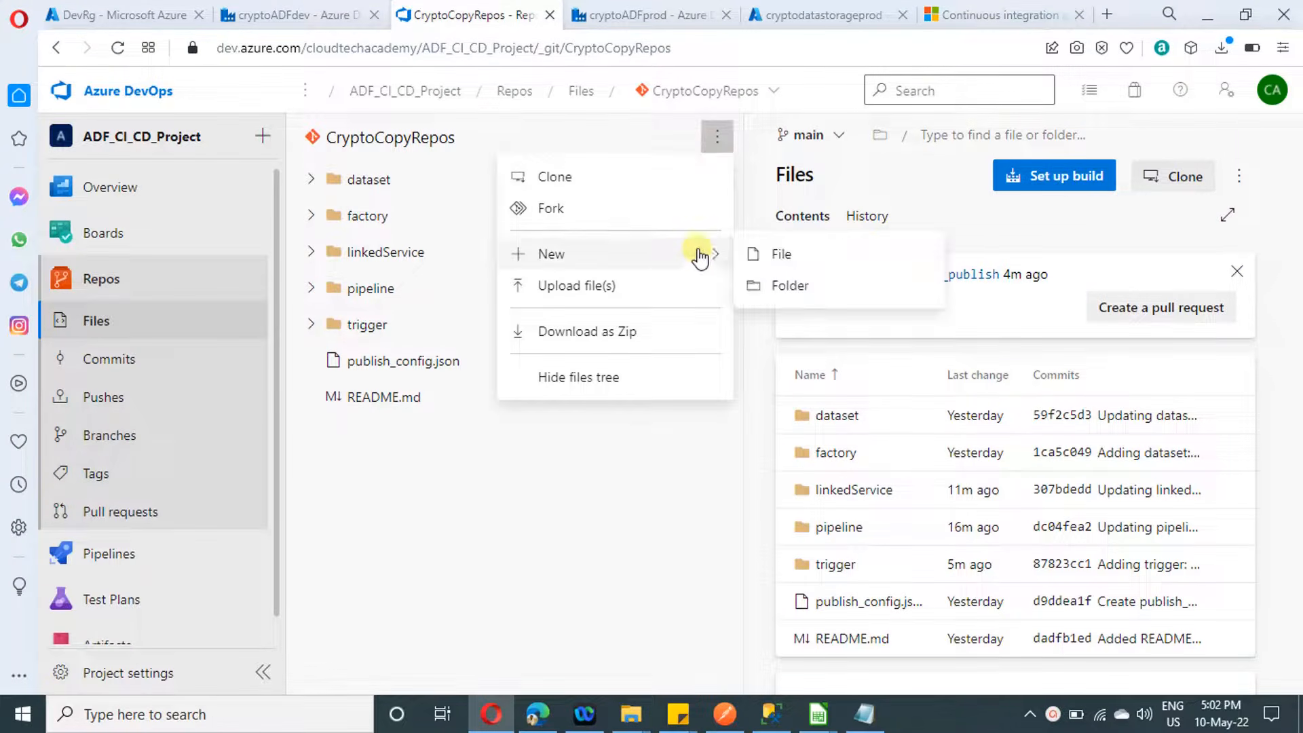
{"action": "left_click", "coordinate": [767, 255]}
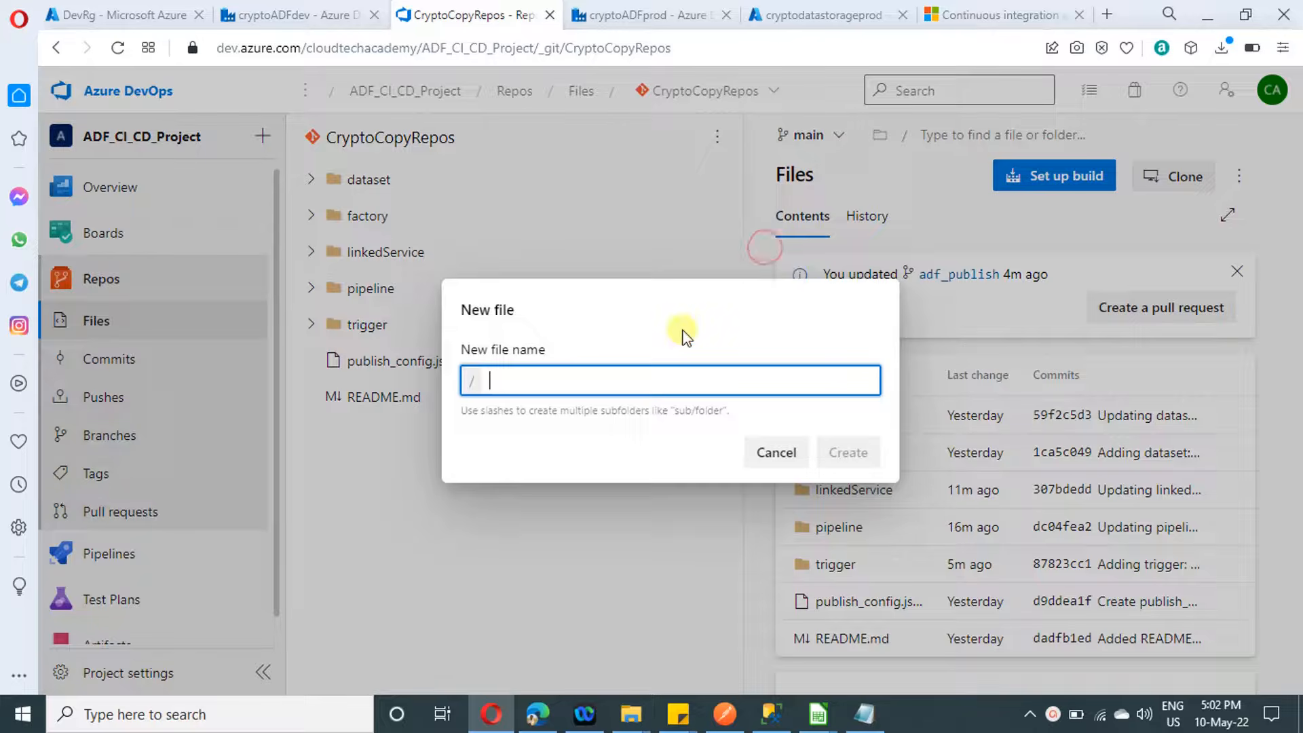
{"action": "type", "text": "ci"}
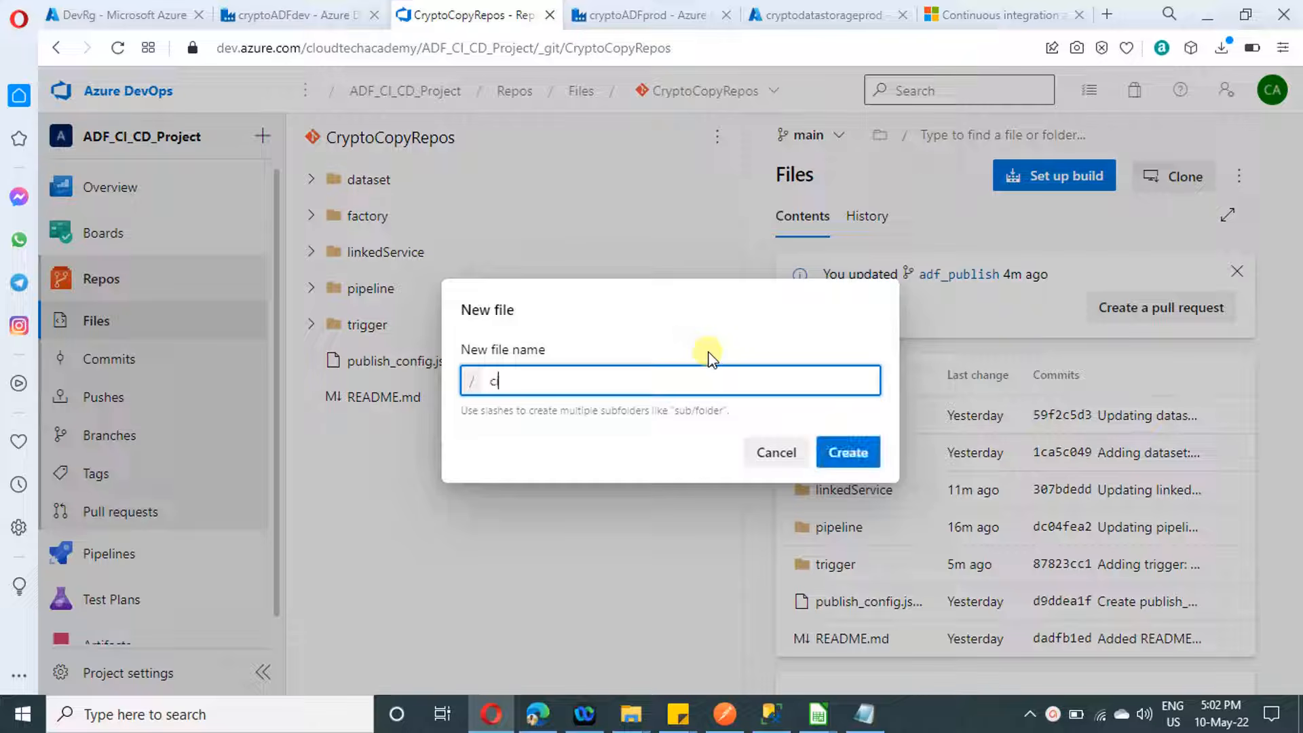
{"action": "type", "text": "c"}
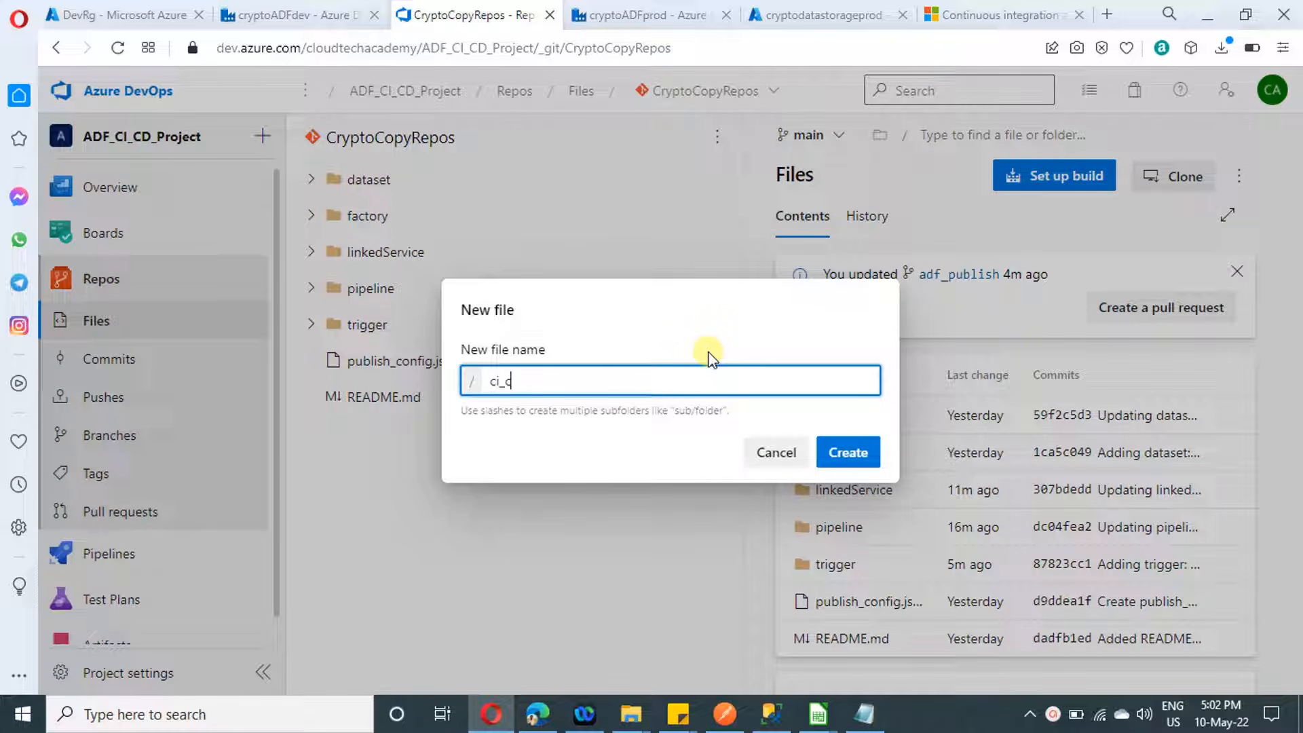
{"action": "type", "text": "rter.ps1"}
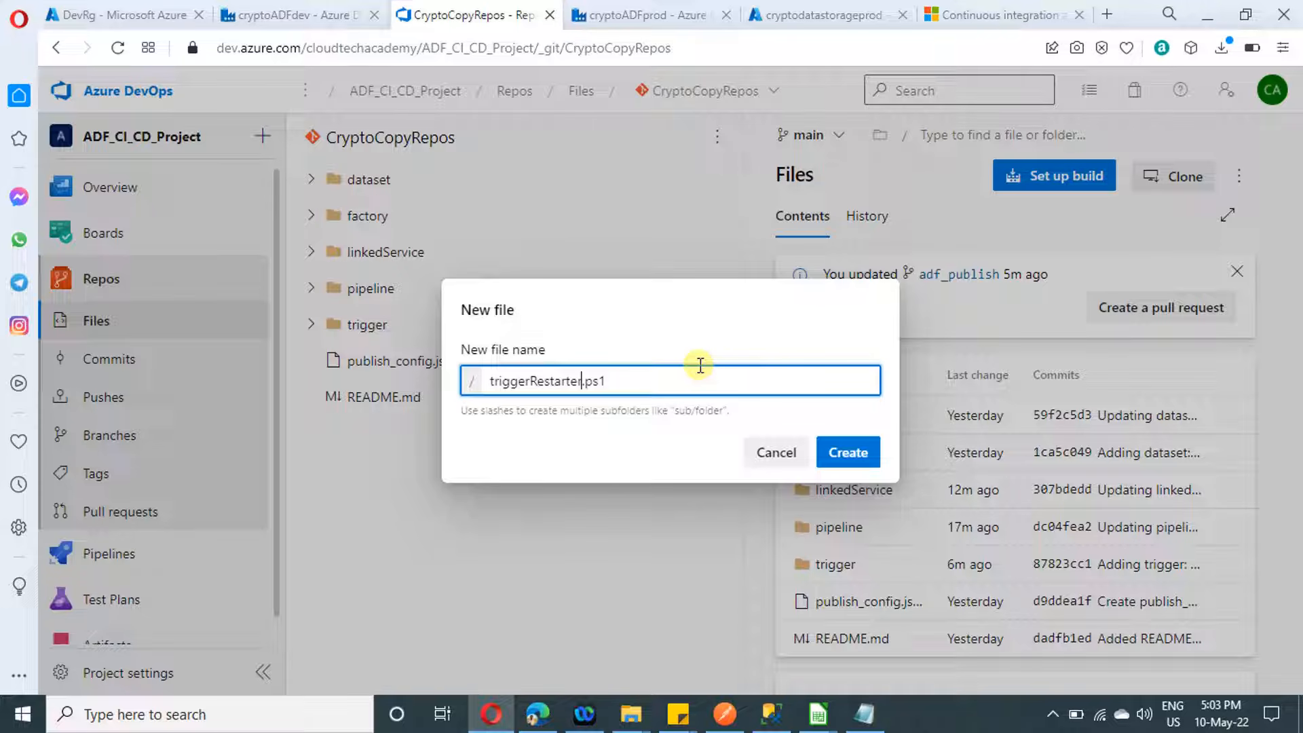
{"action": "left_click", "coordinate": [850, 450]}
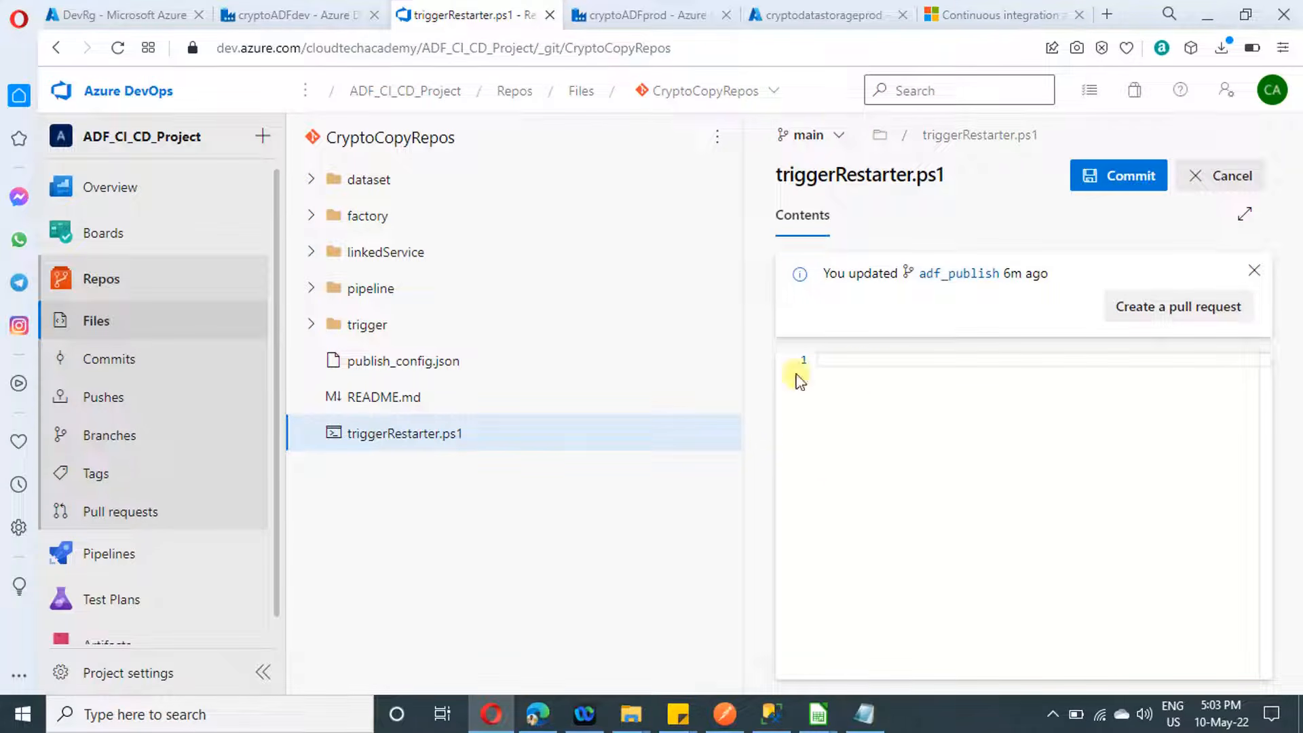
- Copy the pre- and post-deployment PowerShell script from the Microsoft Docs article into triggerRestarter.ps1 and commit the file to main
{"action": "left_click", "coordinate": [987, 13]}
{"action": "scroll", "coordinate": [860, 216], "scroll_direction": "up", "scroll_amount": 10}
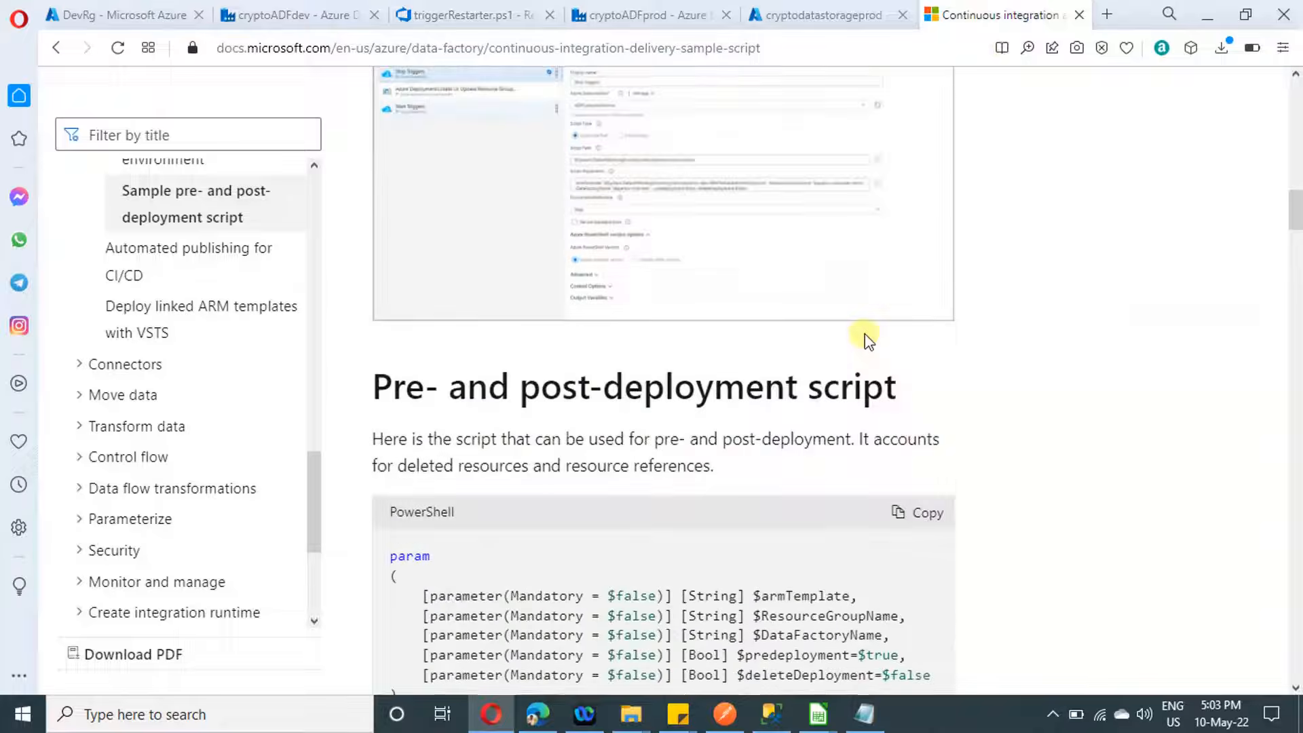
{"action": "scroll", "coordinate": [881, 466], "scroll_direction": "down", "scroll_amount": 3}
{"action": "left_click", "coordinate": [916, 415]}
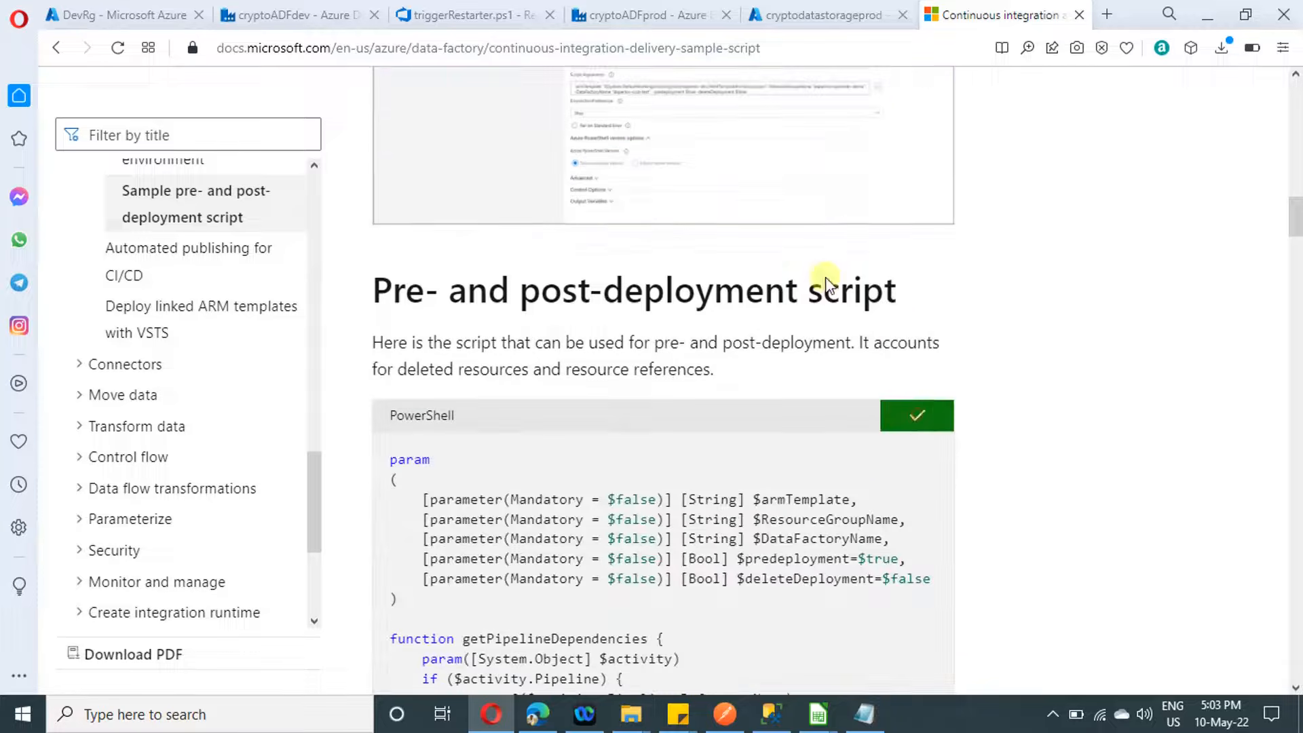
{"action": "left_click", "coordinate": [468, 13]}
{"action": "key", "text": "ctrl+v"}
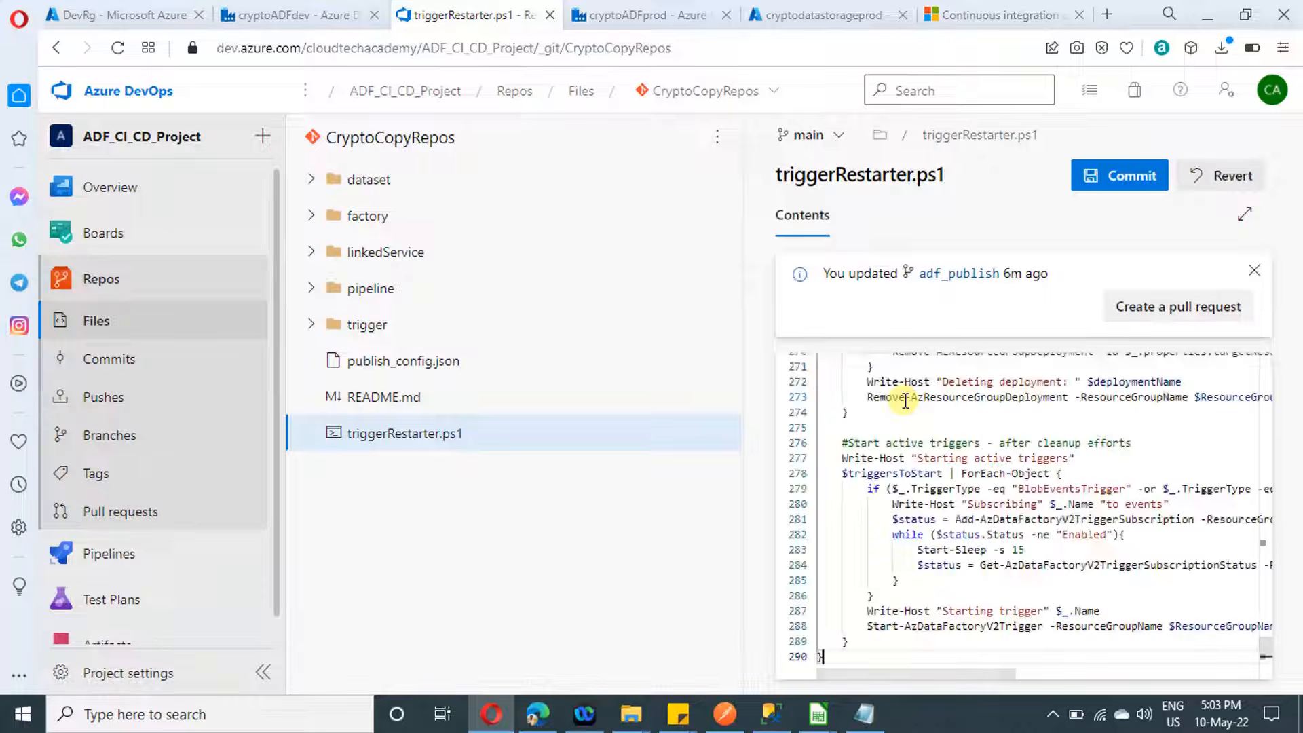
{"action": "left_click", "coordinate": [1099, 175]}
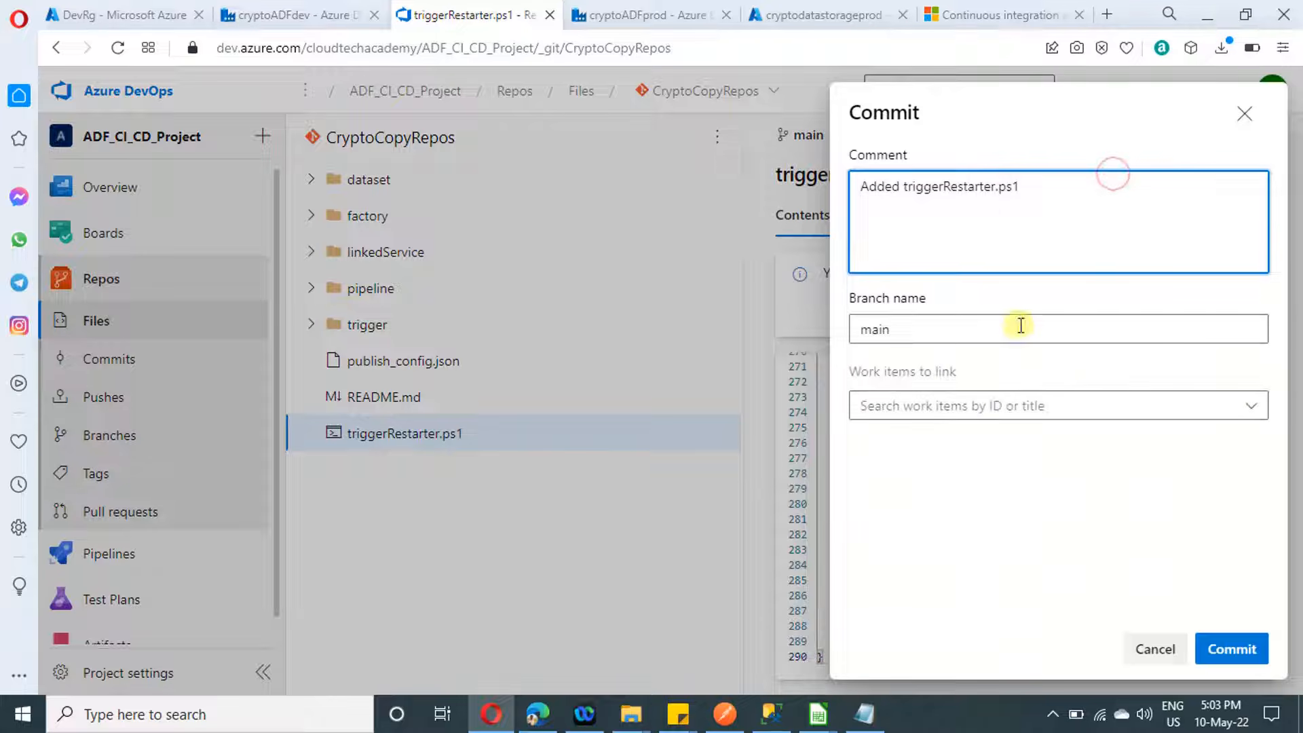
{"action": "left_click", "coordinate": [1214, 648]}
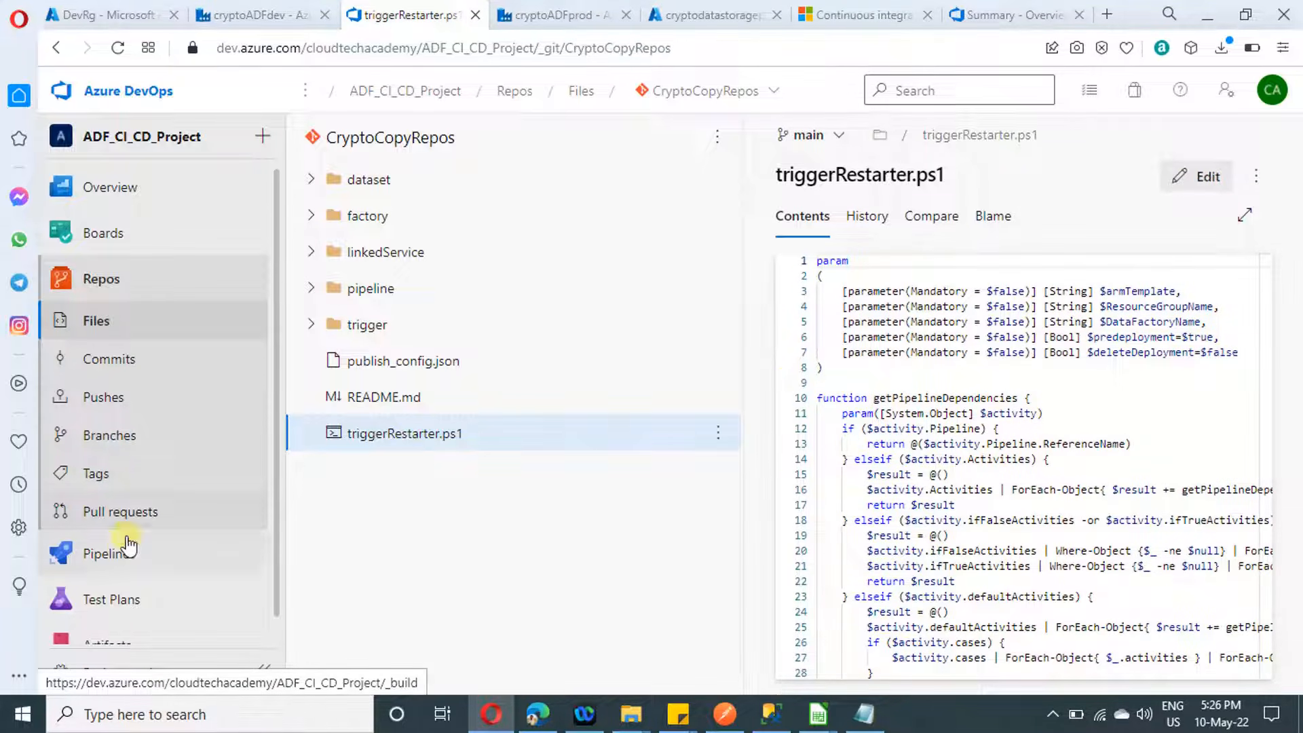
- Open the CyrptoHistory CI CD release pipeline for editing and check the settings of its _CryptoCopyRepos artifact
{"action": "mouse_move", "coordinate": [124, 555]}
{"action": "left_click", "coordinate": [122, 548]}
{"action": "left_click", "coordinate": [109, 442]}
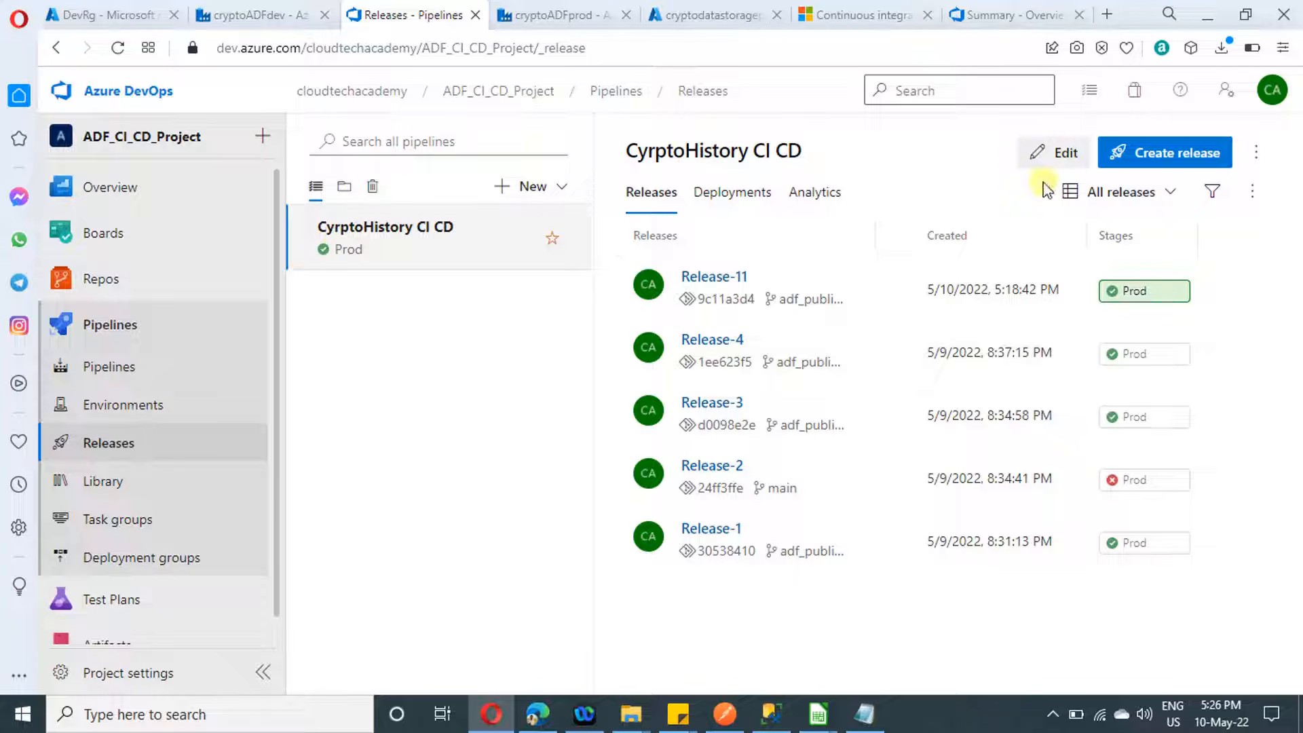
{"action": "left_click", "coordinate": [1050, 160]}
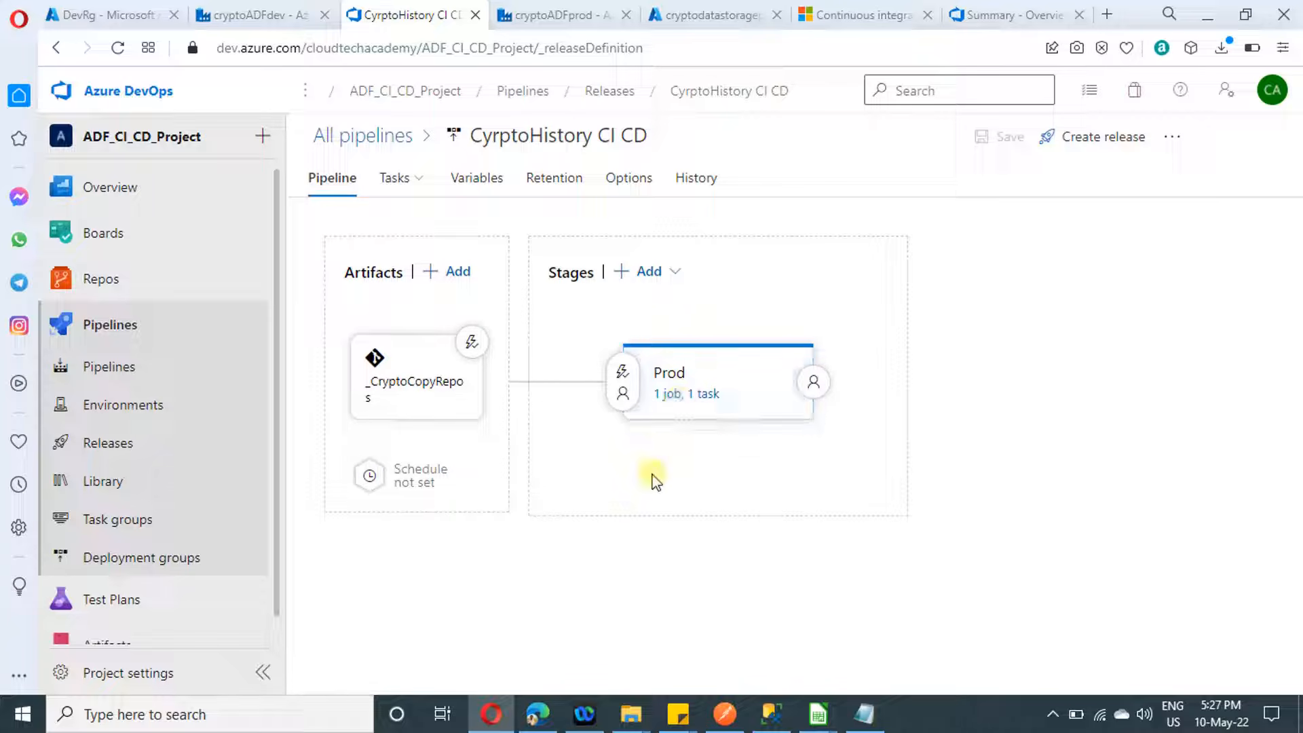
{"action": "left_click", "coordinate": [431, 377]}
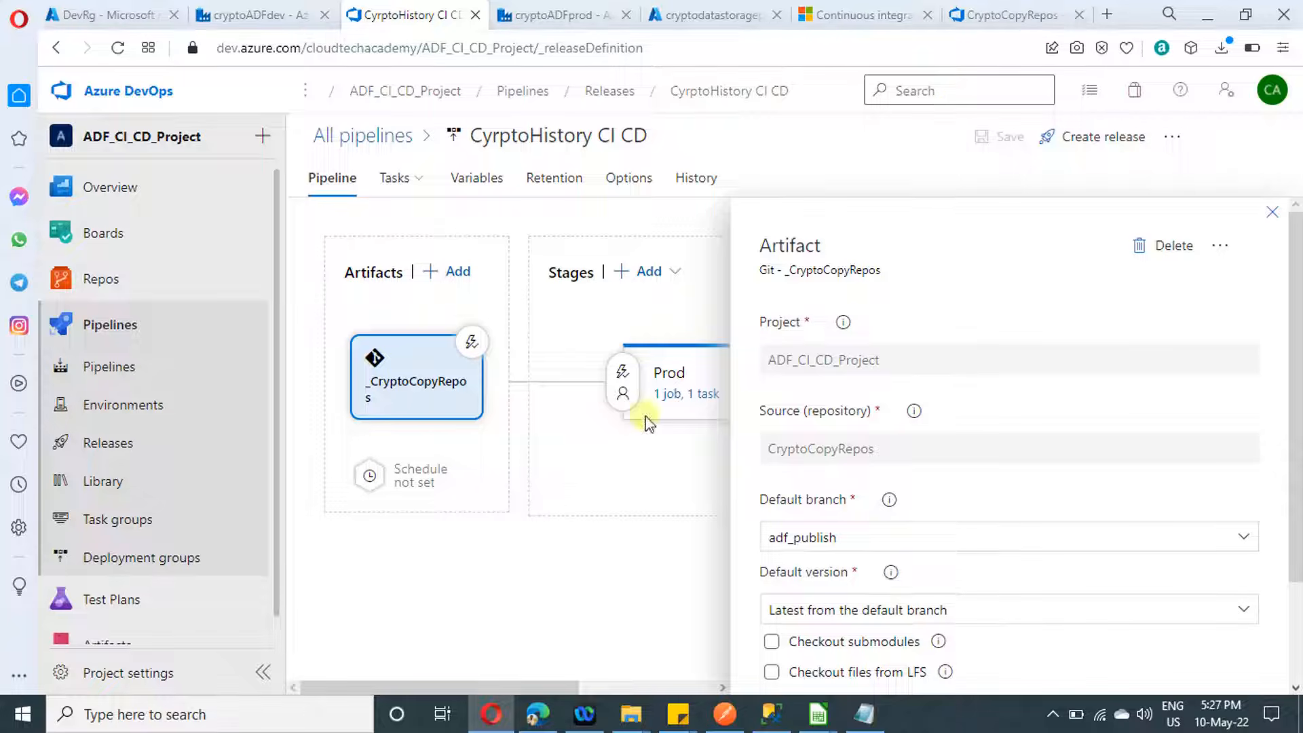
{"action": "left_click", "coordinate": [1274, 213]}
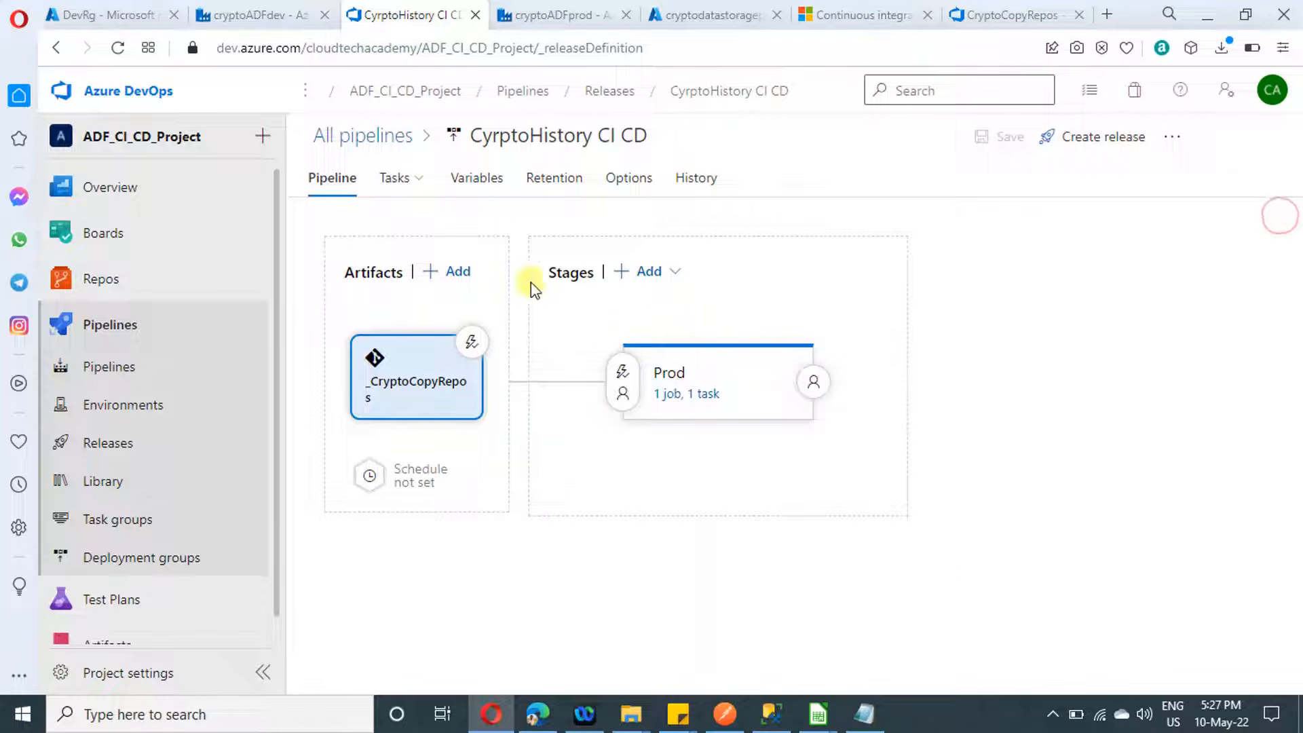
- Start a new Azure Repos artifact with project ADF_CI_CD_Project, source repository CryptoCopyRepos and default branch main
{"action": "left_click", "coordinate": [450, 272]}
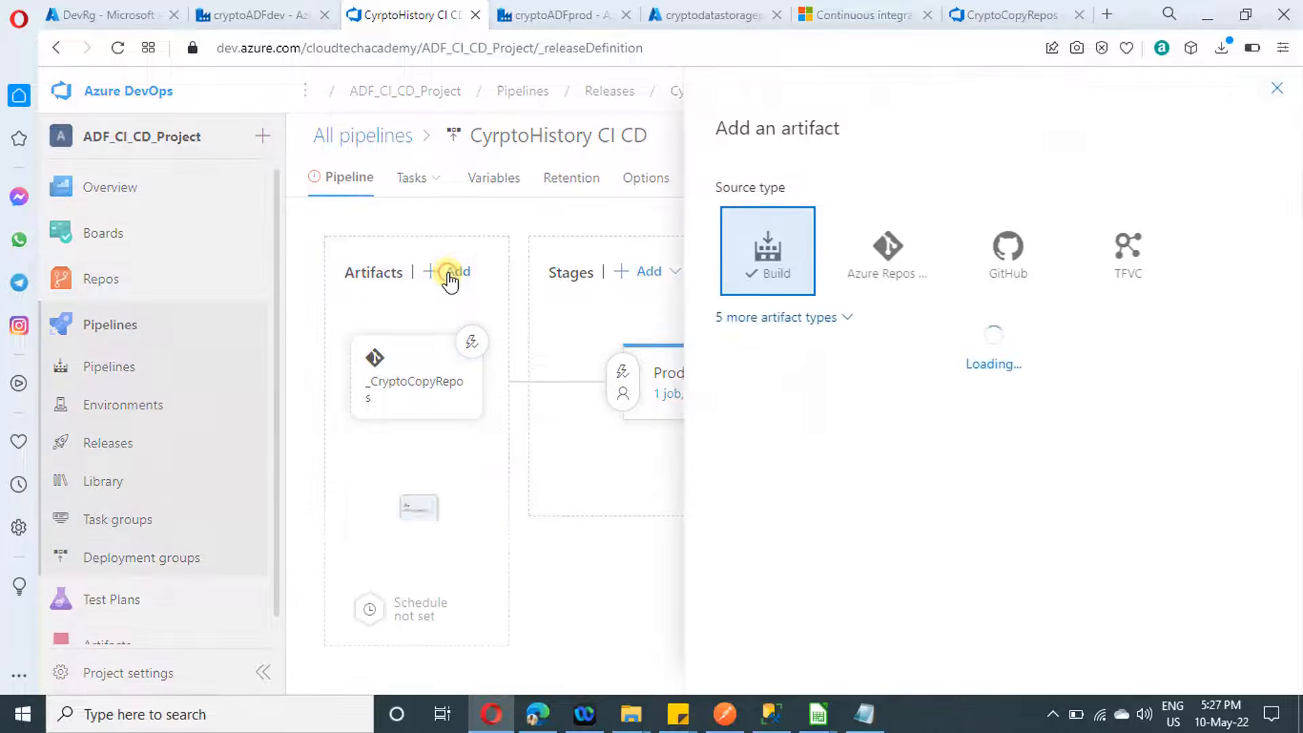
{"action": "left_click", "coordinate": [897, 271]}
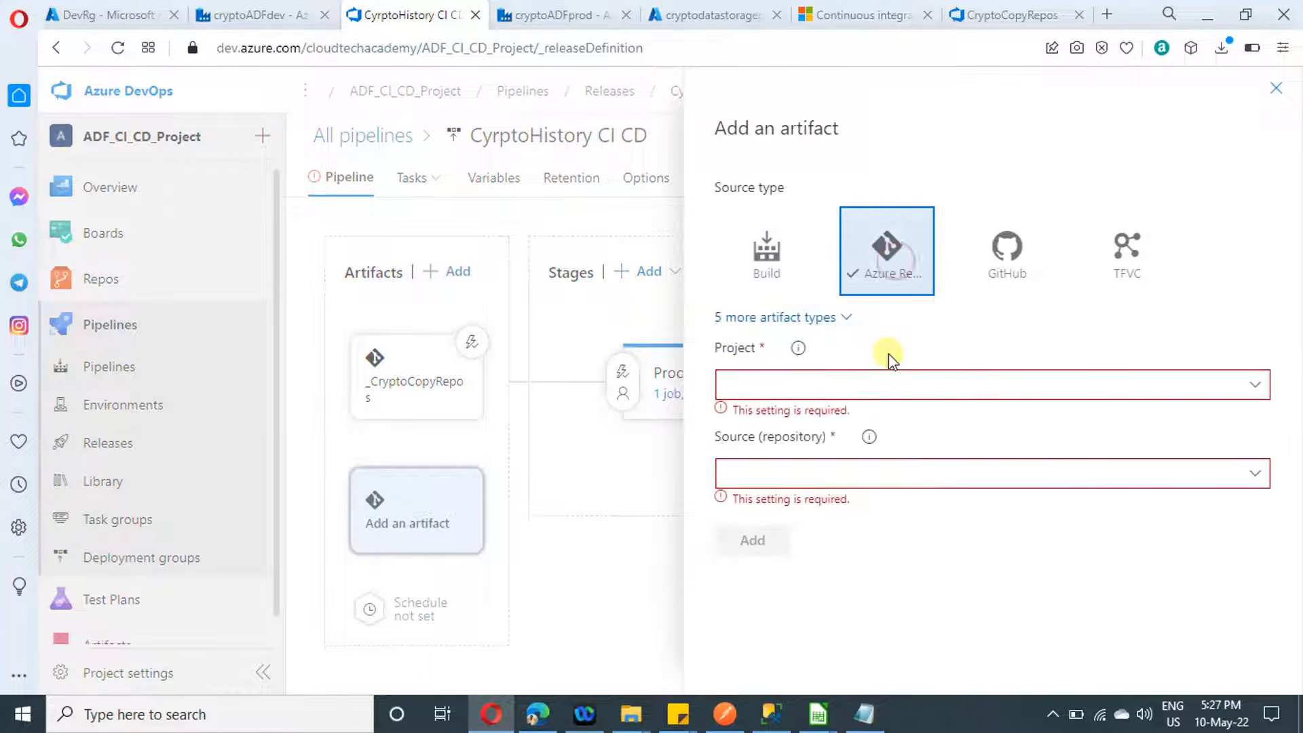
{"action": "left_click", "coordinate": [1255, 386]}
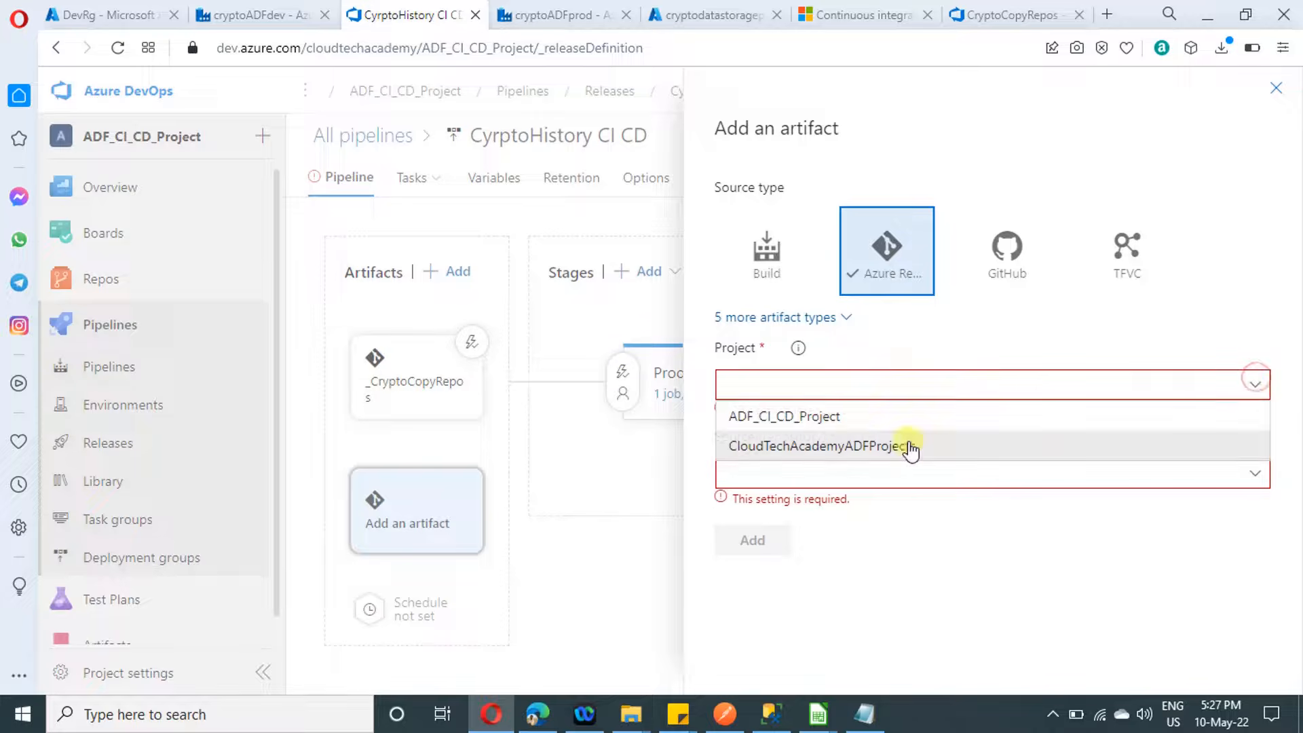
{"action": "left_click", "coordinate": [887, 419]}
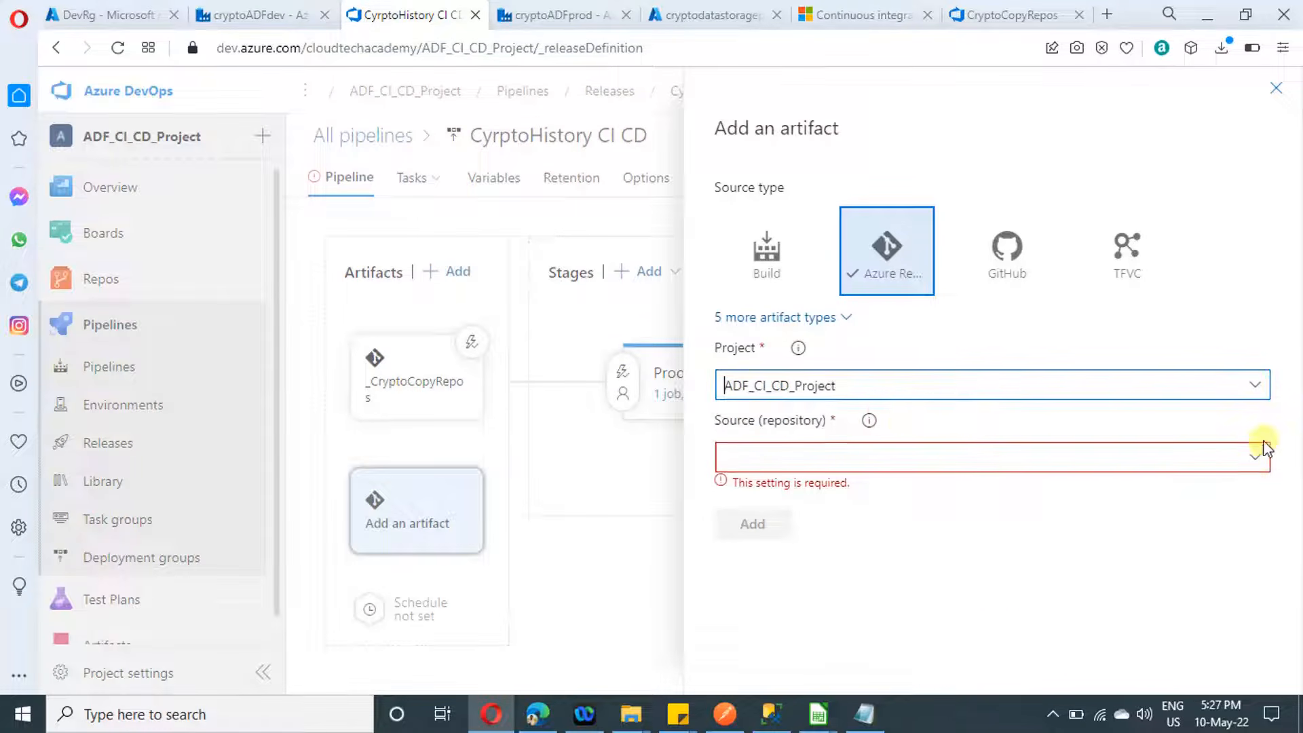
{"action": "left_click", "coordinate": [1255, 456]}
{"action": "left_click", "coordinate": [858, 518]}
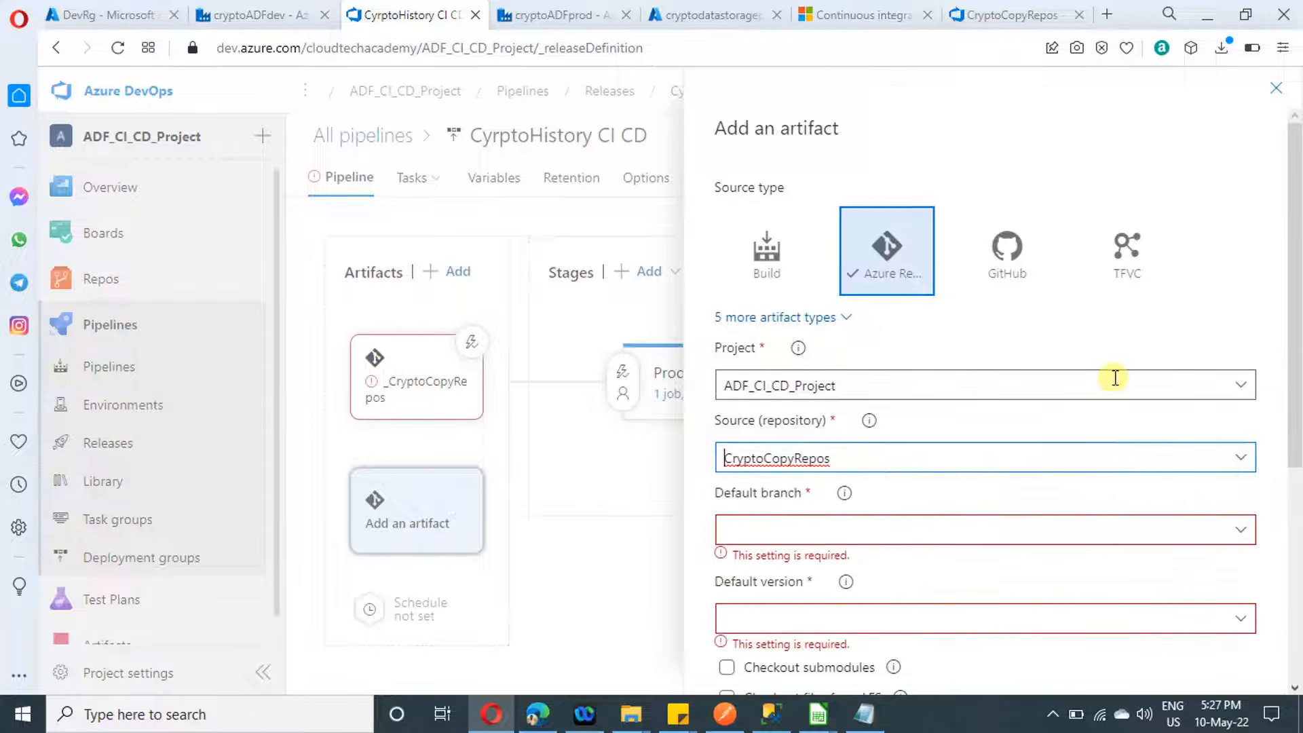
{"action": "scroll", "coordinate": [1127, 407], "scroll_direction": "down", "scroll_amount": 3}
{"action": "left_click", "coordinate": [1239, 342]}
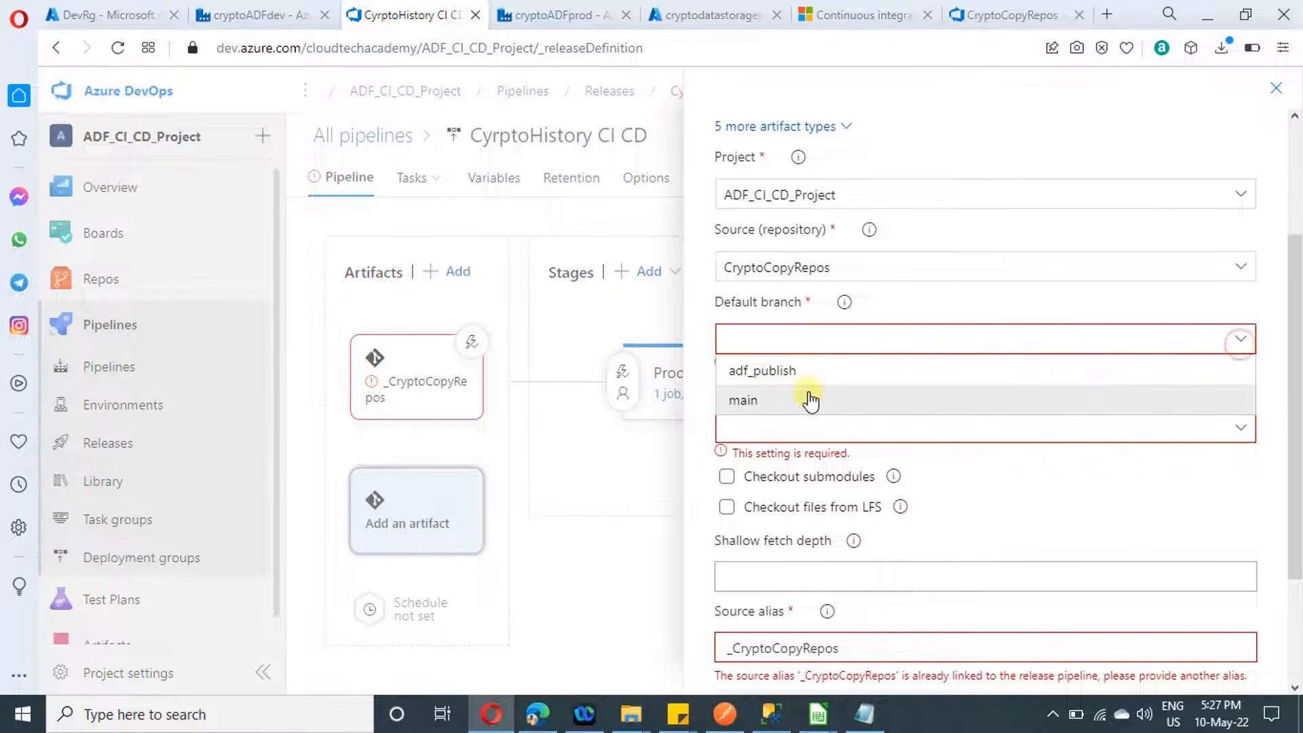
{"action": "left_click", "coordinate": [760, 406]}
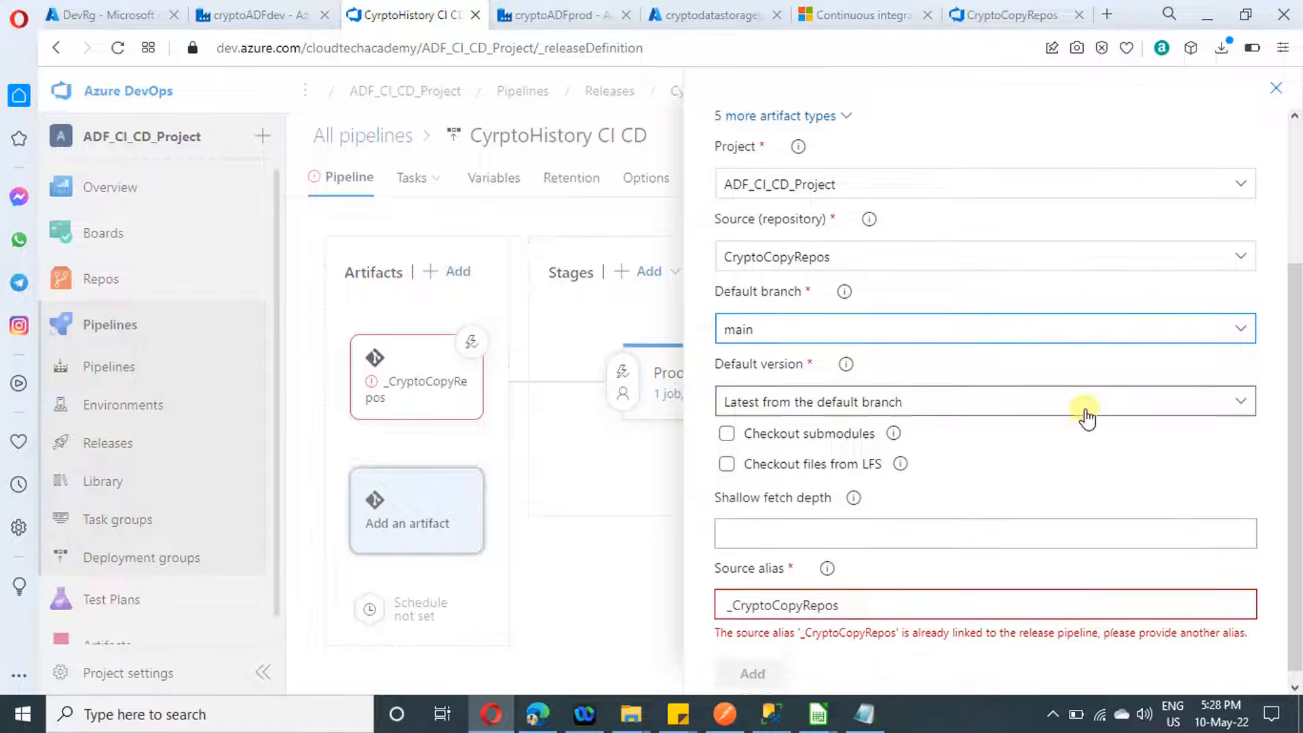
- Set the new artifact's source alias to _mainBranch_source and add it to the release pipeline
{"action": "scroll", "coordinate": [975, 563], "scroll_direction": "down", "scroll_amount": 1}
{"action": "left_click_drag", "start_coordinate": [852, 585], "coordinate": [727, 591]}
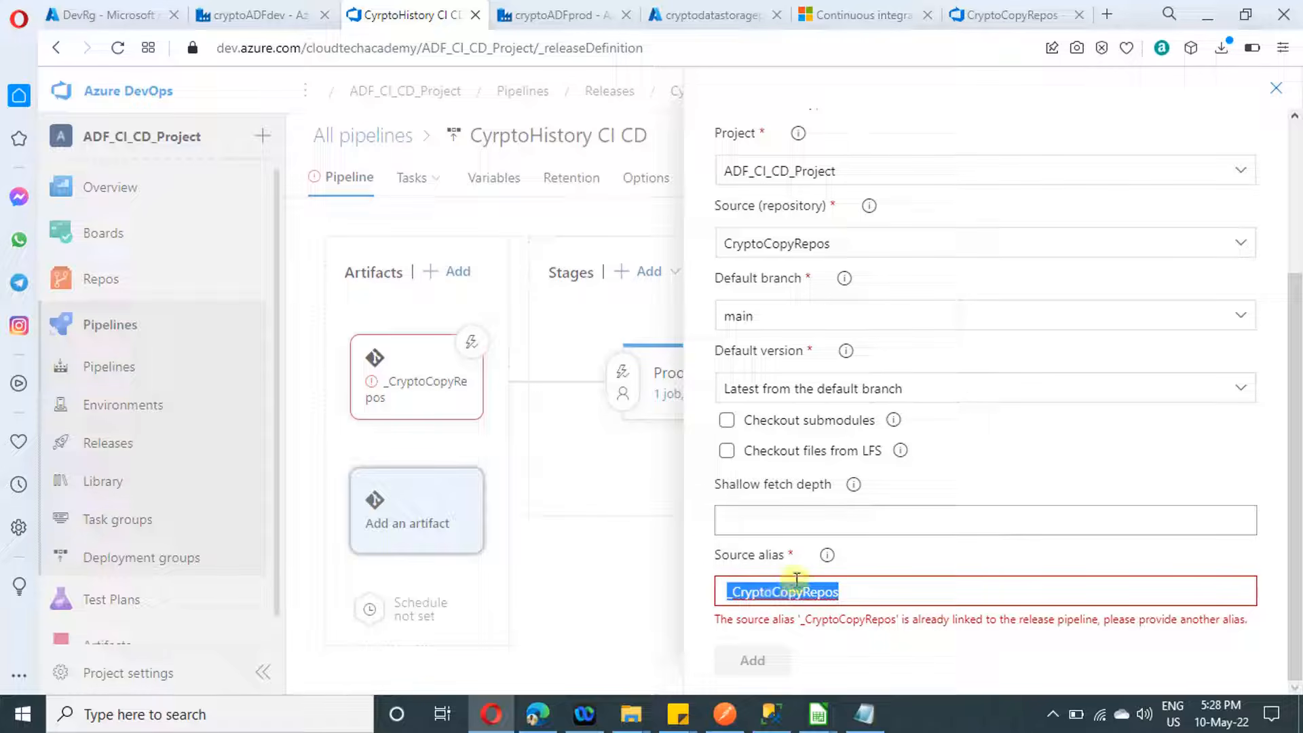
{"action": "key", "text": "BackSpace"}
{"action": "type", "text": "_"}
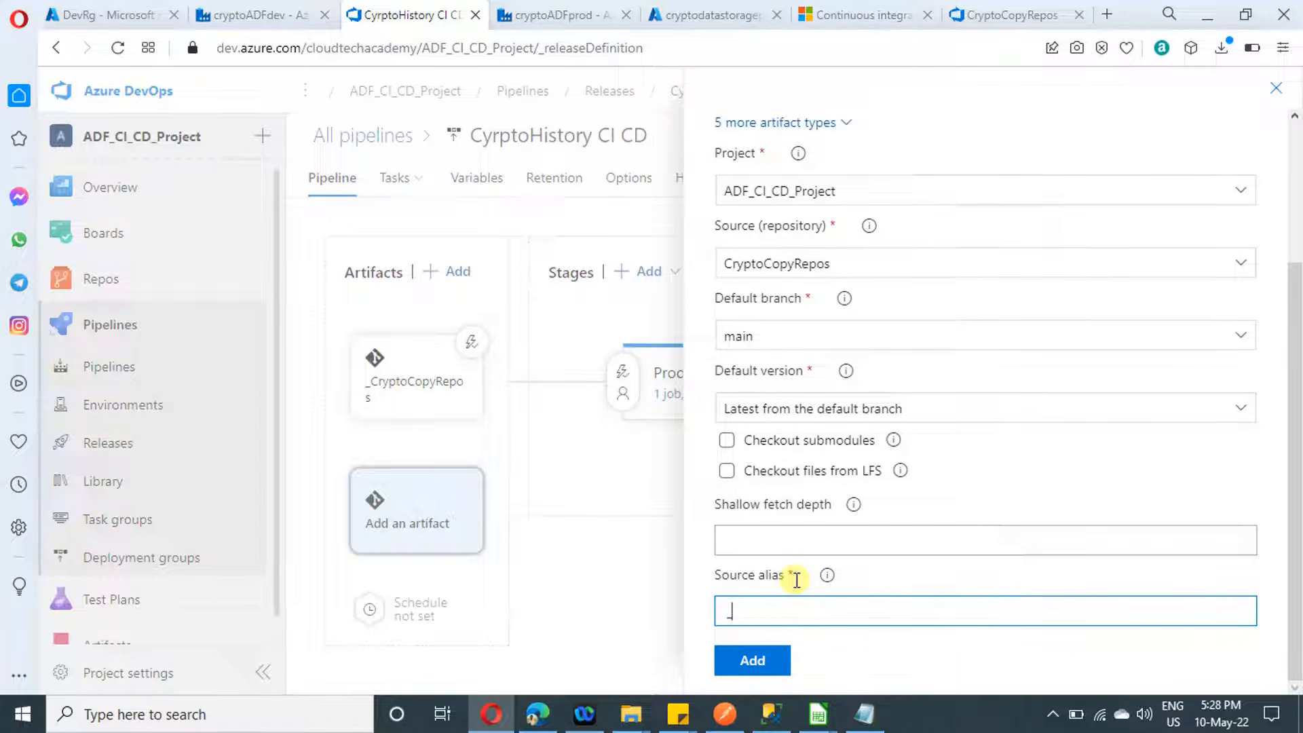
{"action": "type", "text": "mainBranch_source"}
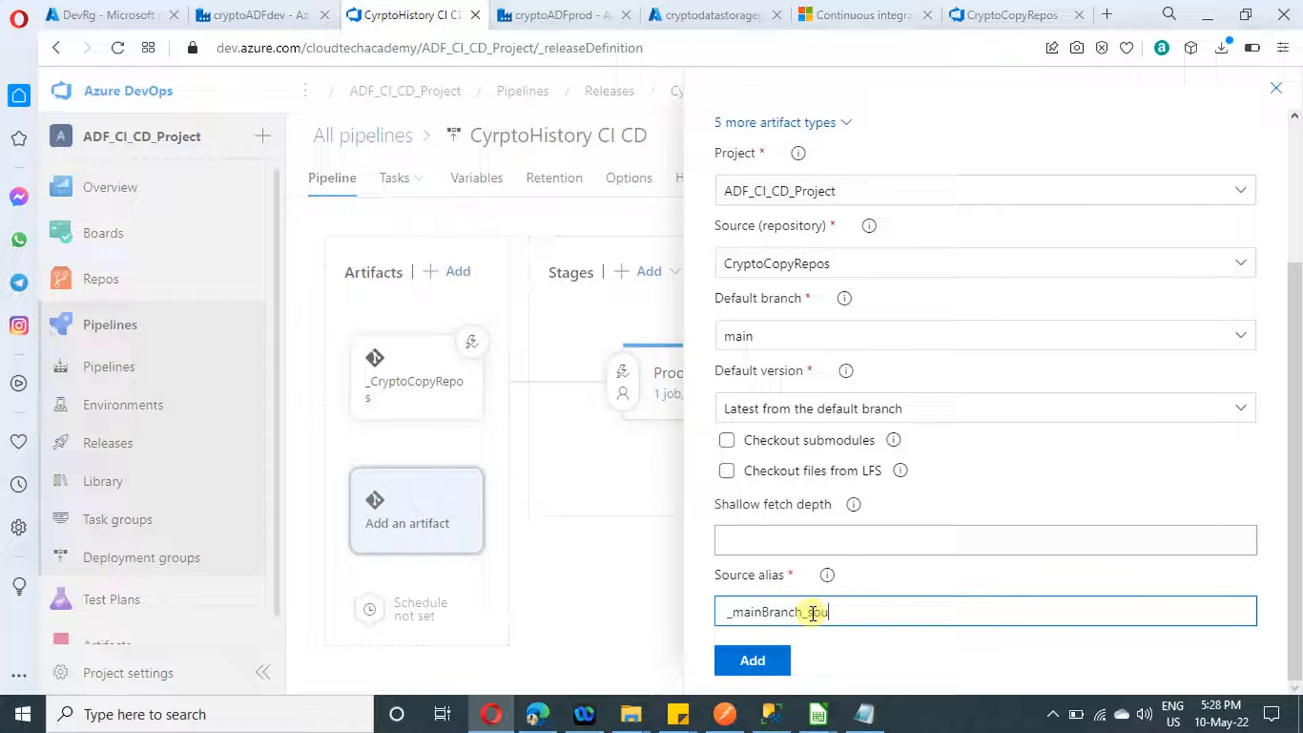
{"action": "left_click", "coordinate": [766, 665]}
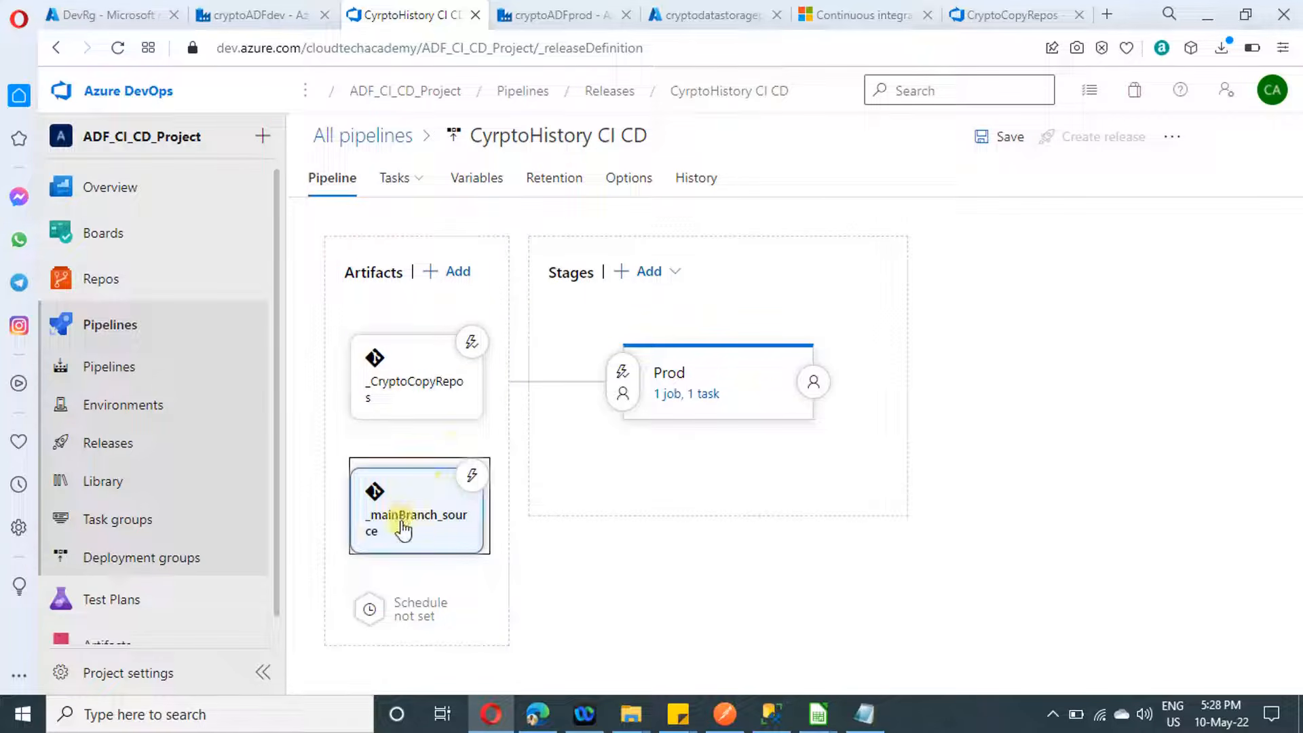
- Compare the default branch and source alias of the _CryptoCopyRepos and _mainBranch_source artifacts
{"action": "left_click", "coordinate": [433, 386]}
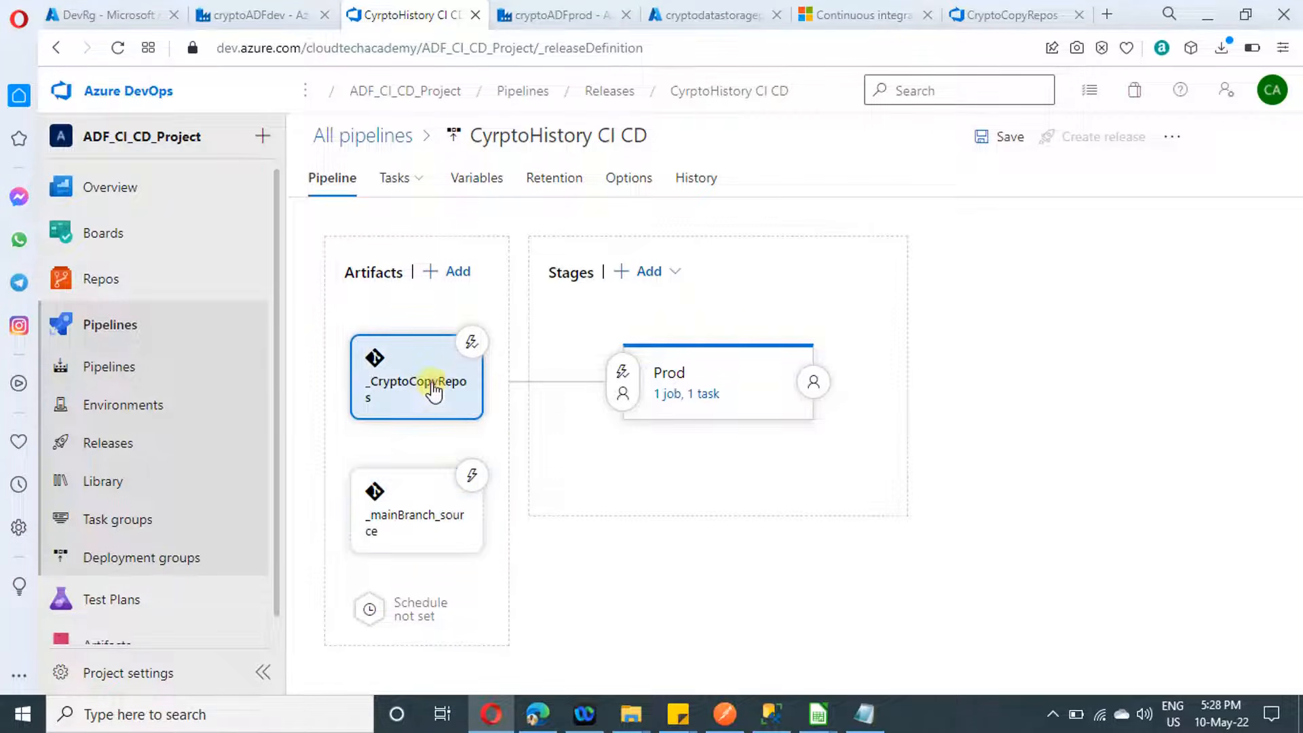
{"action": "scroll", "coordinate": [964, 407], "scroll_direction": "down", "scroll_amount": 2}
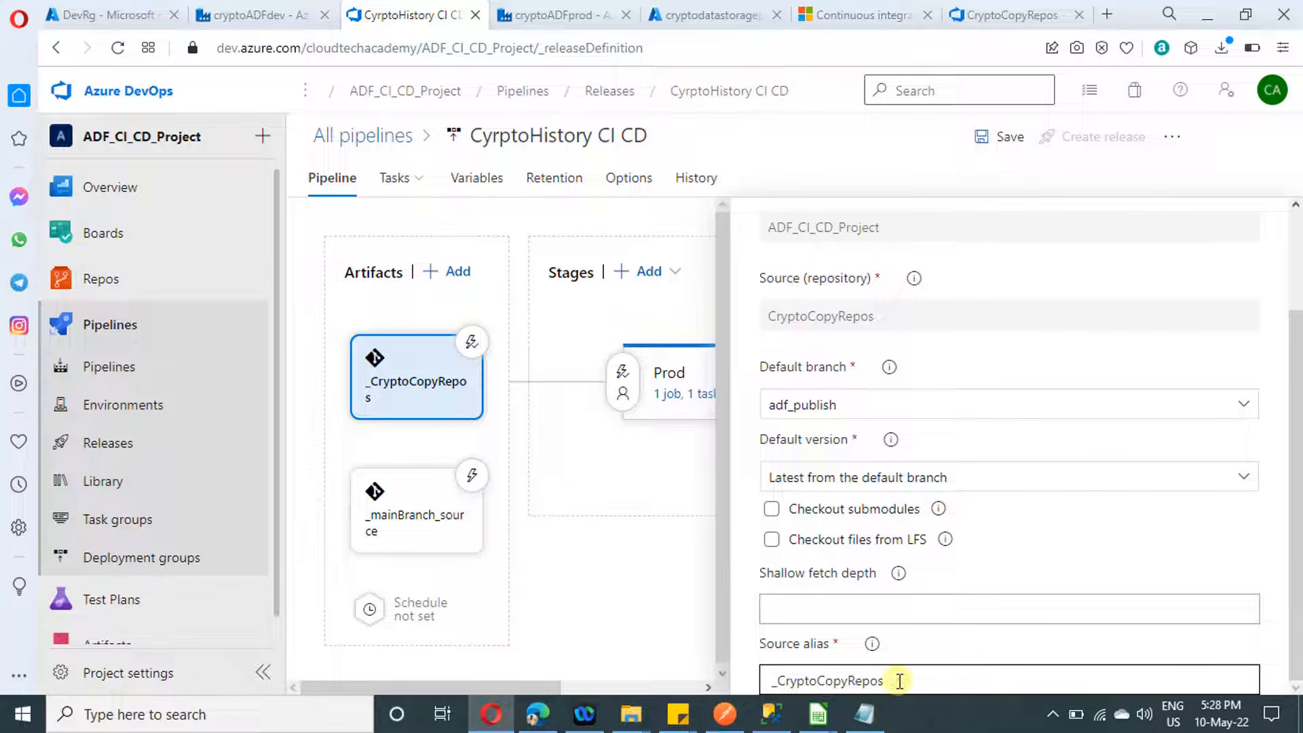
{"action": "left_click", "coordinate": [436, 521]}
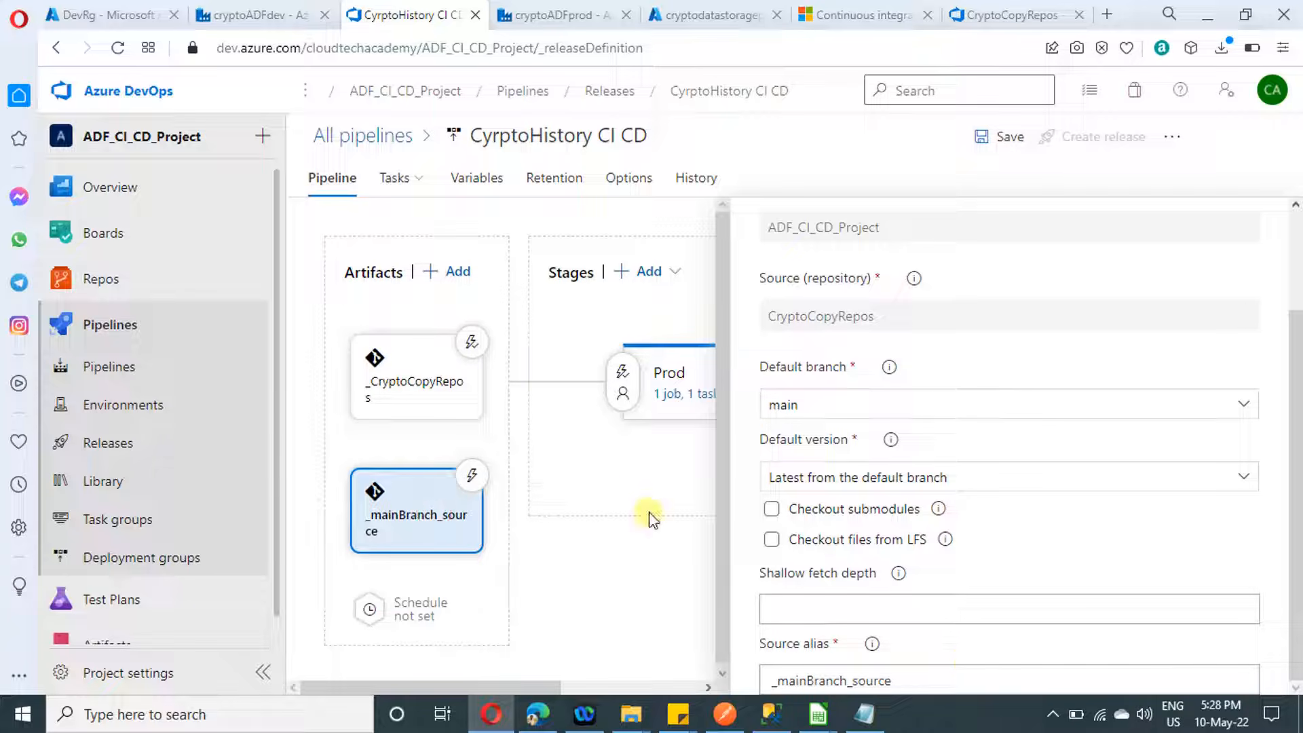
{"action": "scroll", "coordinate": [1164, 349], "scroll_direction": "up", "scroll_amount": 2}
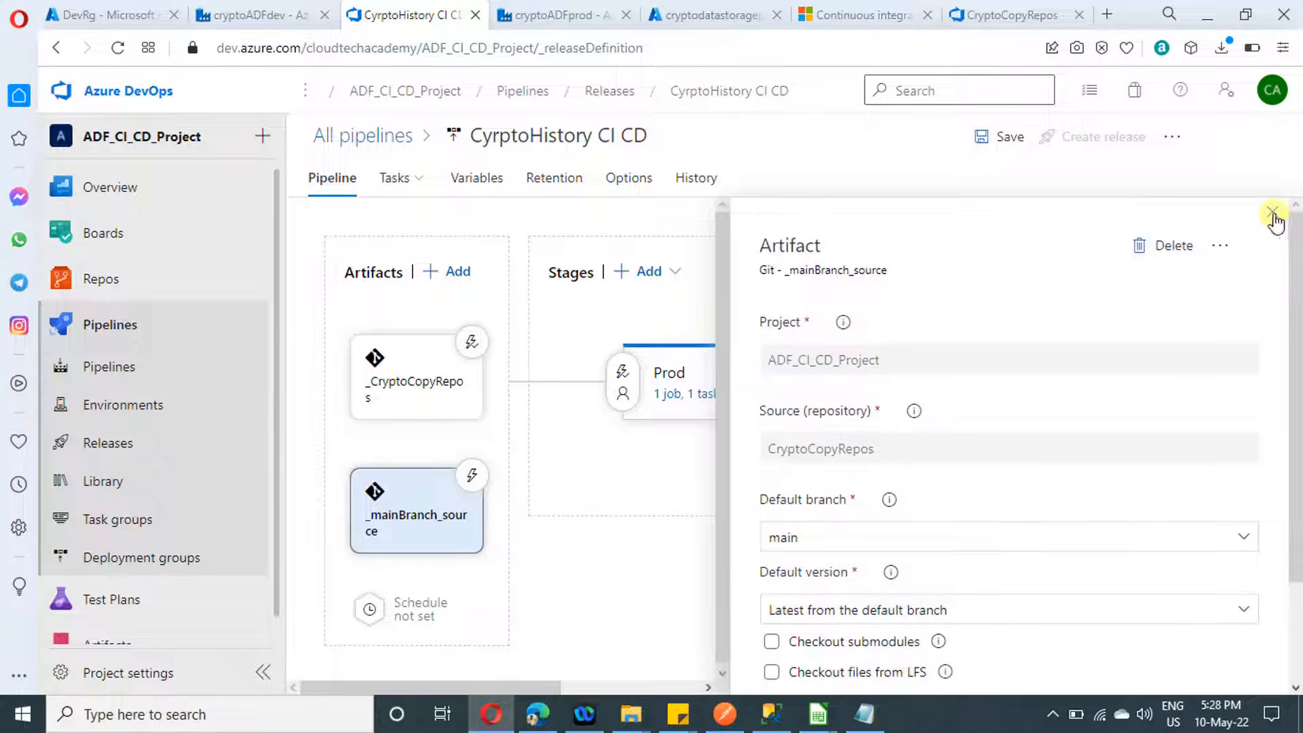
{"action": "left_click", "coordinate": [1274, 213]}
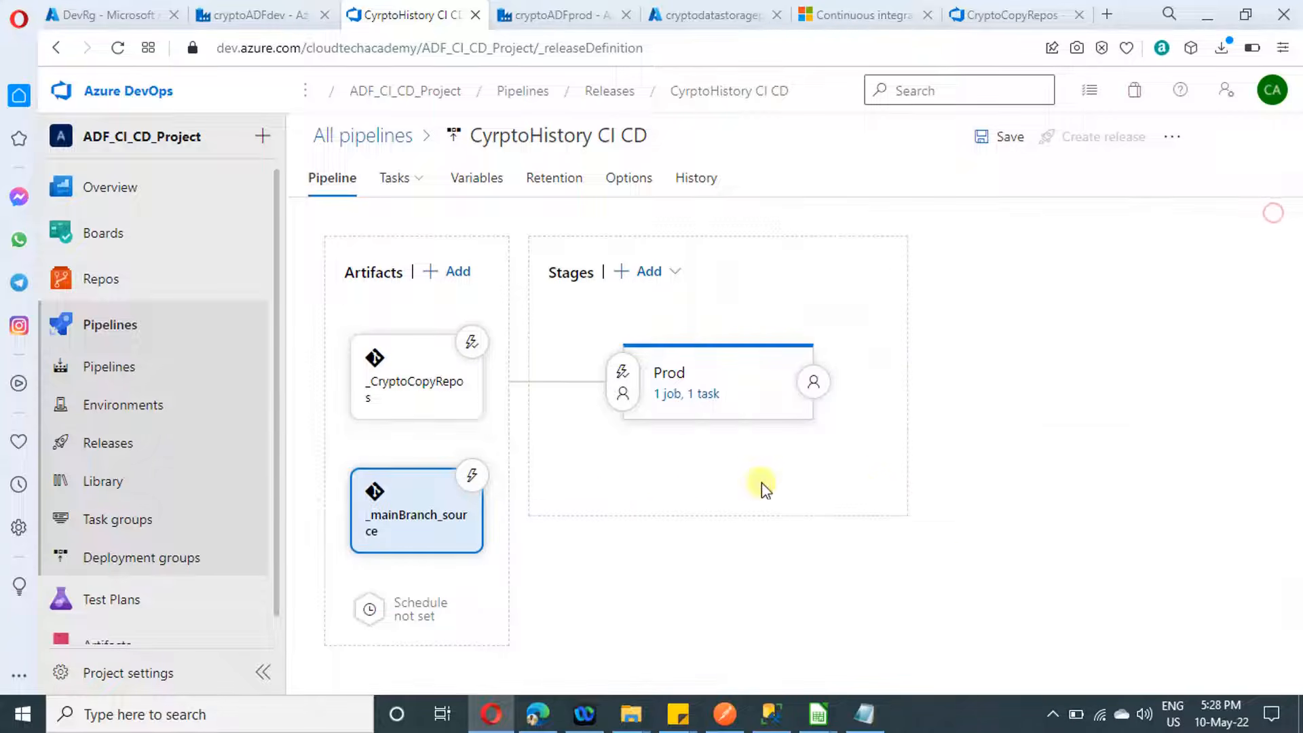
- Add an Azure PowerShell task to the Prod stage's agent job and place it before the ARM Template deployment task
{"action": "left_click", "coordinate": [691, 413]}
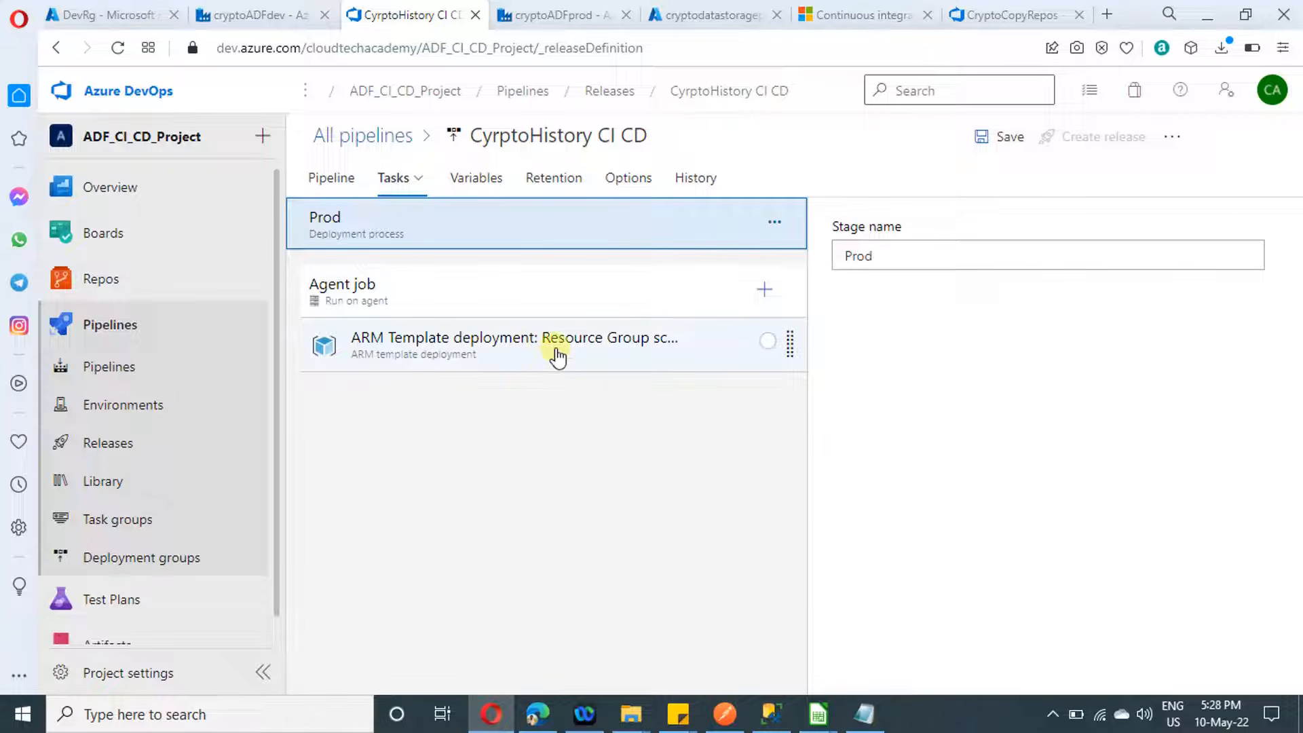
{"action": "left_click", "coordinate": [524, 363]}
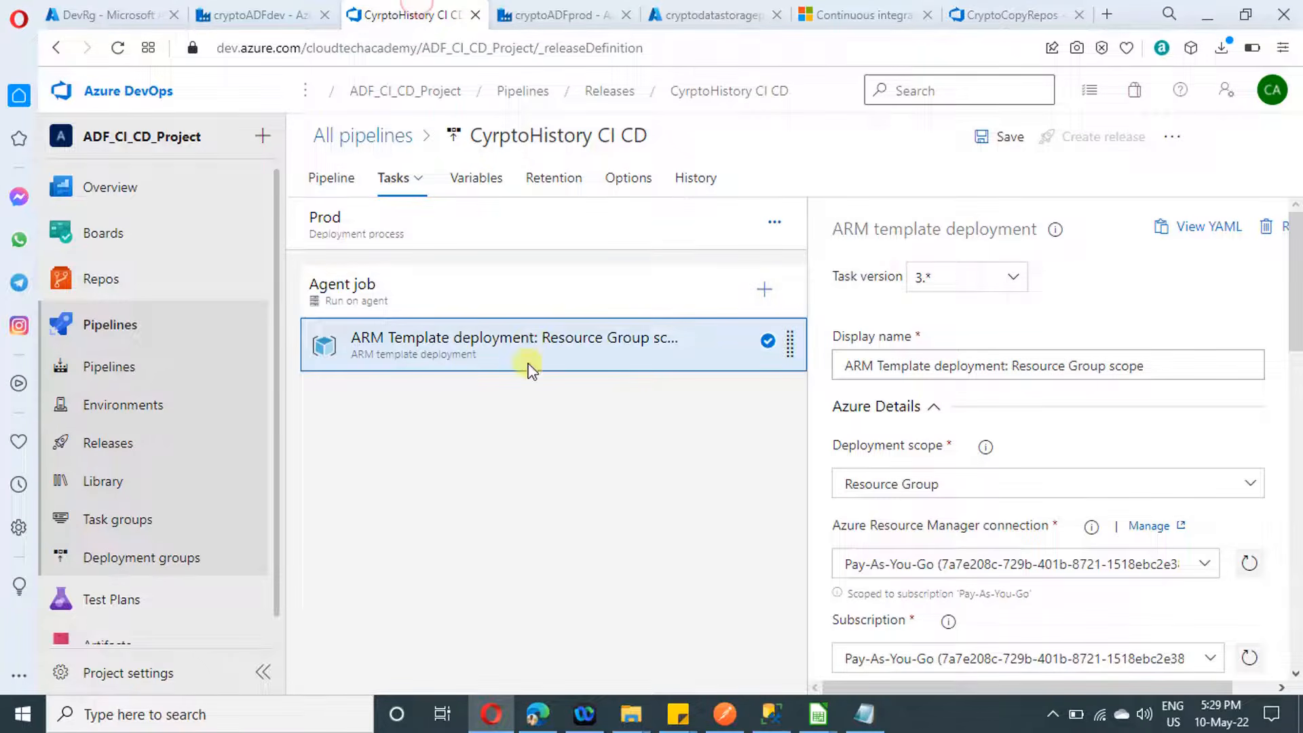
{"action": "left_click", "coordinate": [767, 290]}
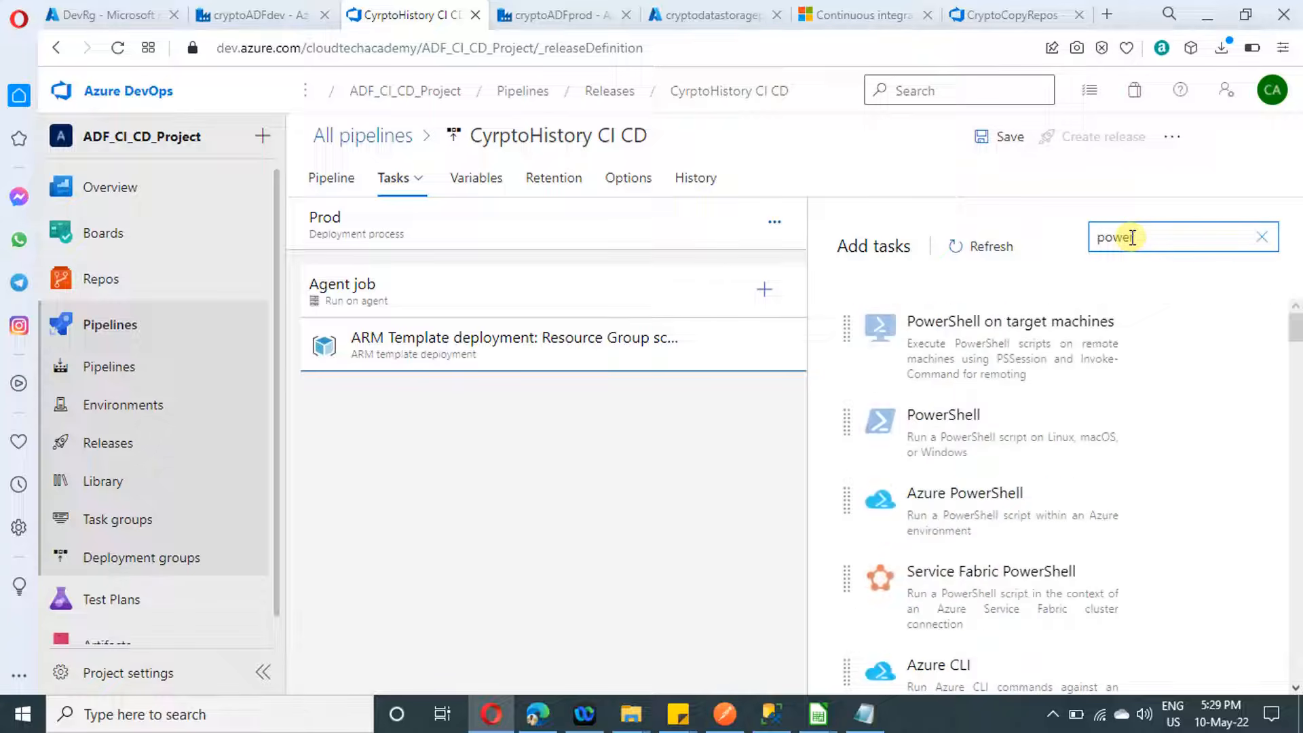
{"action": "mouse_move", "coordinate": [938, 548]}
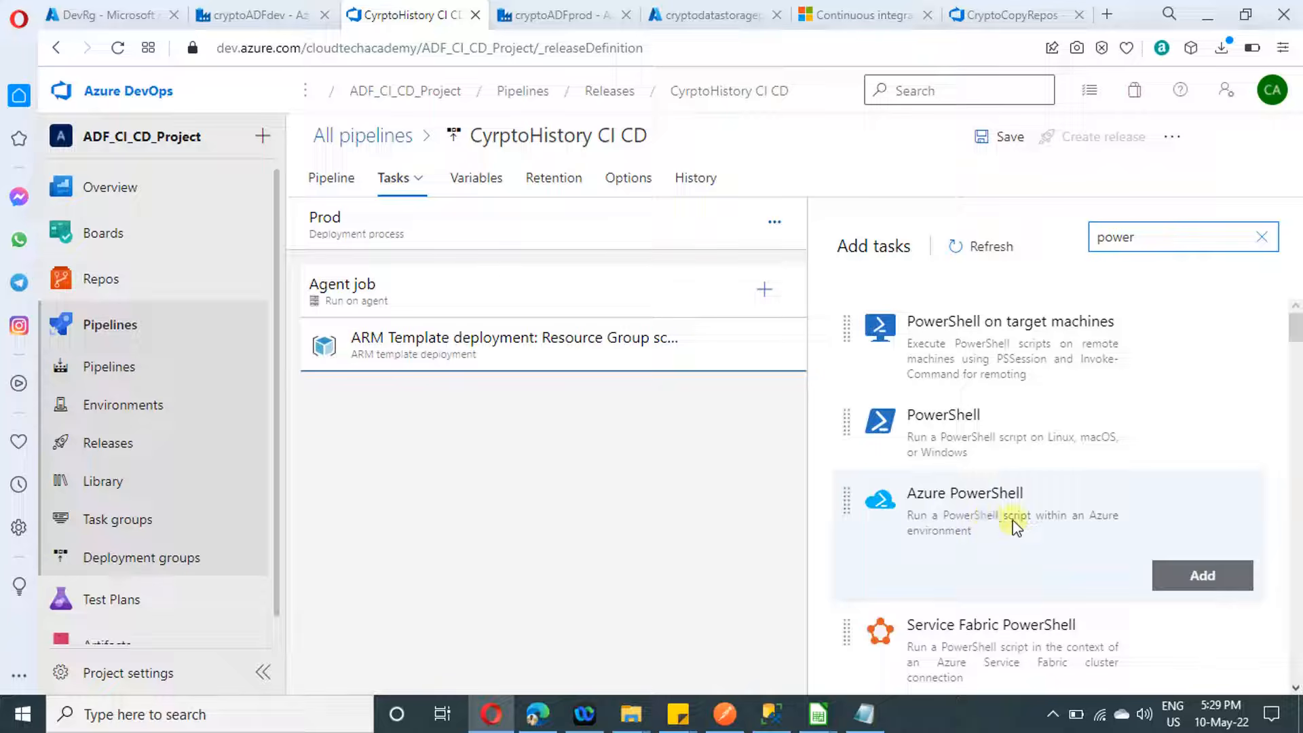
{"action": "left_click", "coordinate": [1202, 576]}
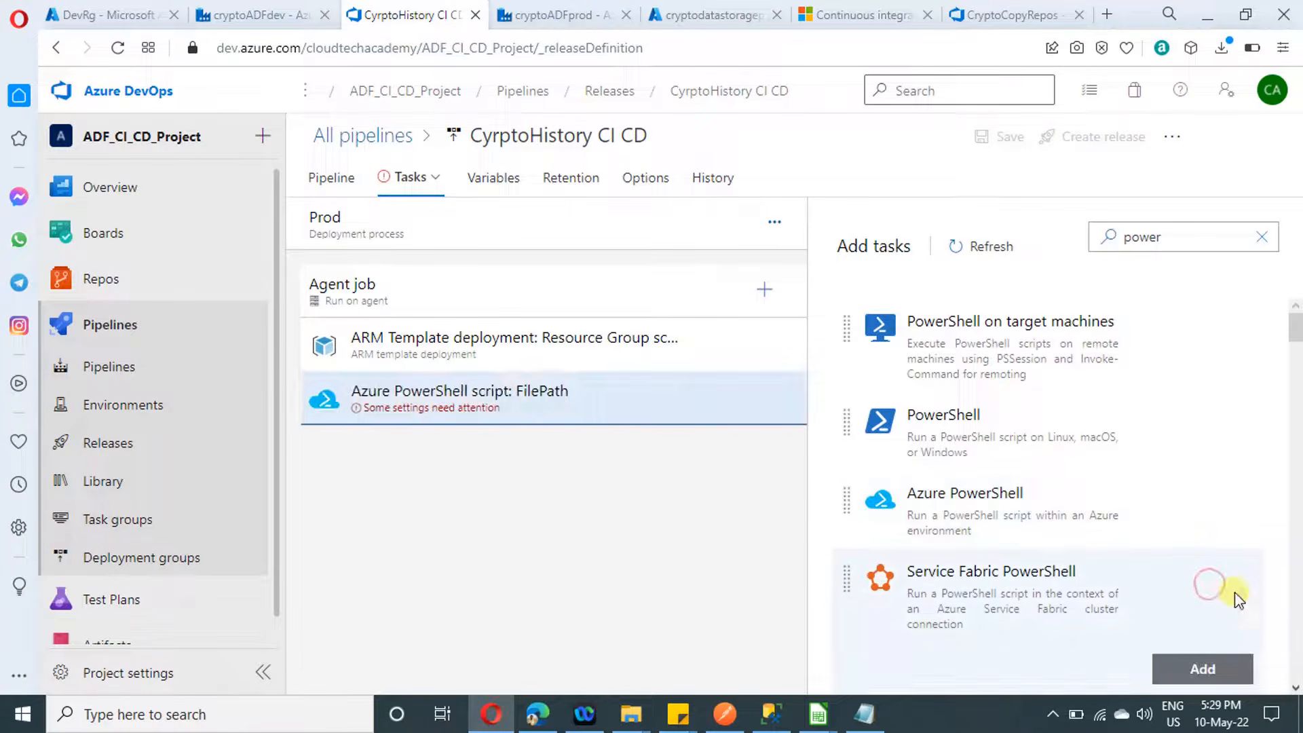
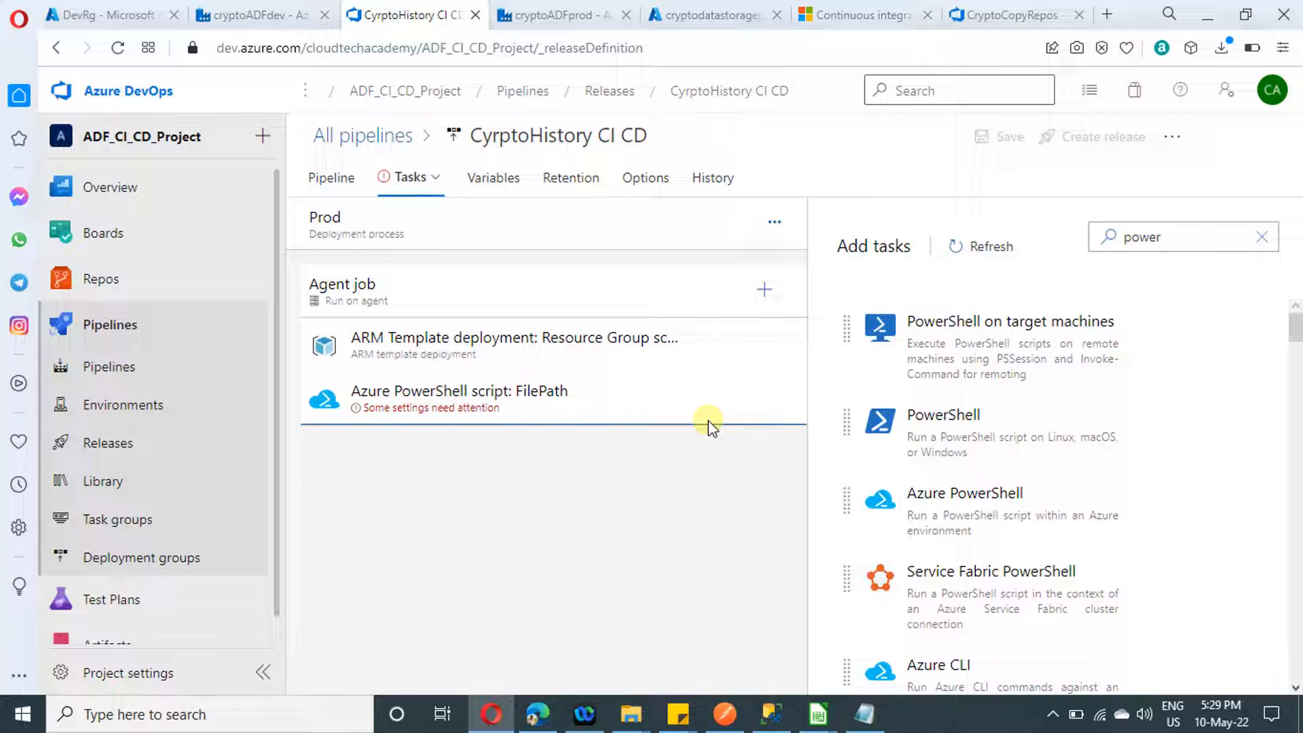
{"action": "left_click", "coordinate": [507, 389]}
{"action": "left_click_drag", "start_coordinate": [506, 388], "coordinate": [526, 349]}
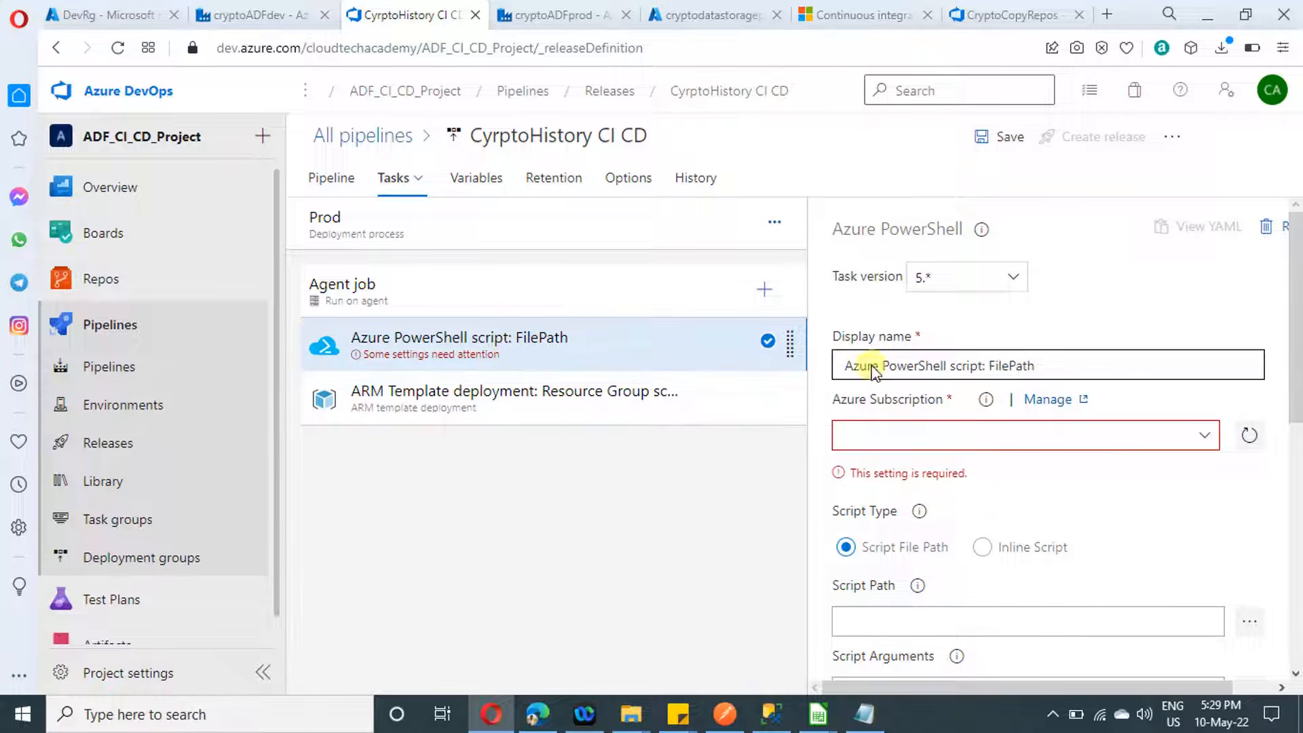
- Name the Azure PowerShell task Trigger stopper and set its Azure subscription to the available Pay-As-You-Go service connection
{"action": "triple_click", "coordinate": [1063, 362]}
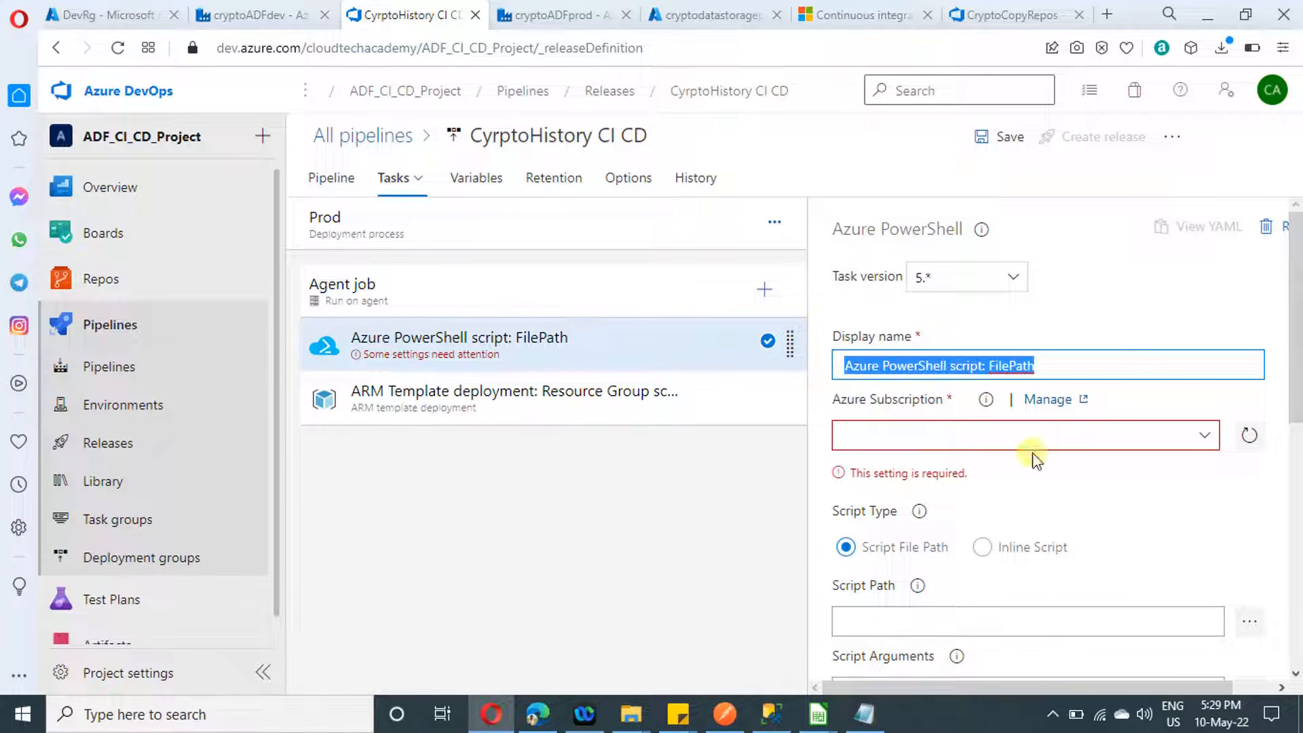
{"action": "type", "text": "Trigger stopper"}
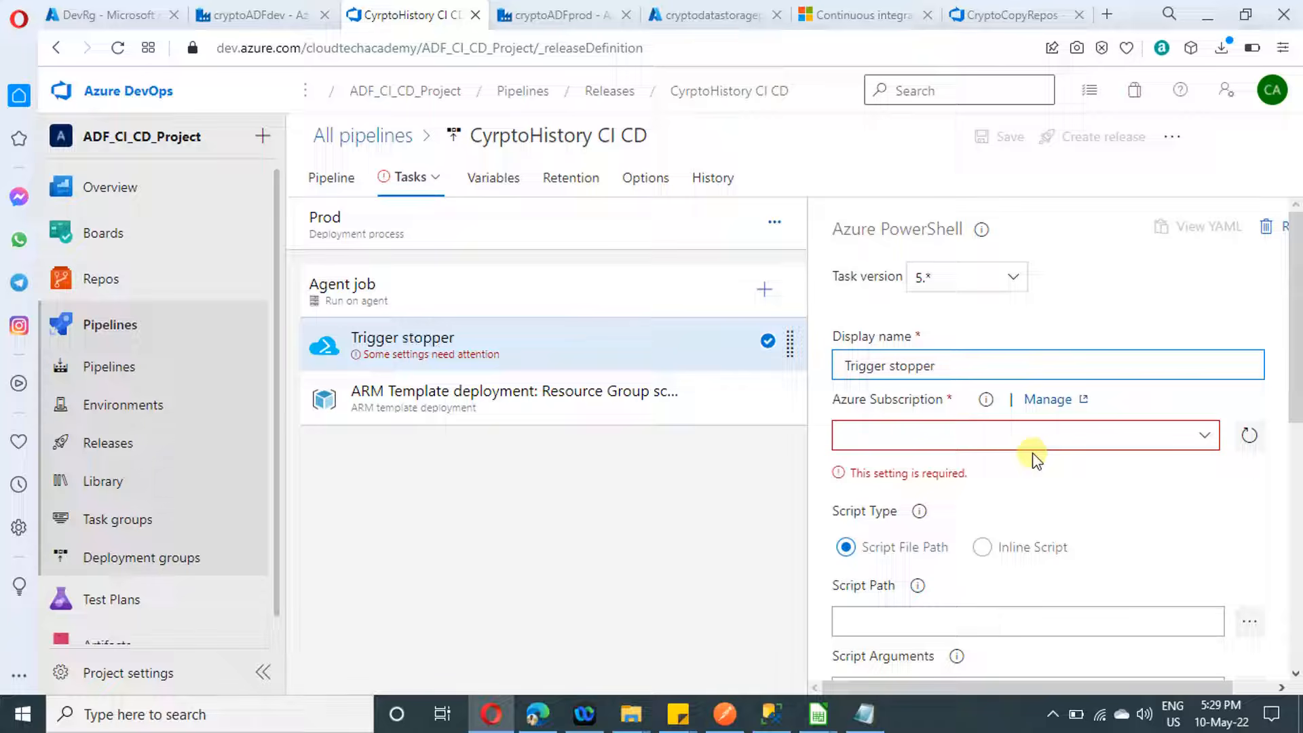
{"action": "left_click", "coordinate": [1200, 441]}
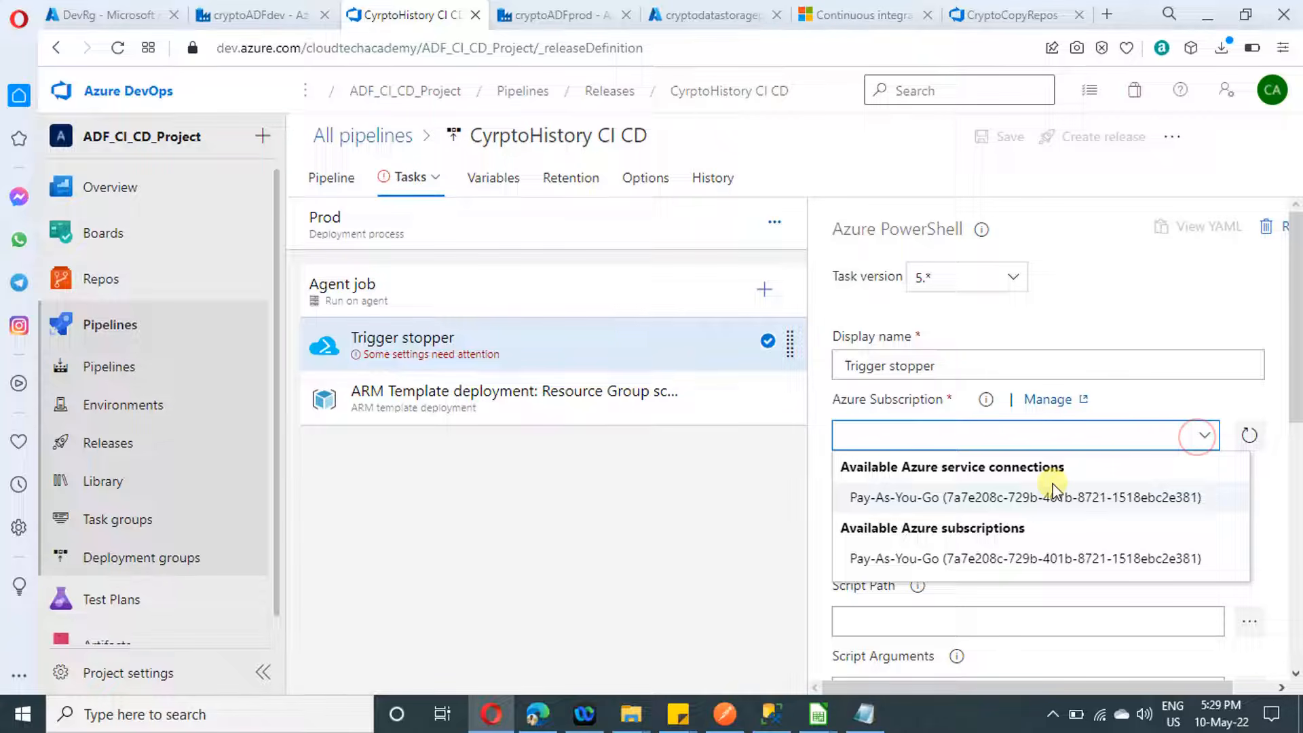
{"action": "left_click", "coordinate": [1052, 496]}
- Set the Trigger stopper task's script path to triggerRestarter.ps1 from the _mainBranch_source artifact
{"action": "scroll", "coordinate": [1111, 478], "scroll_direction": "down", "scroll_amount": 3}
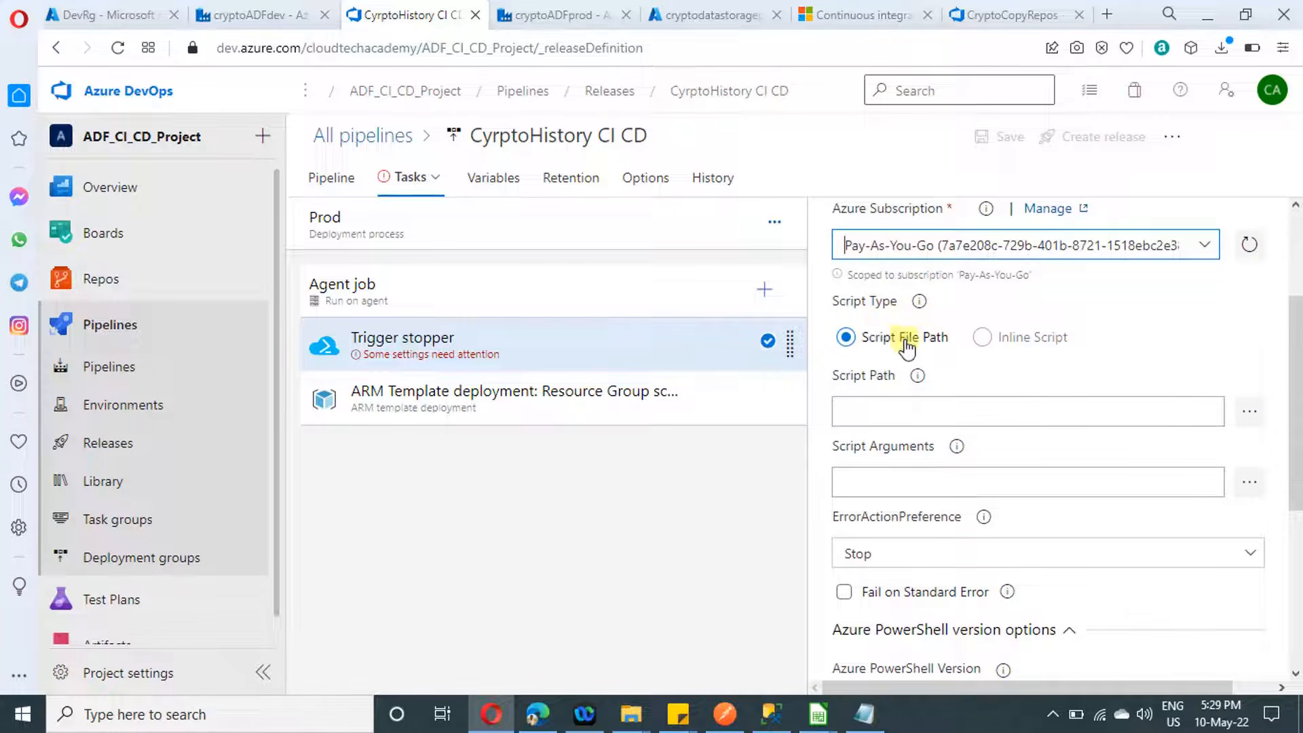
{"action": "left_click", "coordinate": [1249, 413]}
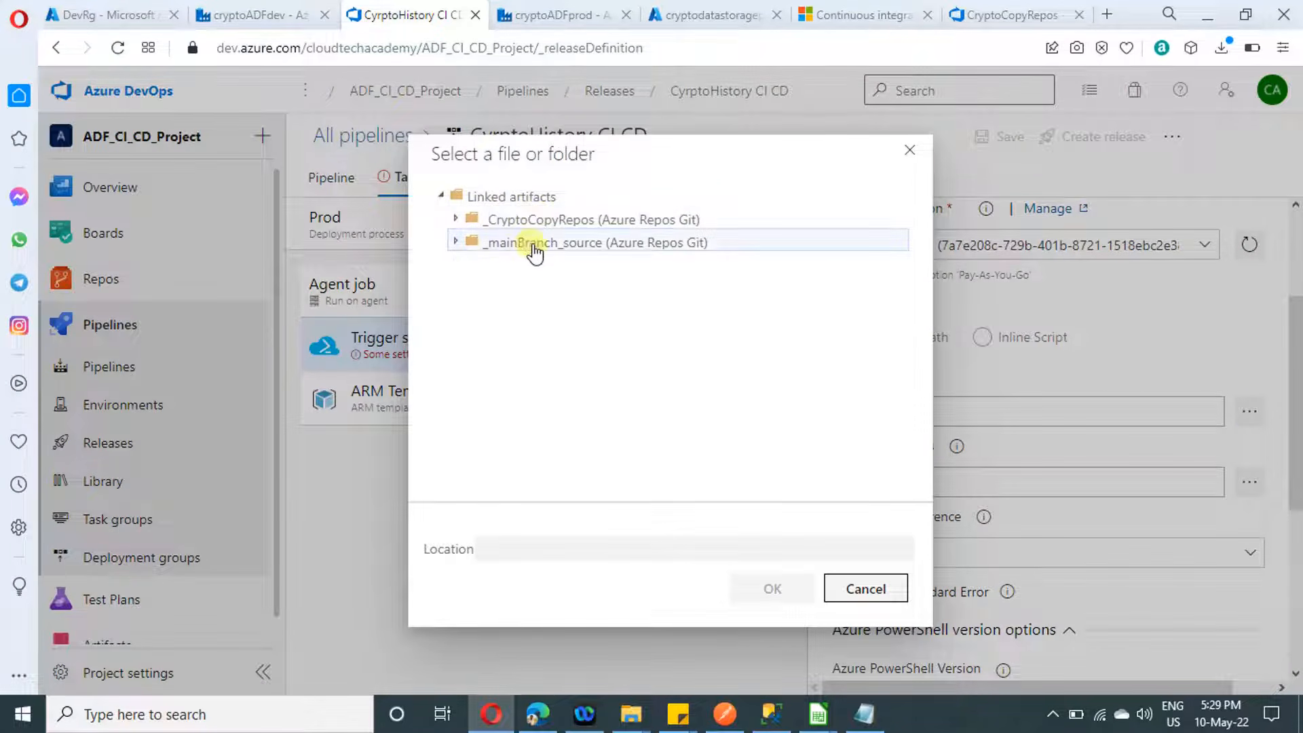
{"action": "left_click", "coordinate": [456, 242]}
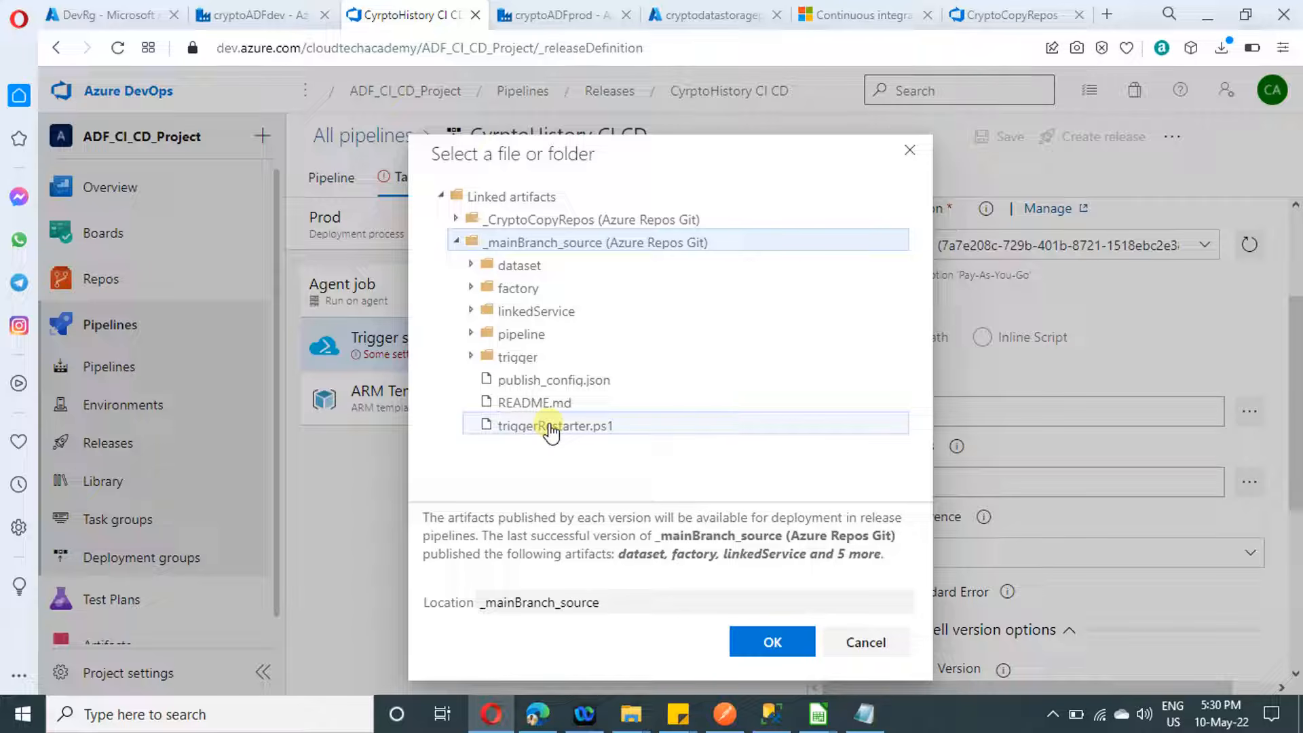
{"action": "left_click", "coordinate": [538, 426]}
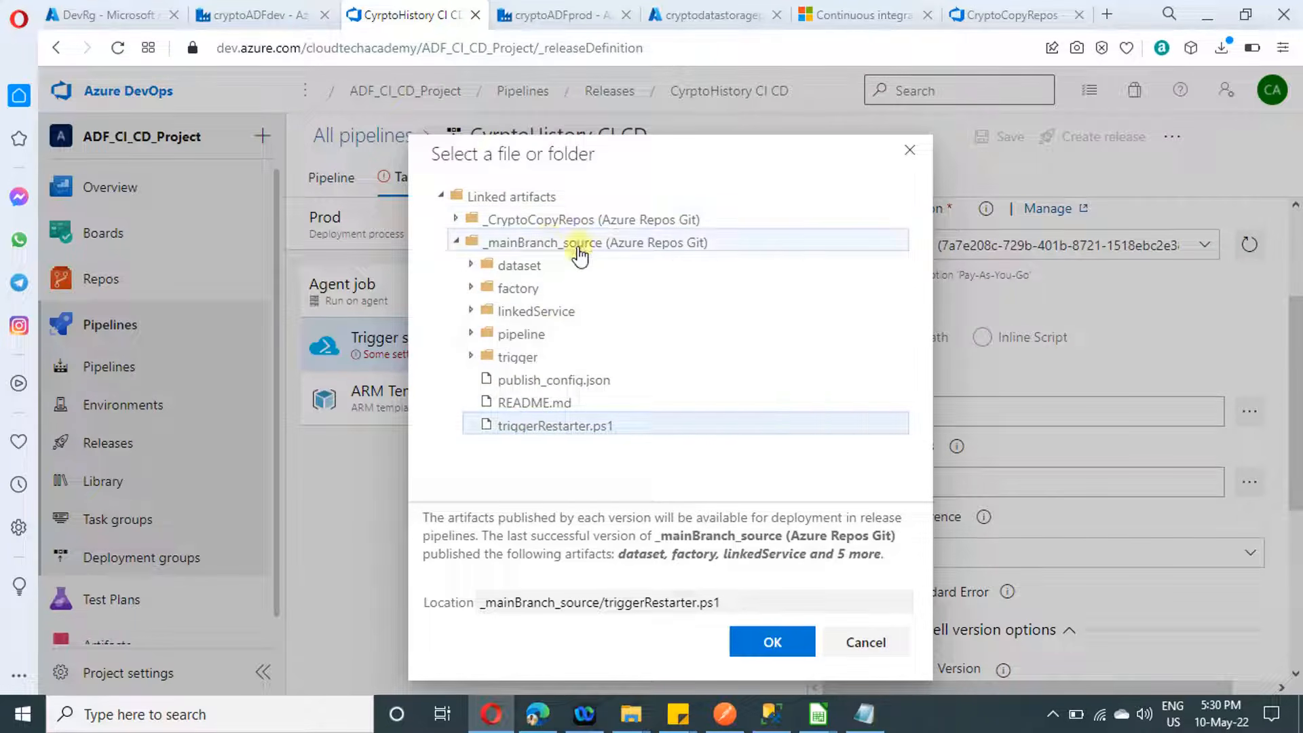
{"action": "left_click", "coordinate": [772, 641]}
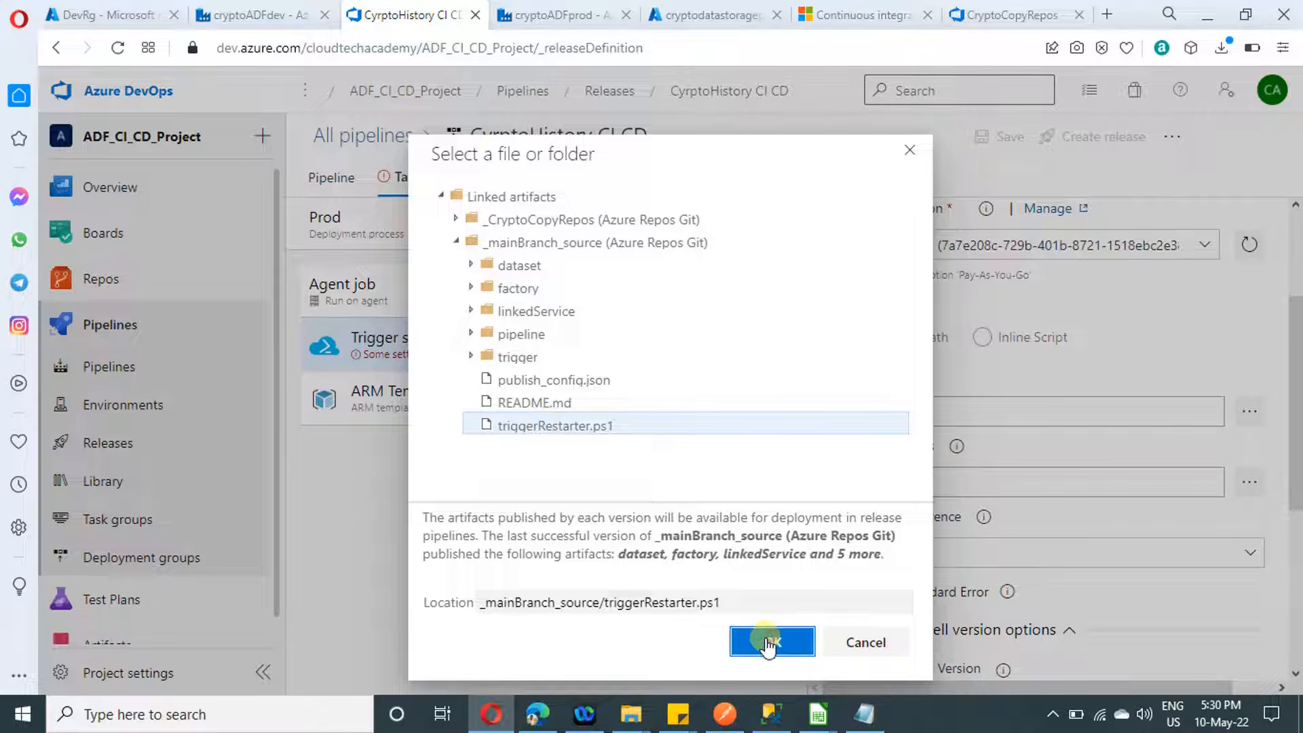
- Review the pre-deployment script arguments in the Microsoft docs and in Notepad, focusing on the <your-arm-template-location> placeholder
{"action": "left_click", "coordinate": [1142, 486]}
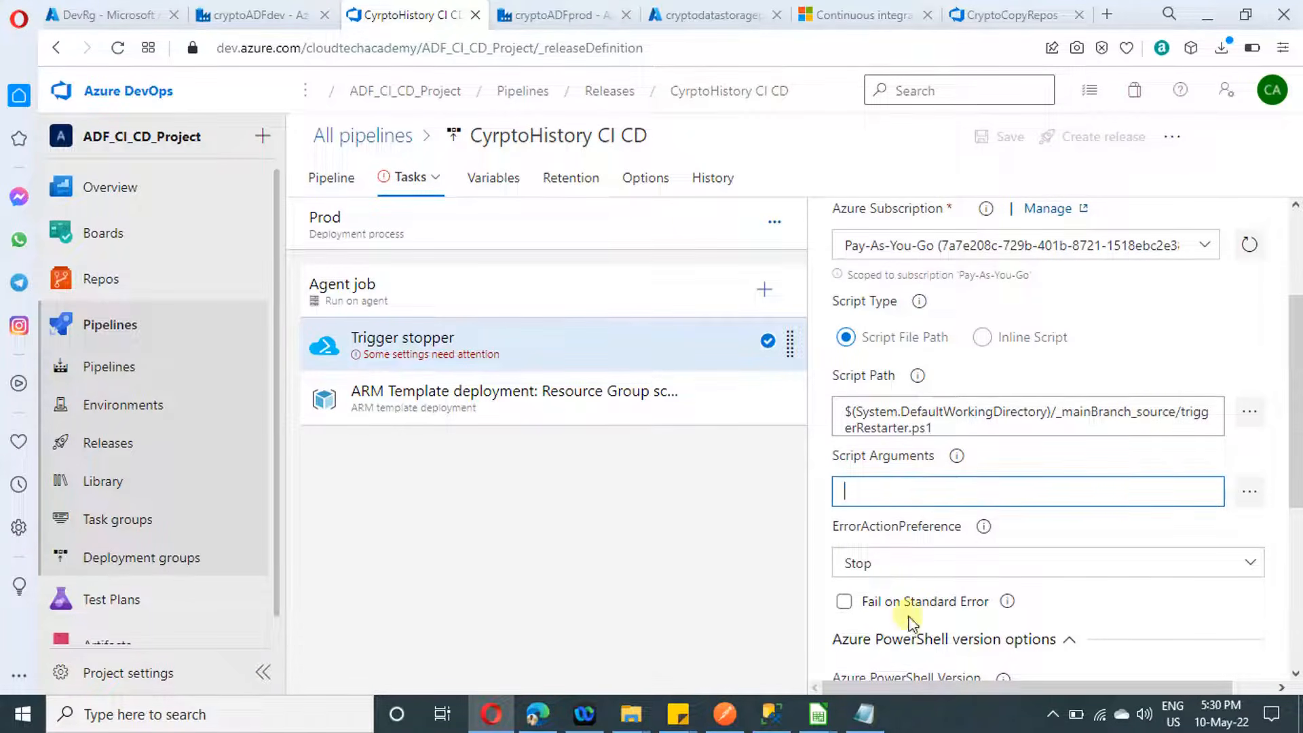
{"action": "mouse_move", "coordinate": [865, 721]}
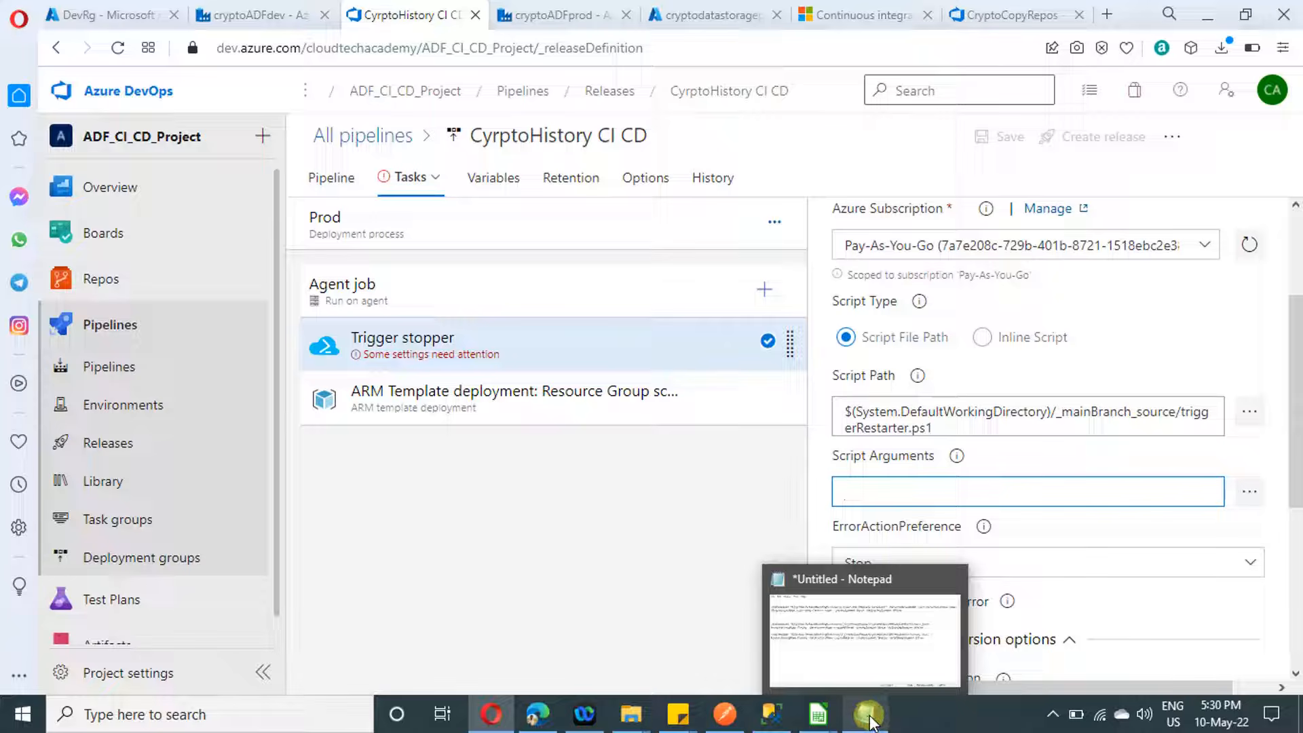
{"action": "left_click", "coordinate": [871, 723]}
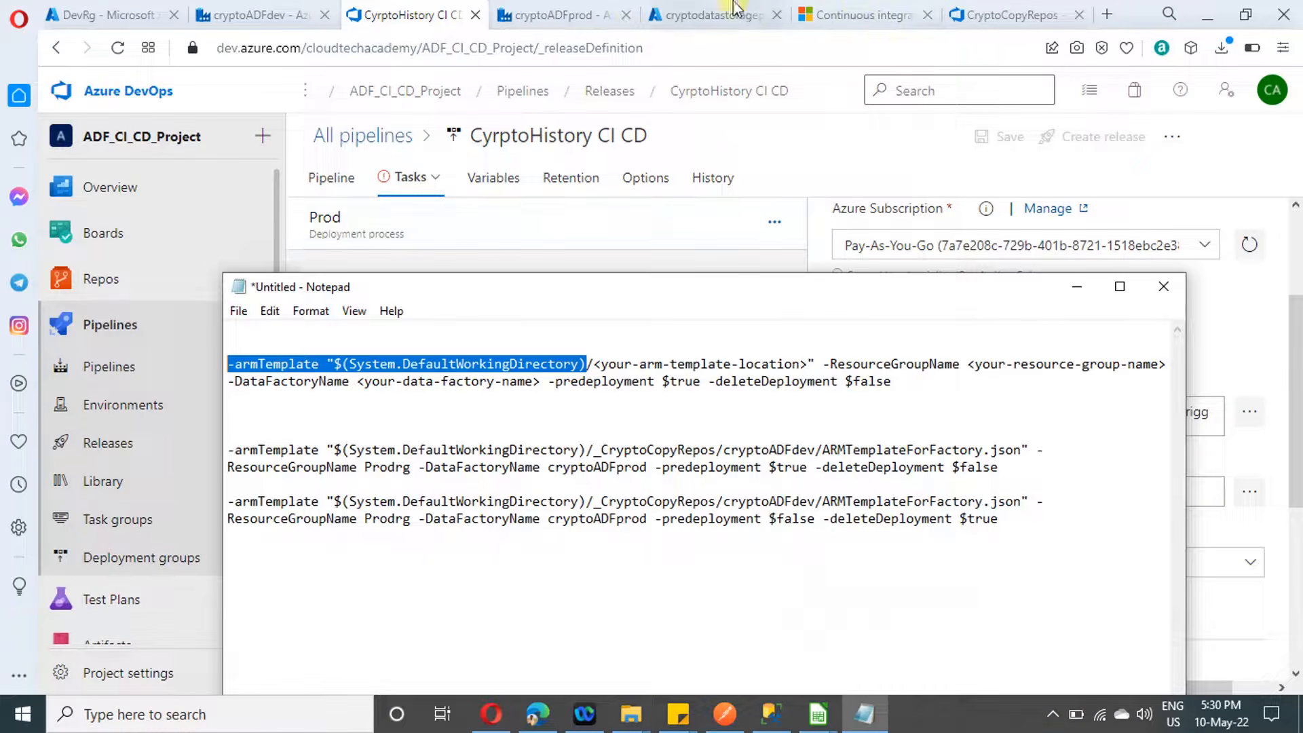
{"action": "left_click", "coordinate": [859, 10]}
{"action": "scroll", "coordinate": [783, 392], "scroll_direction": "up", "scroll_amount": 5}
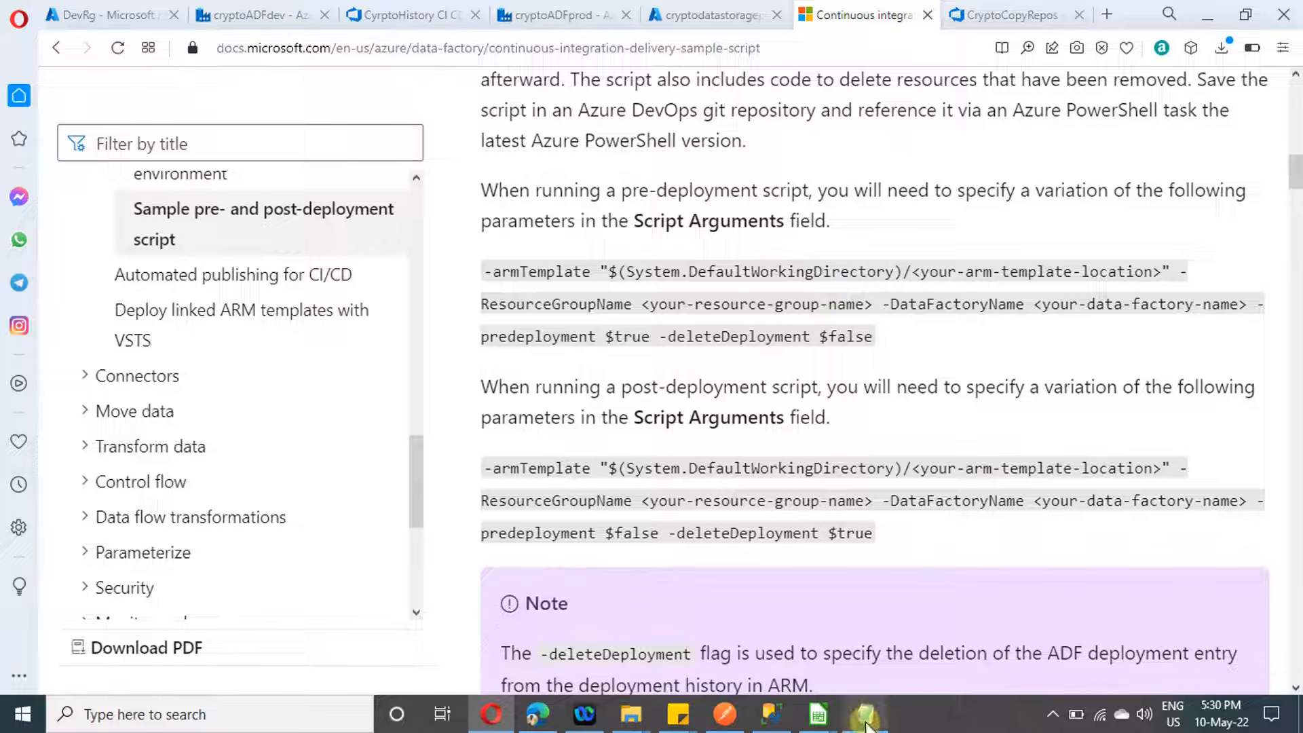
{"action": "left_click", "coordinate": [866, 718]}
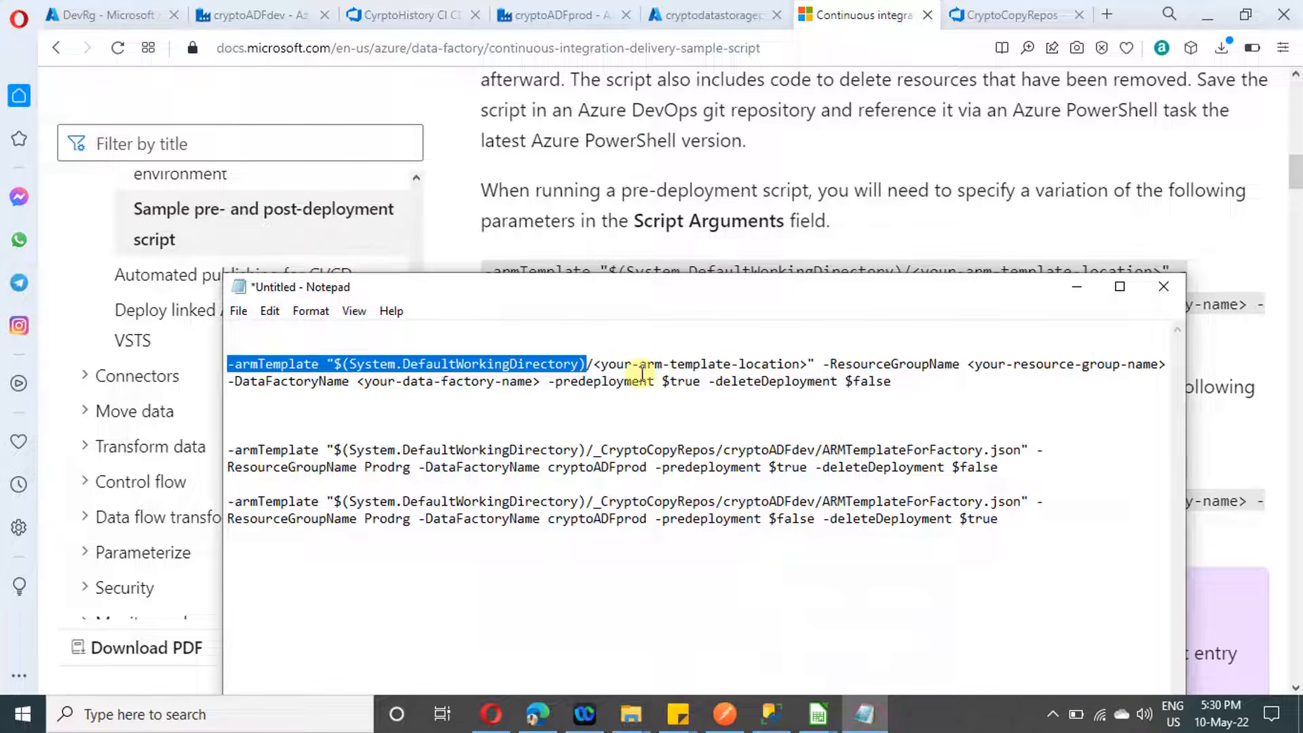
{"action": "left_click", "coordinate": [806, 363]}
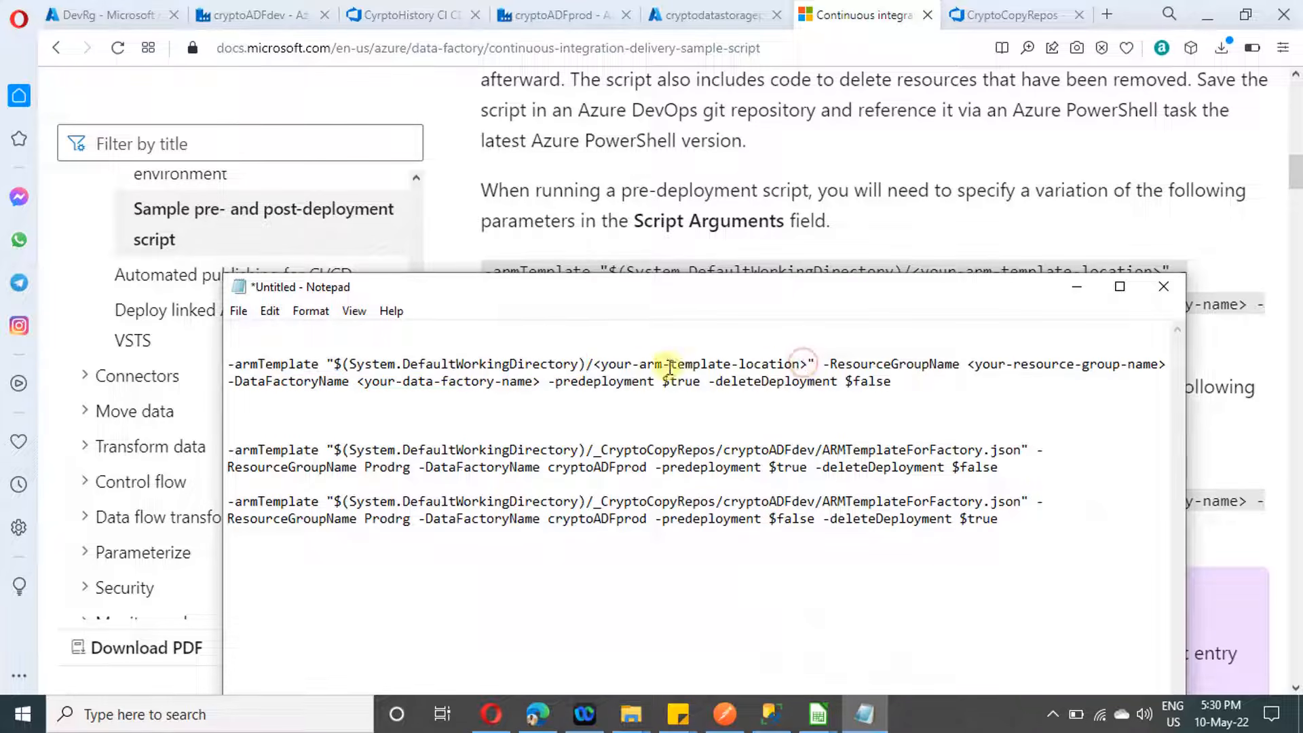
{"action": "left_click", "coordinate": [595, 363], "text": "shift"}
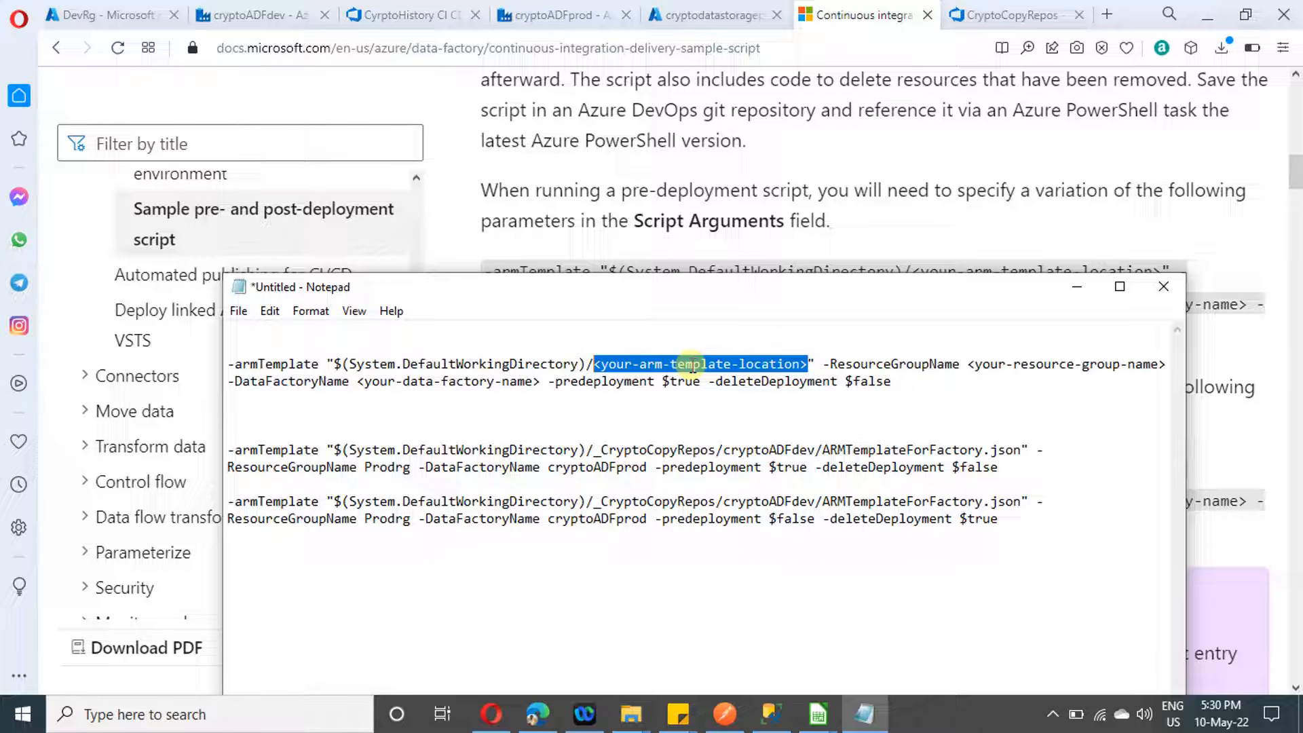
- Compare the CryptoCopyRepos repository name with the _CryptoCopyRepos and cryptoADFdev parts of the template path in Notepad
{"action": "left_click", "coordinate": [1038, 19]}
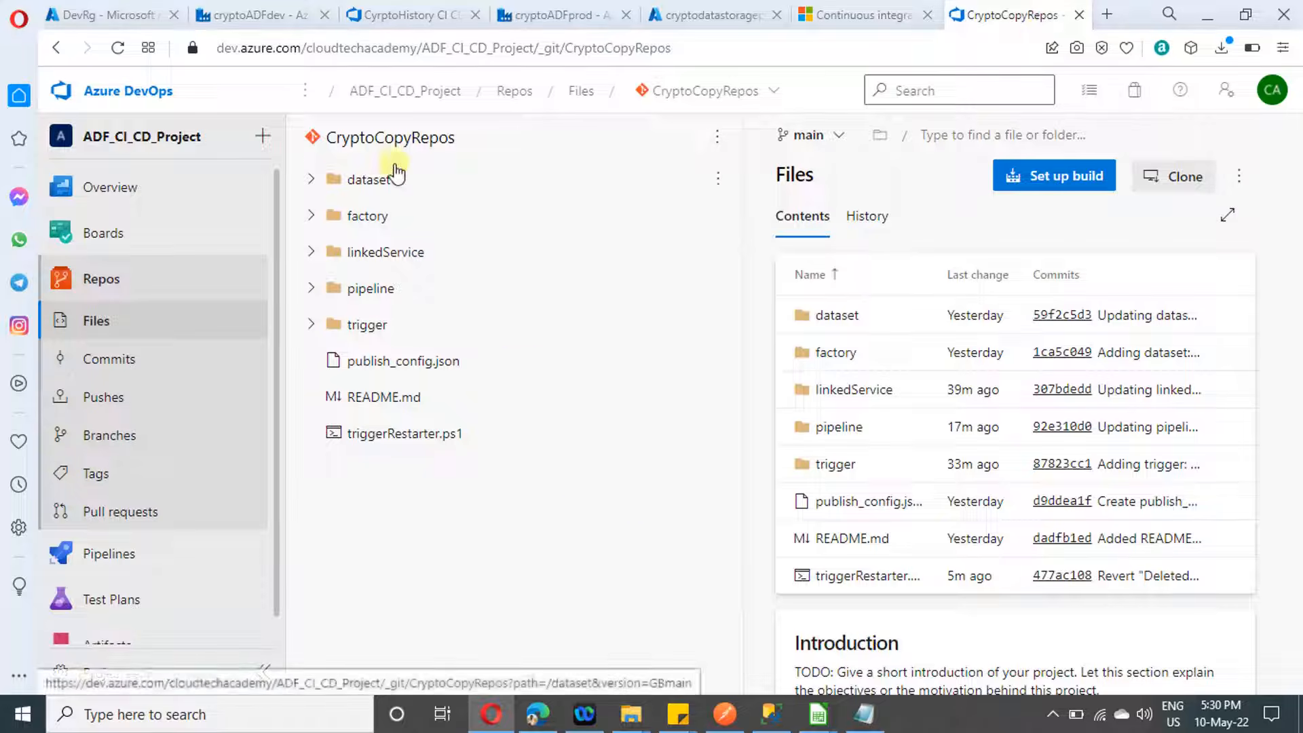
{"action": "left_click", "coordinate": [397, 133]}
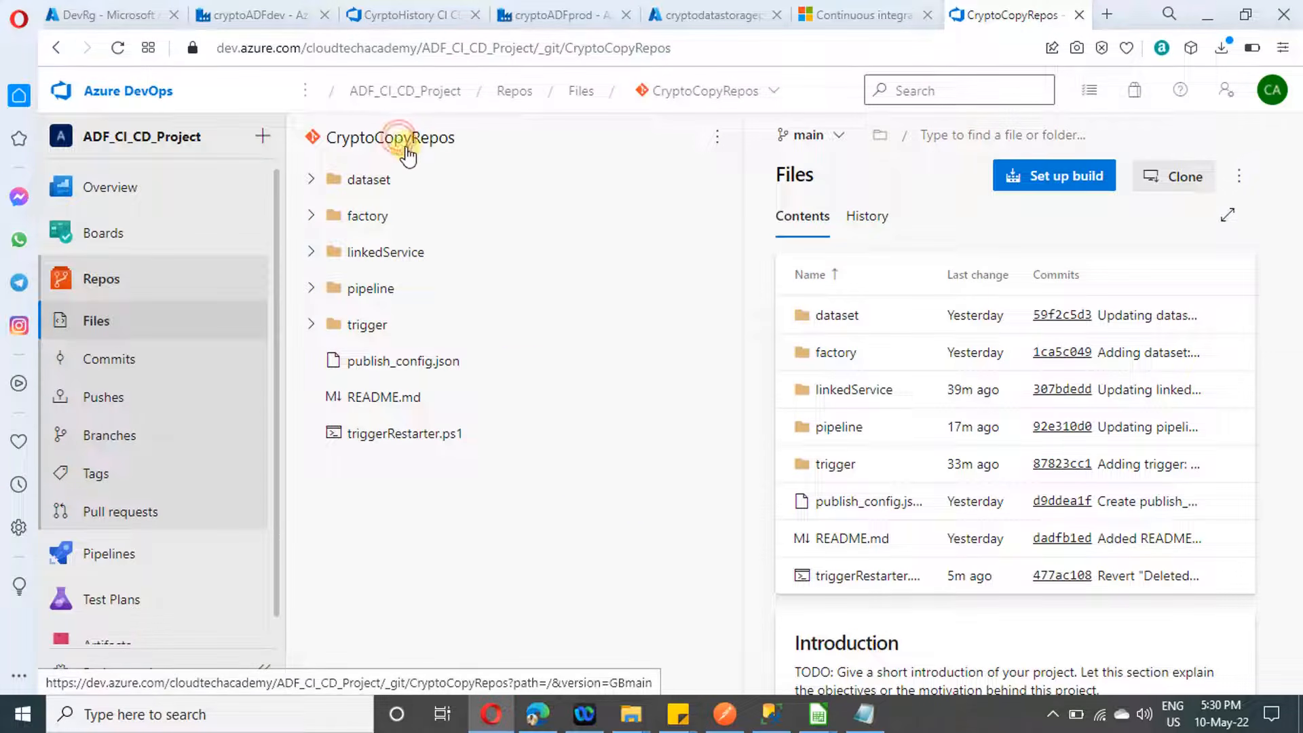
{"action": "left_click", "coordinate": [864, 714]}
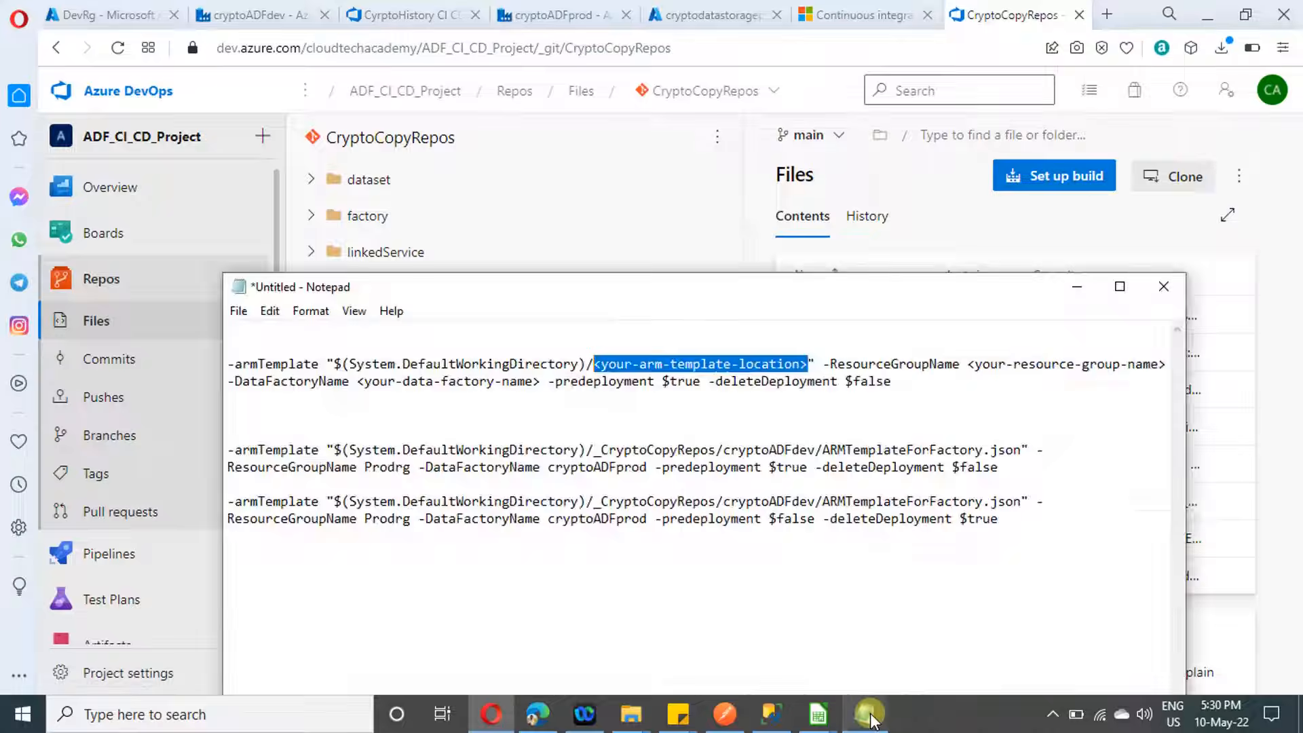
{"action": "mouse_move", "coordinate": [597, 450]}
{"action": "left_mouse_down"}
{"action": "mouse_move", "coordinate": [644, 468]}
{"action": "mouse_move", "coordinate": [714, 450]}
{"action": "mouse_move", "coordinate": [606, 448]}
{"action": "left_mouse_up"}
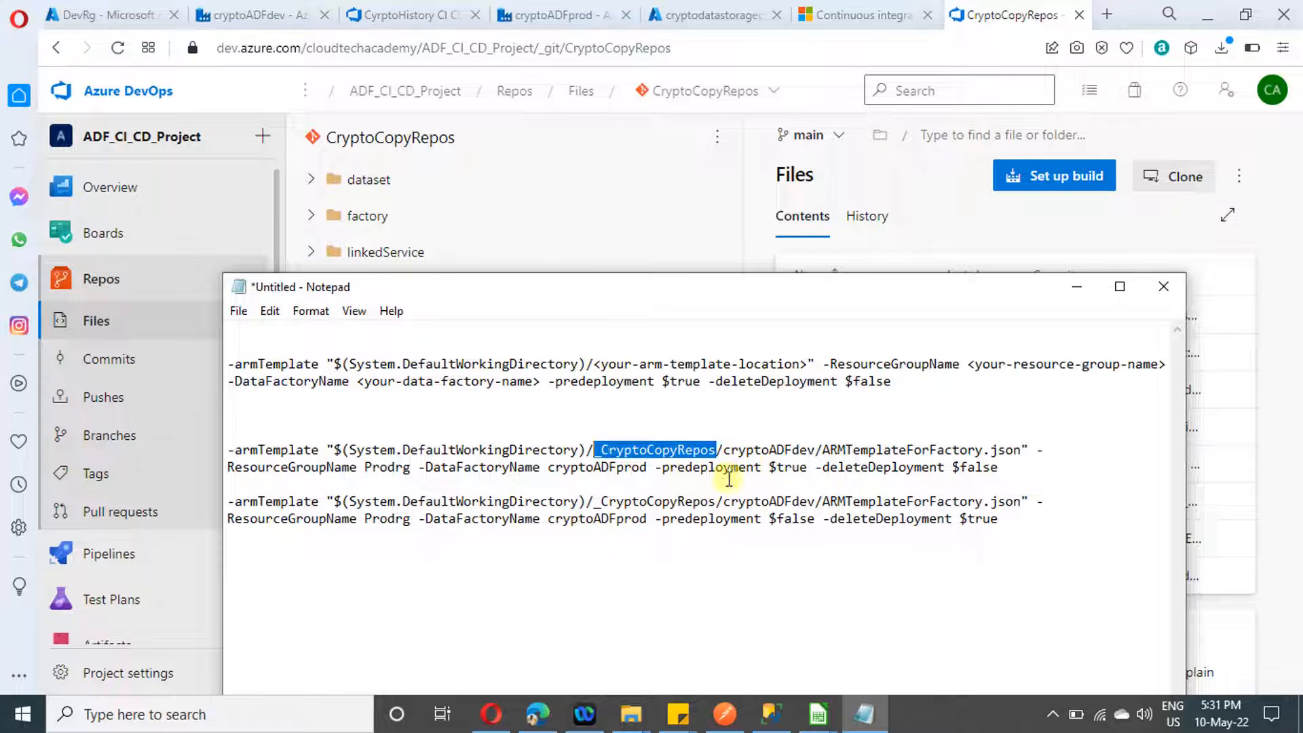
{"action": "double_click", "coordinate": [754, 456]}
{"action": "left_click", "coordinate": [774, 456]}
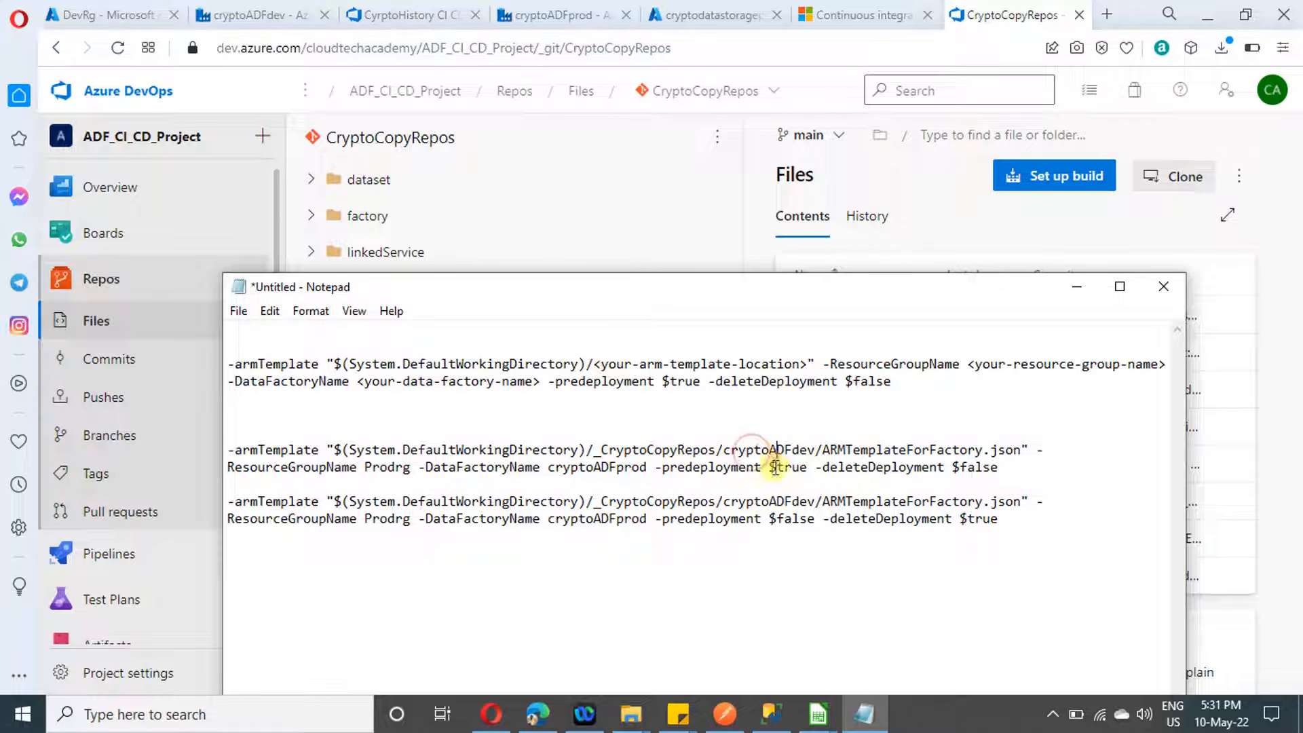
{"action": "left_click_drag", "start_coordinate": [817, 450], "coordinate": [724, 450]}
- Switch CryptoCopyRepos to the adf_publish branch, open ARMTemplateForFactory.json in cryptoADFdev and select its full file path
{"action": "left_click", "coordinate": [809, 134]}
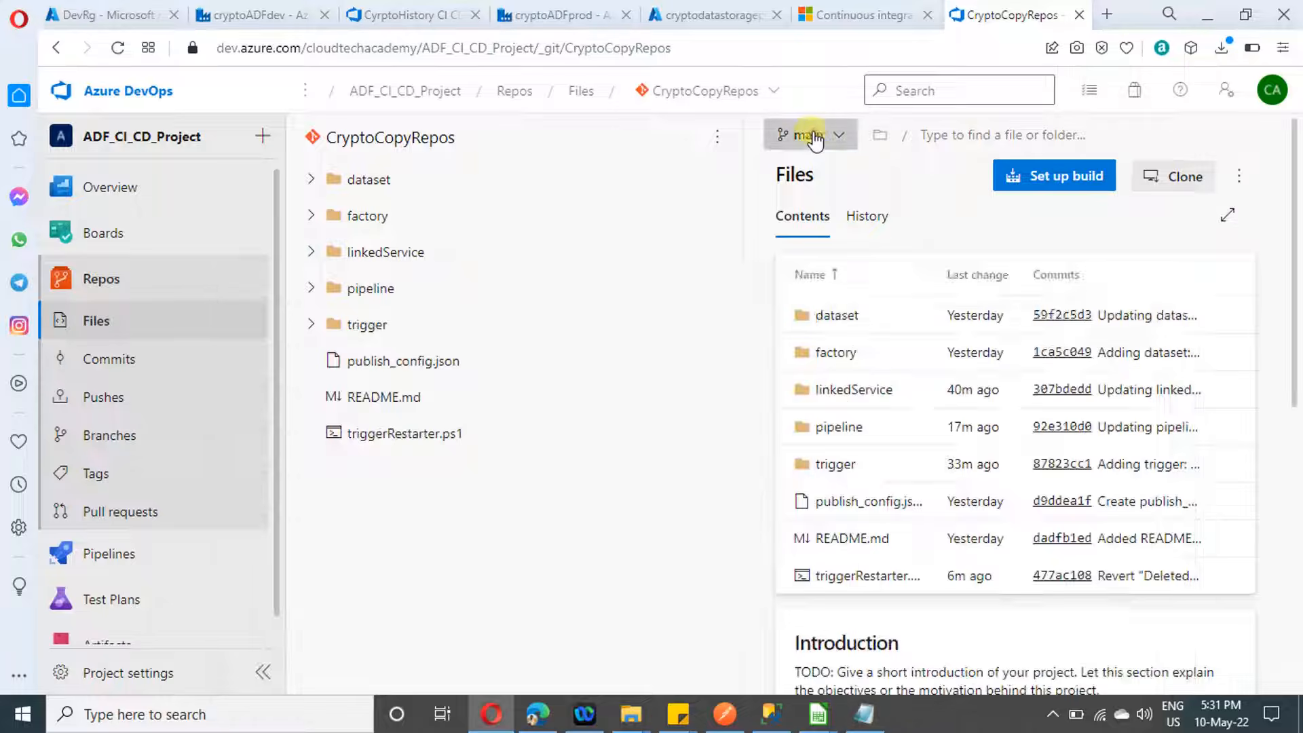
{"action": "left_click", "coordinate": [840, 313]}
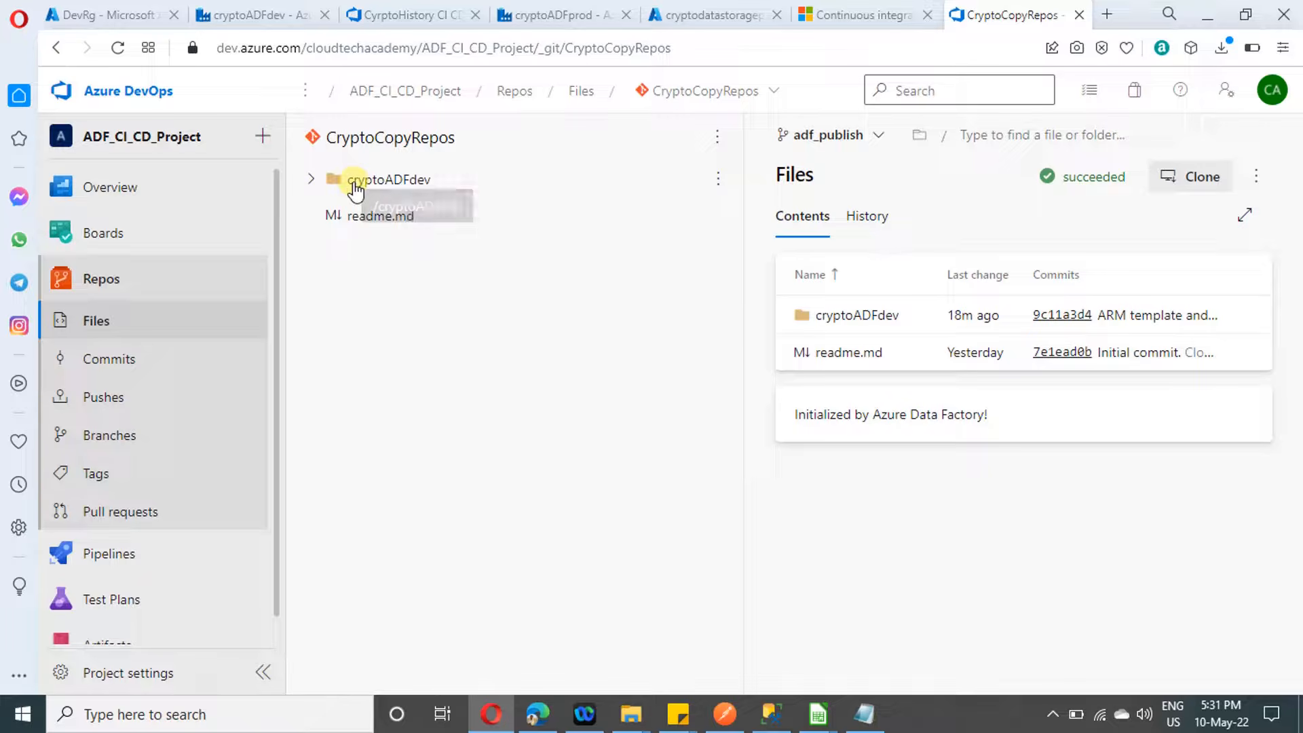
{"action": "left_click", "coordinate": [312, 179]}
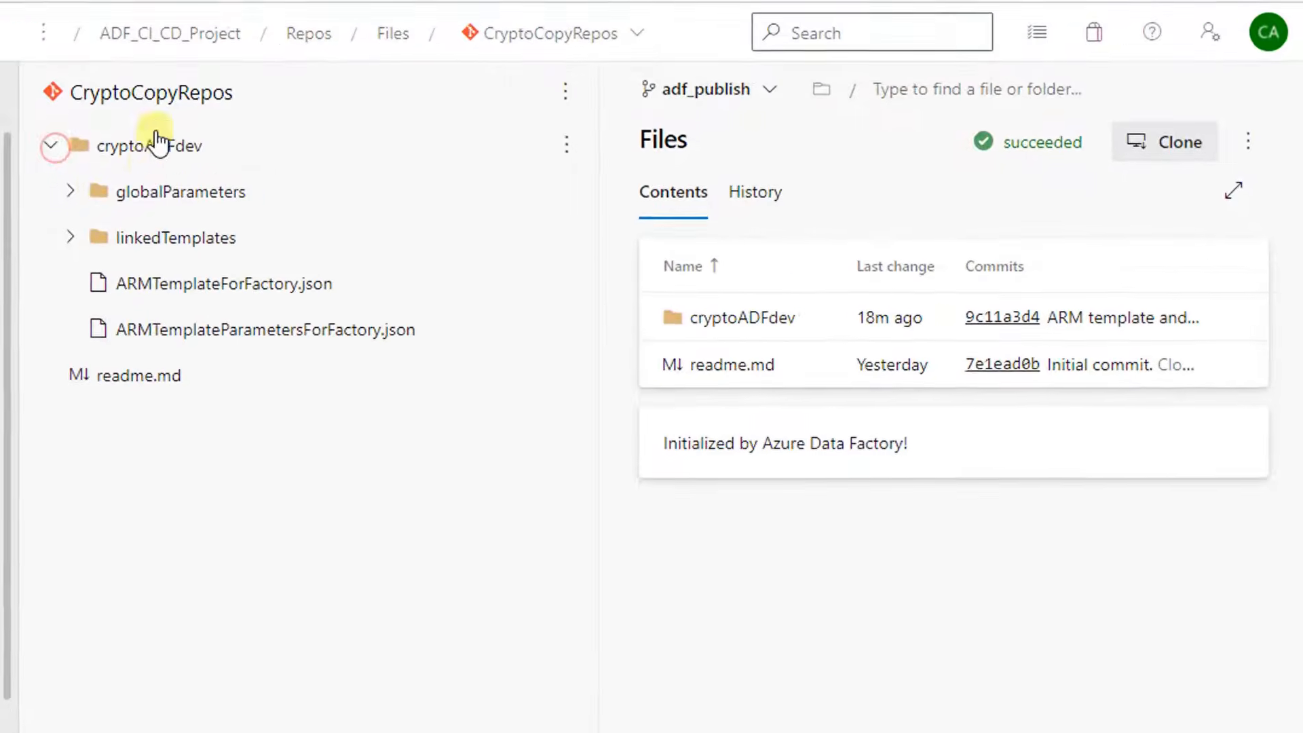
{"action": "left_click", "coordinate": [233, 283]}
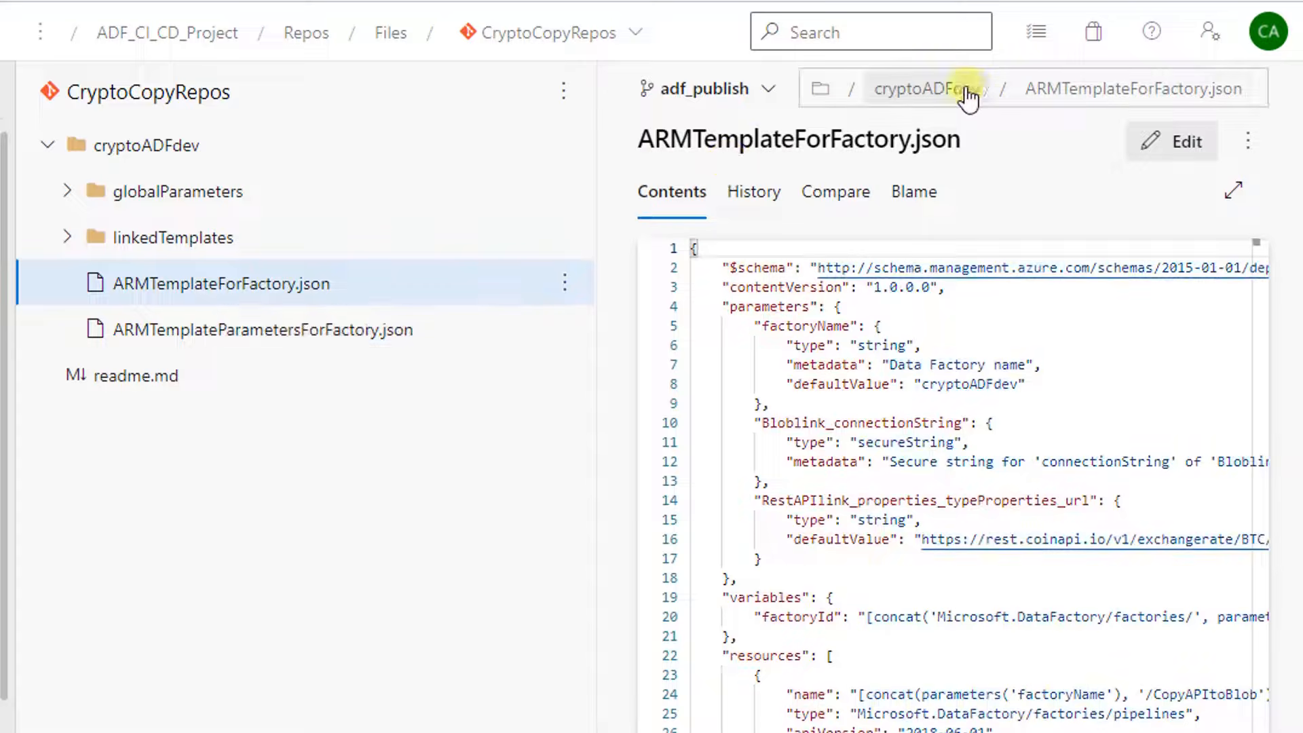
{"action": "left_click", "coordinate": [1093, 94]}
{"action": "left_click", "coordinate": [1209, 89]}
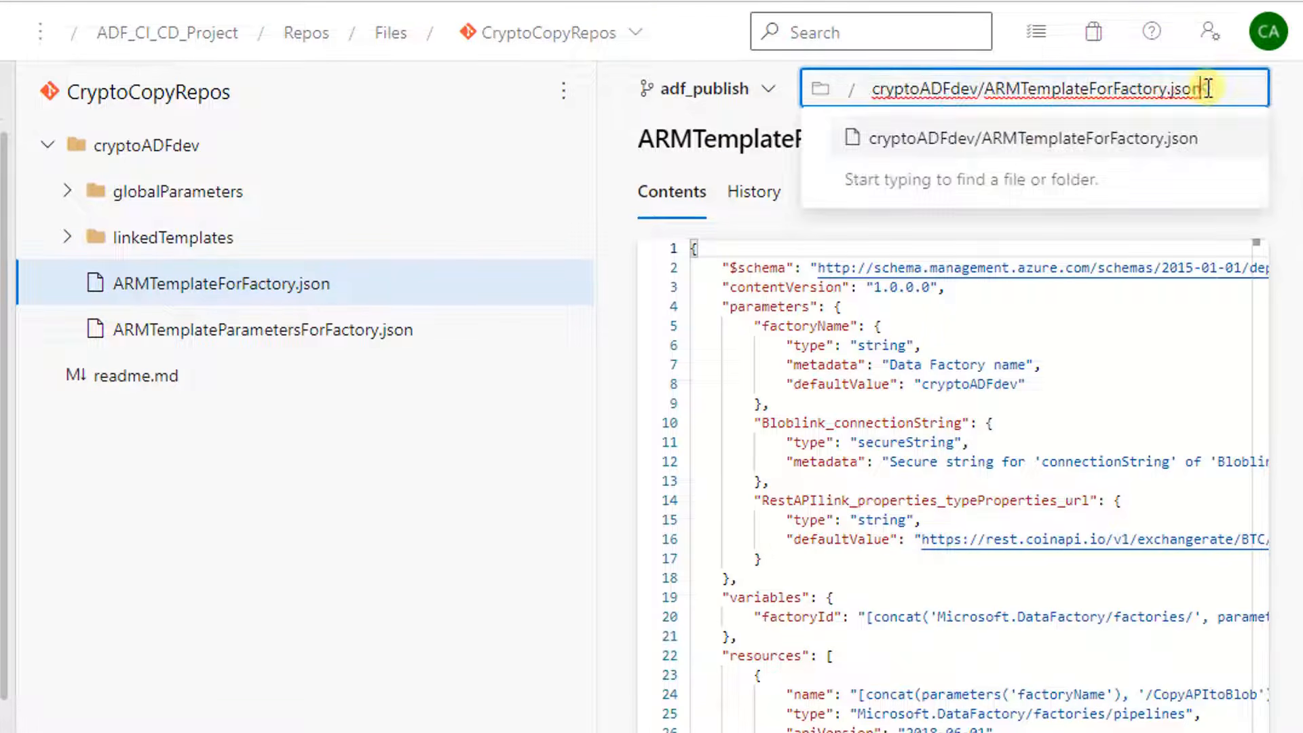
{"action": "left_click_drag", "start_coordinate": [1217, 89], "coordinate": [856, 100]}
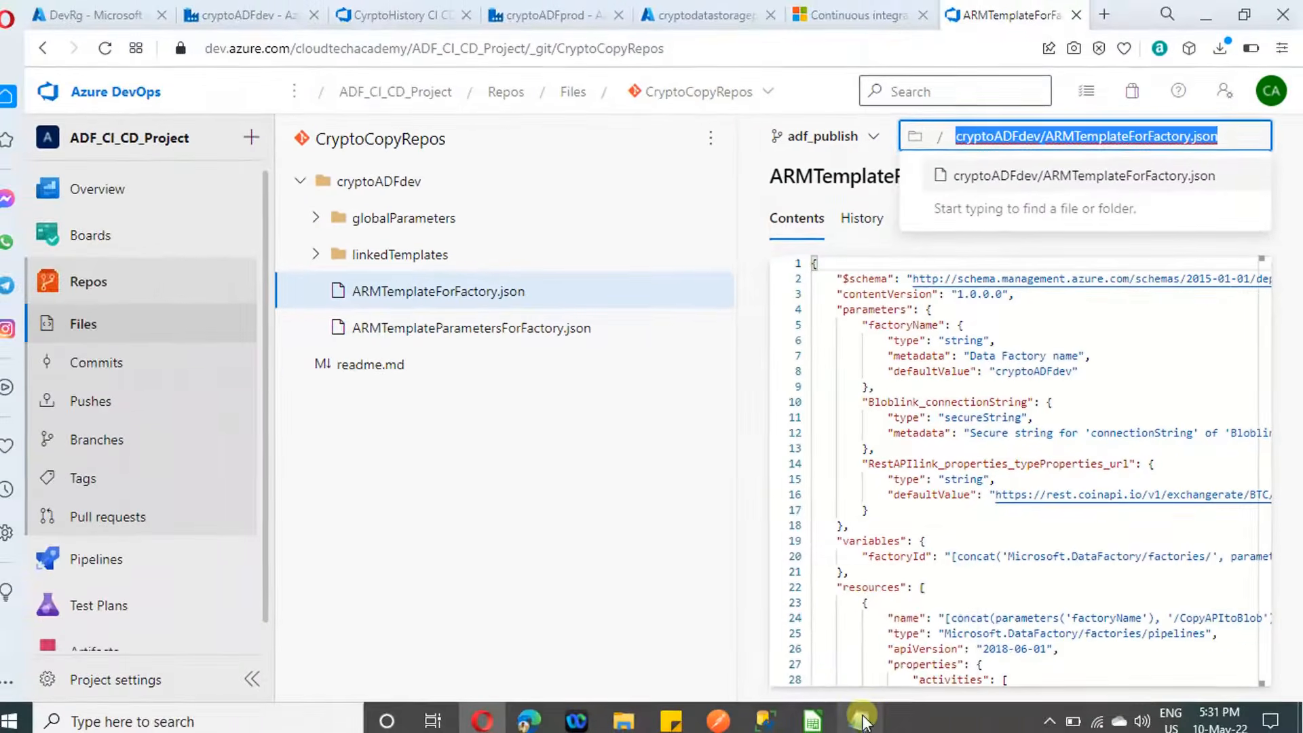
- Review the trigger stopper arguments in Notepad: template path, resource group Prodrg, data factory cryptoADFprod and the predeployment value
{"action": "mouse_move", "coordinate": [805, 732]}
{"action": "left_click", "coordinate": [782, 704]}
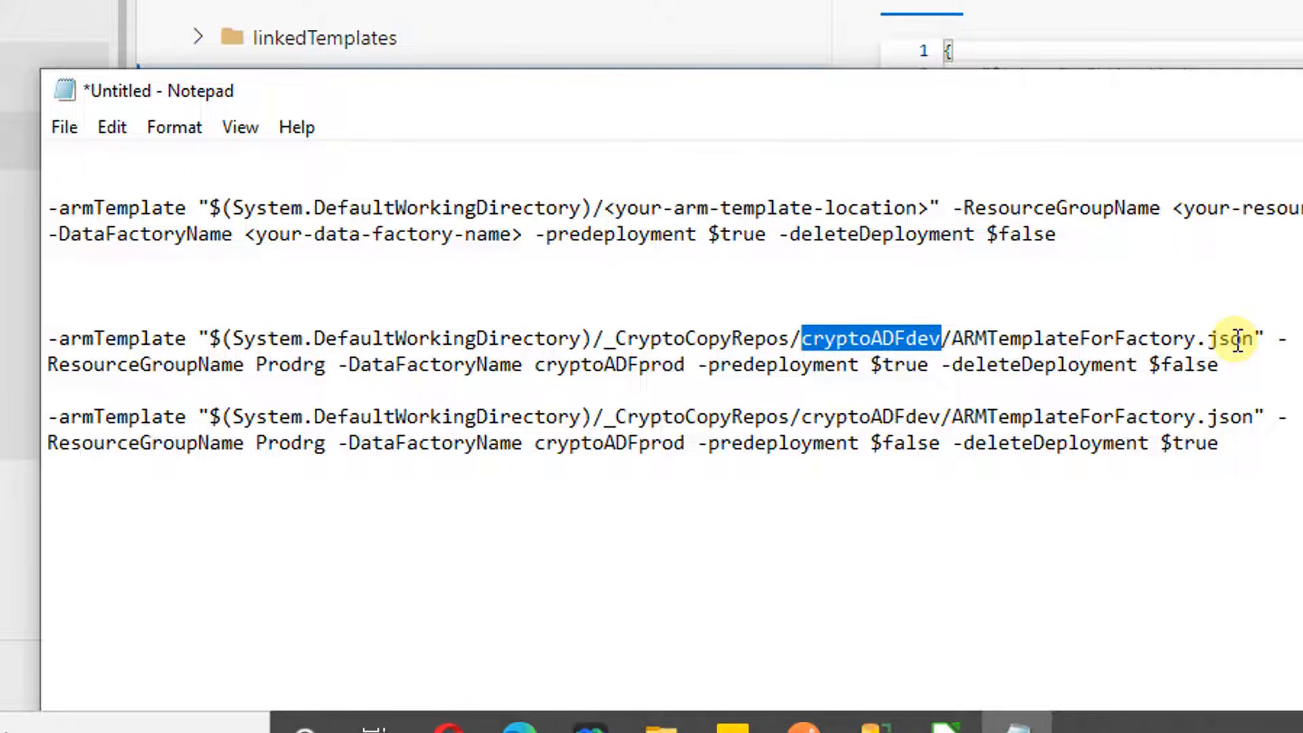
{"action": "left_click", "coordinate": [1237, 338]}
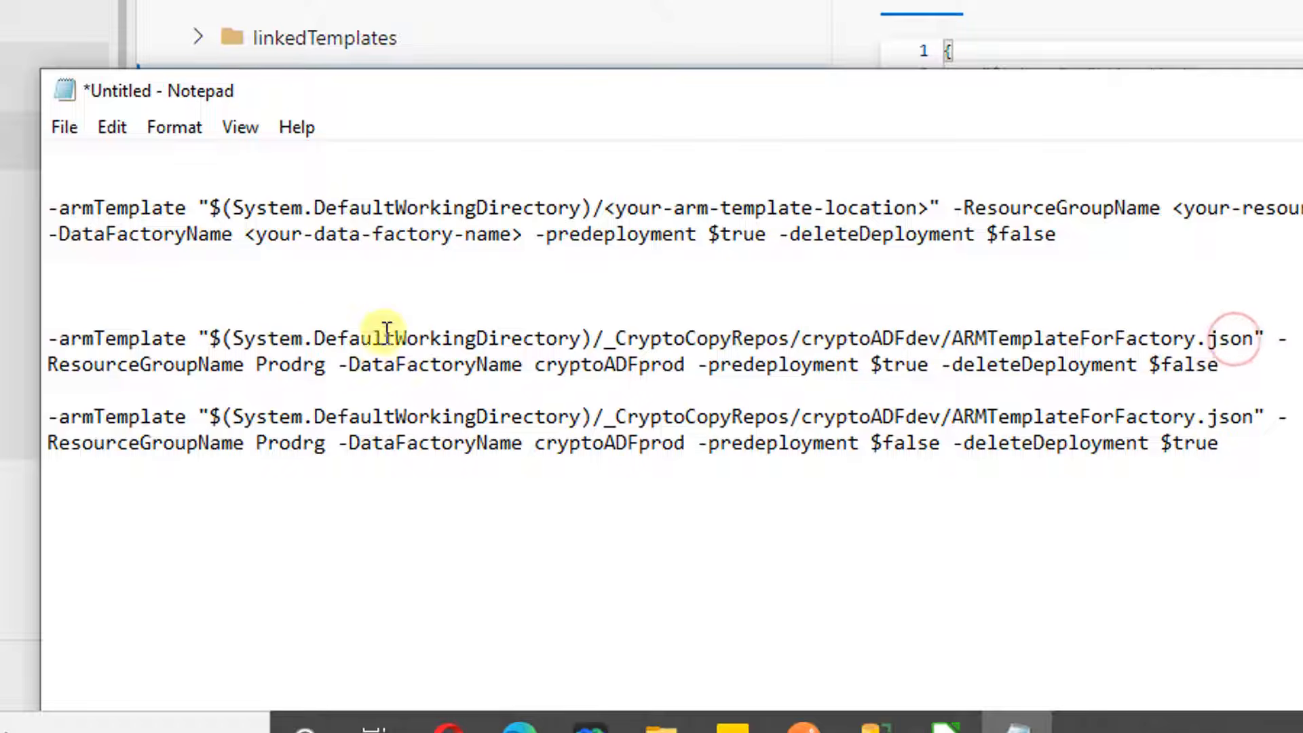
{"action": "double_click", "coordinate": [303, 366]}
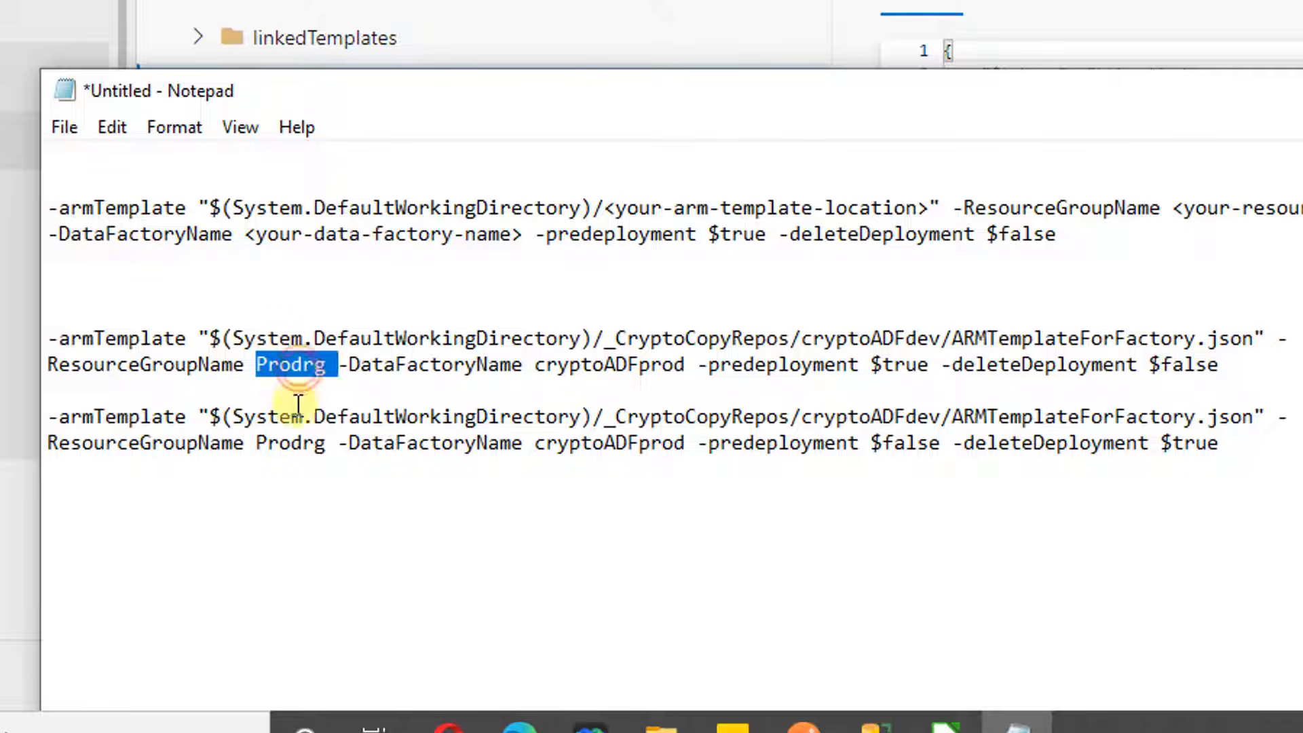
{"action": "double_click", "coordinate": [614, 370]}
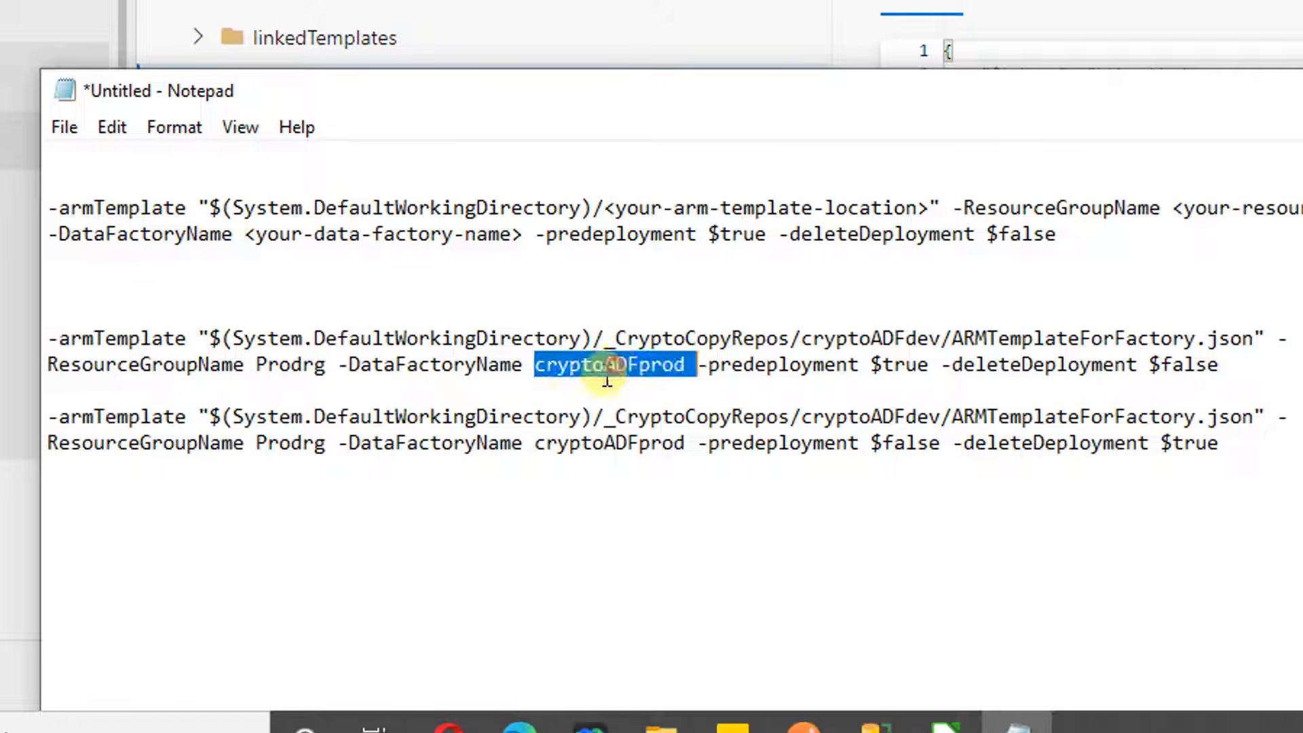
{"action": "double_click", "coordinate": [924, 367]}
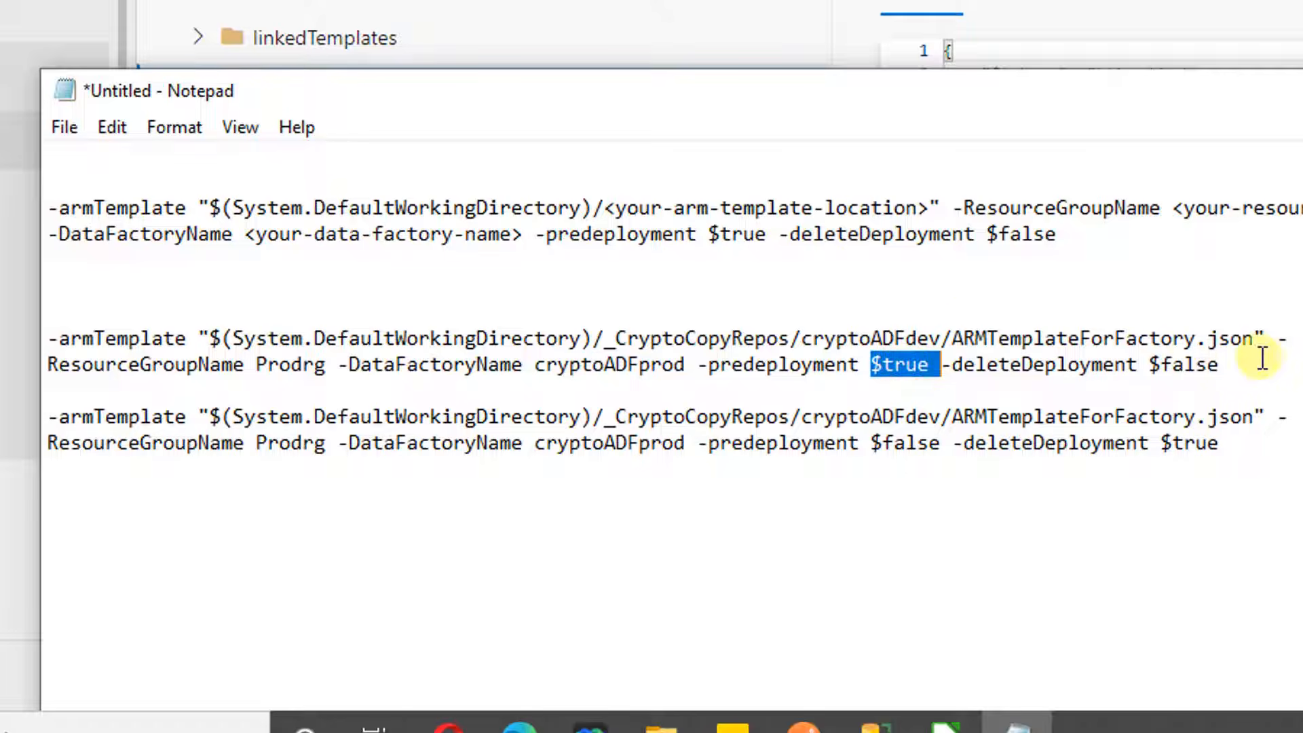
- Label the two customised argument blocks in Notepad "--trigger stopper" and "--trigger starter", separated by blank lines
{"action": "left_click", "coordinate": [232, 303]}
{"action": "type", "text": "--trigger stopper"}
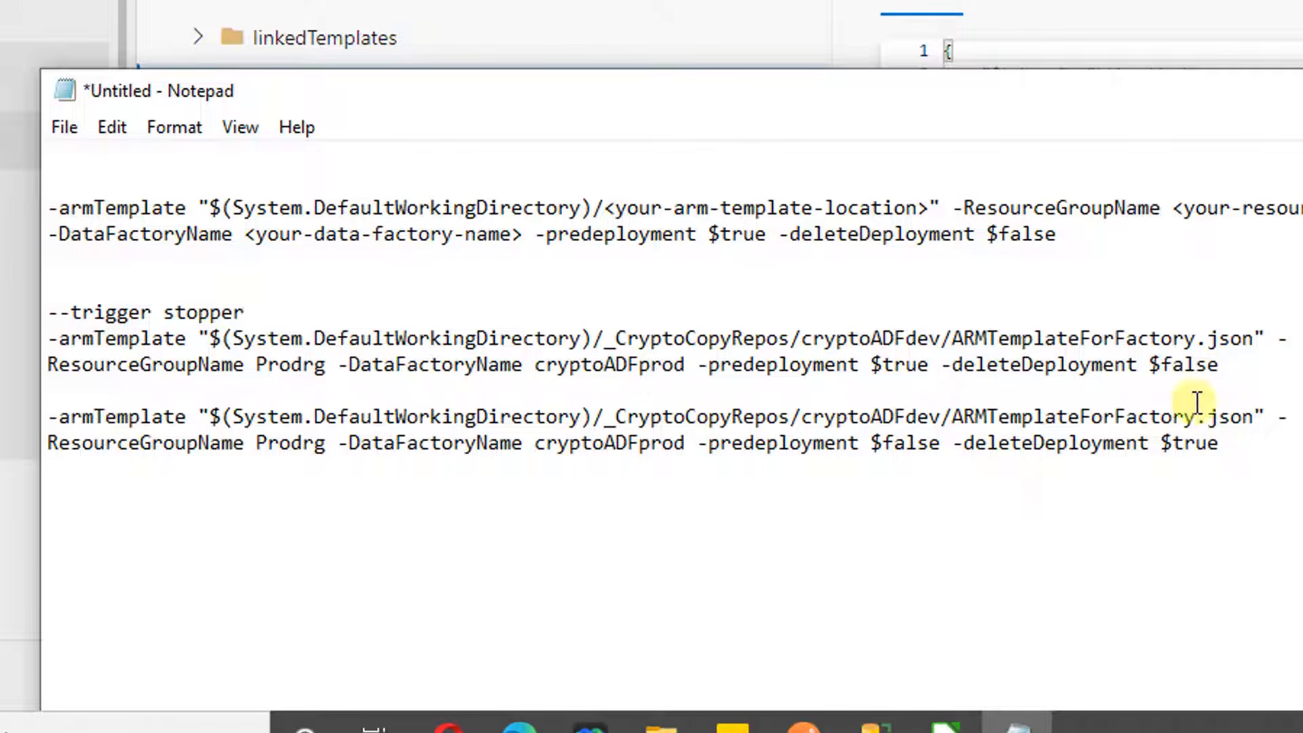
{"action": "left_click", "coordinate": [1221, 365]}
{"action": "key", "text": "Return"}
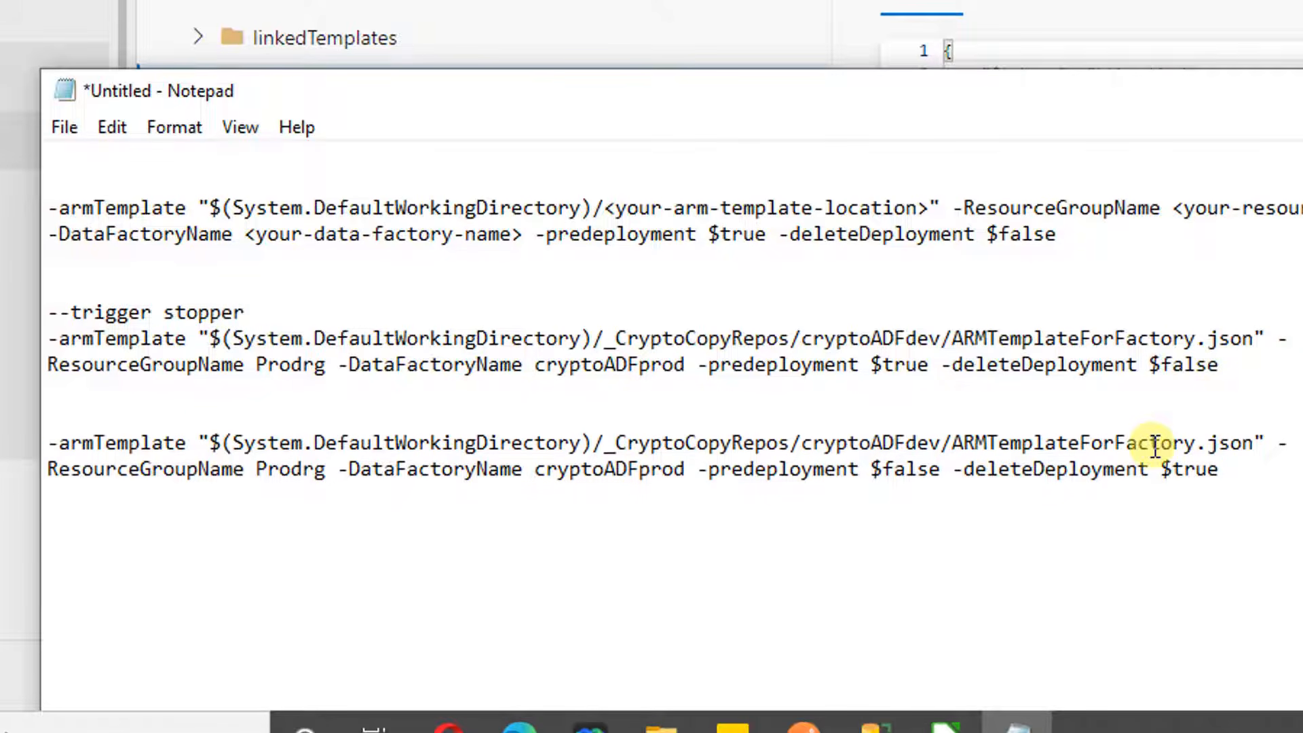
{"action": "key", "text": "Return"}
{"action": "type", "text": "--t"}
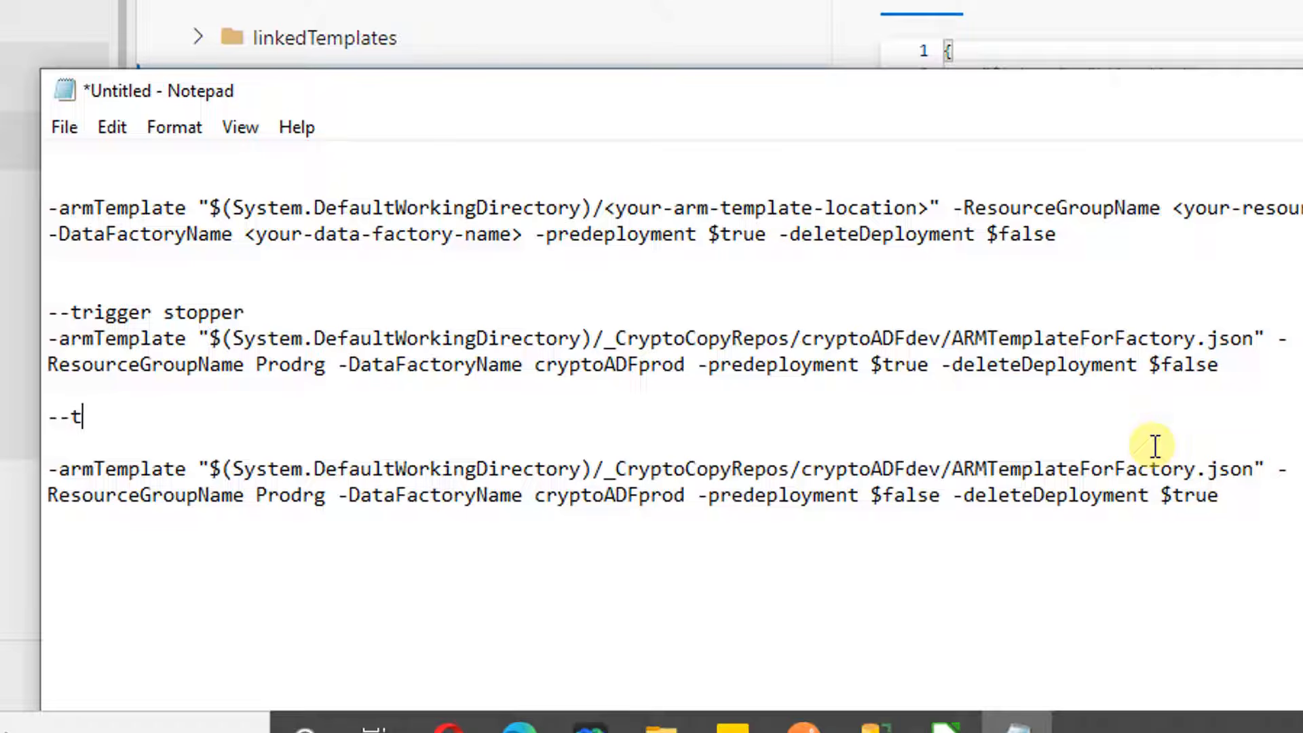
{"action": "type", "text": "rigger starter"}
{"action": "left_click", "coordinate": [104, 389]}
{"action": "key", "text": "Return"}
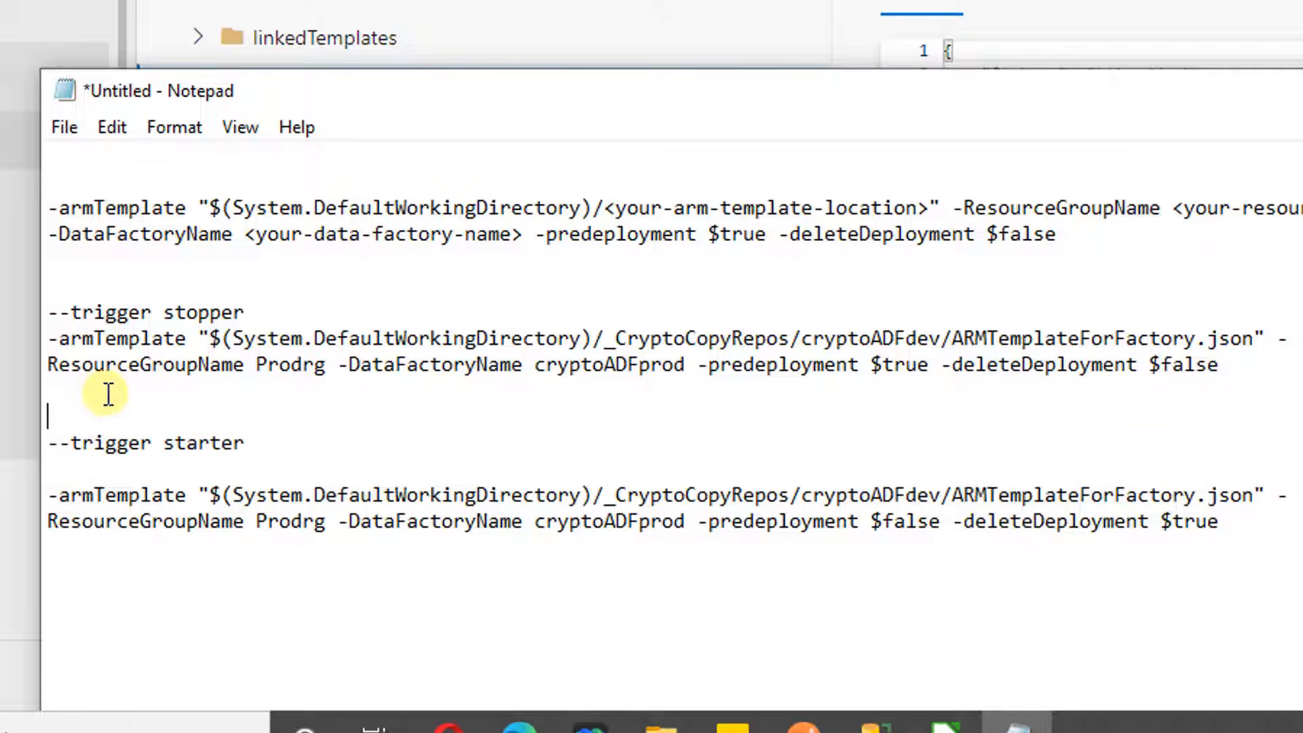
- Copy the trigger stopper arguments from Notepad into the Script Arguments of the Trigger stopper task in the release pipeline
{"action": "left_click_drag", "start_coordinate": [1231, 372], "coordinate": [46, 329]}
{"action": "key", "text": "ctrl+c"}
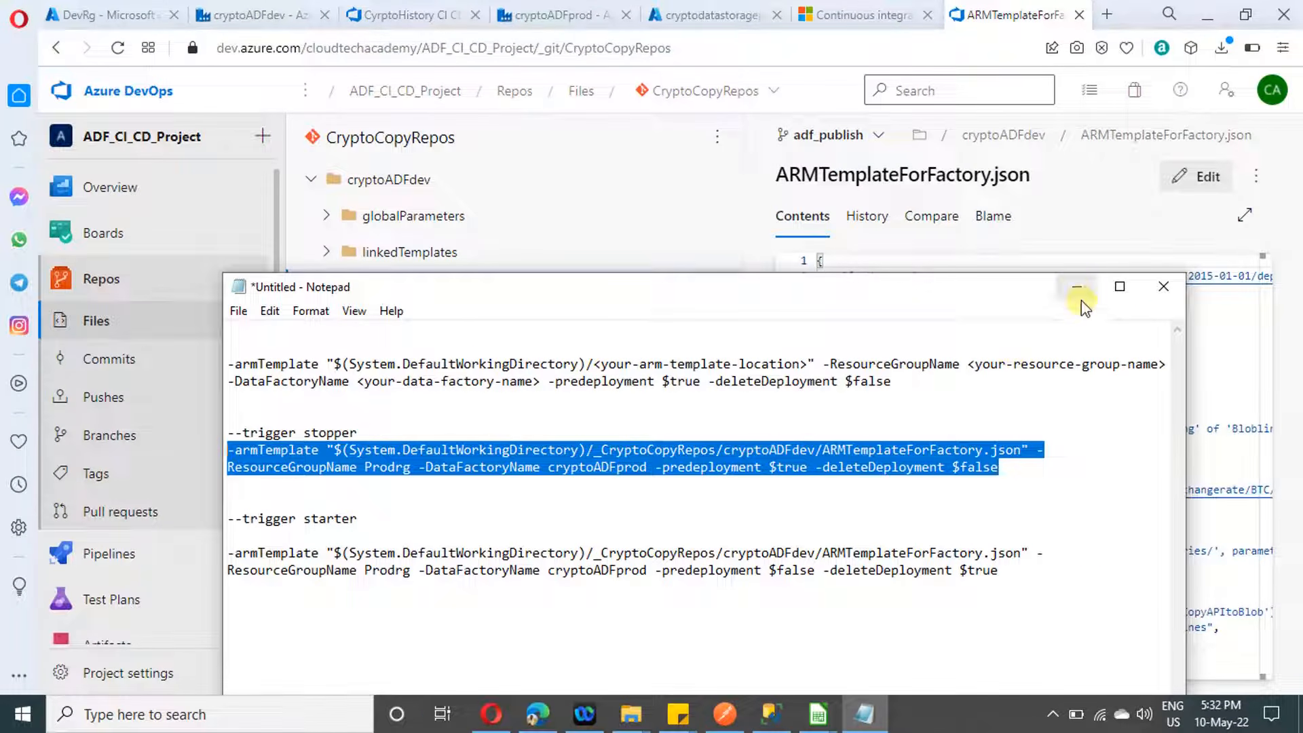
{"action": "left_click", "coordinate": [1077, 289]}
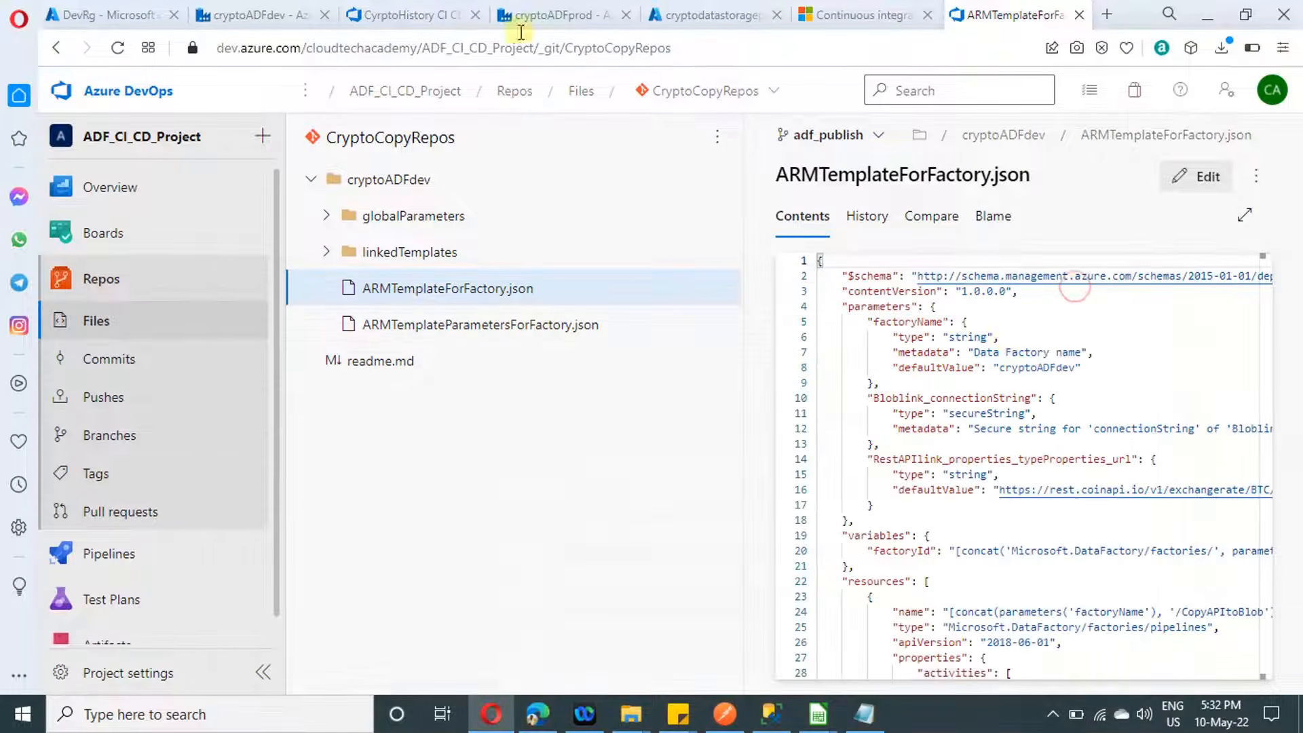
{"action": "left_click", "coordinate": [402, 15]}
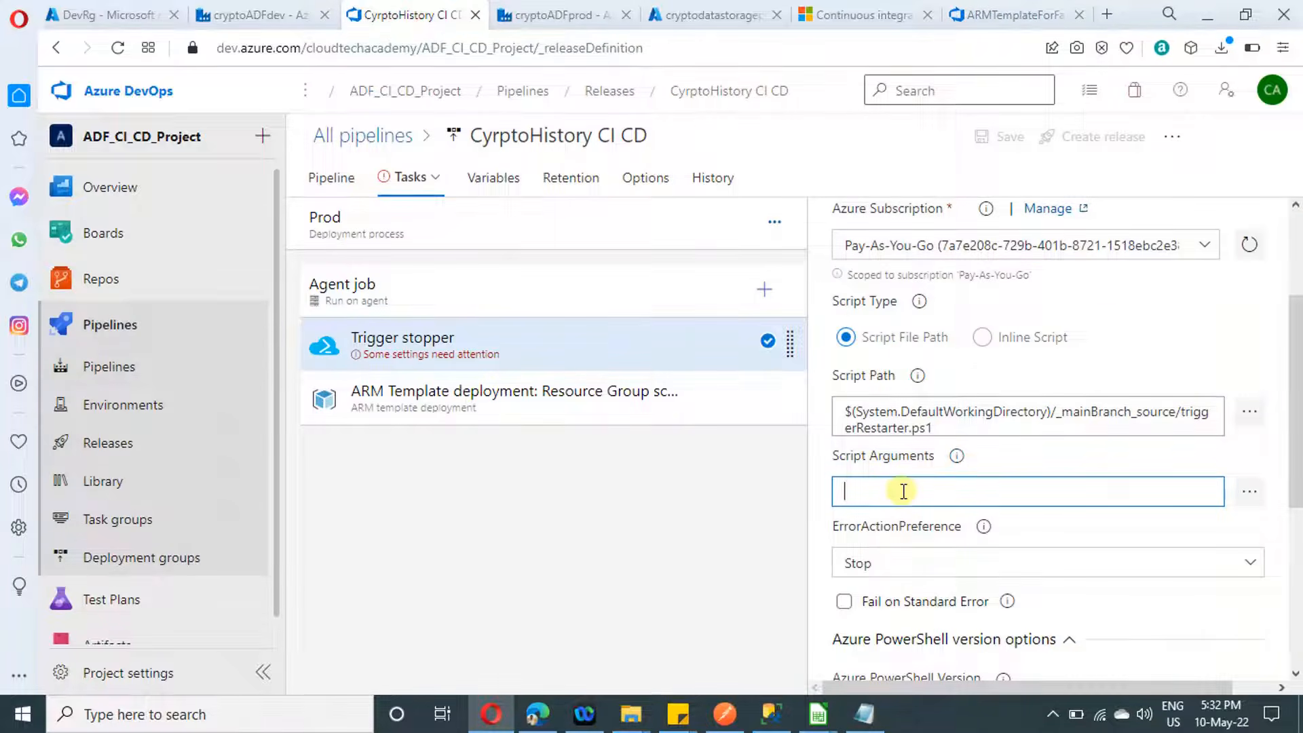
{"action": "key", "text": "ctrl+v"}
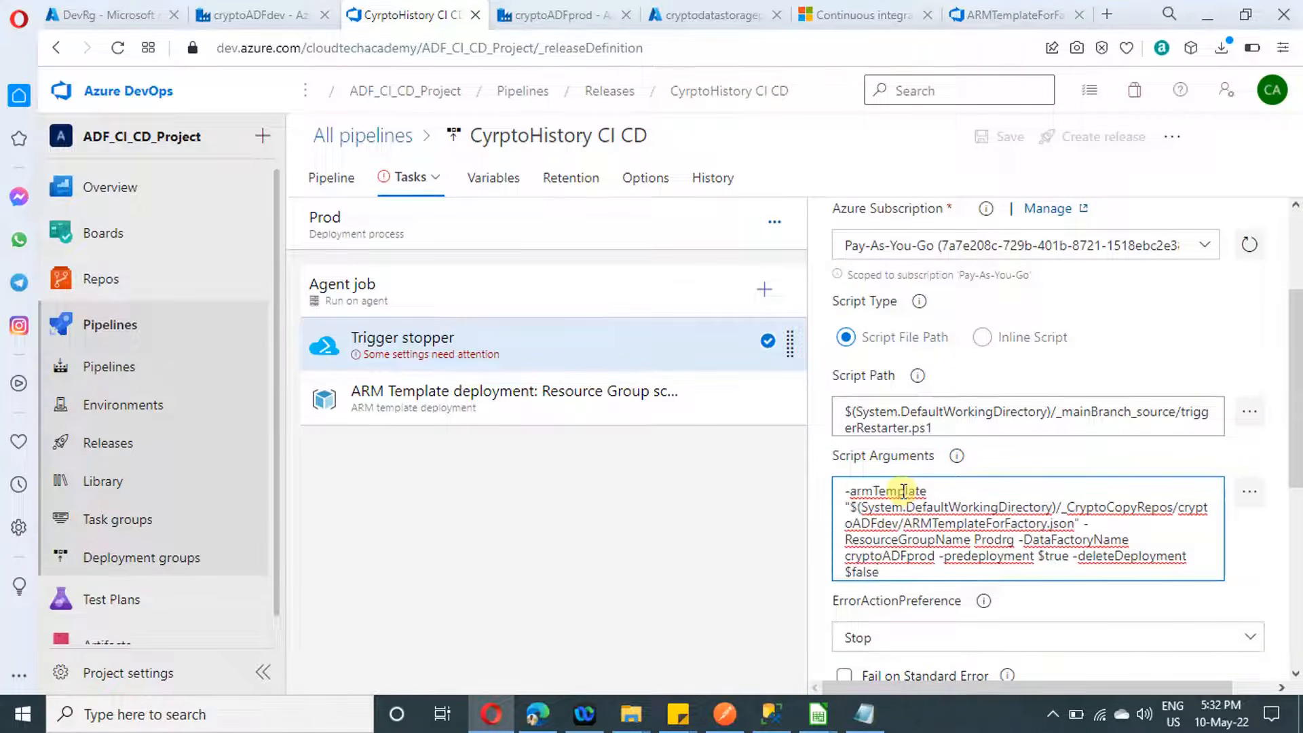
- Set the Trigger stopper task's Azure PowerShell version to Latest installed version and save the release pipeline
{"action": "scroll", "coordinate": [1038, 372], "scroll_direction": "down", "scroll_amount": 3}
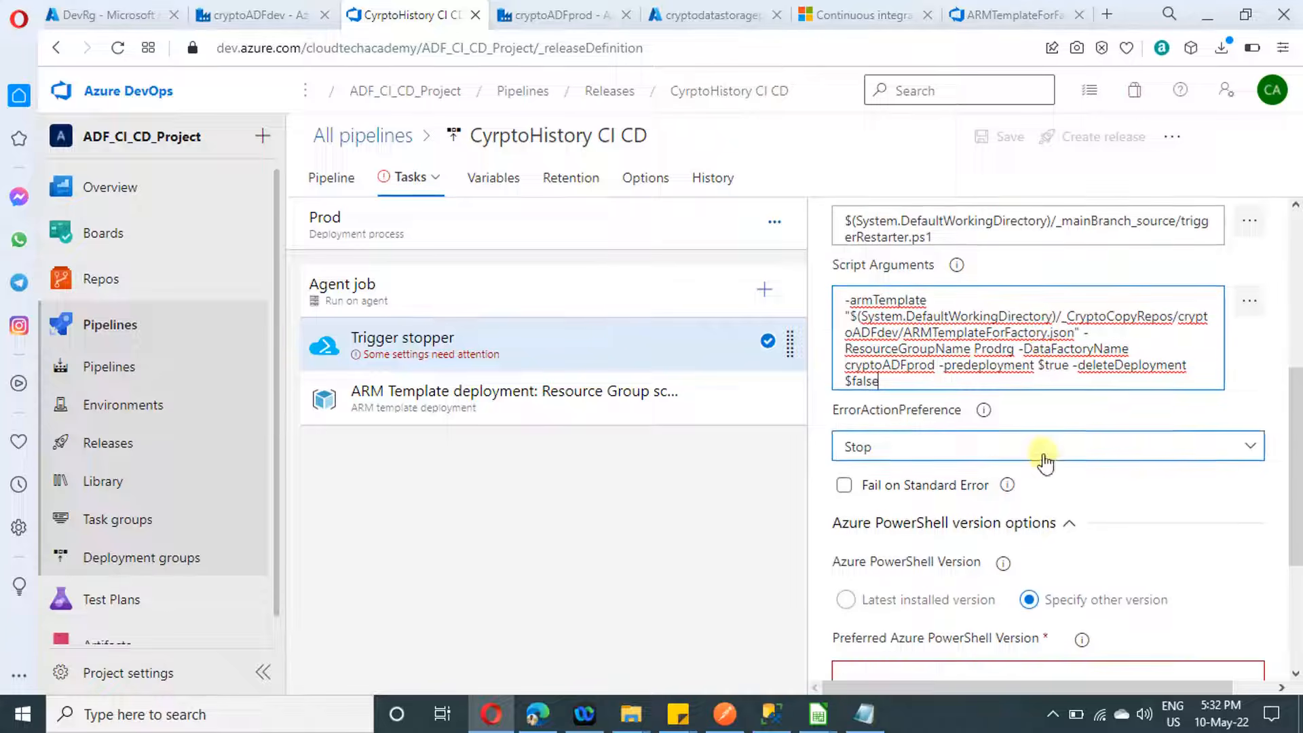
{"action": "scroll", "coordinate": [1054, 475], "scroll_direction": "down", "scroll_amount": 2}
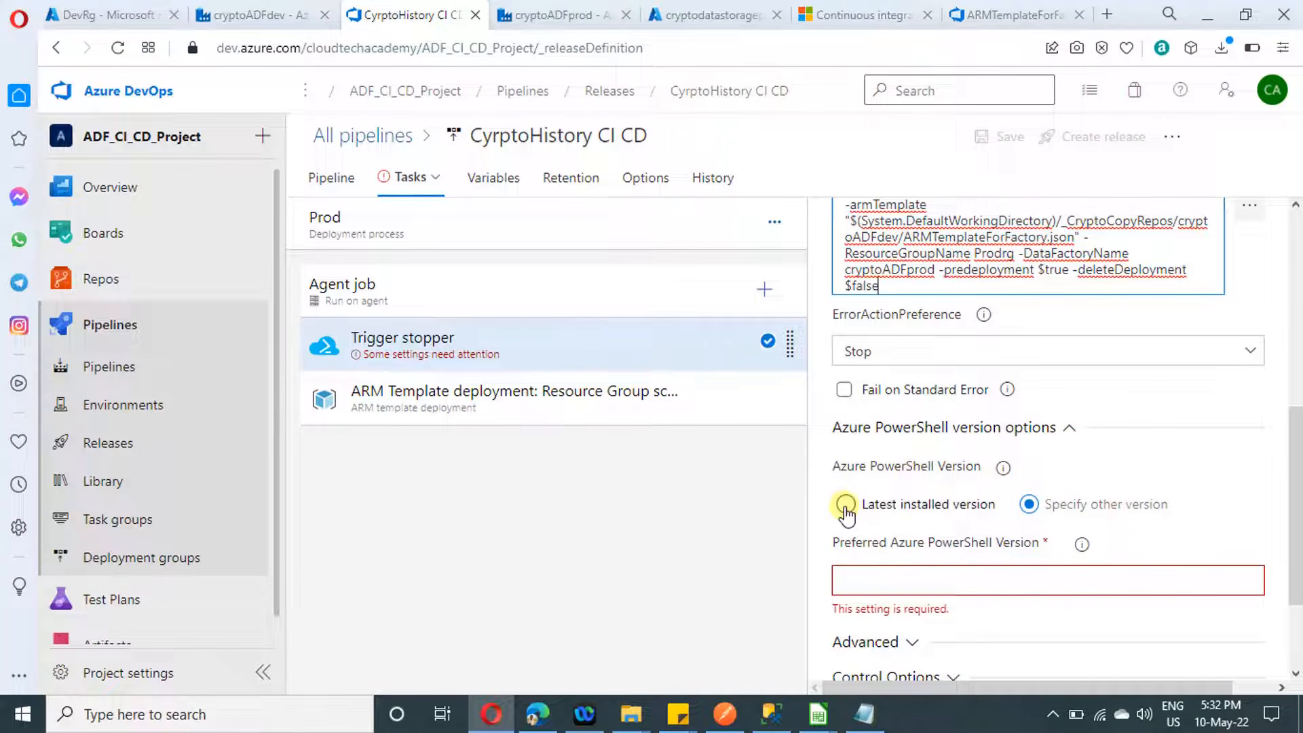
{"action": "left_click", "coordinate": [845, 504]}
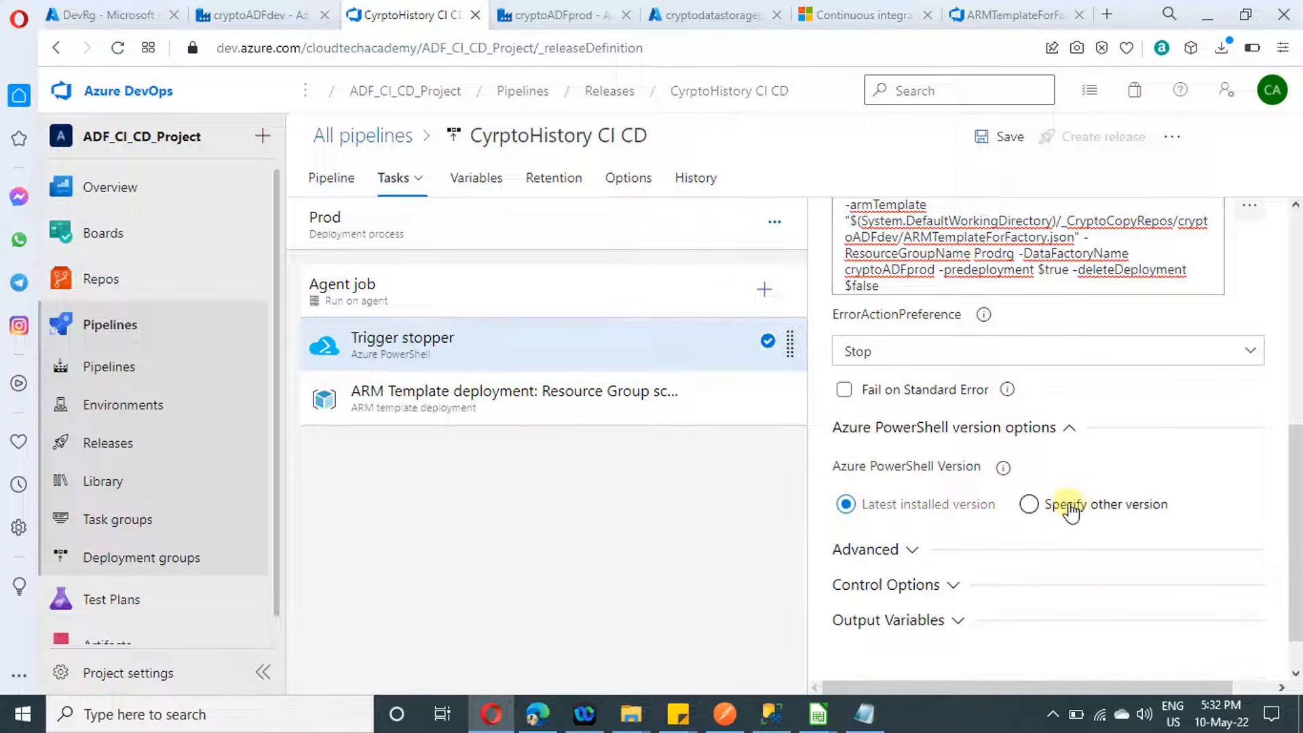
{"action": "scroll", "coordinate": [1049, 475], "scroll_direction": "up", "scroll_amount": 6}
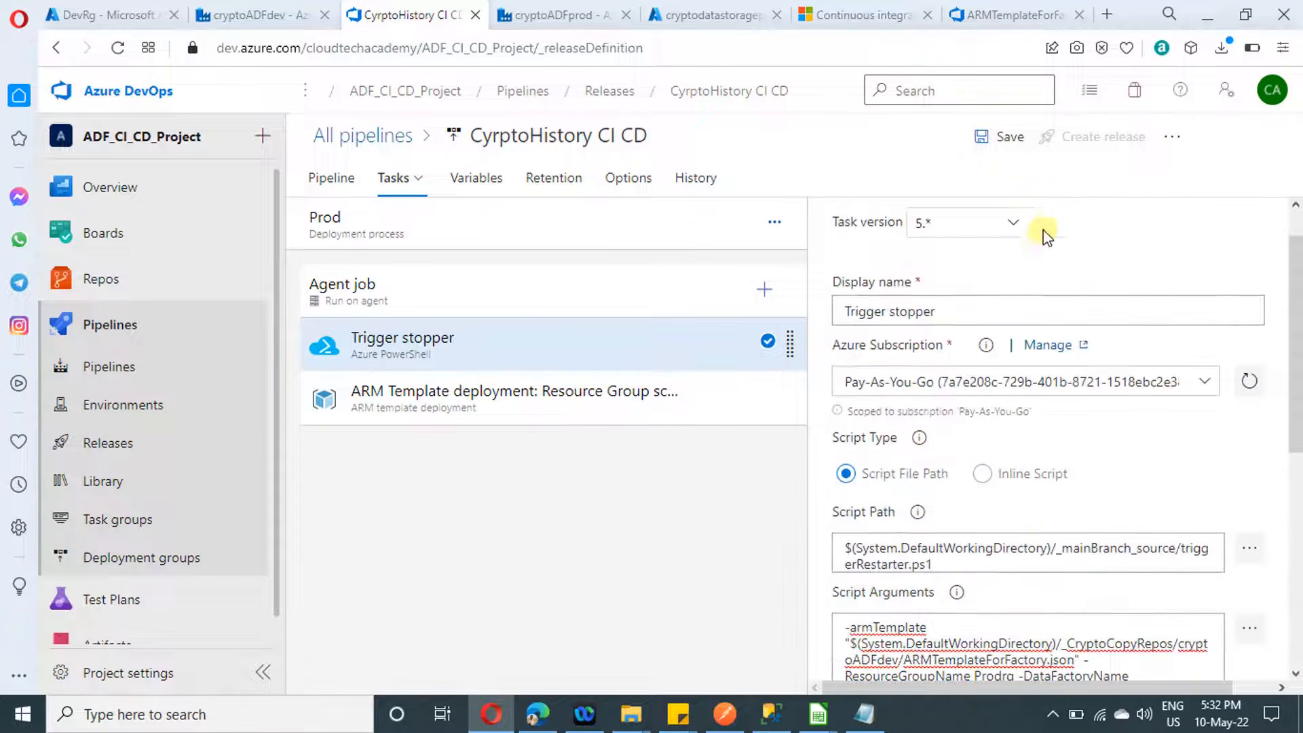
{"action": "left_click", "coordinate": [1001, 139]}
{"action": "left_click", "coordinate": [757, 455]}
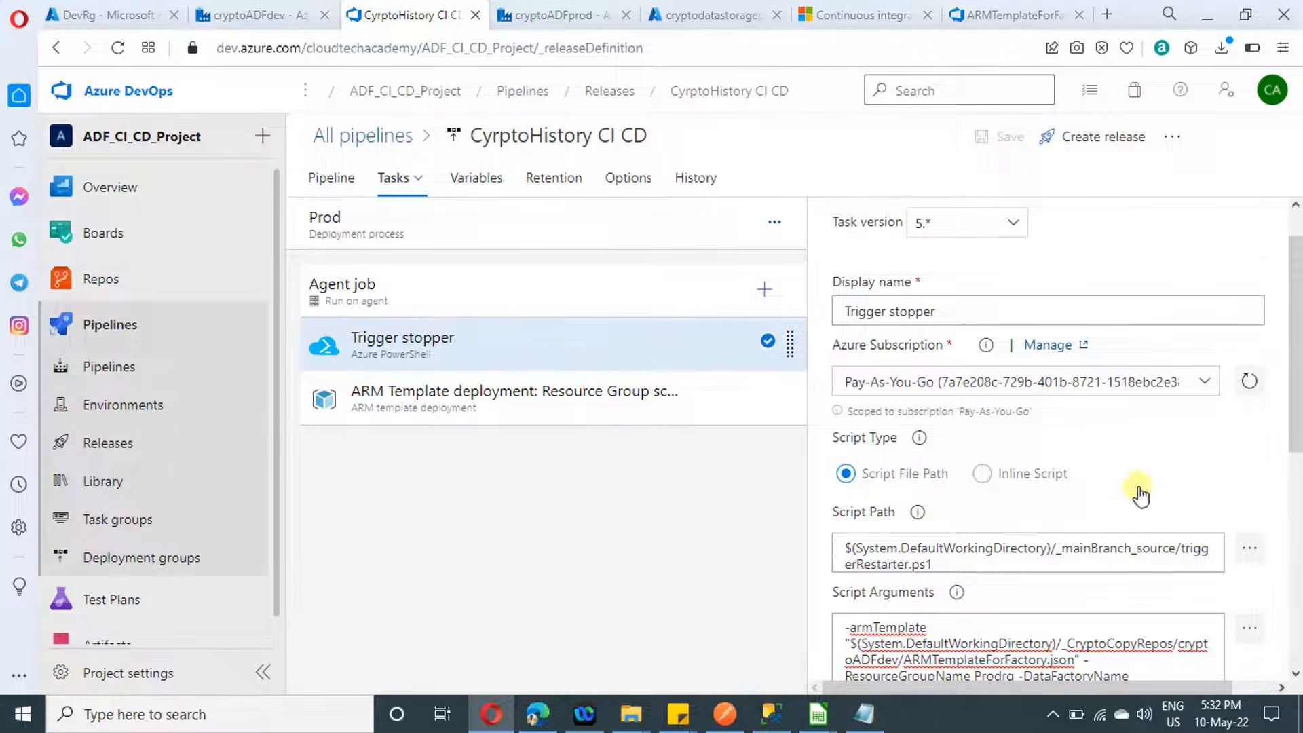
- Create a new release of the CyrptoHistory CI CD pipeline with the default artifact versions and open its release list
{"action": "scroll", "coordinate": [1138, 495], "scroll_direction": "down", "scroll_amount": 3}
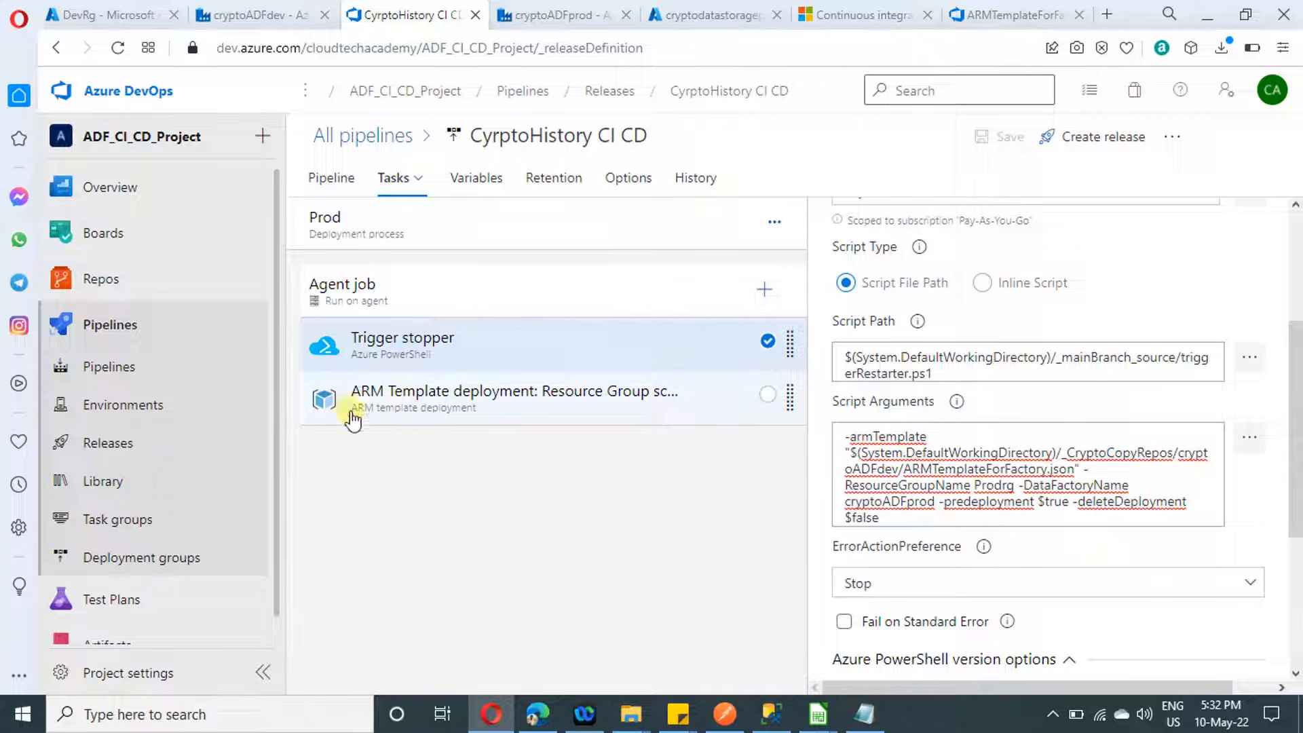
{"action": "left_click", "coordinate": [1098, 161]}
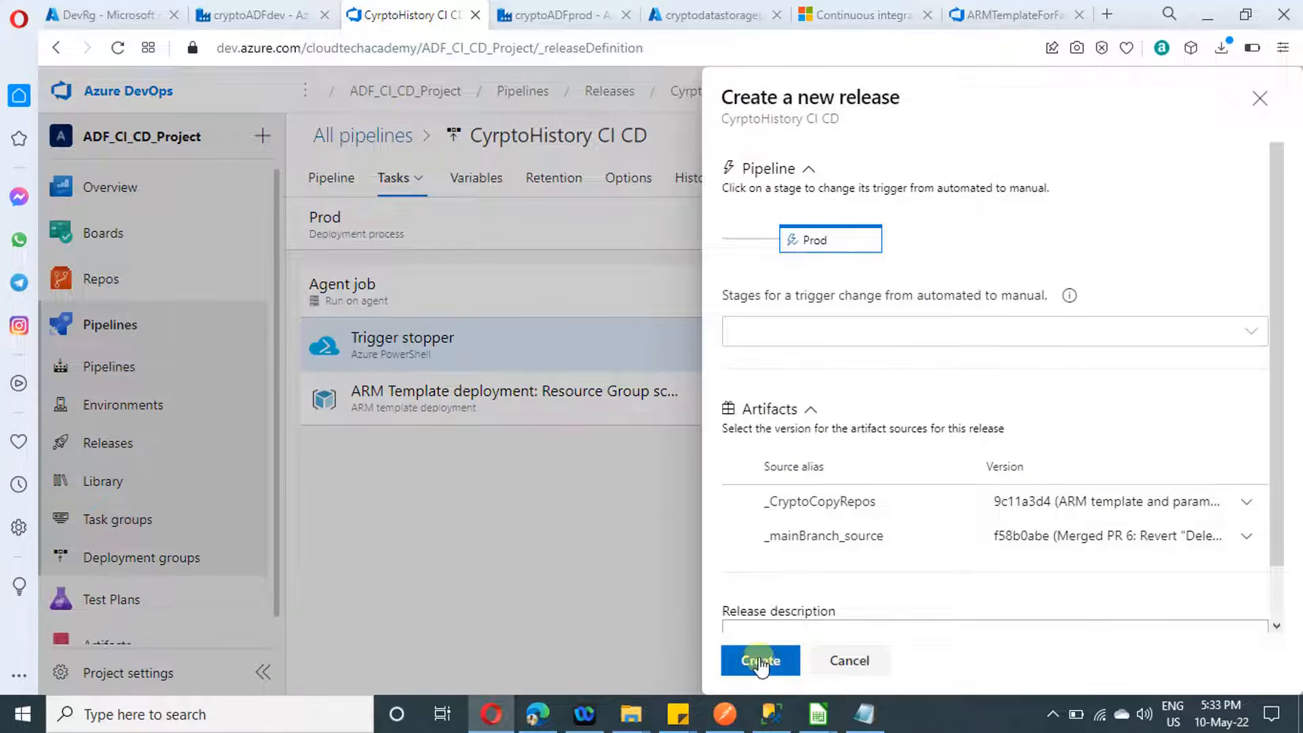
{"action": "left_click", "coordinate": [760, 662]}
{"action": "left_click", "coordinate": [389, 138]}
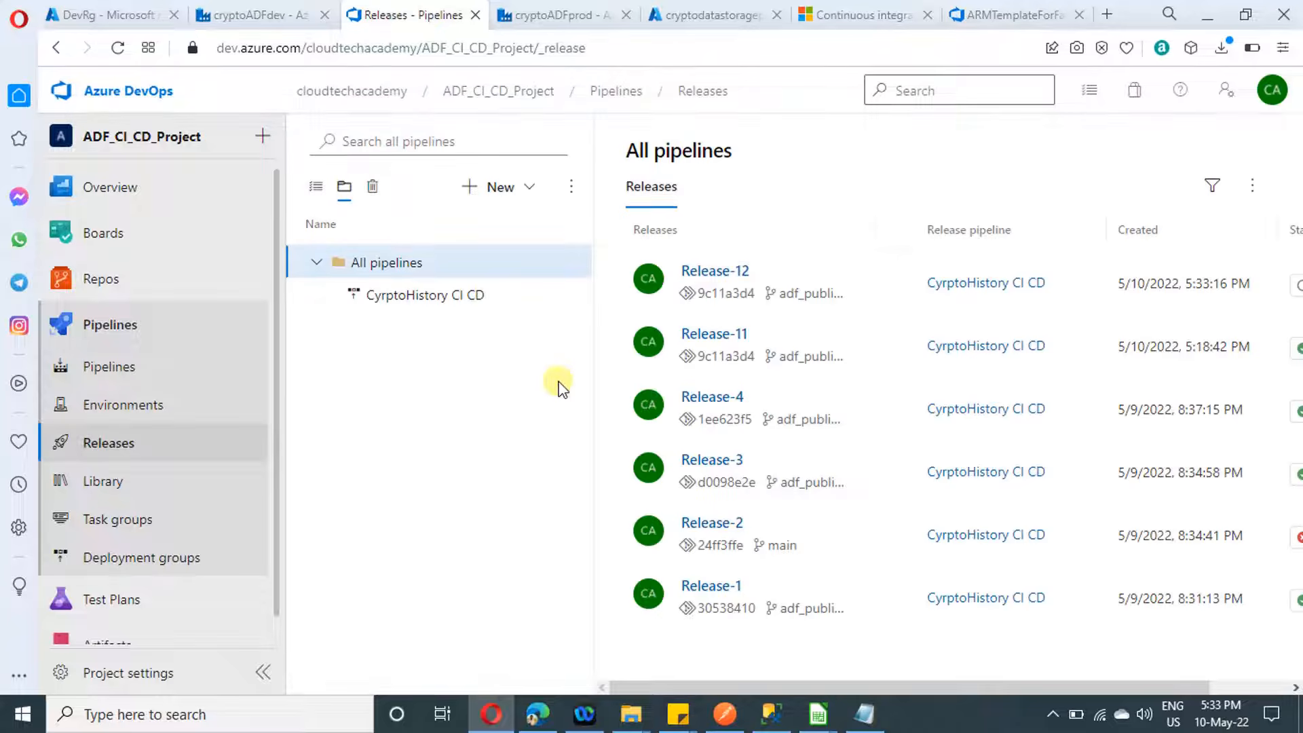
{"action": "left_click", "coordinate": [316, 187]}
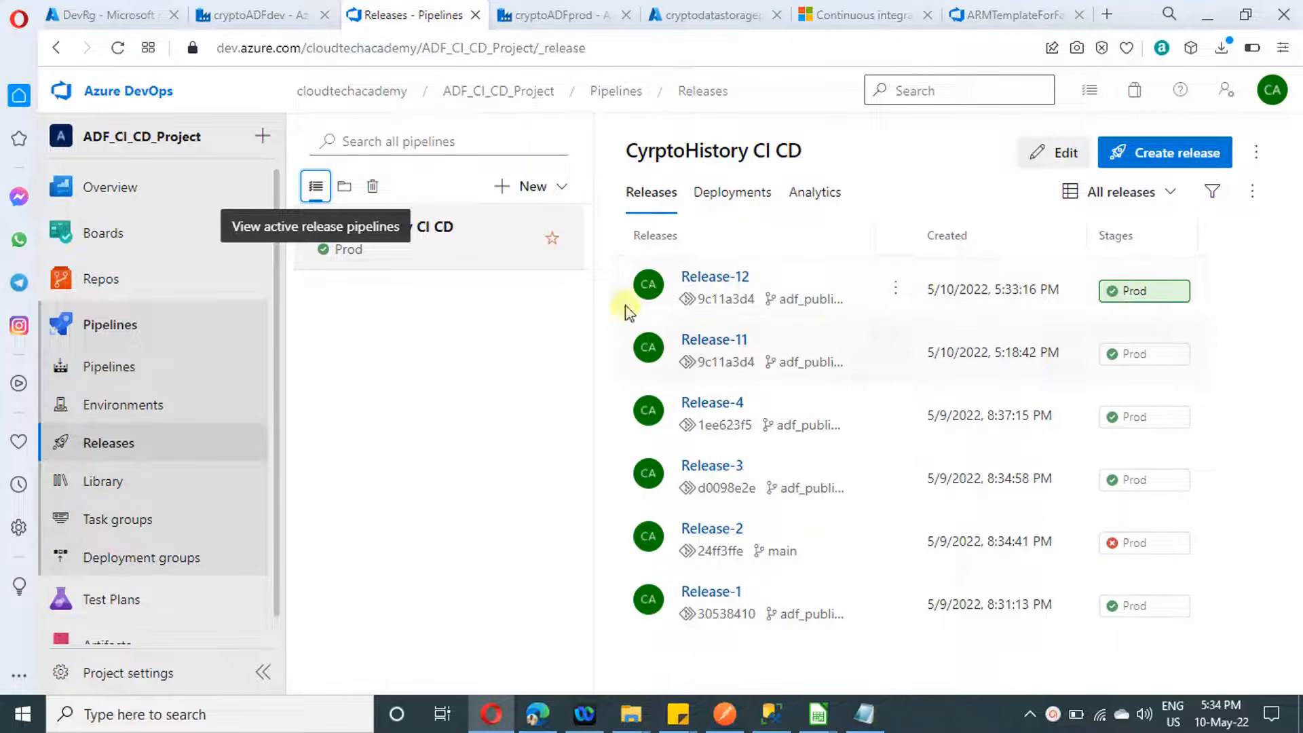
- Check the status of the schedule trigger attached to the CopyAPItoBlob pipeline in the cryptoADFprod data factory
{"action": "left_click", "coordinate": [564, 15]}
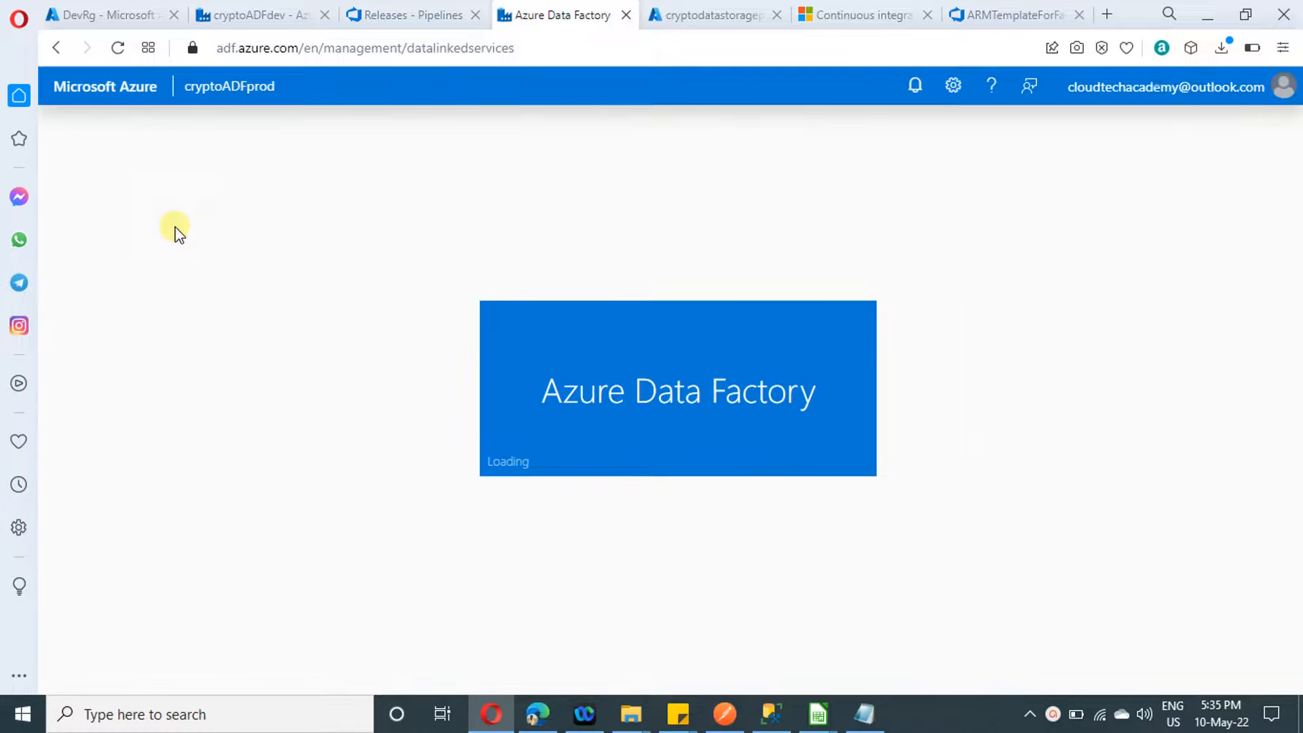
{"action": "left_click", "coordinate": [60, 200]}
{"action": "left_click", "coordinate": [114, 234]}
{"action": "left_click", "coordinate": [156, 262]}
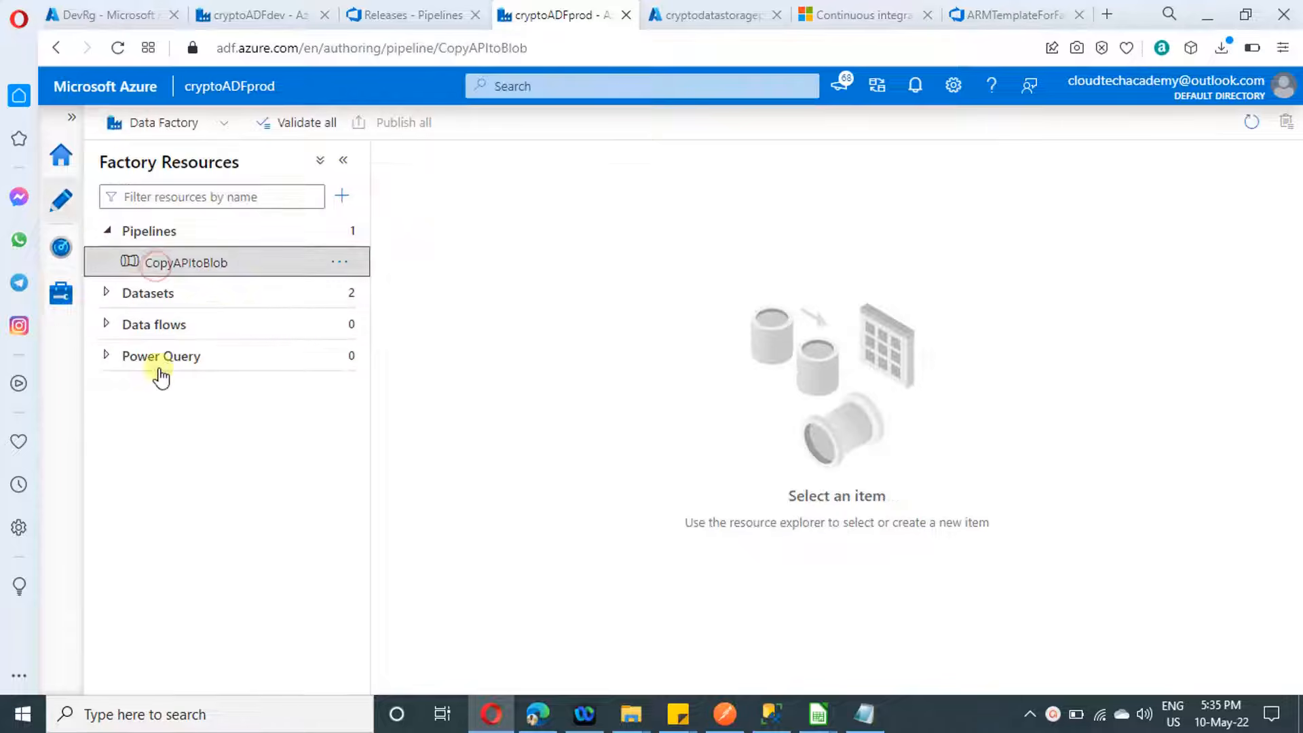
{"action": "left_click", "coordinate": [790, 190]}
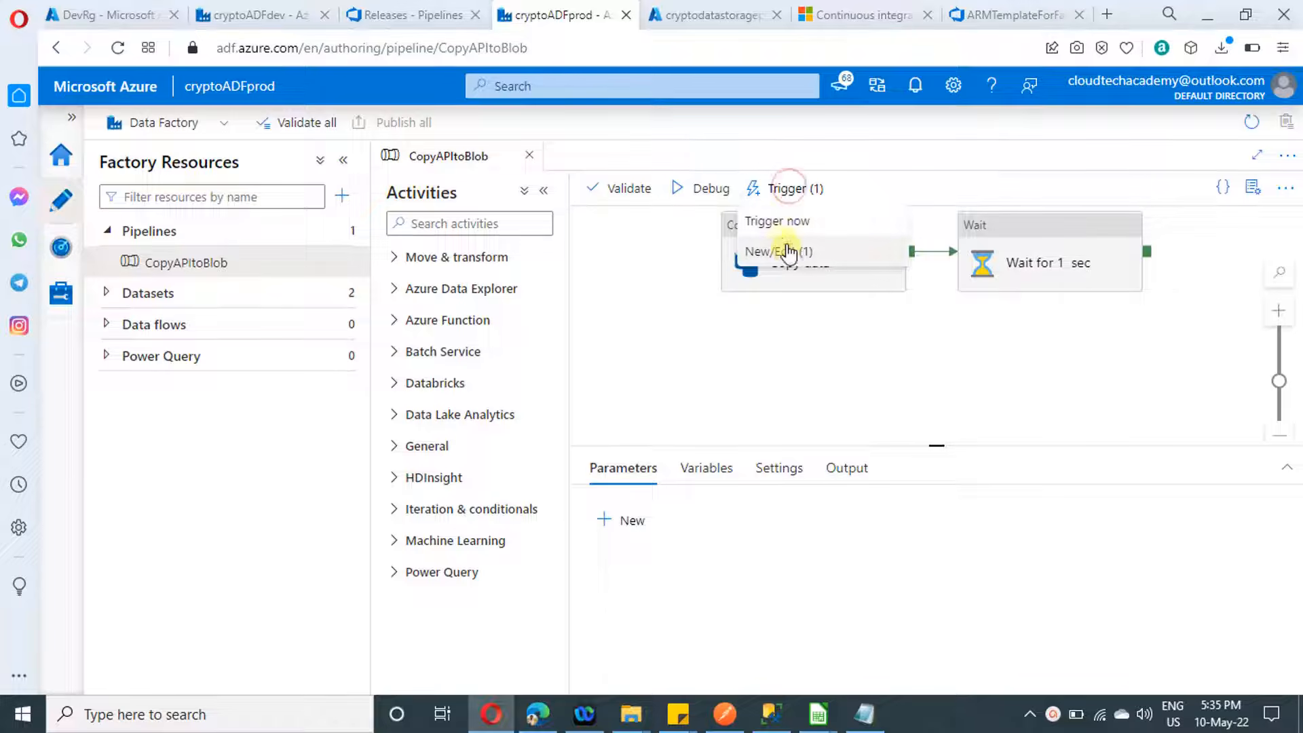
{"action": "left_click", "coordinate": [785, 249]}
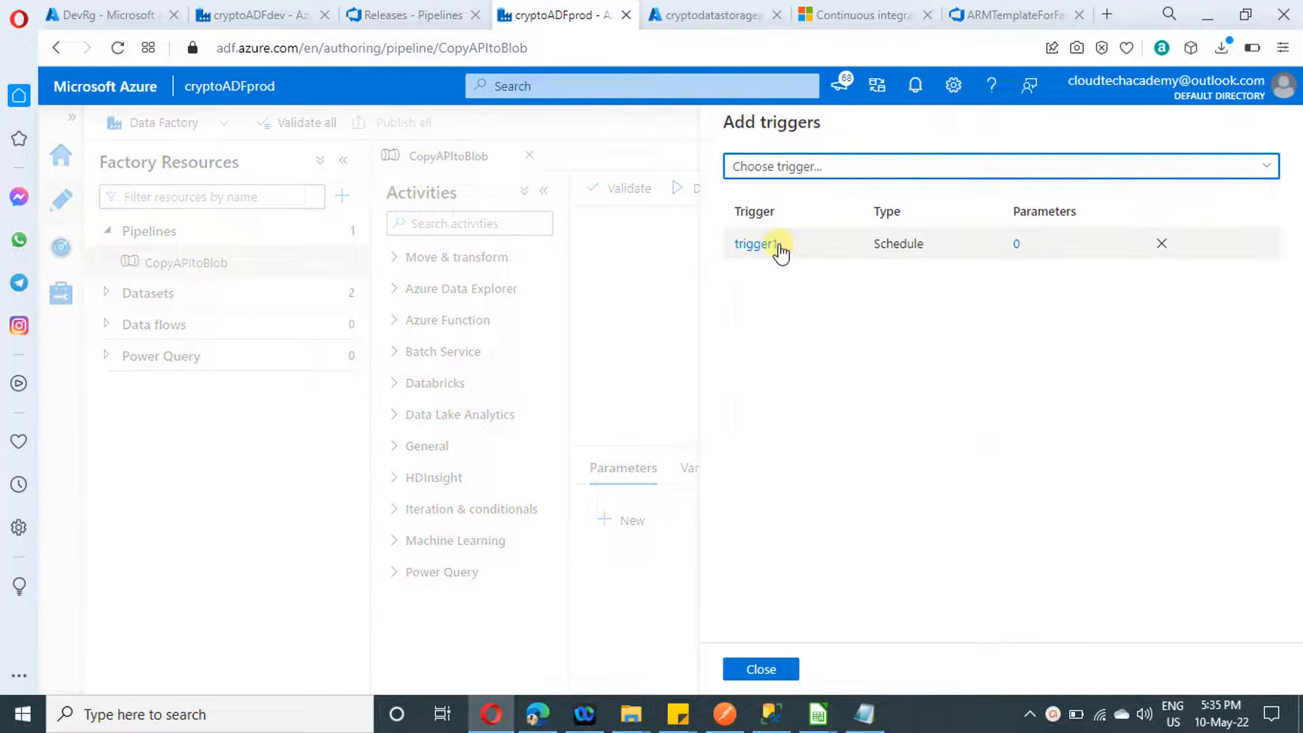
{"action": "left_click", "coordinate": [755, 246]}
{"action": "scroll", "coordinate": [910, 488], "scroll_direction": "down", "scroll_amount": 5}
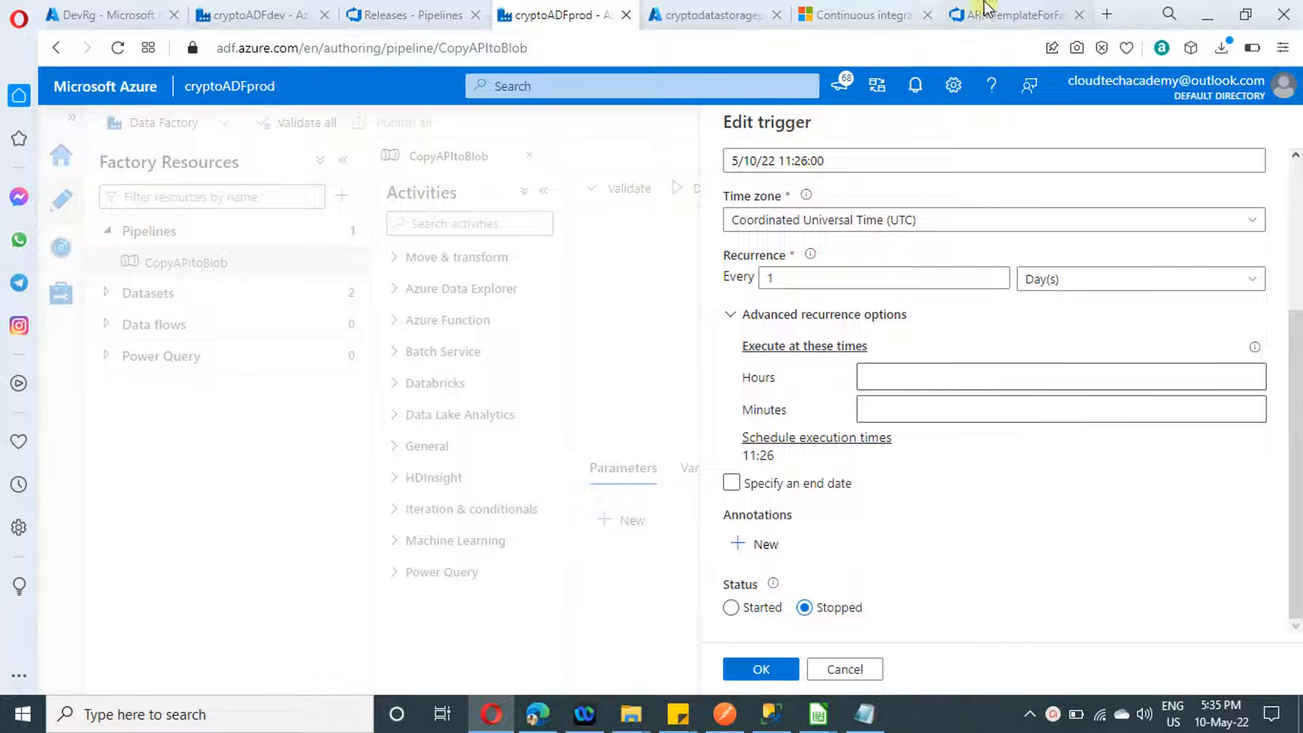
{"action": "left_click", "coordinate": [1022, 13]}
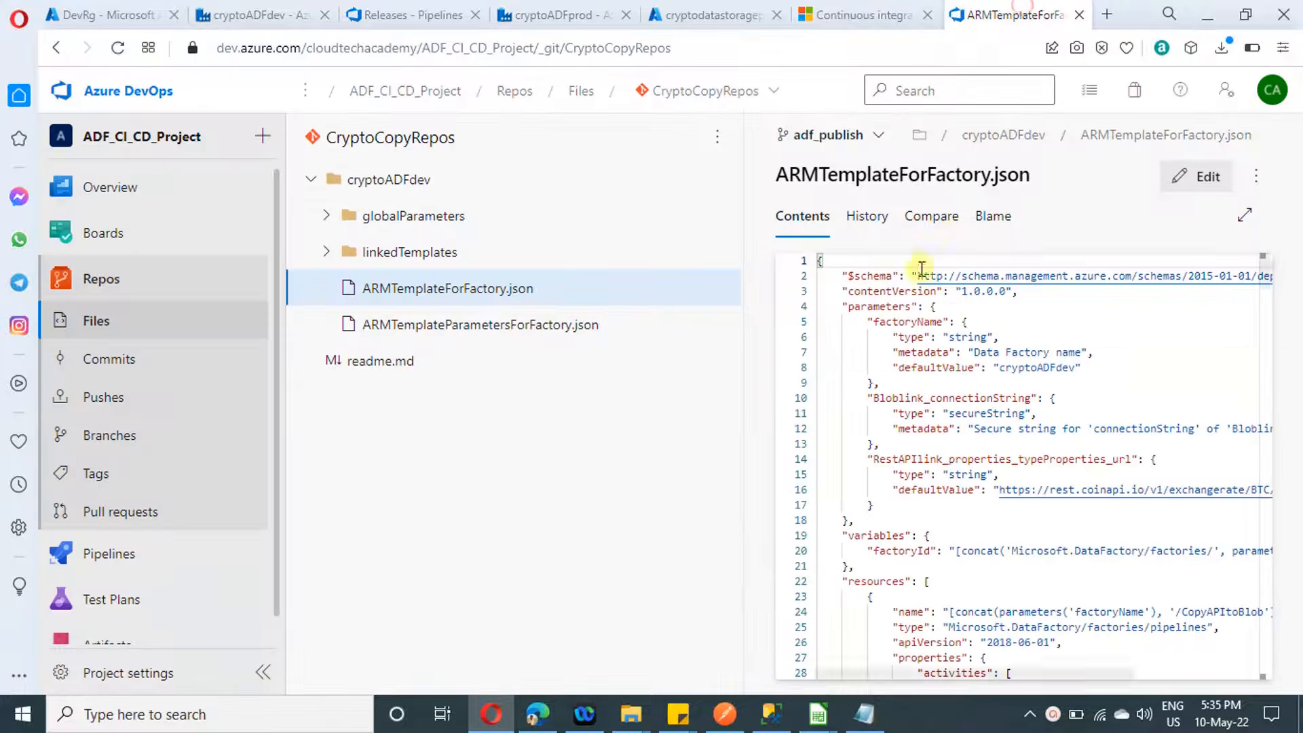
{"action": "left_click", "coordinate": [563, 12]}
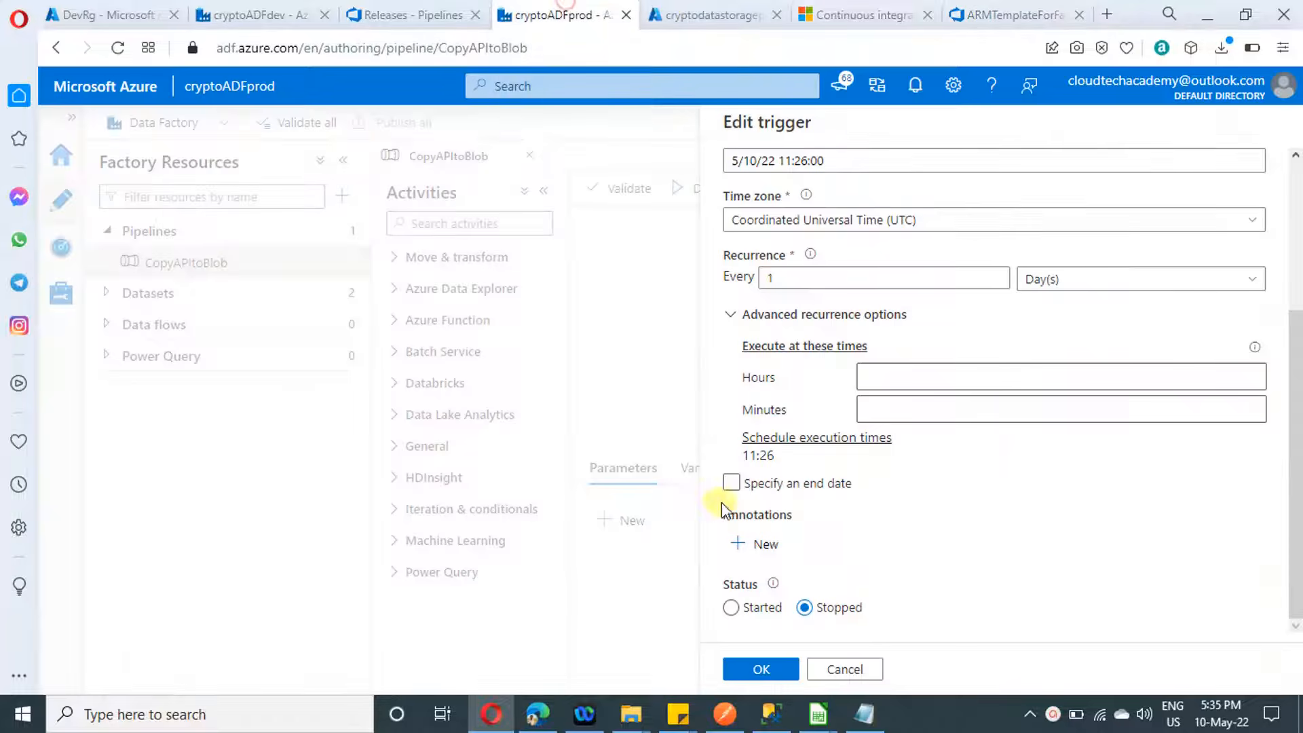
- Add an Azure PowerShell task after the ARM Template deployment in the CyrptoHistory CI CD pipeline's Prod stage and open its settings
{"action": "left_click", "coordinate": [421, 14]}
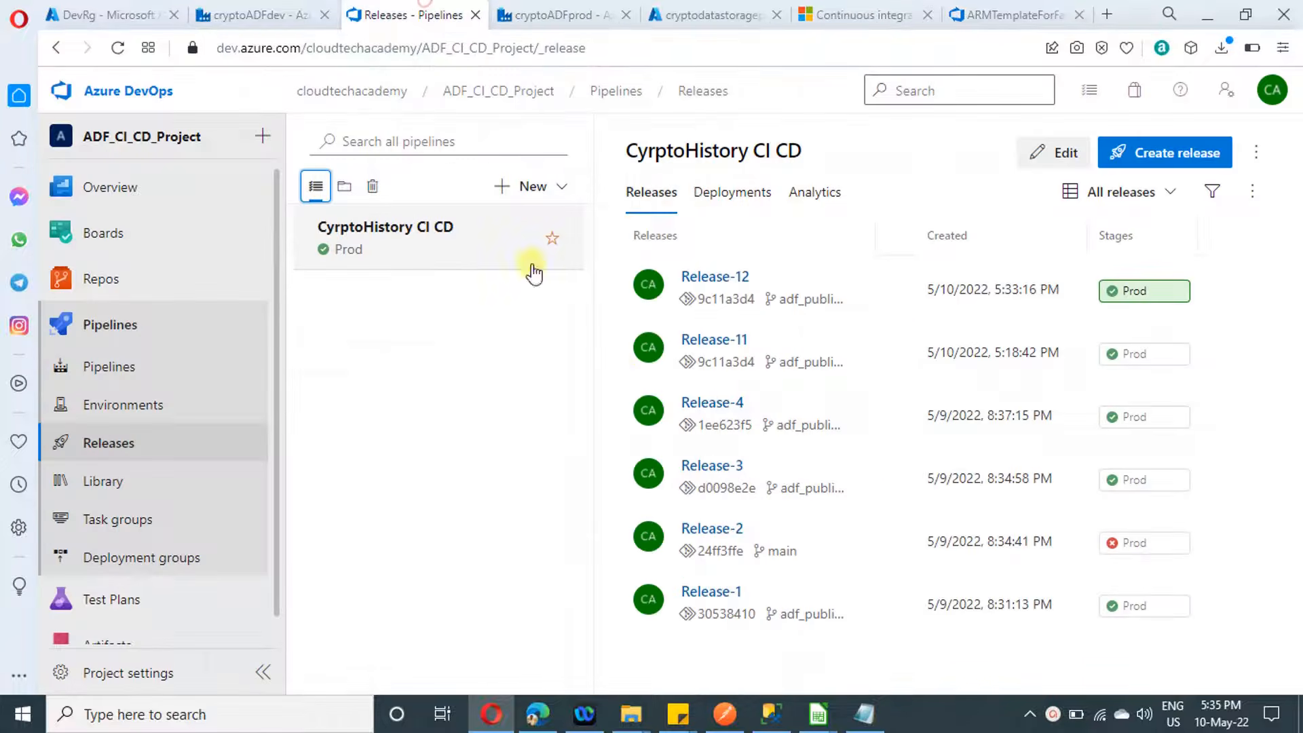
{"action": "left_click", "coordinate": [1052, 153]}
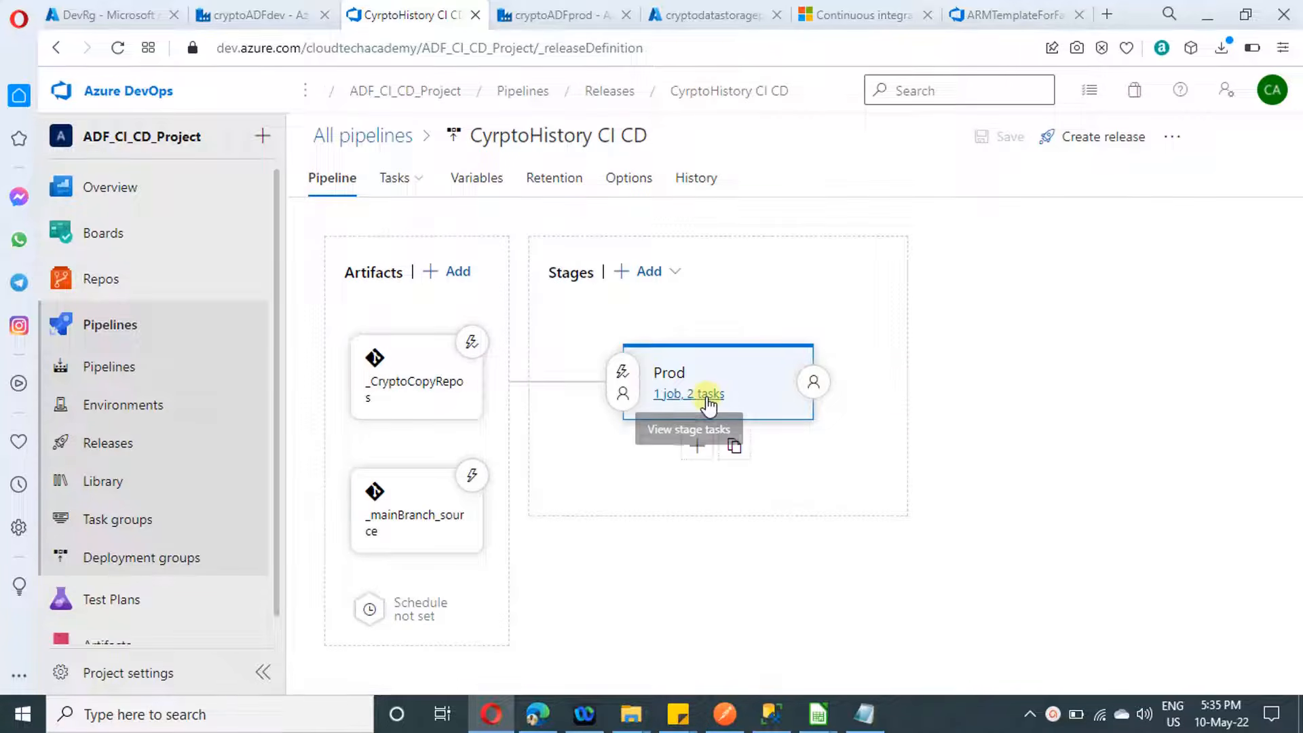
{"action": "left_click", "coordinate": [708, 395]}
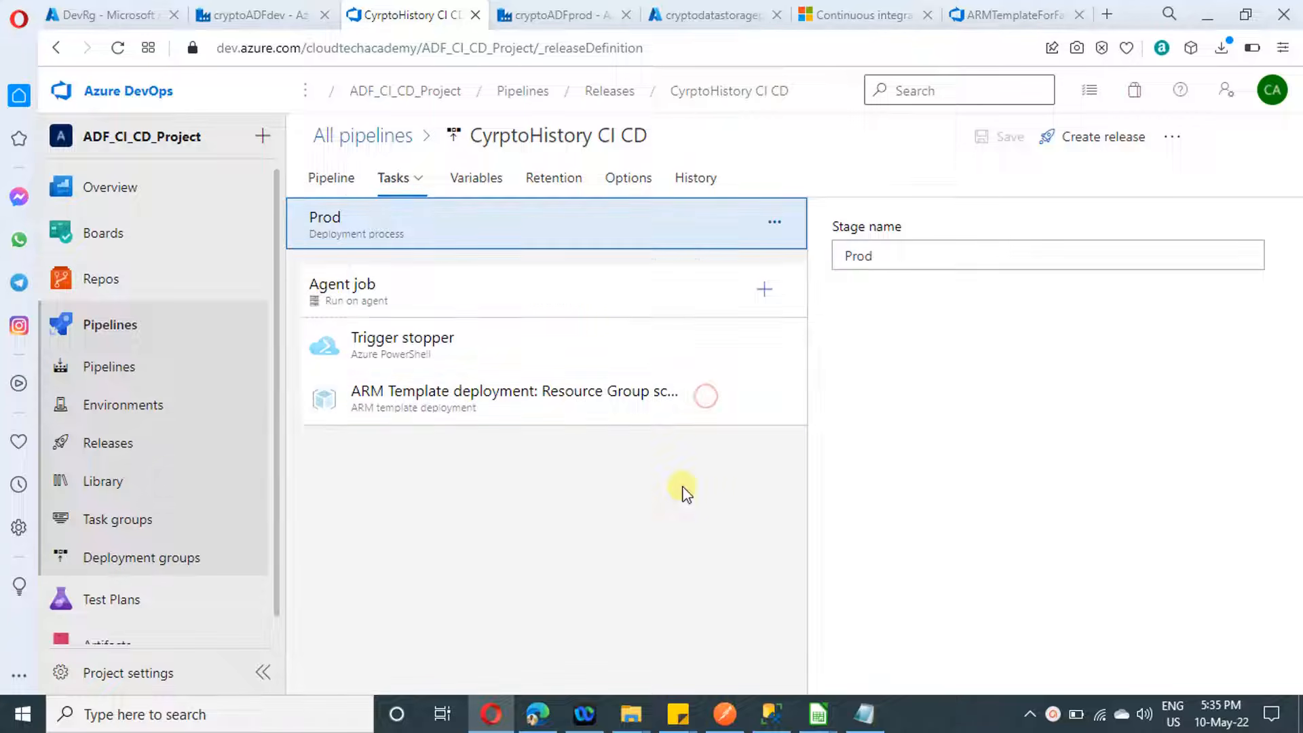
{"action": "left_click", "coordinate": [763, 291]}
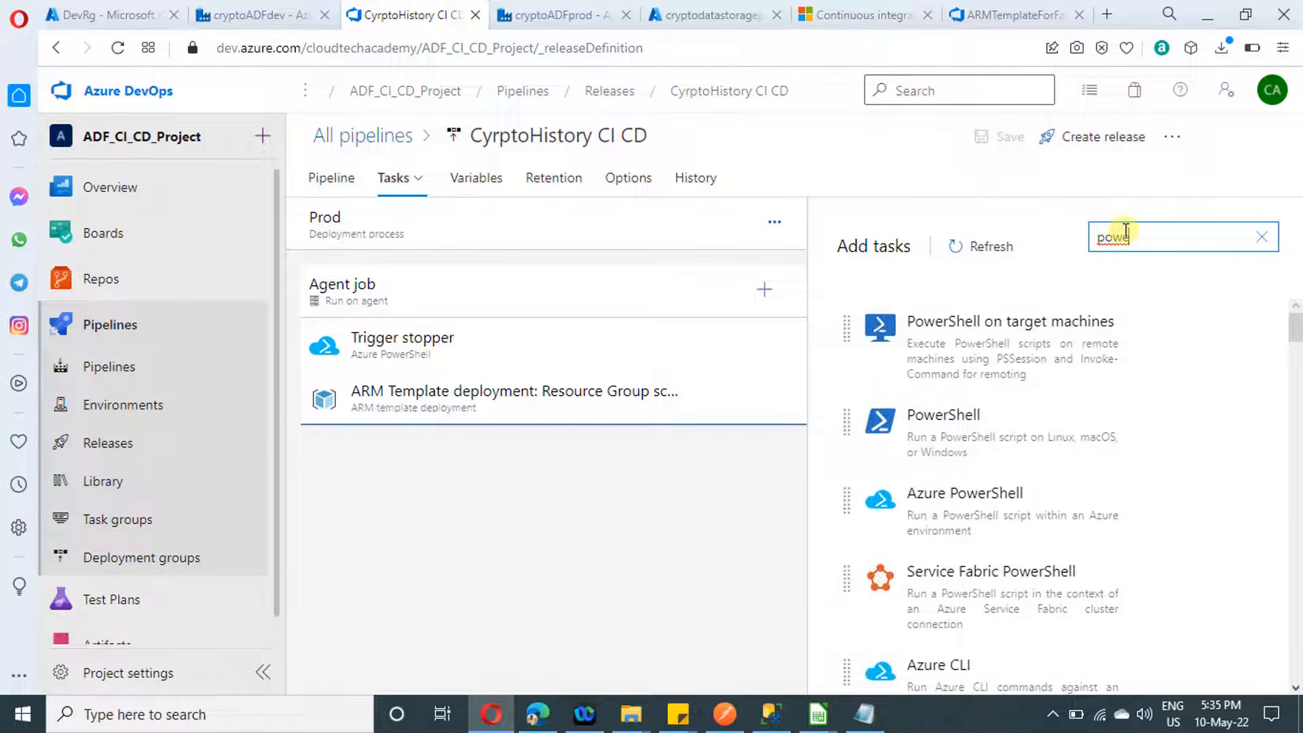
{"action": "mouse_move", "coordinate": [1027, 511]}
{"action": "left_click", "coordinate": [1241, 579]}
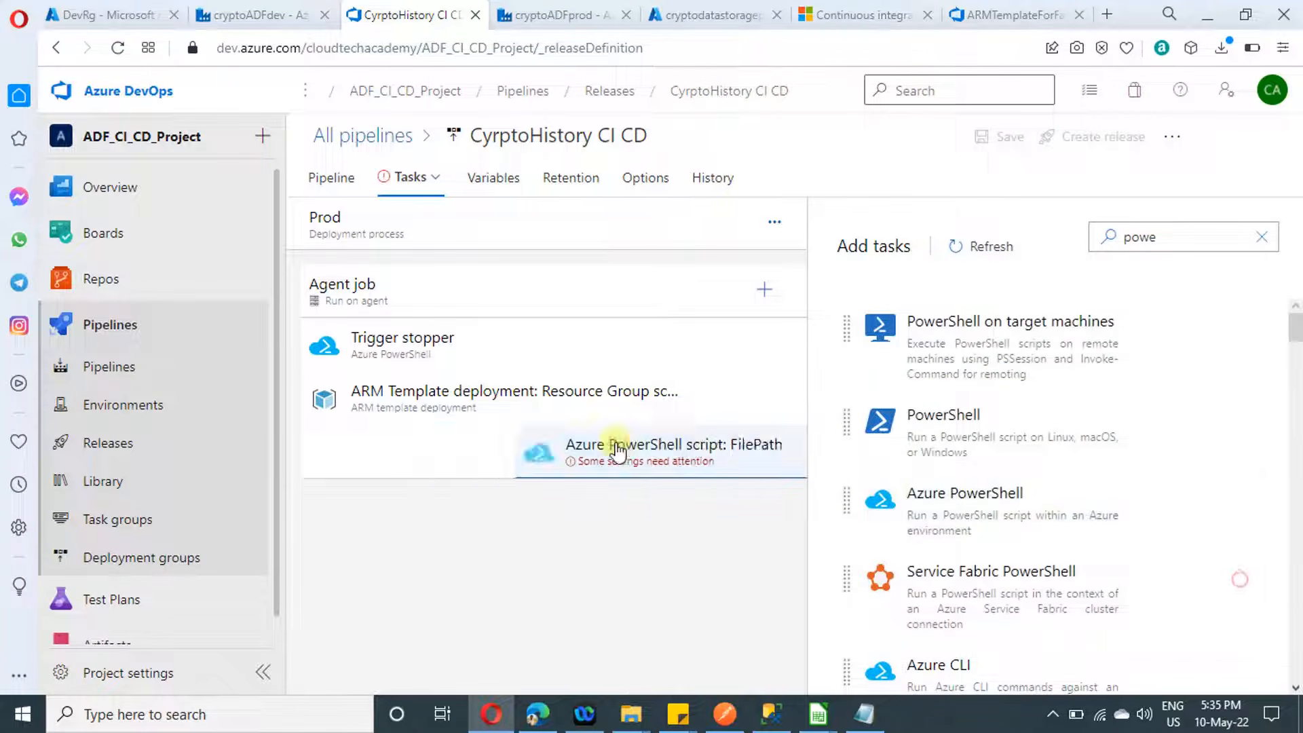
{"action": "left_click", "coordinate": [453, 452]}
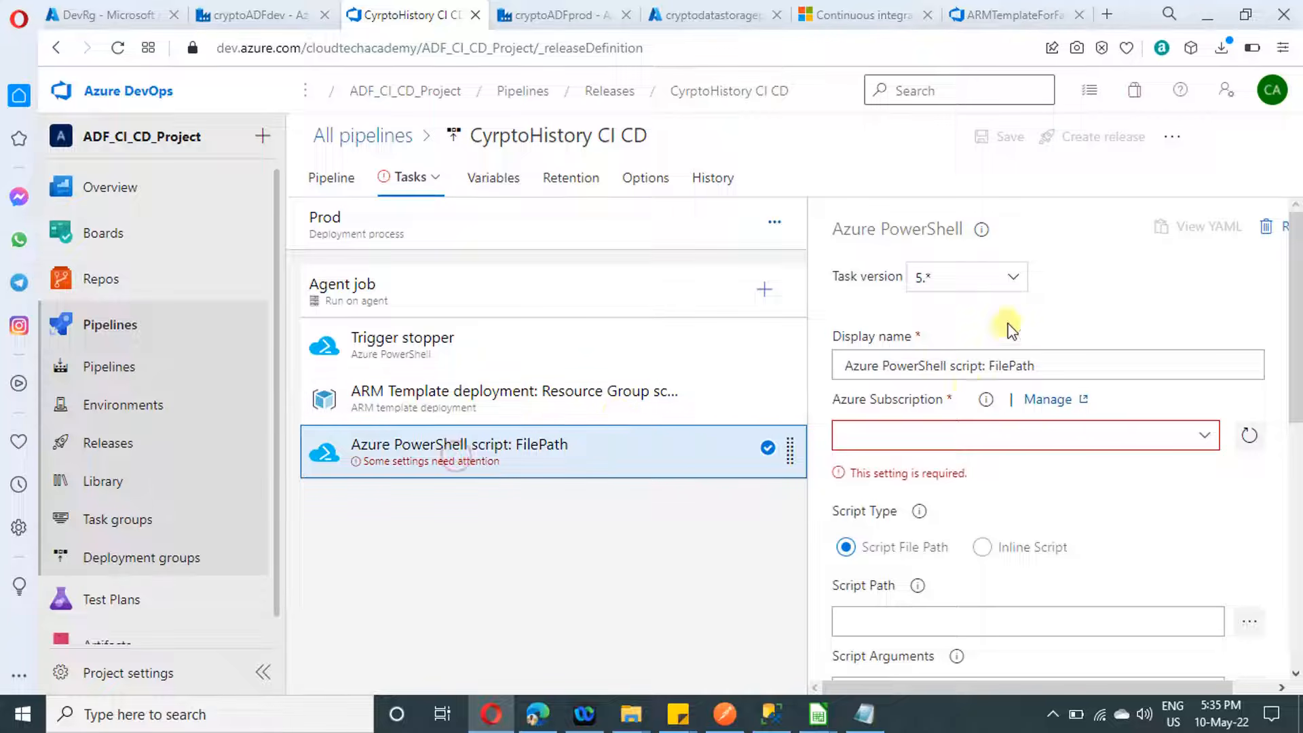
- Name the new Azure PowerShell task "trigger restarter" and select the available Pay-As-You-Go service connection as its Azure subscription
{"action": "left_click_drag", "start_coordinate": [1033, 368], "coordinate": [794, 395]}
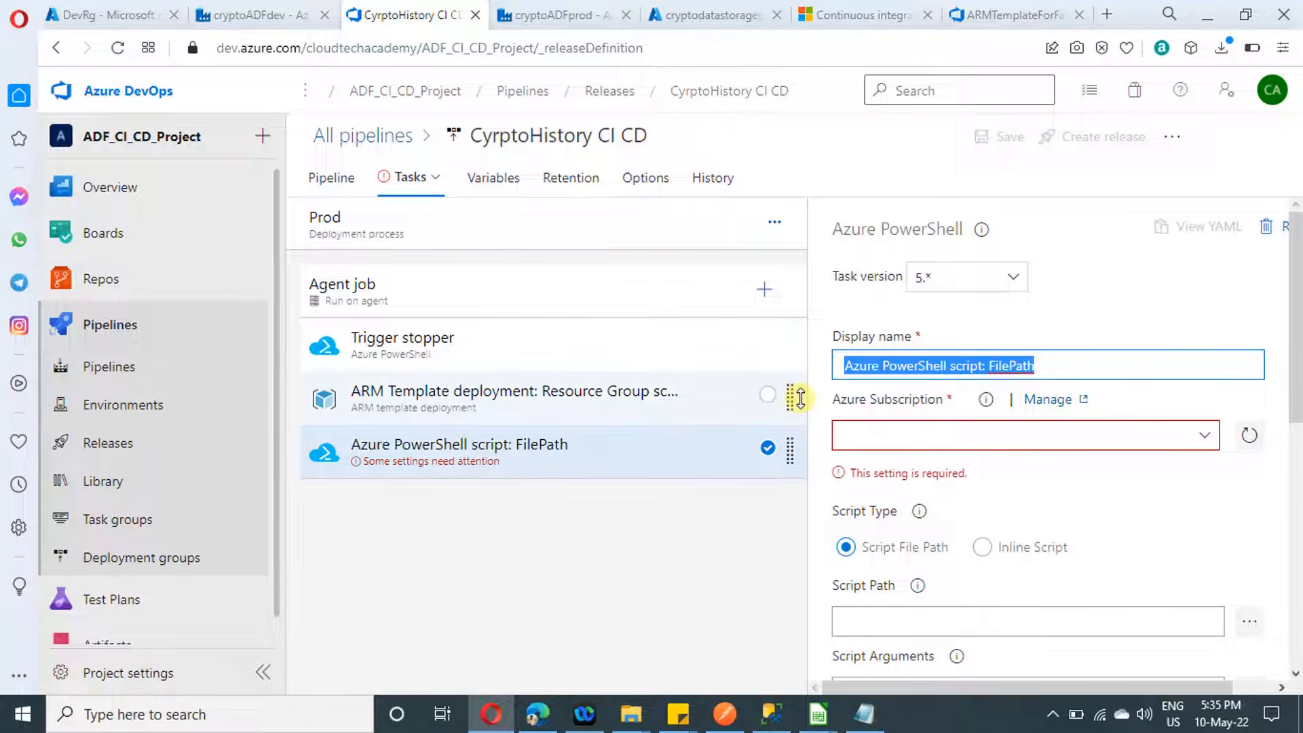
{"action": "key", "text": "BackSpace"}
{"action": "type", "text": "trigger restarter"}
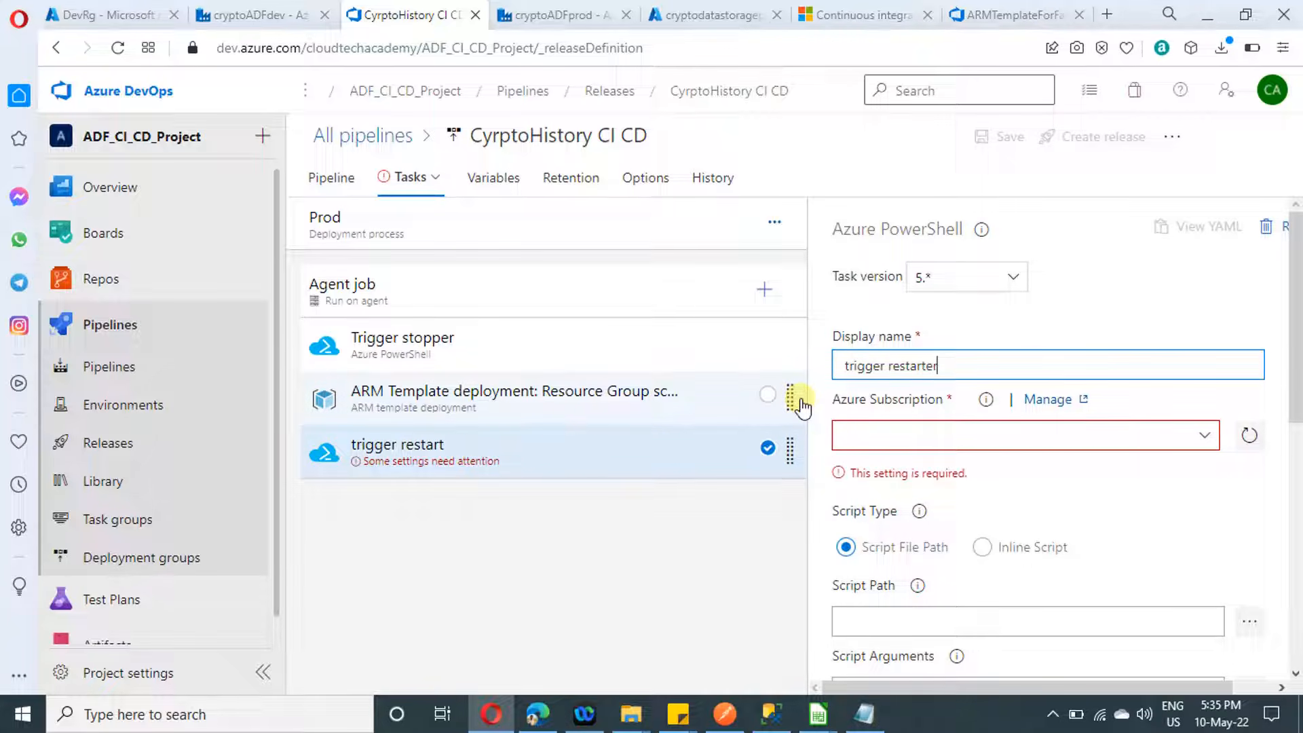
{"action": "left_click", "coordinate": [1204, 435]}
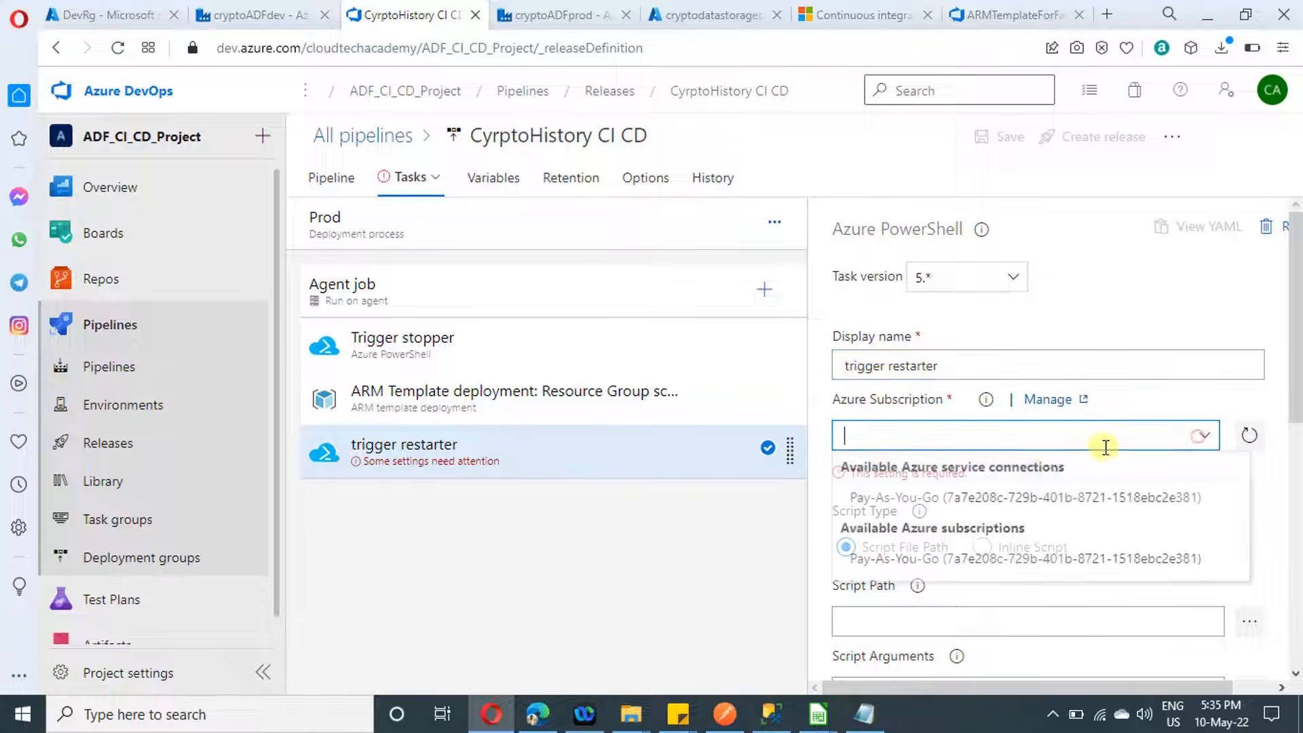
{"action": "left_click", "coordinate": [998, 496]}
- Set the trigger restarter task's script path to triggerRestarter.ps1 from the _mainBranch_source artifact
{"action": "scroll", "coordinate": [1179, 466], "scroll_direction": "down", "scroll_amount": 3}
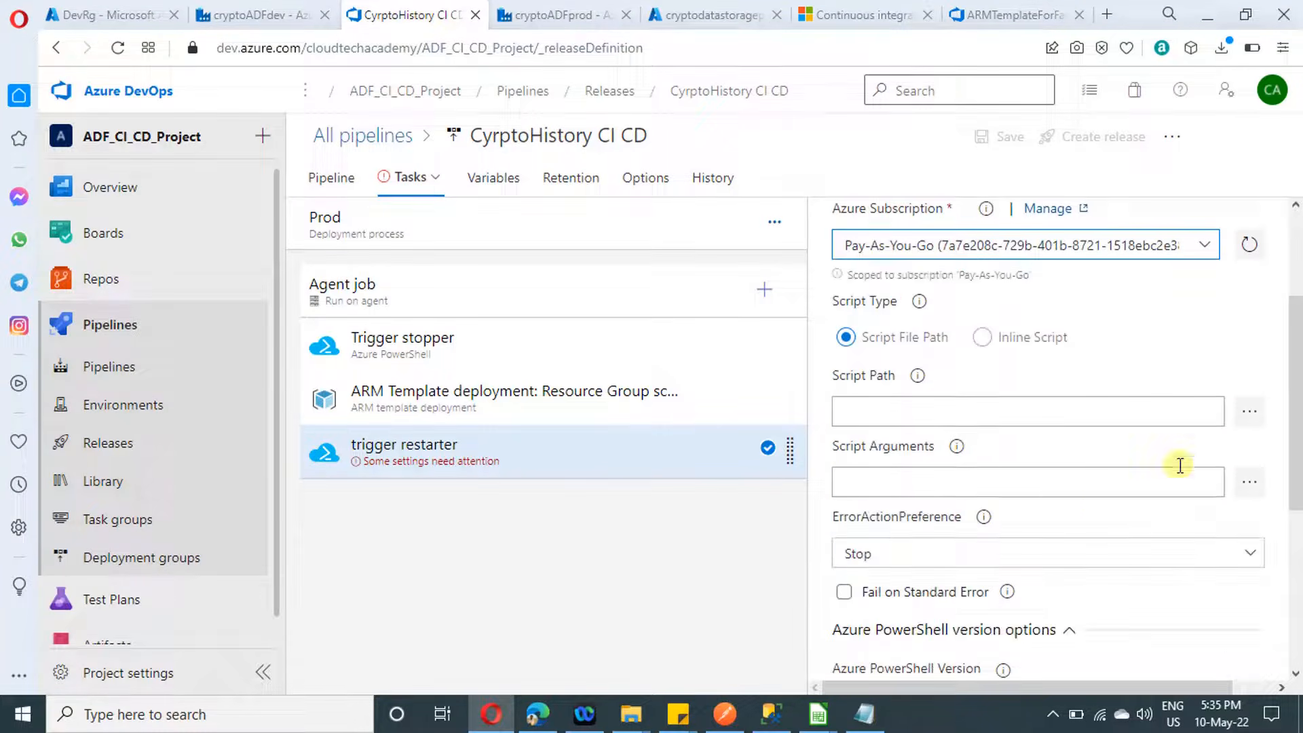
{"action": "left_click", "coordinate": [1248, 413]}
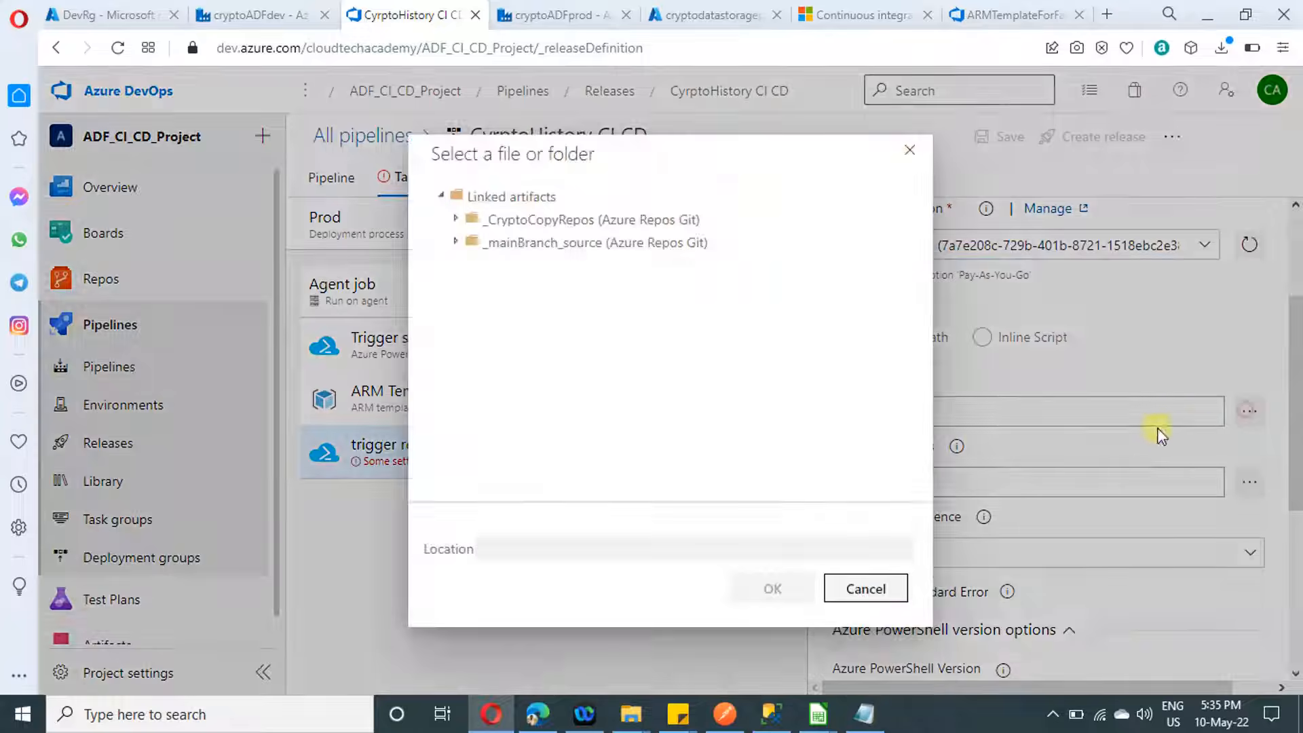
{"action": "left_click", "coordinate": [468, 242]}
{"action": "left_click", "coordinate": [558, 426]}
{"action": "left_click", "coordinate": [765, 644]}
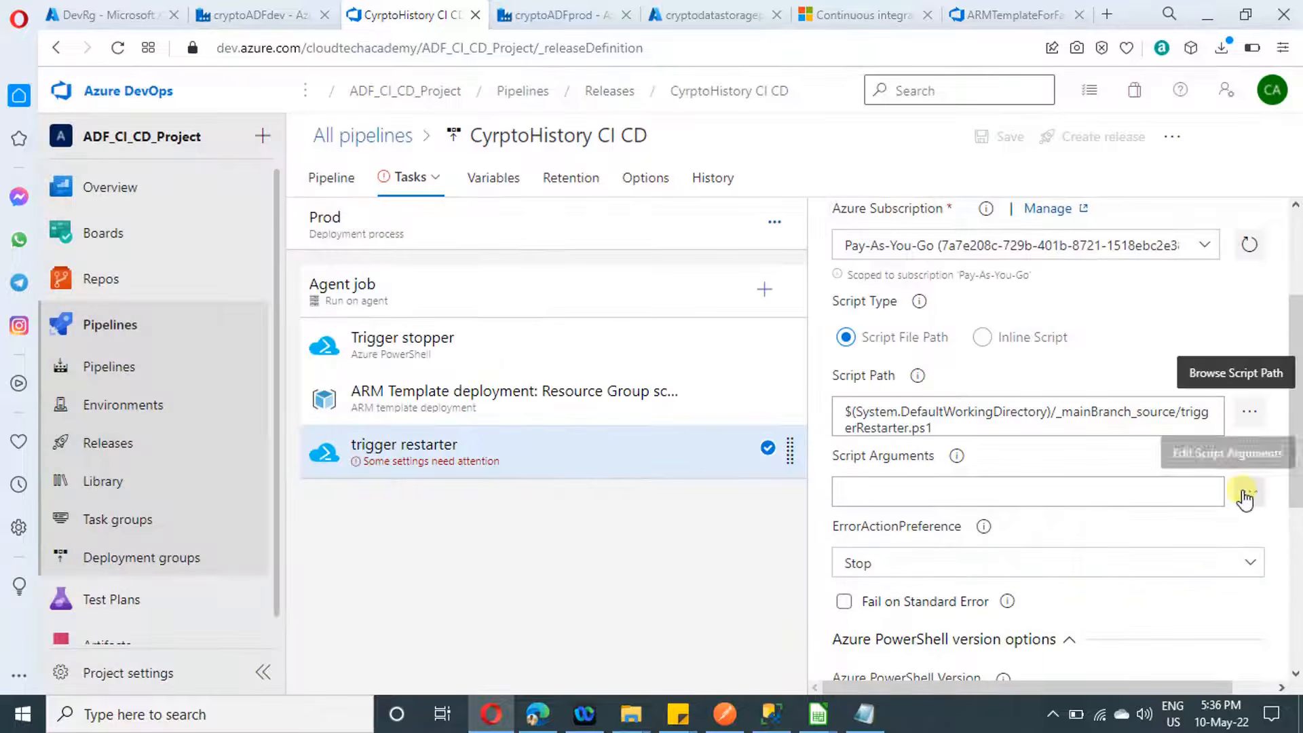
- Copy the trigger starter arguments with -predeployment $false and -deleteDeployment $true from the Notepad notes into the trigger restarter task's script arguments
{"action": "left_click", "coordinate": [863, 714]}
{"action": "left_click", "coordinate": [848, 585]}
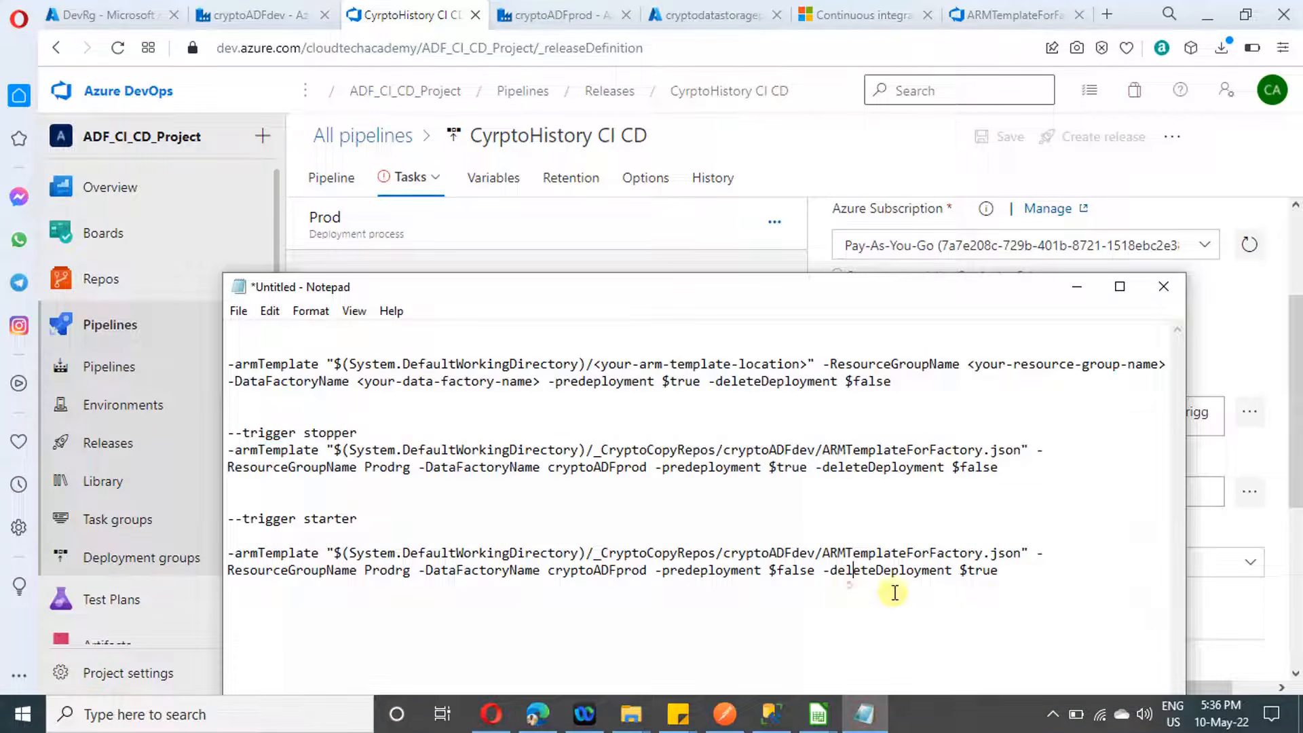
{"action": "left_click_drag", "start_coordinate": [1003, 574], "coordinate": [661, 574]}
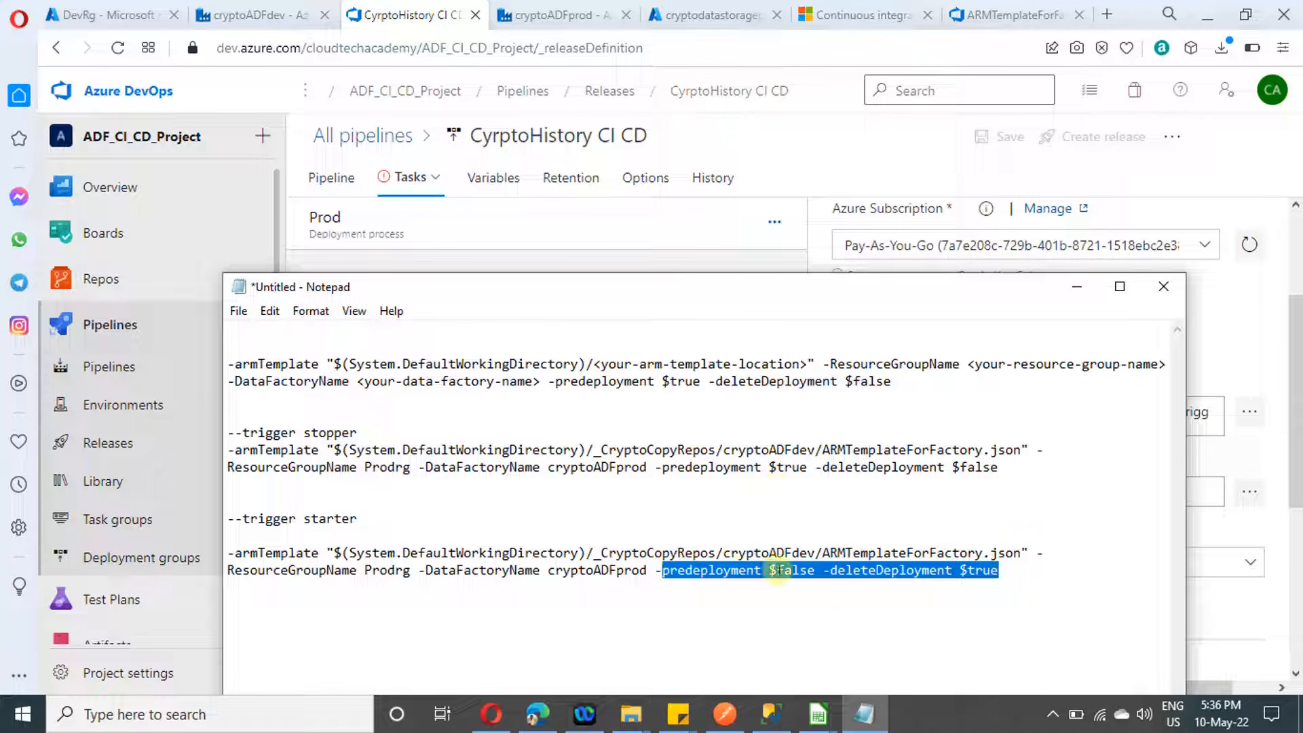
{"action": "left_click", "coordinate": [984, 602]}
{"action": "left_click_drag", "start_coordinate": [1042, 573], "coordinate": [226, 558]}
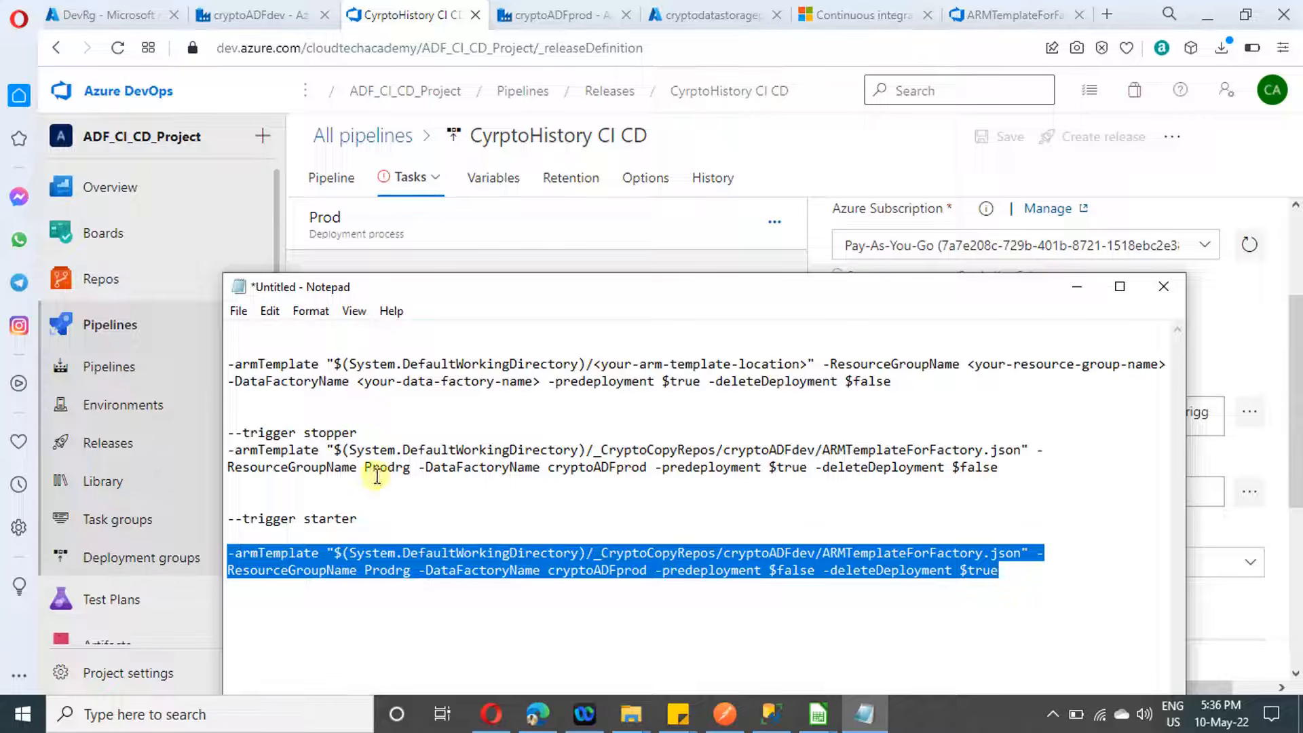
{"action": "left_click", "coordinate": [1077, 286]}
{"action": "left_click", "coordinate": [919, 489]}
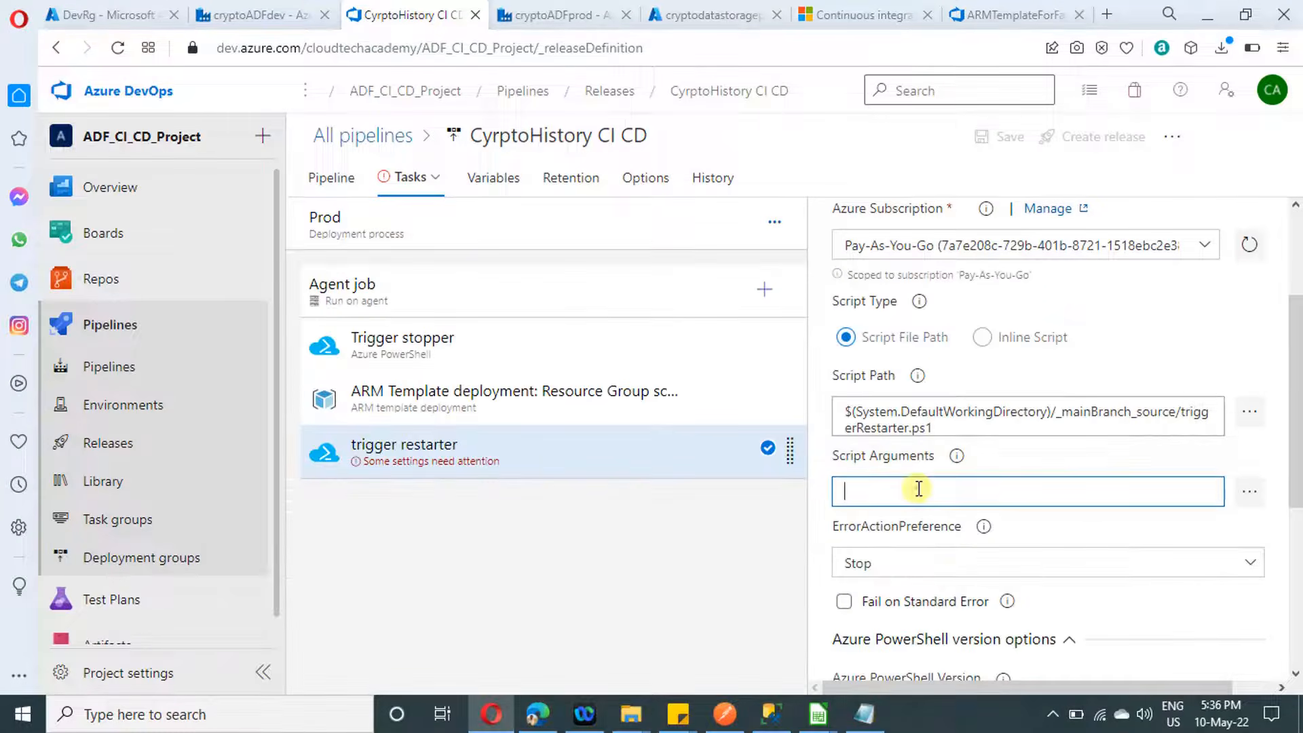
{"action": "type", "text": "-armTemplate \"$(System.DefaultWorkingDirectory)/_CryptoCopyRepos/cryptoADFdev/ARMTemplateForFactory.json\" -ResourceGroupName Prodrg -DataFactoryName cryptoADFprod -predeployment $false -deleteDeployment $true"}
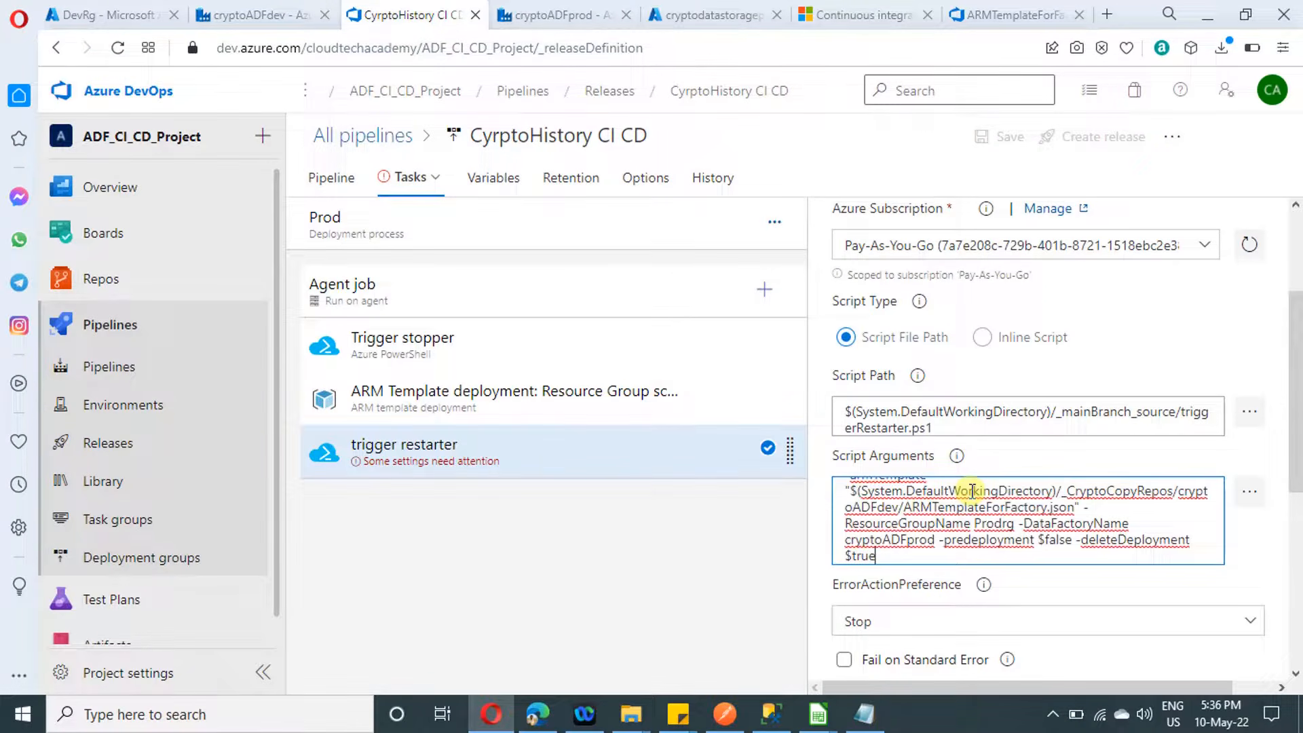
- Set the trigger restarter task's Azure PowerShell version to Latest installed version and save the release pipeline
{"action": "scroll", "coordinate": [1086, 326], "scroll_direction": "up", "scroll_amount": 3}
{"action": "scroll", "coordinate": [1083, 397], "scroll_direction": "down", "scroll_amount": 6}
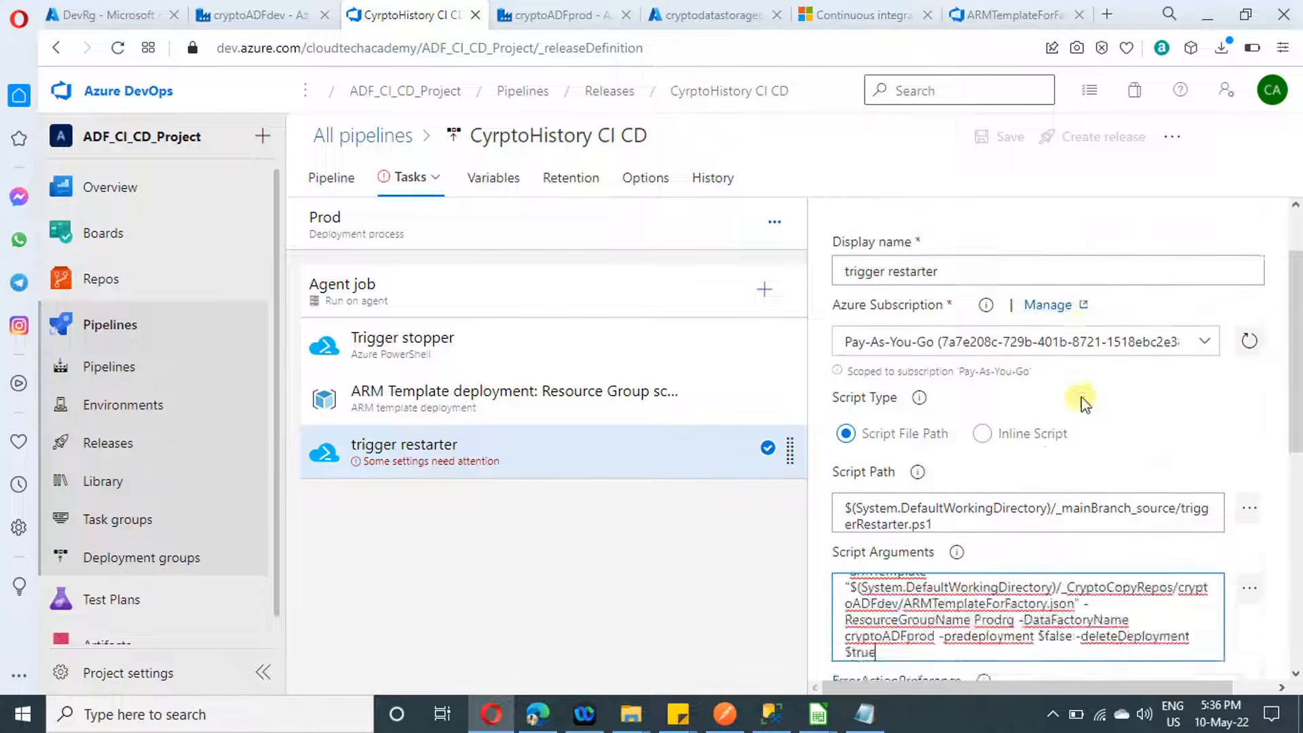
{"action": "scroll", "coordinate": [1069, 493], "scroll_direction": "down", "scroll_amount": 2}
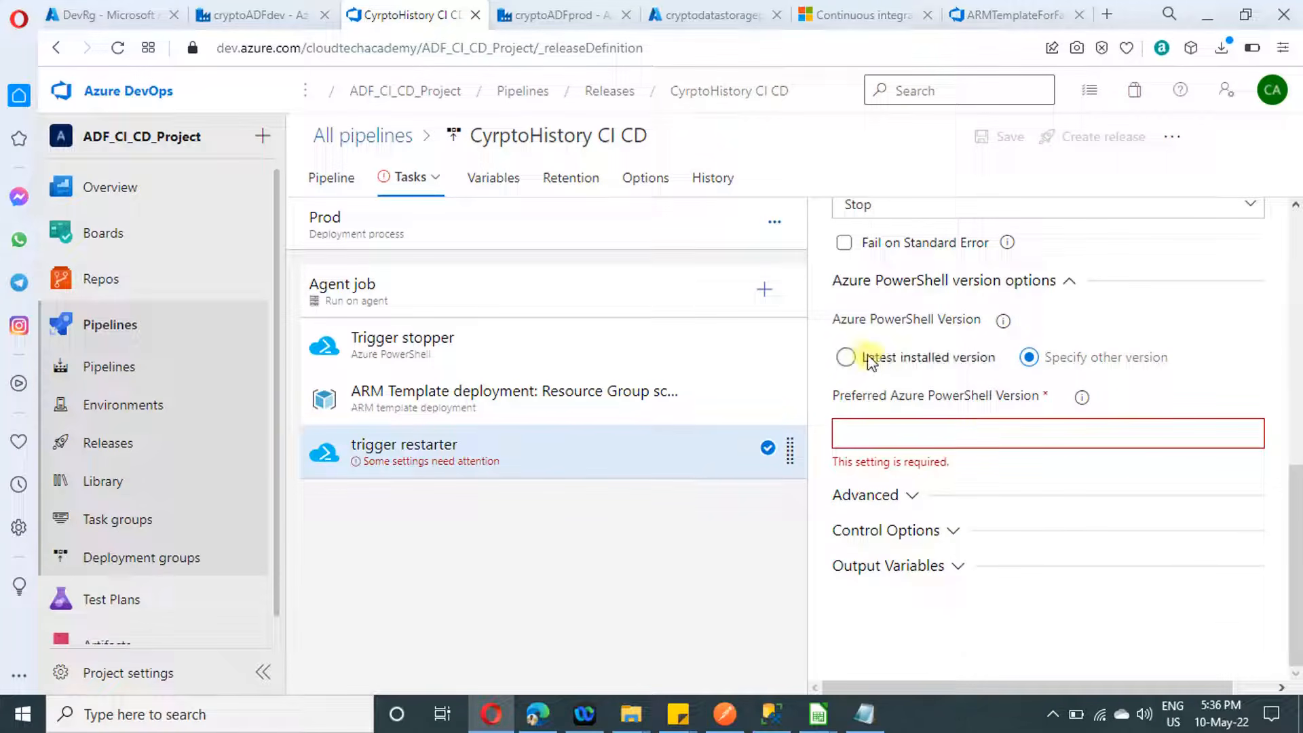
{"action": "left_click", "coordinate": [846, 357]}
{"action": "scroll", "coordinate": [1167, 442], "scroll_direction": "up", "scroll_amount": 6}
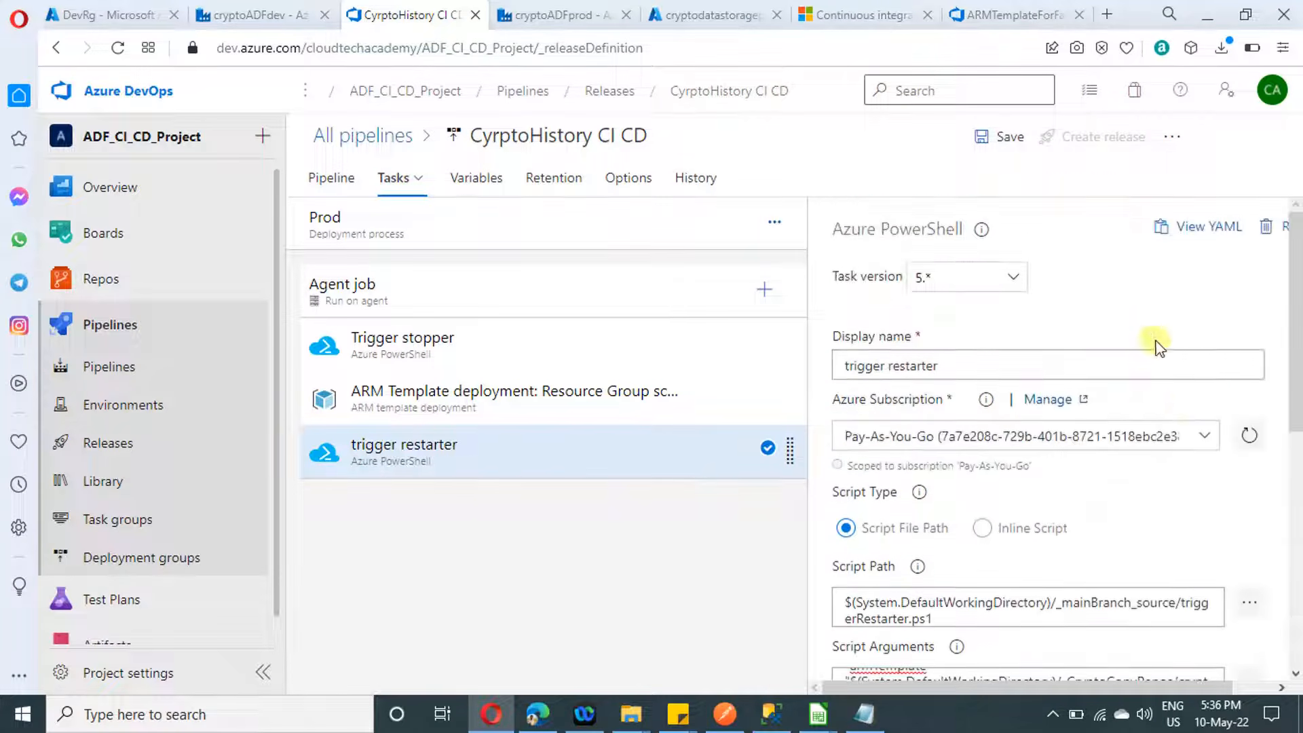
{"action": "left_click", "coordinate": [1002, 136]}
{"action": "left_click", "coordinate": [750, 456]}
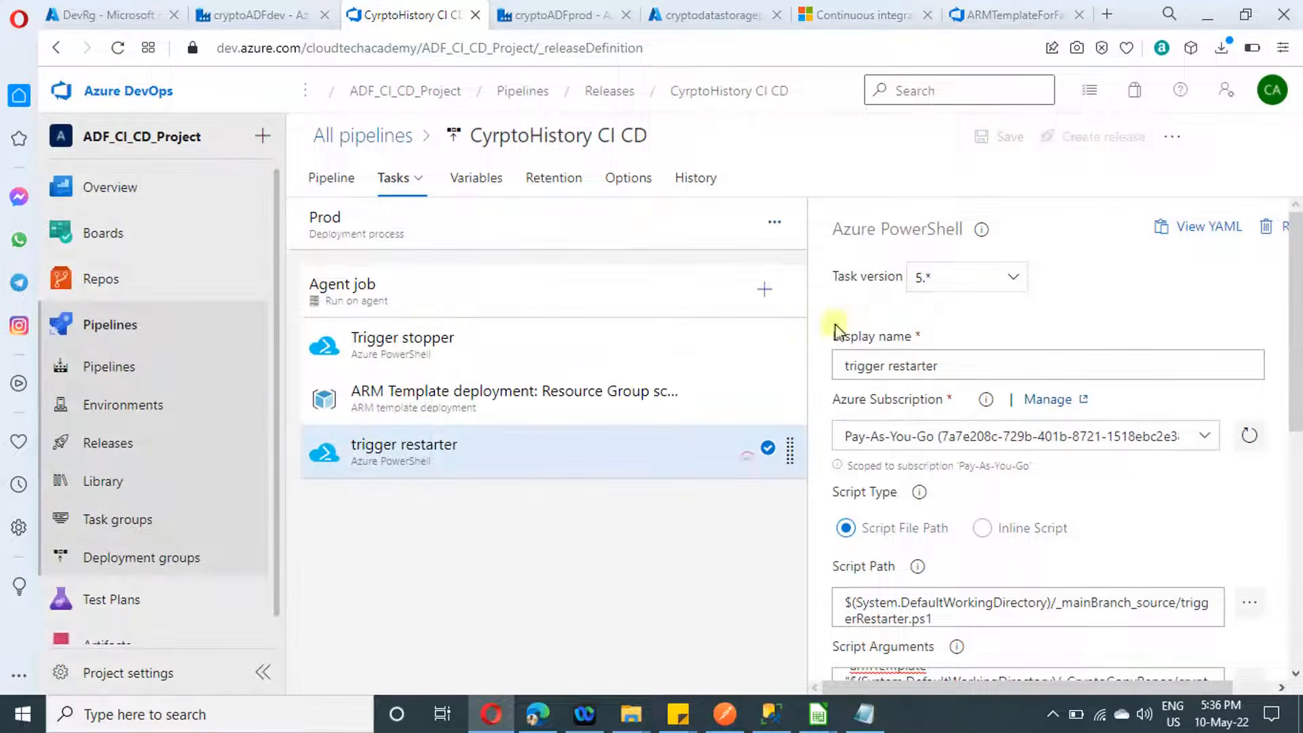
- Create another CyrptoHistory CI CD release with the default artifact versions and return to the pipeline's release list
{"action": "left_click", "coordinate": [1091, 142]}
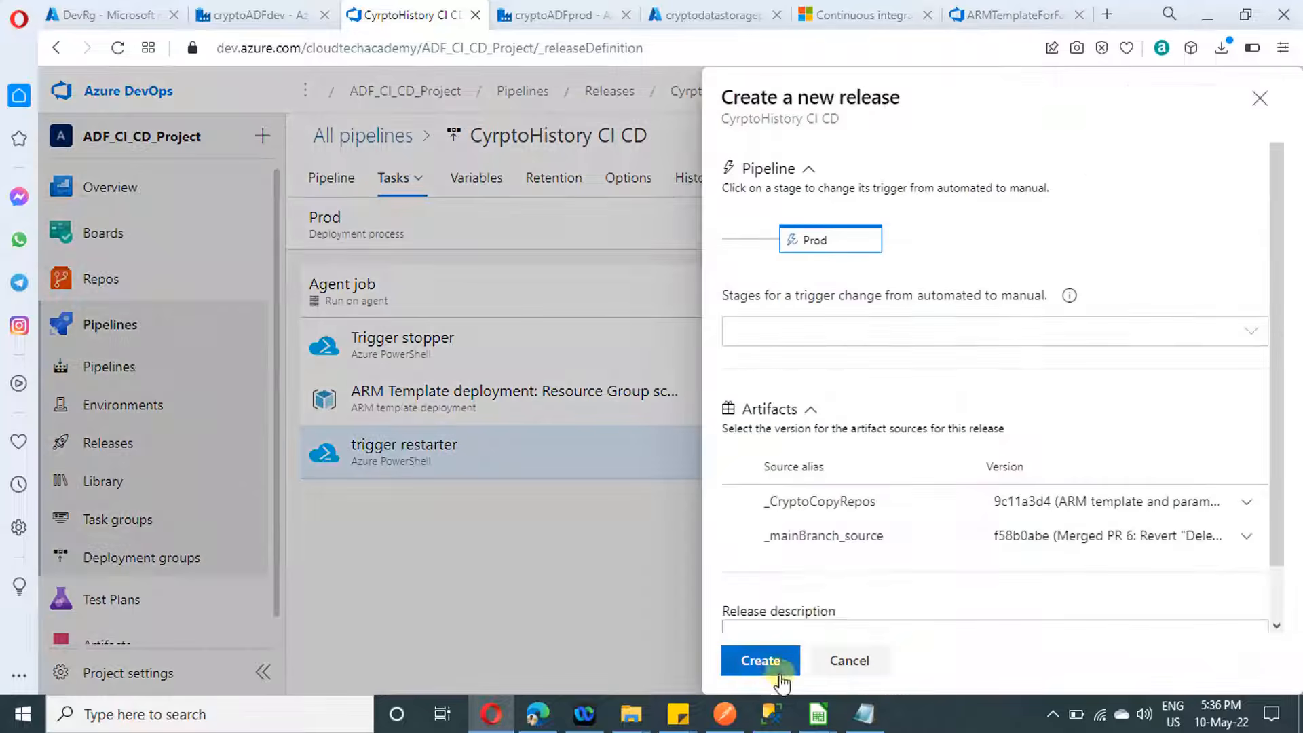
{"action": "left_click", "coordinate": [763, 663]}
{"action": "left_click", "coordinate": [391, 155]}
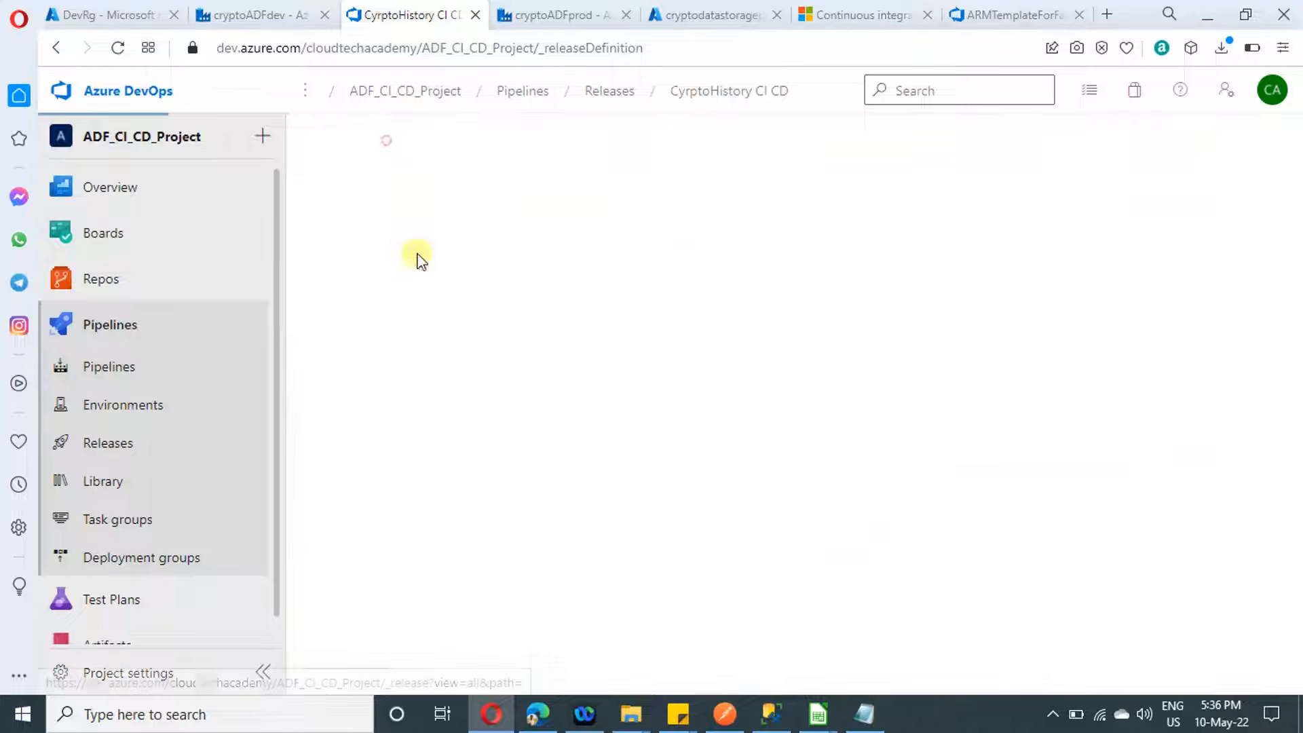
{"action": "left_click", "coordinate": [316, 187]}
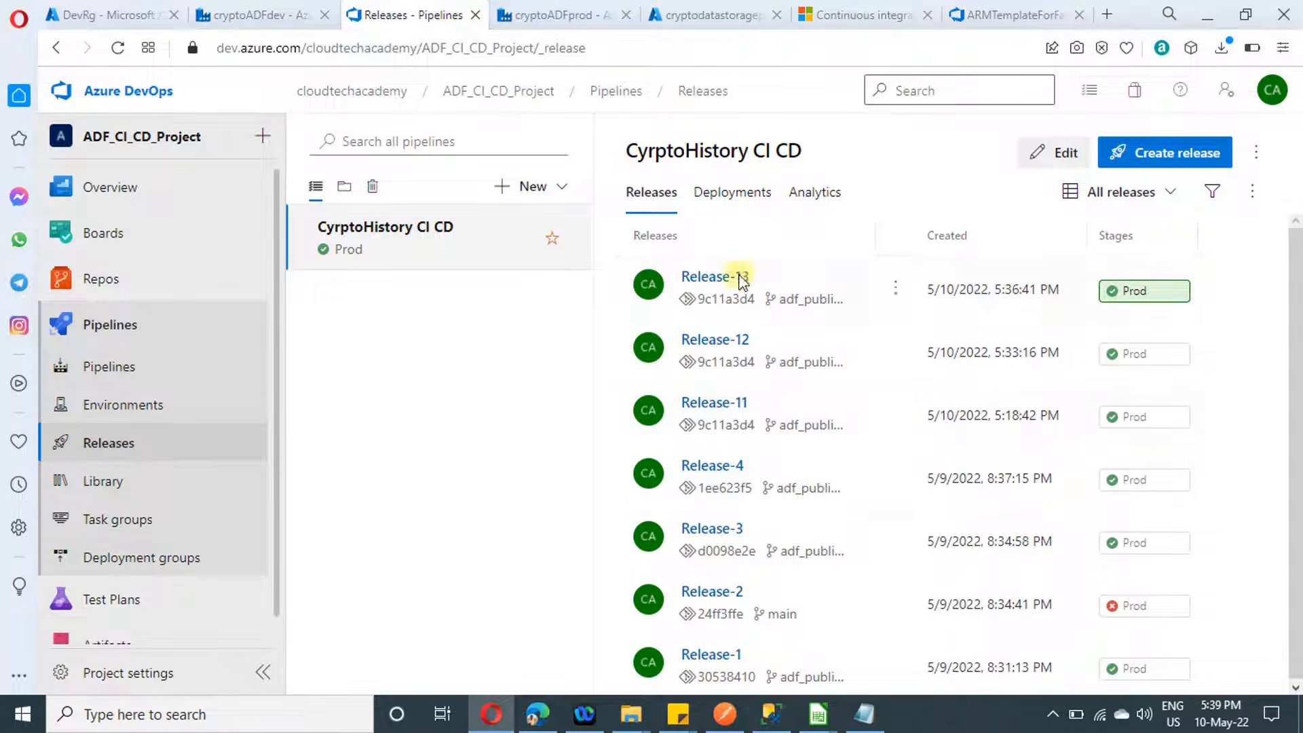
- Reload the cryptoADFprod data factory and check the status of trigger1 on the CopyAPItoBlob pipeline
{"action": "left_click", "coordinate": [555, 15]}
{"action": "left_click", "coordinate": [118, 57]}
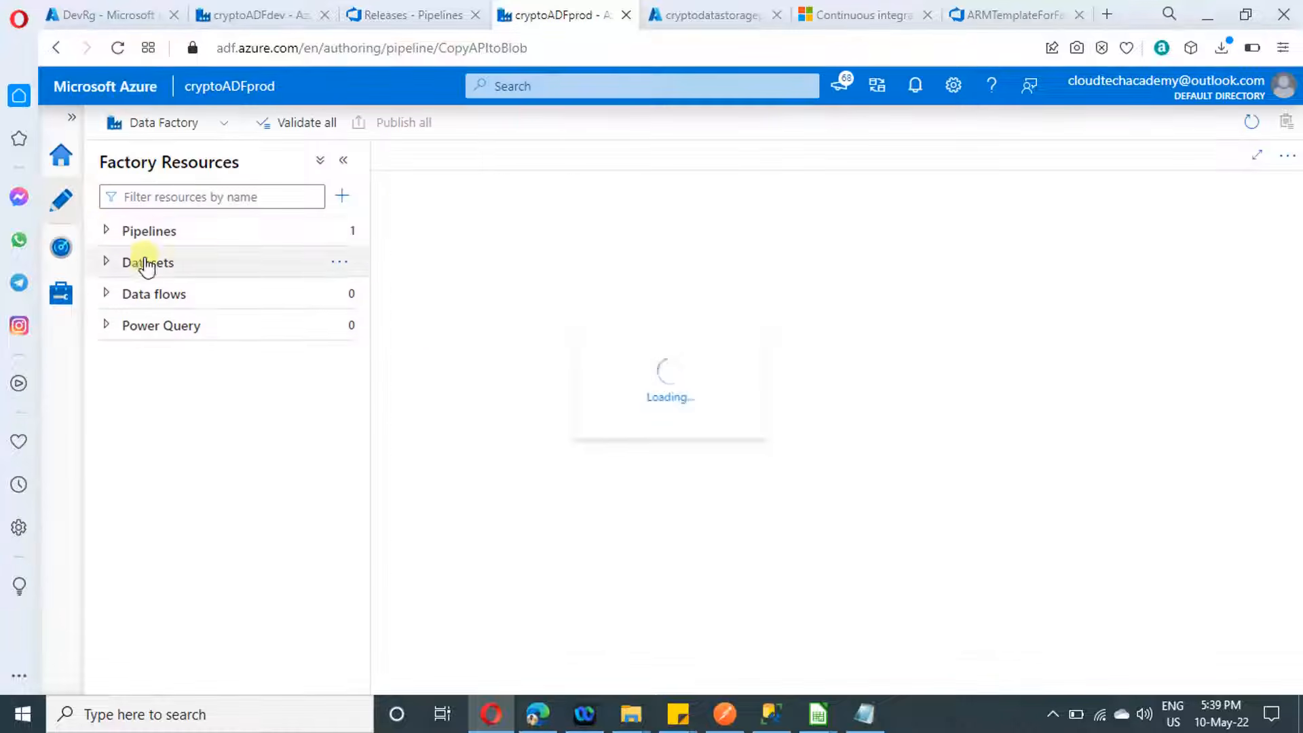
{"action": "left_click", "coordinate": [112, 231]}
{"action": "left_click", "coordinate": [814, 190]}
{"action": "left_click", "coordinate": [841, 258]}
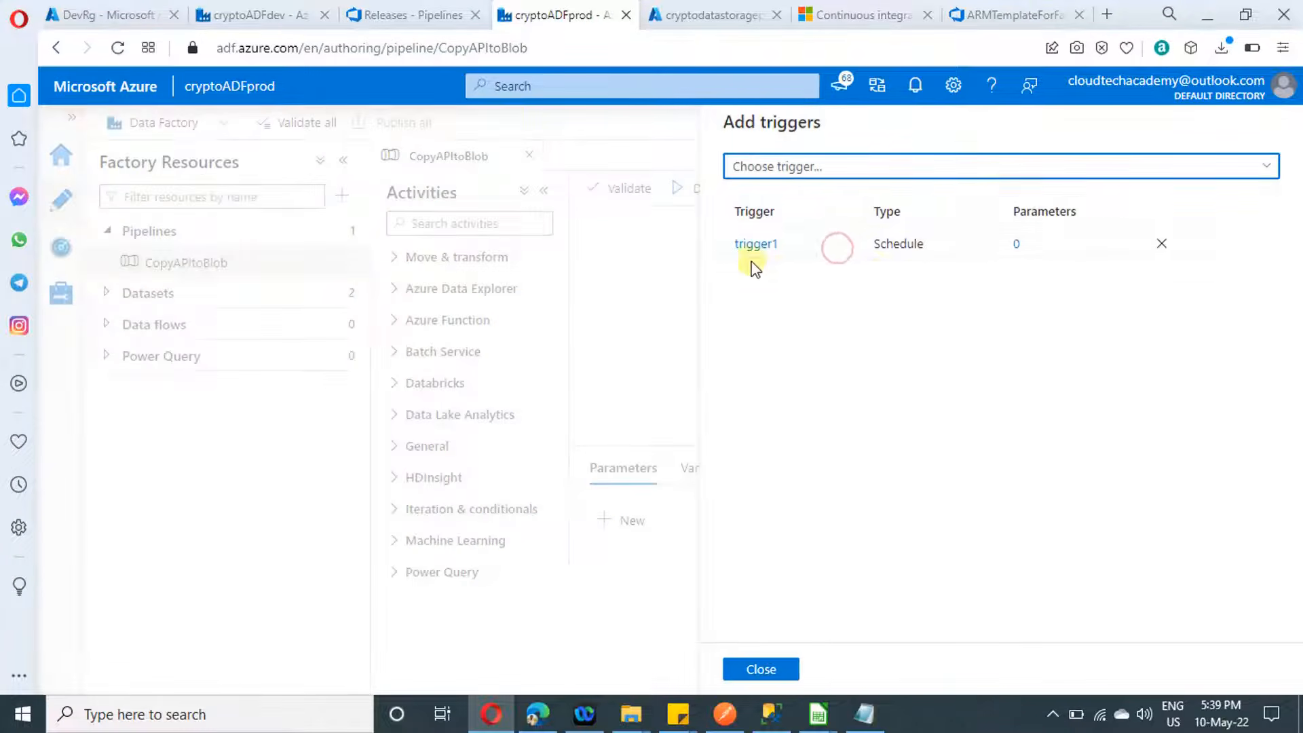
{"action": "left_click", "coordinate": [751, 256]}
{"action": "scroll", "coordinate": [949, 475], "scroll_direction": "down", "scroll_amount": 3}
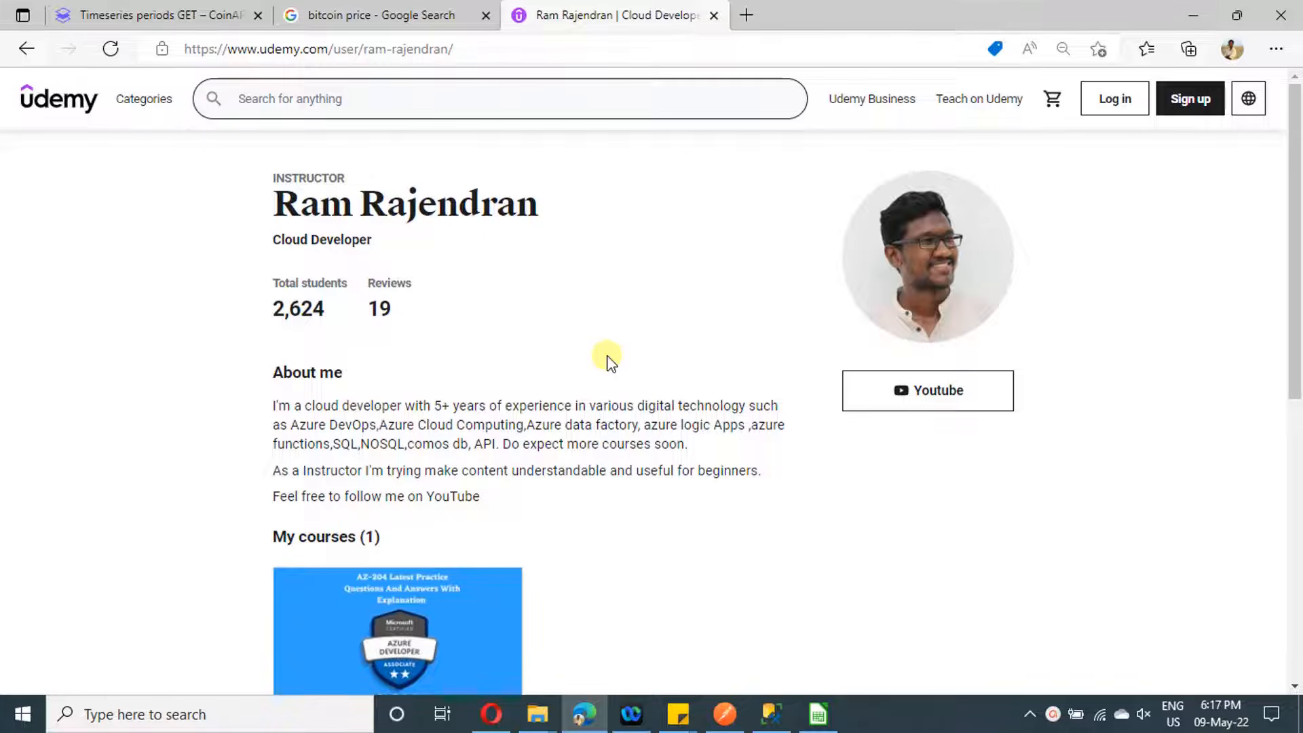
{"action": "scroll", "coordinate": [609, 360], "scroll_direction": "down", "scroll_amount": 1}
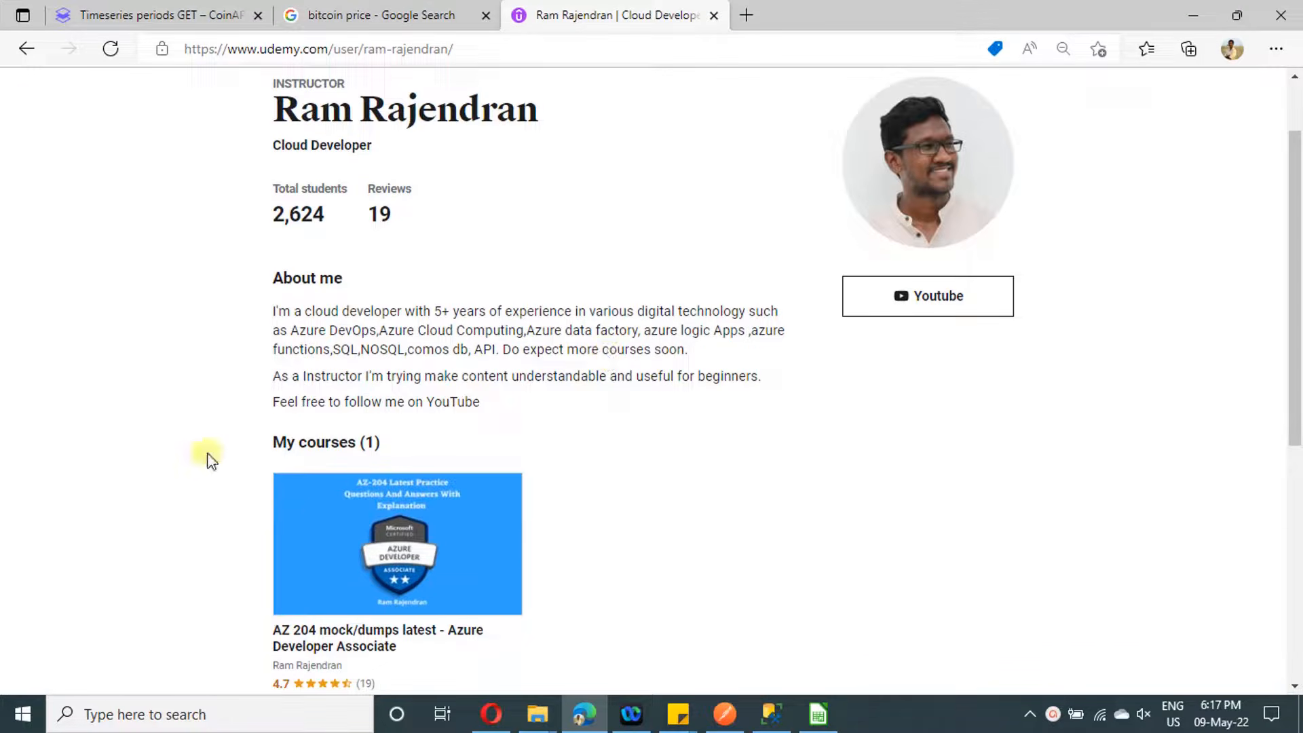
{"action": "scroll", "coordinate": [718, 484], "scroll_direction": "down", "scroll_amount": 1}
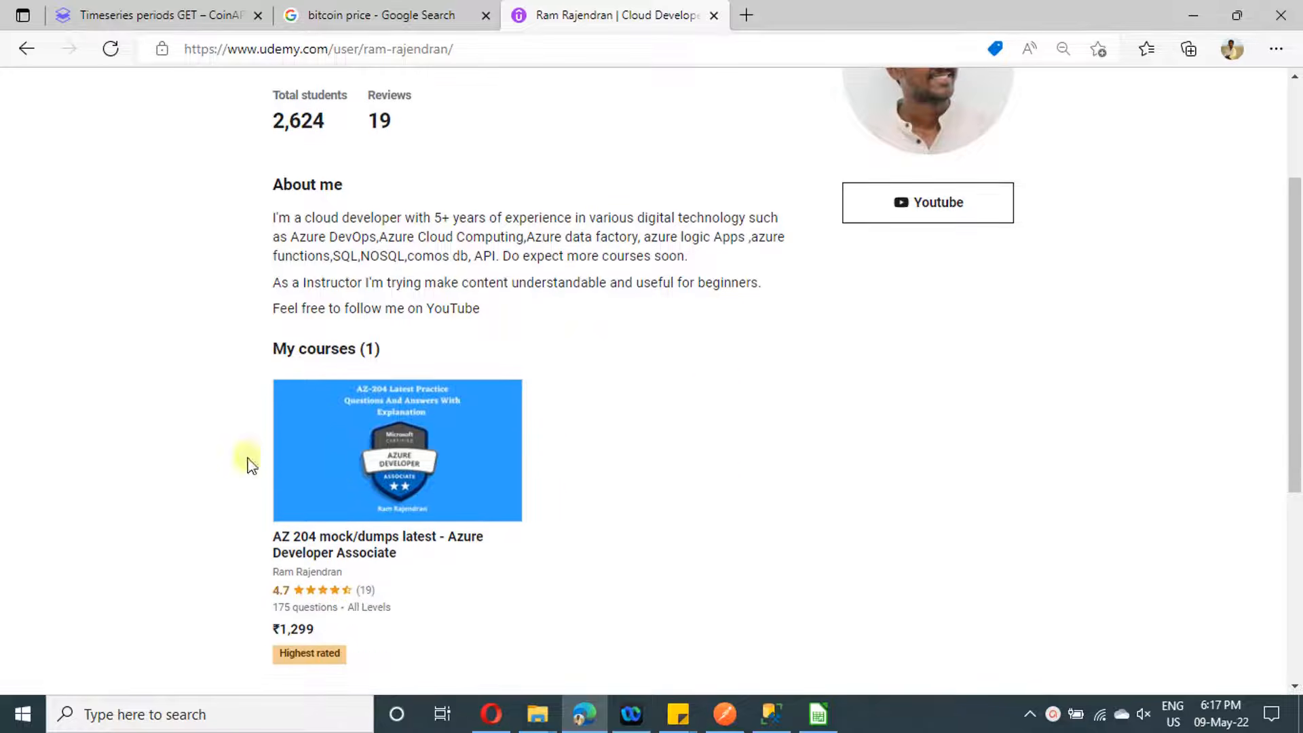